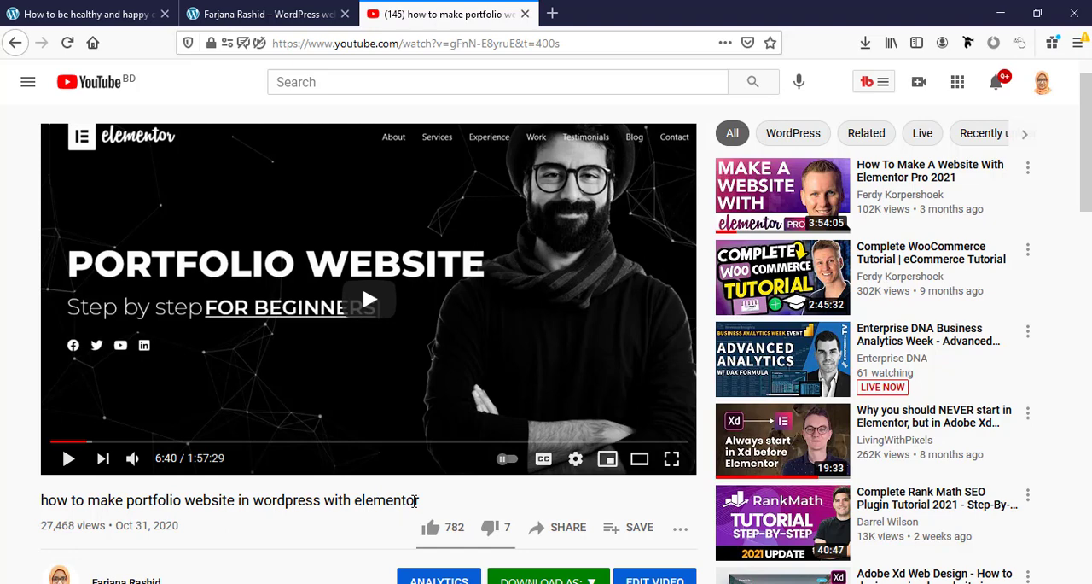
View the portfolio homepage's About Me section and try its Download CV button.
key("ctrl+shift+Tab")
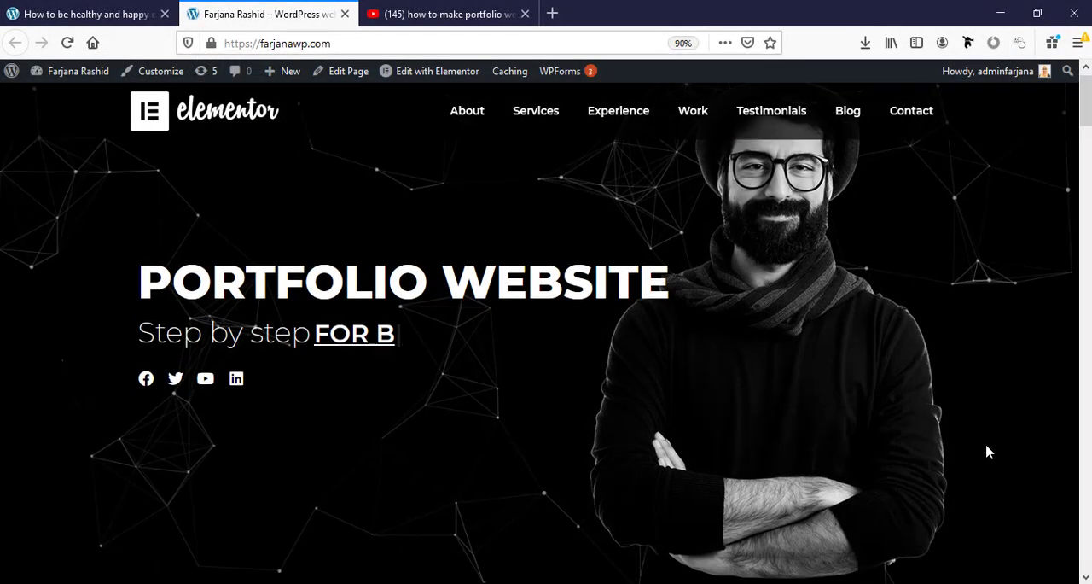
scroll(987, 451, "down", 5)
scroll(987, 452, "down", 2)
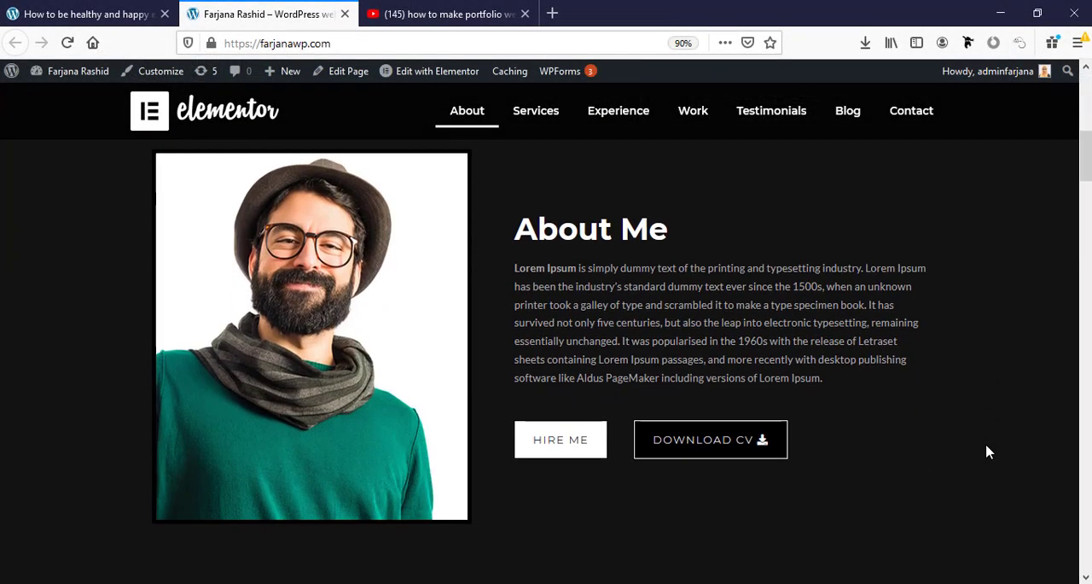
left_click(708, 449)
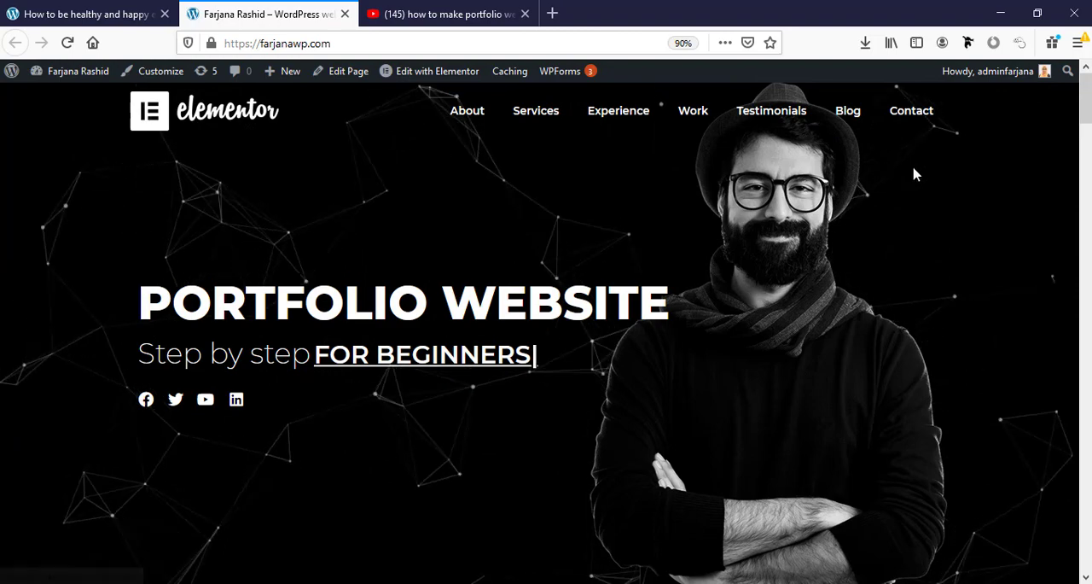
Examine the header's behaviour while moving through the homepage from the hero area down to the Latest blog section.
scroll(914, 170, "down", 2)
scroll(914, 176, "down", 3)
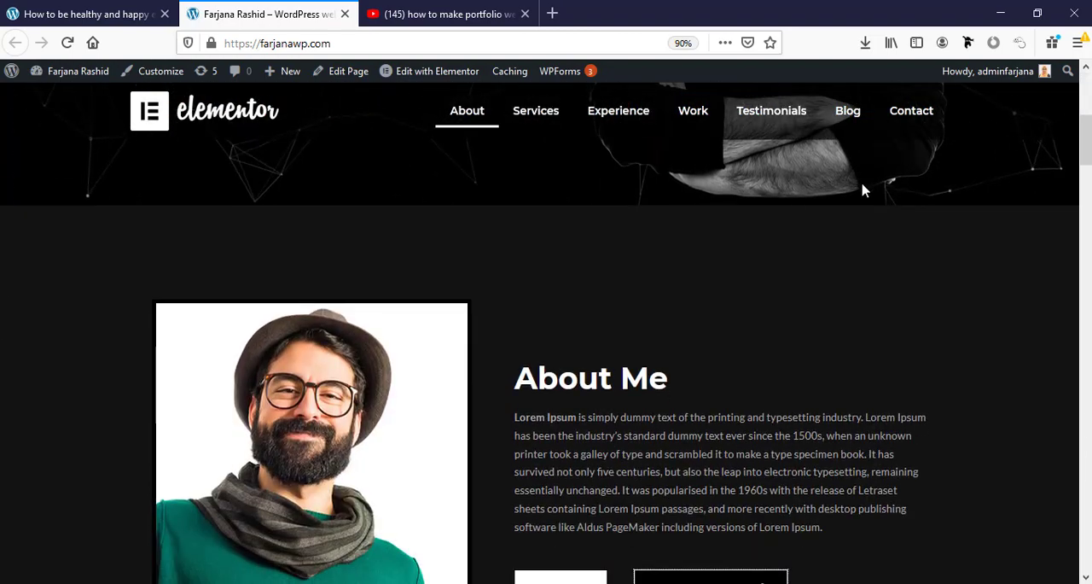
scroll(692, 176, "down", 3)
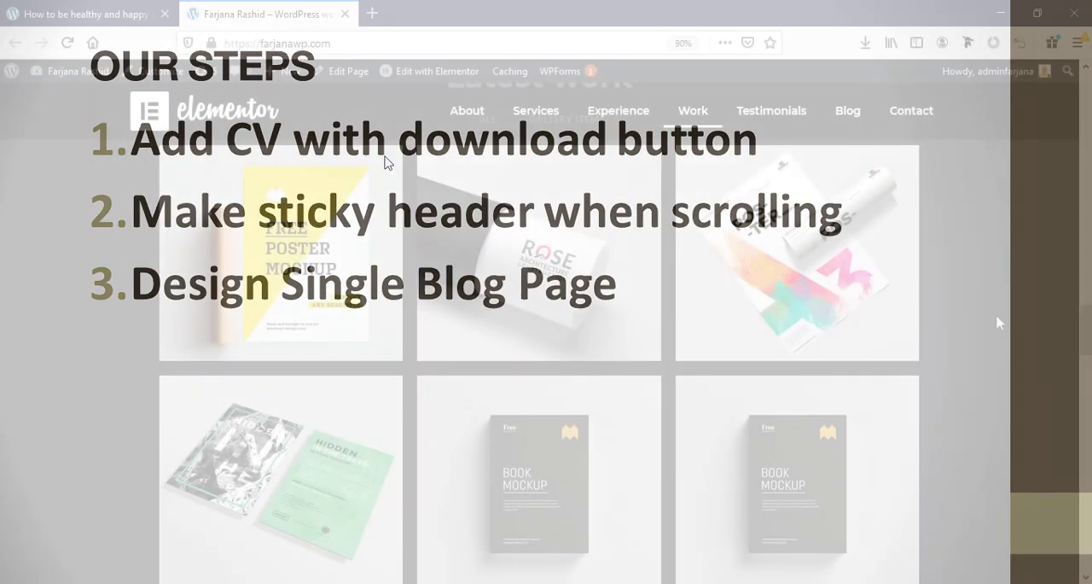
scroll(998, 320, "down", 8)
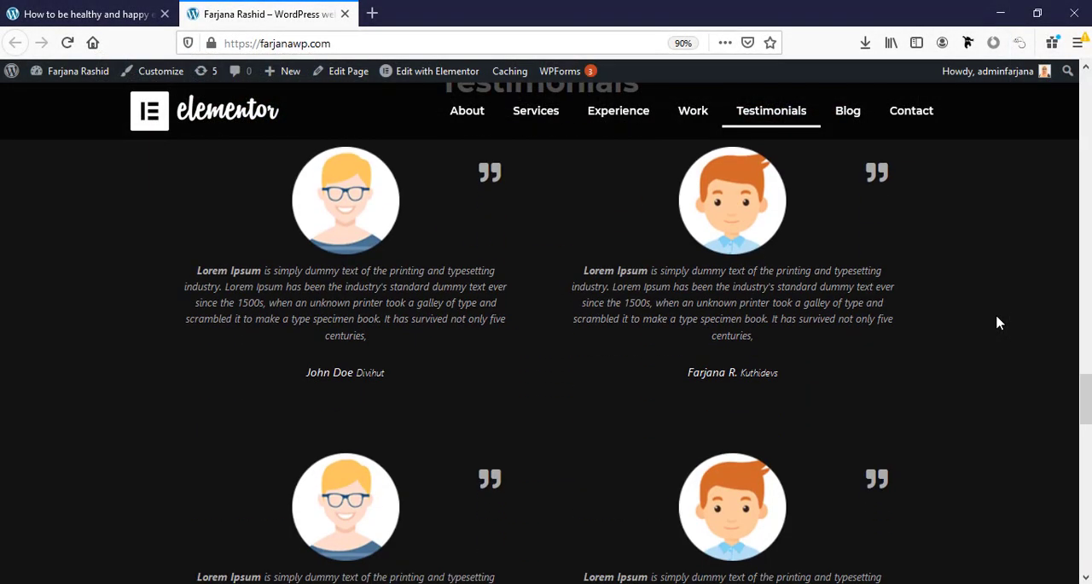
scroll(1048, 369, "down", 10)
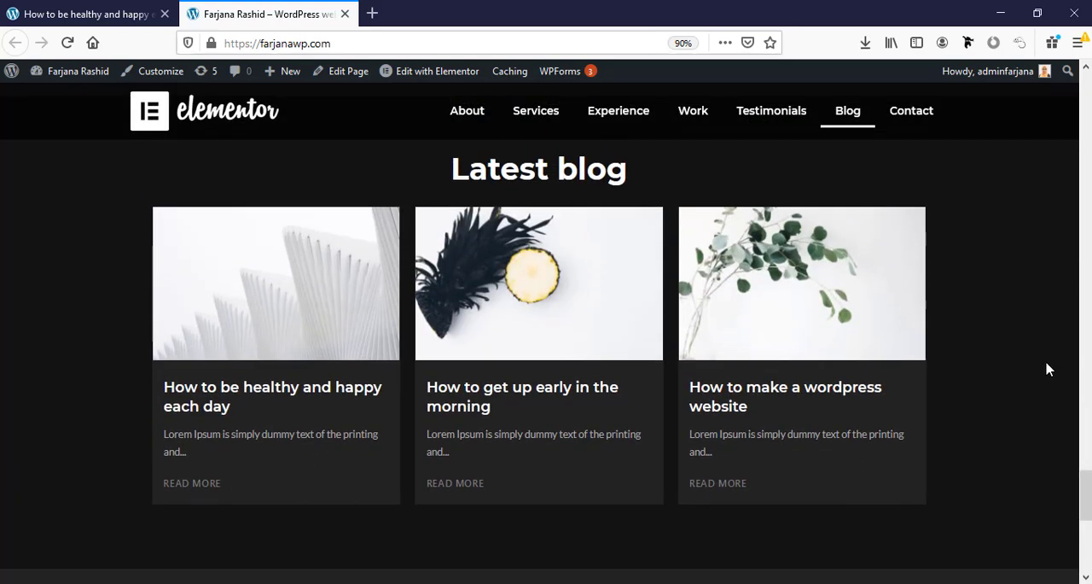
Open the "How to be healthy and happy each day" post from the Latest blog section and examine its layout.
left_click(206, 410)
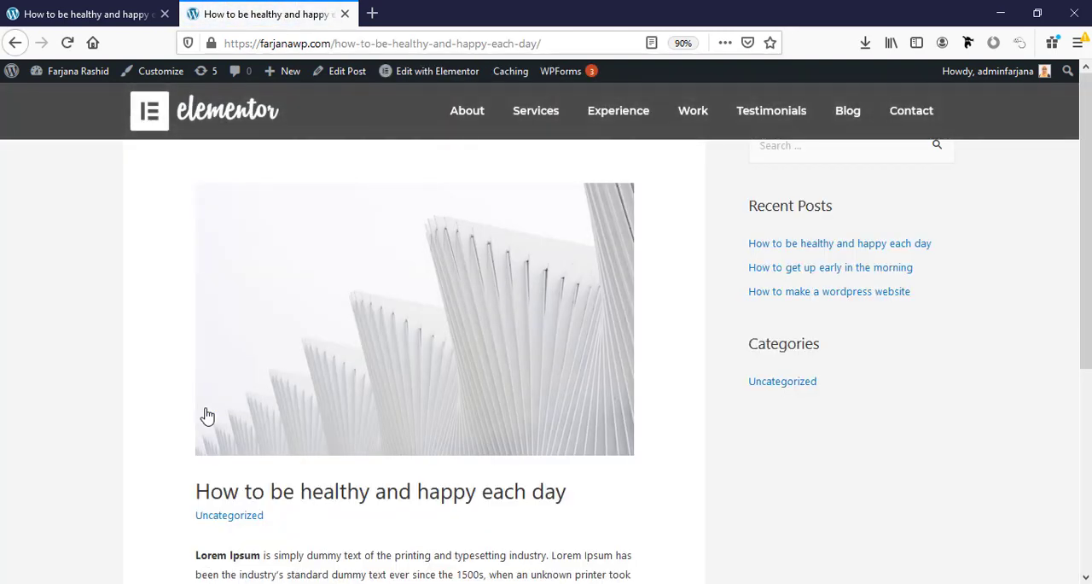
scroll(206, 416, "down", 5)
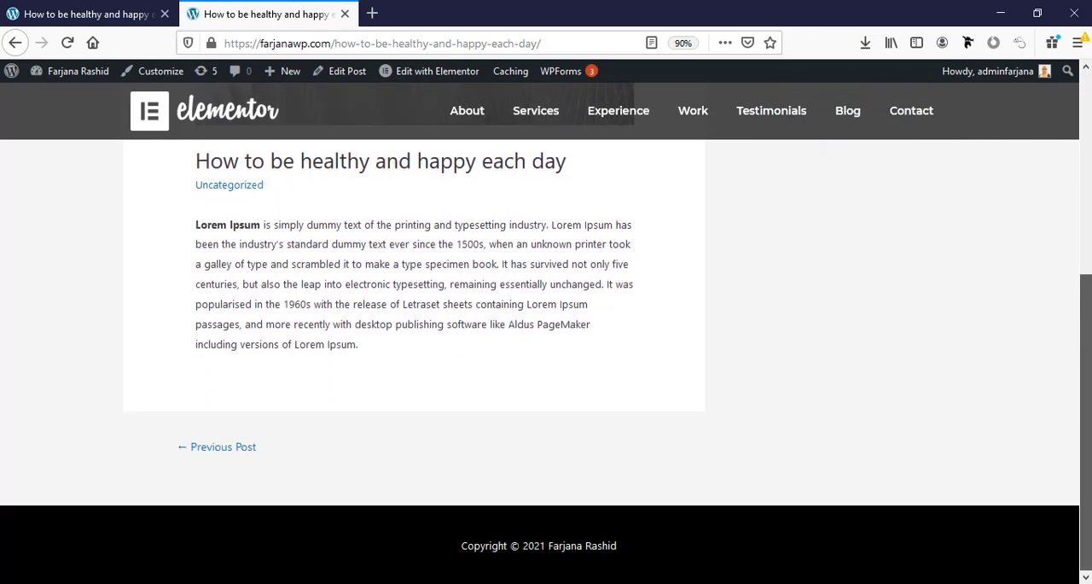
scroll(1090, 388, "up", 5)
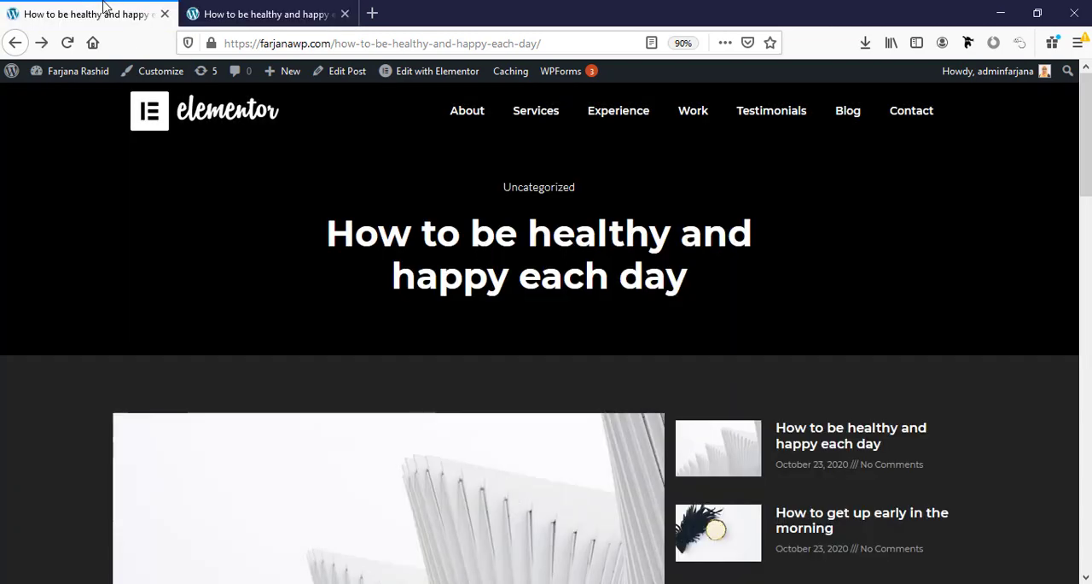
Examine the dark redesigned version of the same blog post in the other browser tab, including its related posts.
left_click(101, 14)
scroll(1088, 171, "down", 3)
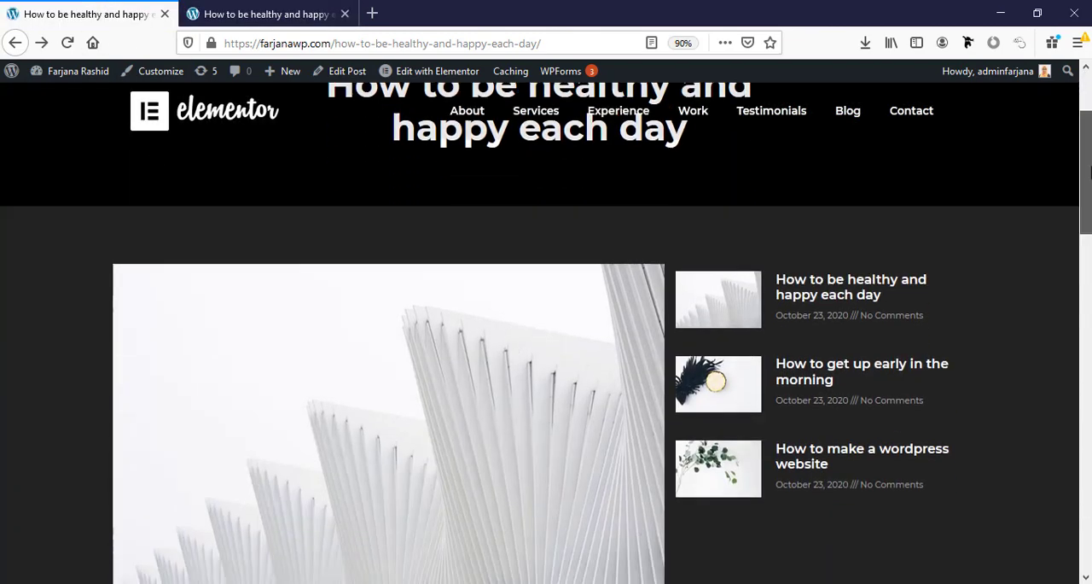
scroll(1090, 171, "down", 10)
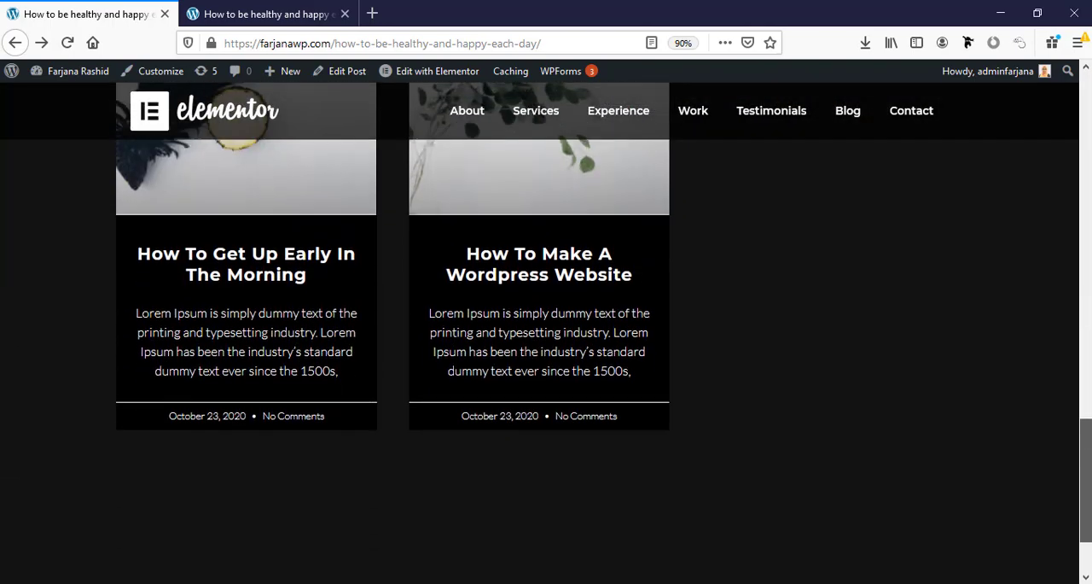
scroll(546, 333, "up", 10)
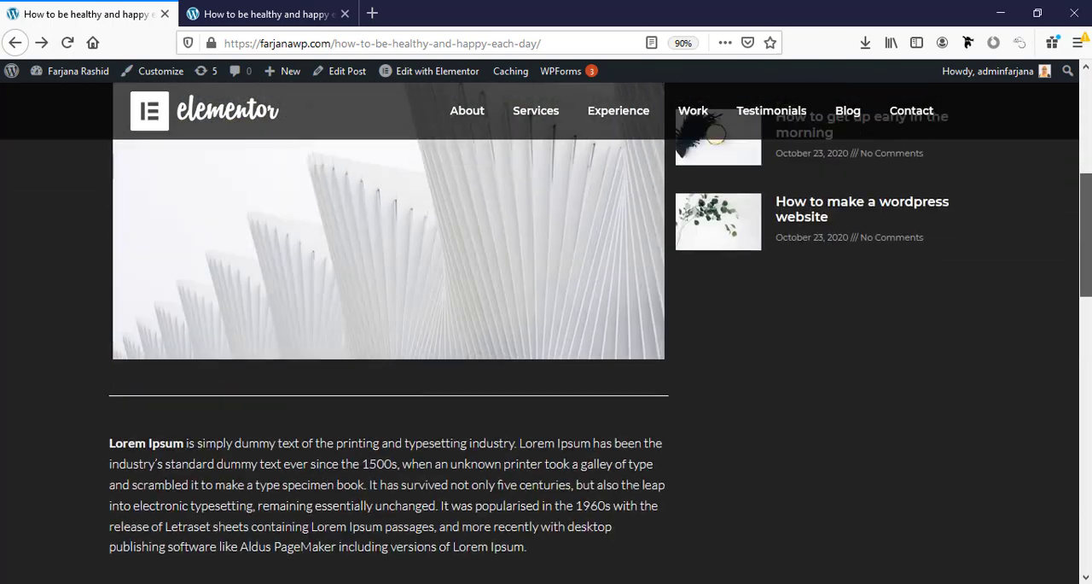
left_click_drag(1090, 229, 1089, 145)
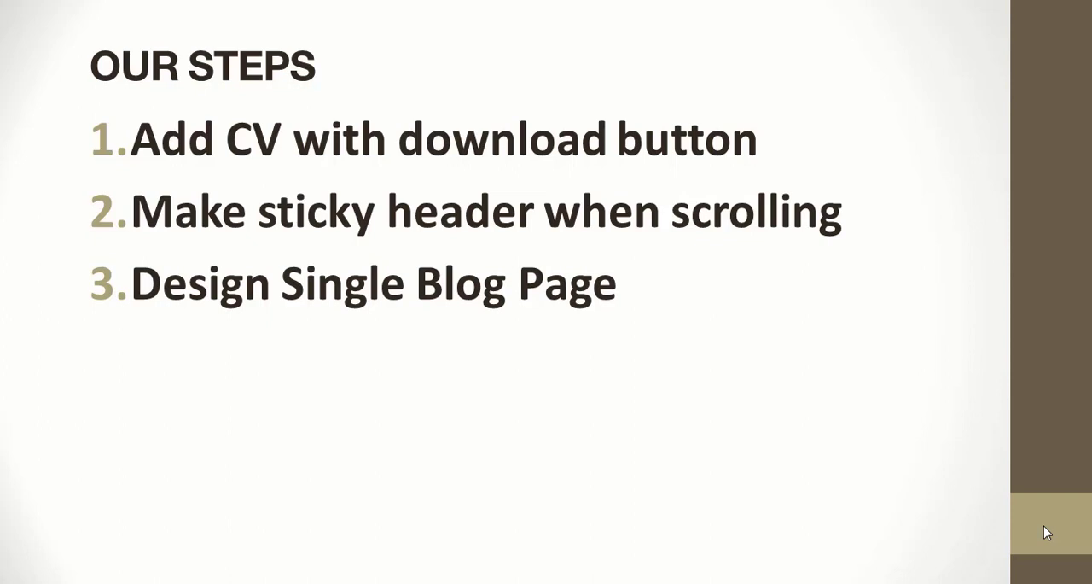
Compress resume_012.pdf in the Downloads folder into a ZIP archive named resume_012.zip.
key("alt+Tab")
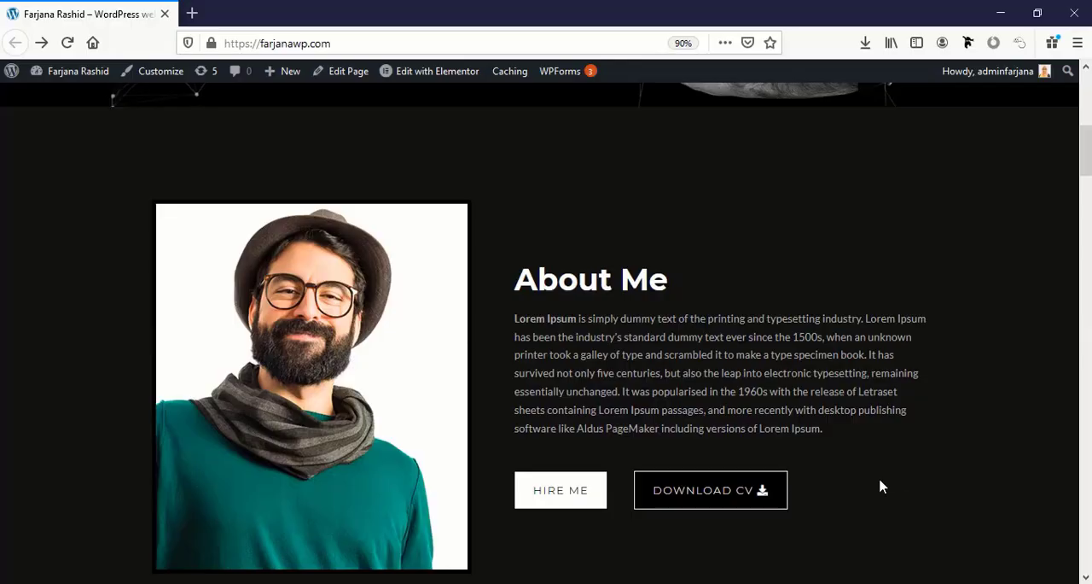
scroll(812, 461, "down", 2)
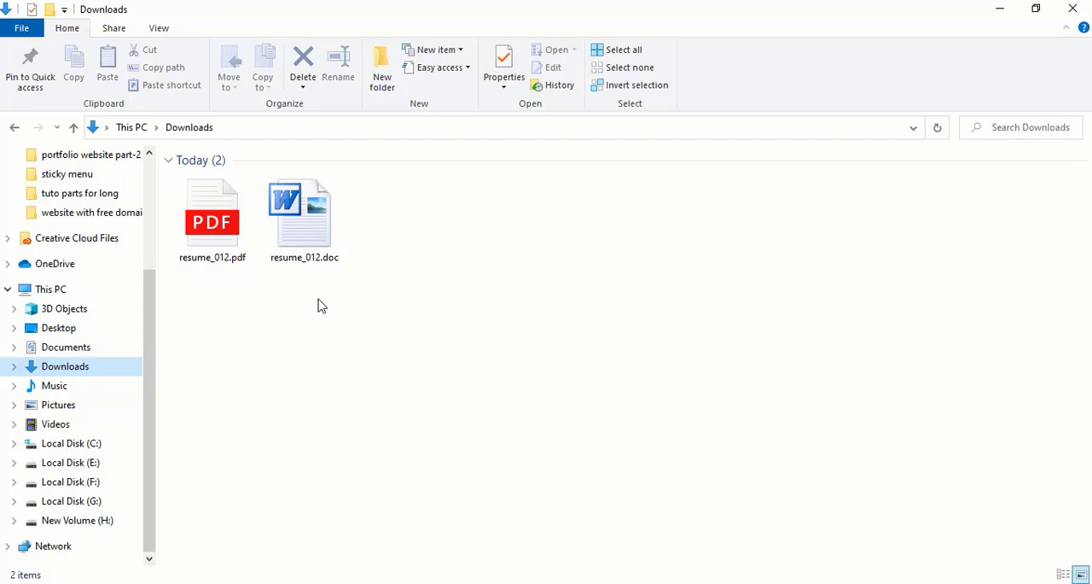
left_click(212, 256)
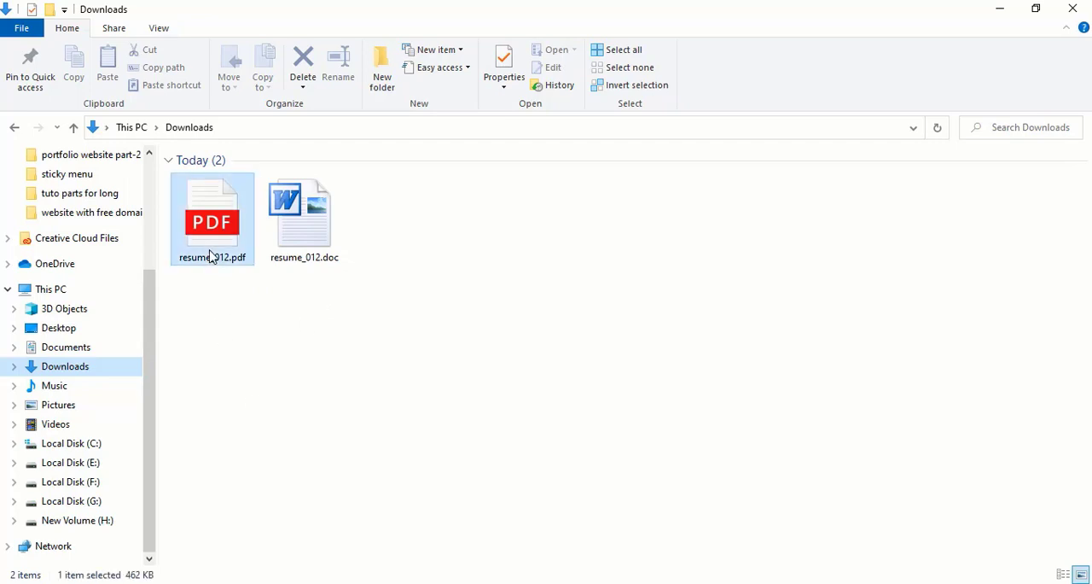
right_click(213, 257)
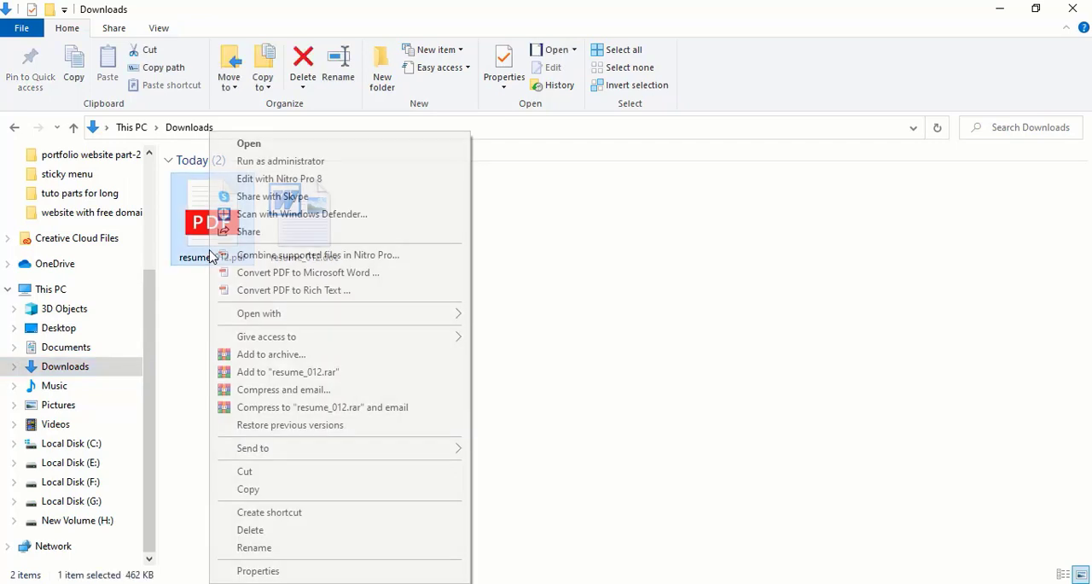
left_click(267, 355)
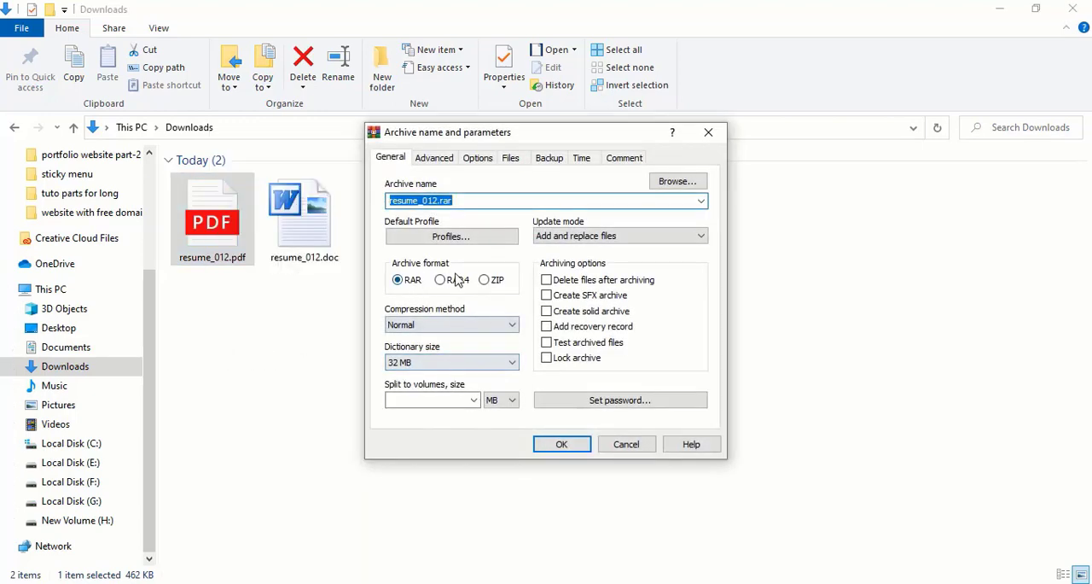
left_click(495, 281)
left_click(579, 444)
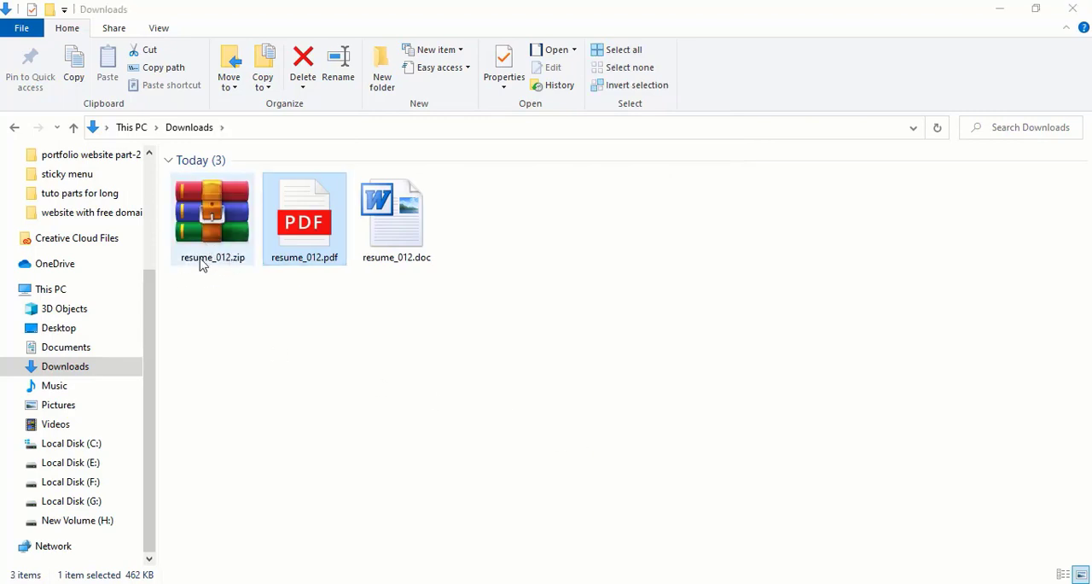
Return to the browser and open the WordPress dashboard's Upload New Media page in a separate tab.
left_click(1009, 6)
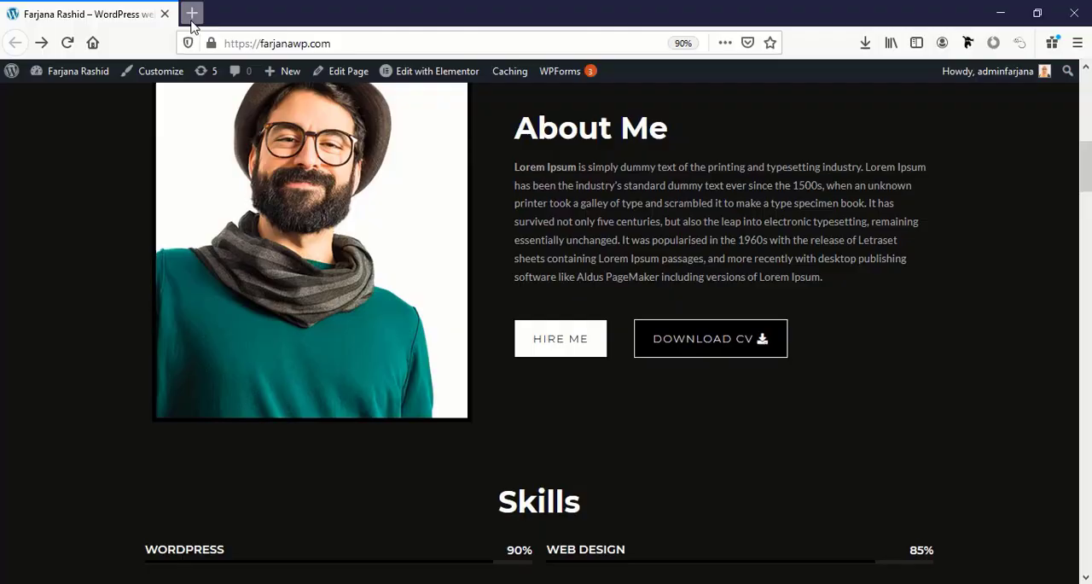
left_click(193, 17)
left_click(100, 17)
mouse_move(73, 70)
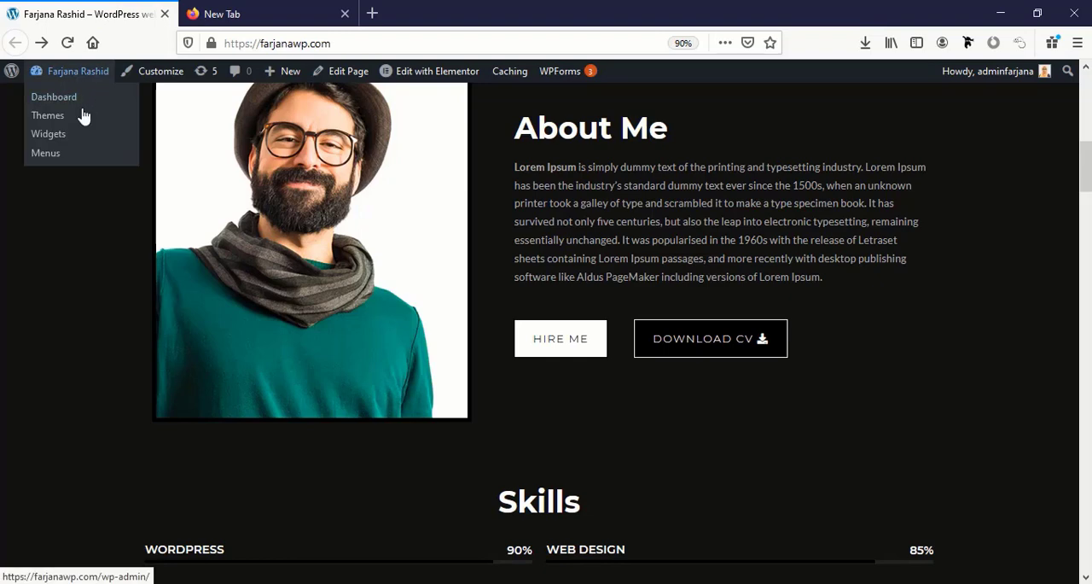
middle_click(68, 102)
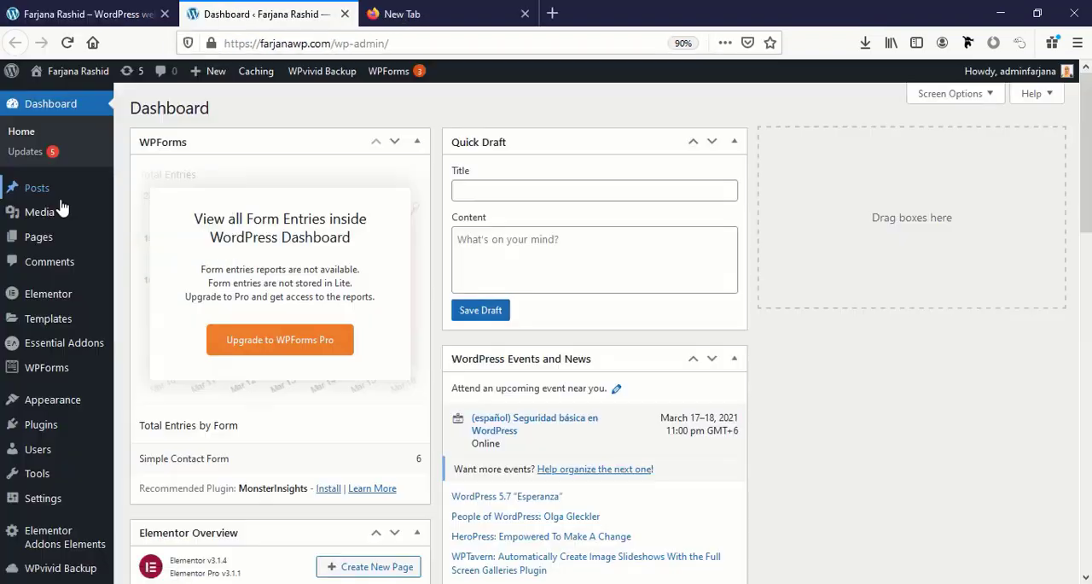
mouse_move(66, 220)
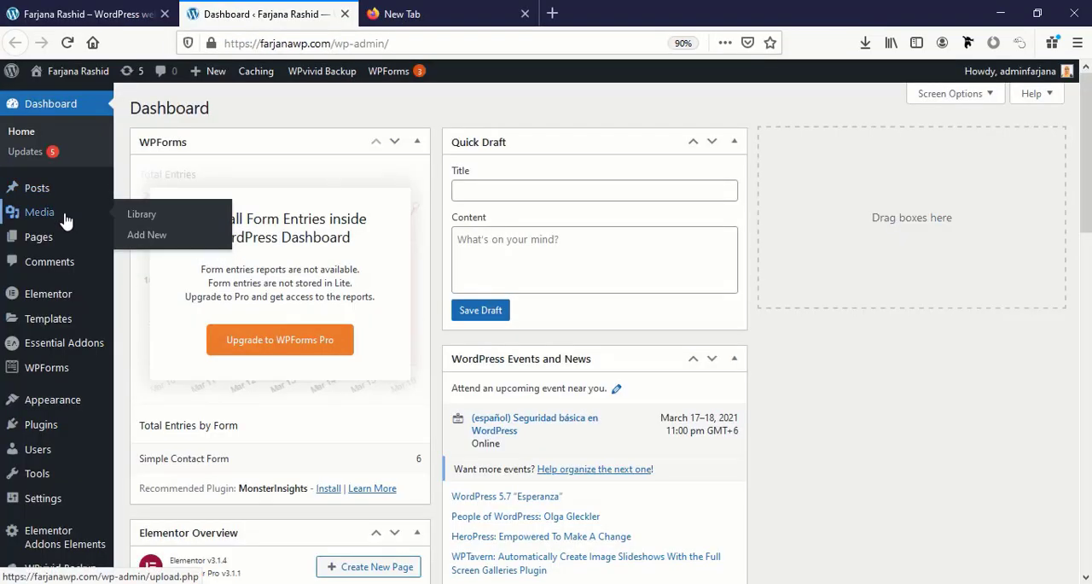
left_click(129, 239)
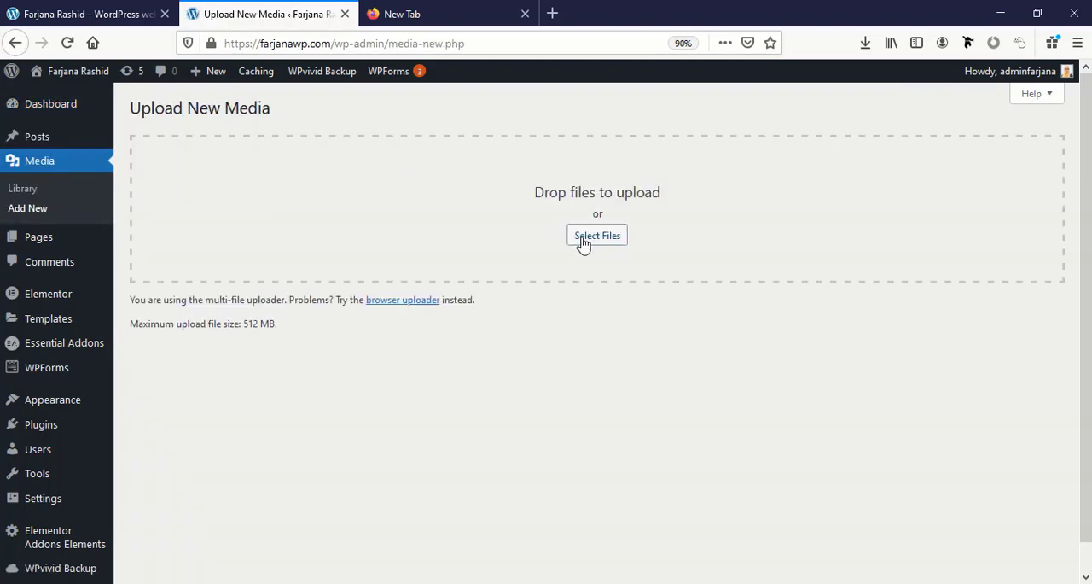
Upload resume_012.zip to the media library and copy its file URL from the attachment's edit page.
left_click(583, 241)
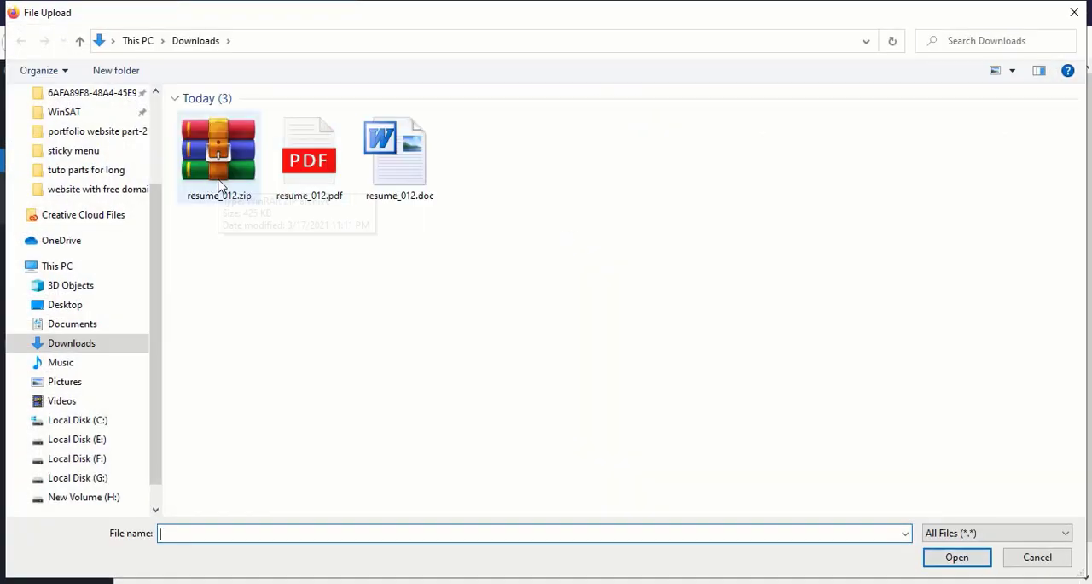
left_click(224, 201)
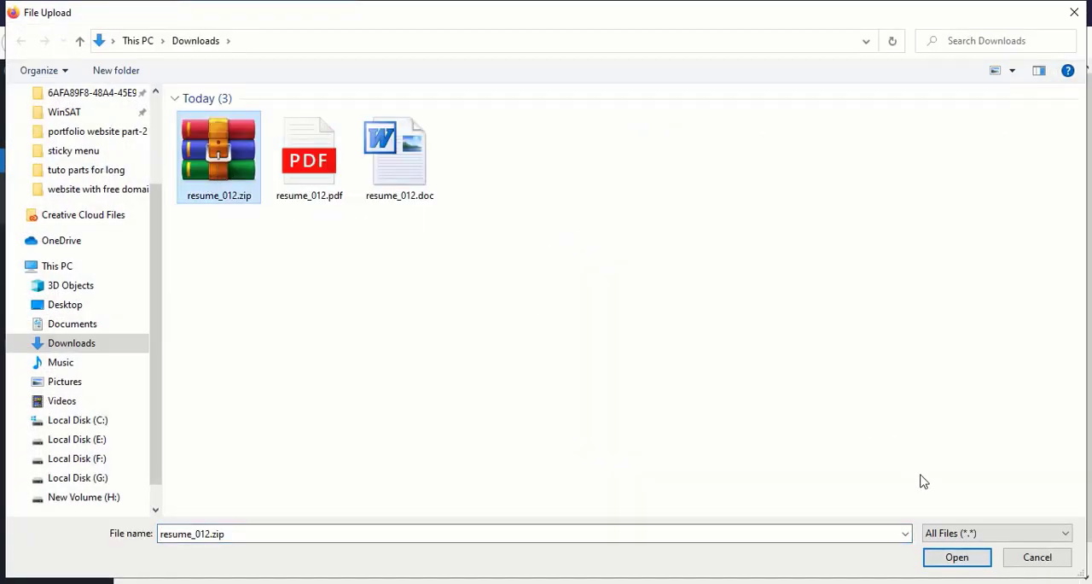
left_click(940, 558)
left_click(1049, 353)
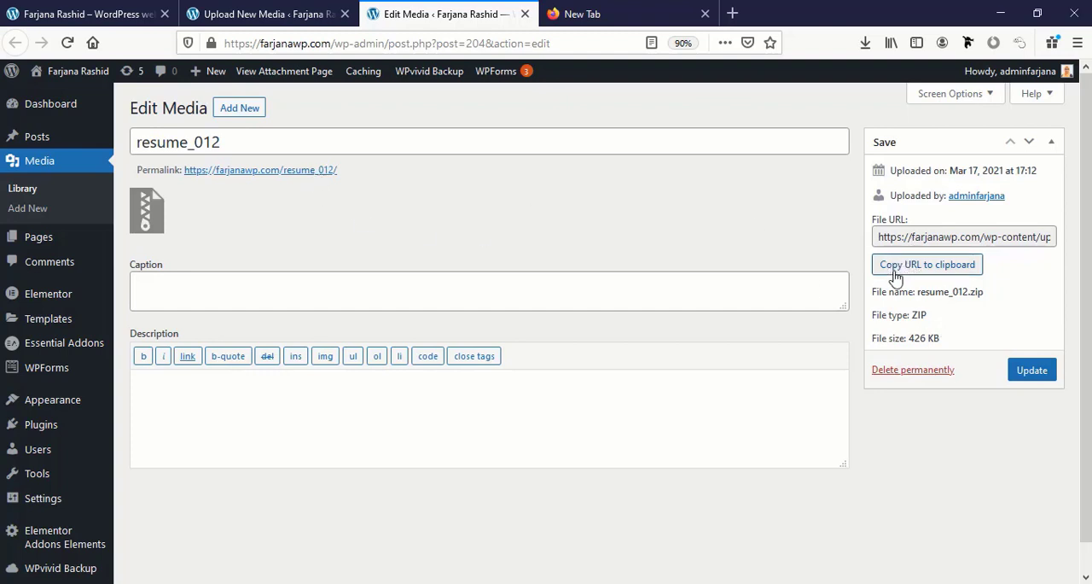
left_click(945, 271)
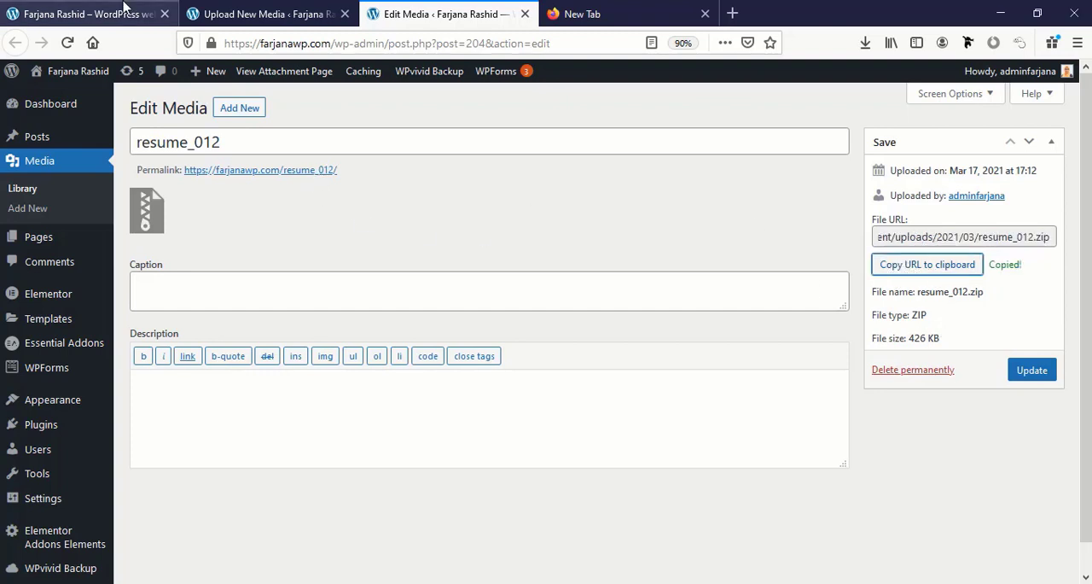
Open the live homepage in the Elementor editor and bring up its About Me section.
left_click(123, 9)
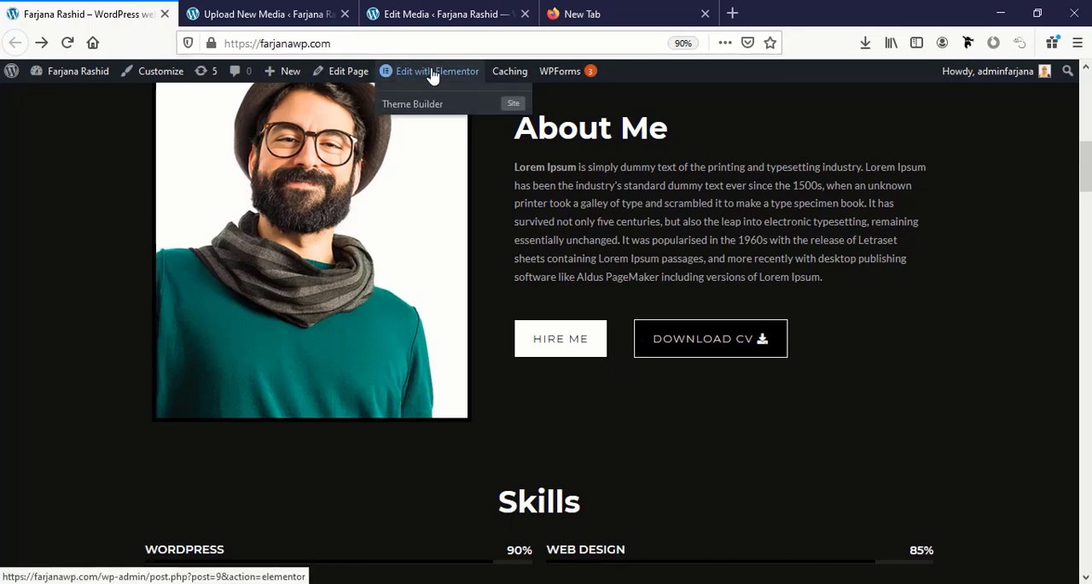
left_click(433, 74)
scroll(671, 383, "down", 5)
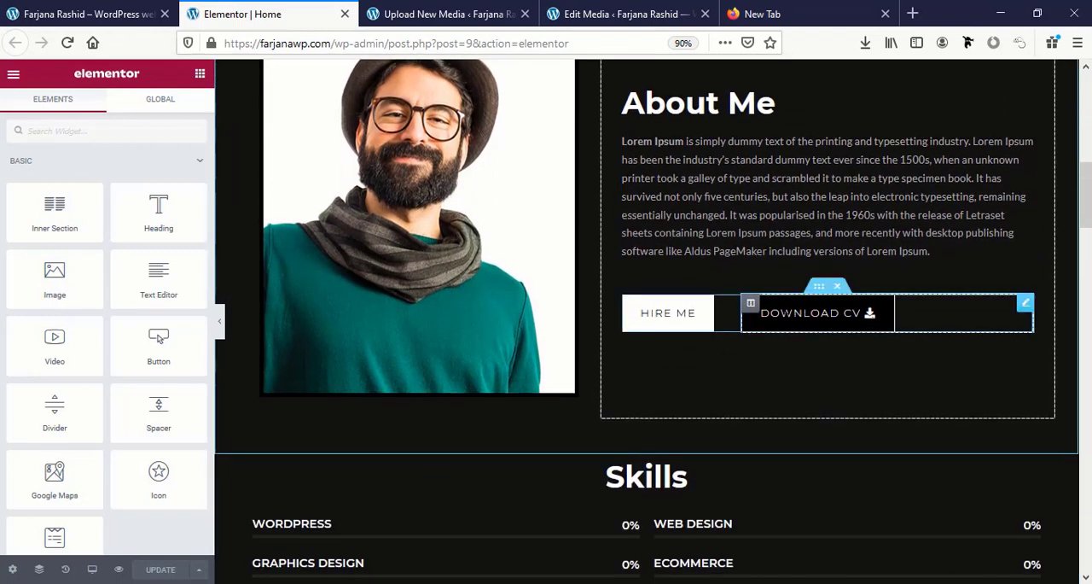
Set the Download CV button's link to the copied resume_012.zip URL and update the page.
left_click(870, 316)
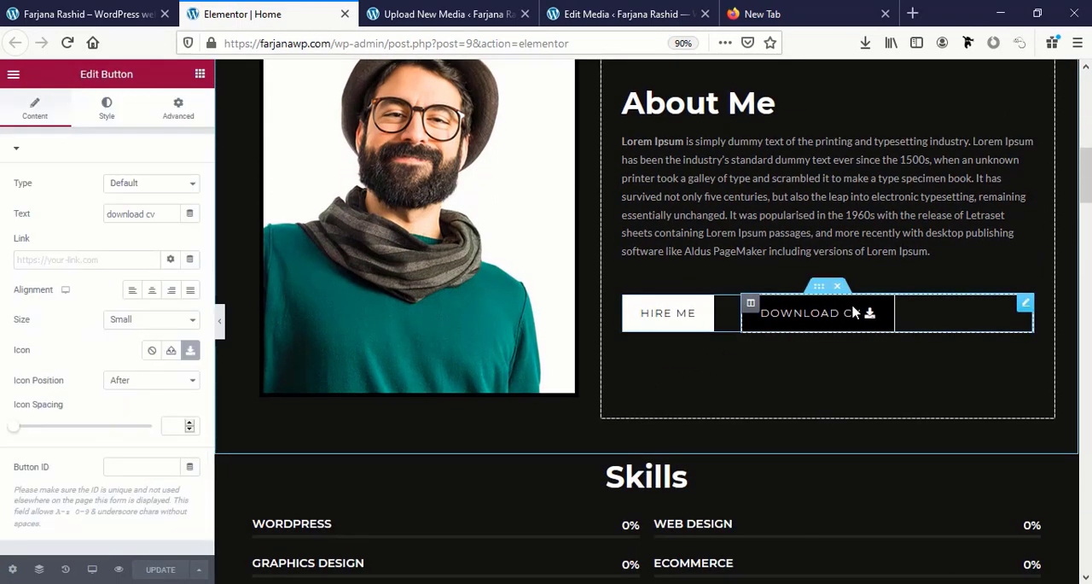
left_click(50, 265)
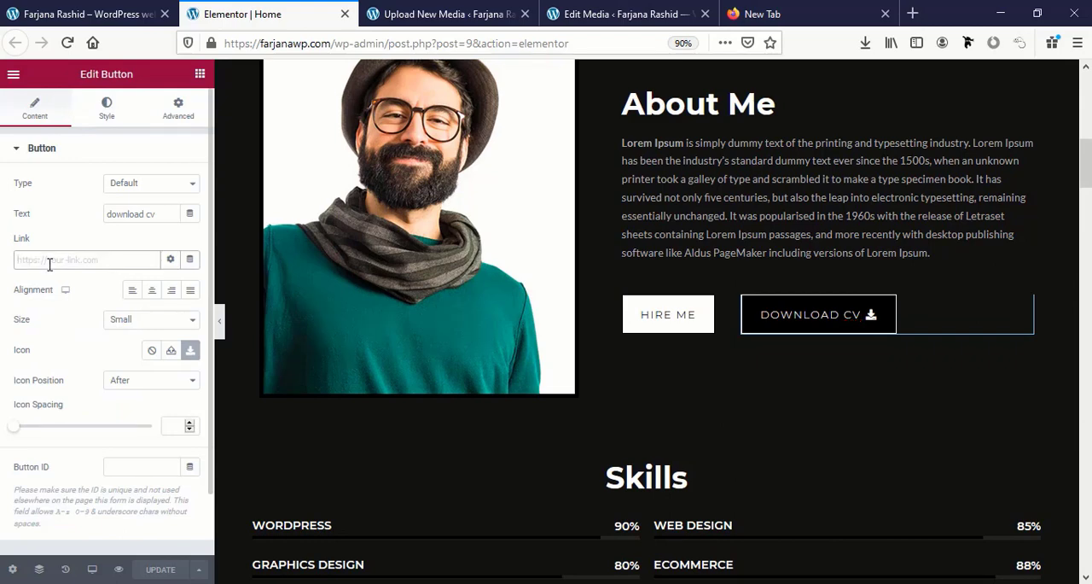
key("ctrl+v")
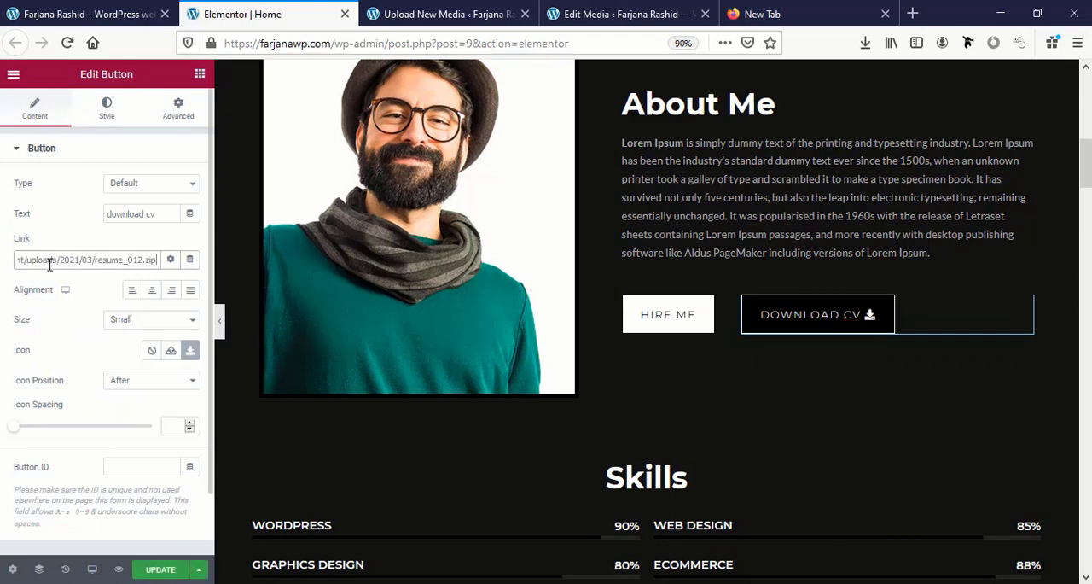
left_click(159, 569)
Reload the live homepage, test the Download CV button by saving resume_012.zip, and check the browser's downloads.
left_click(68, 13)
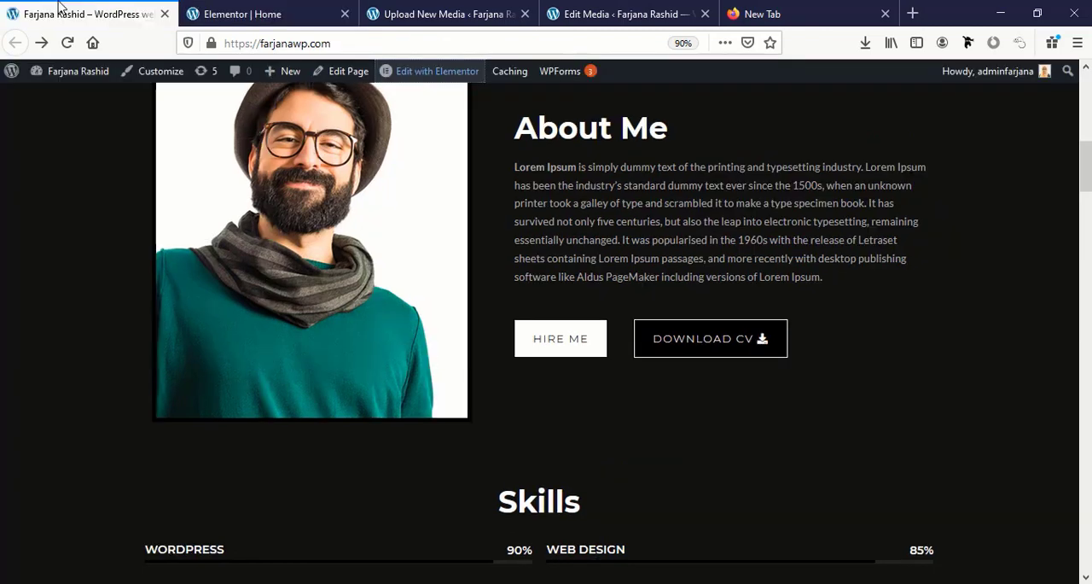
left_click(68, 43)
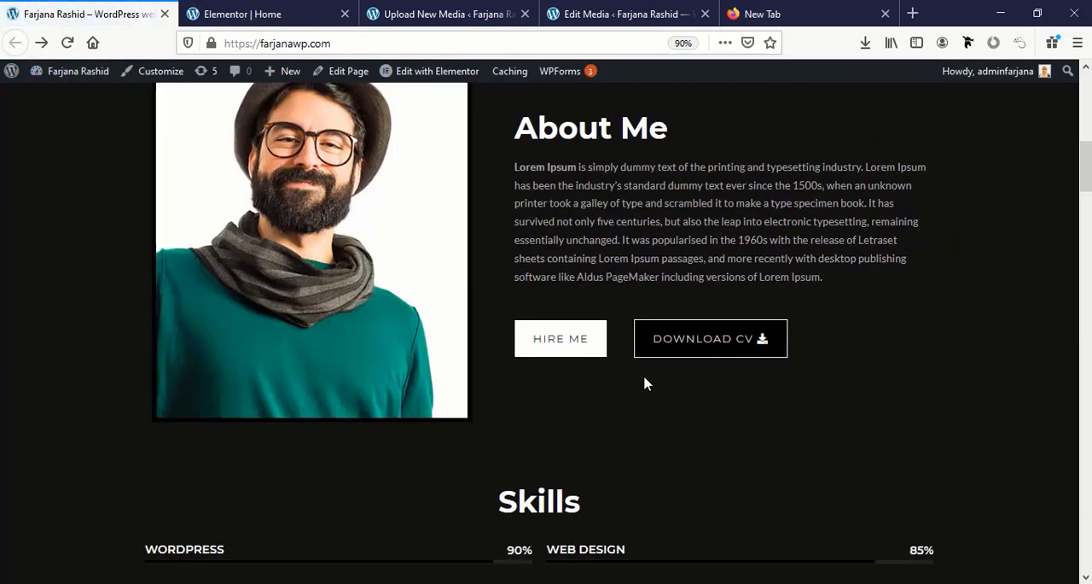
left_click(684, 353)
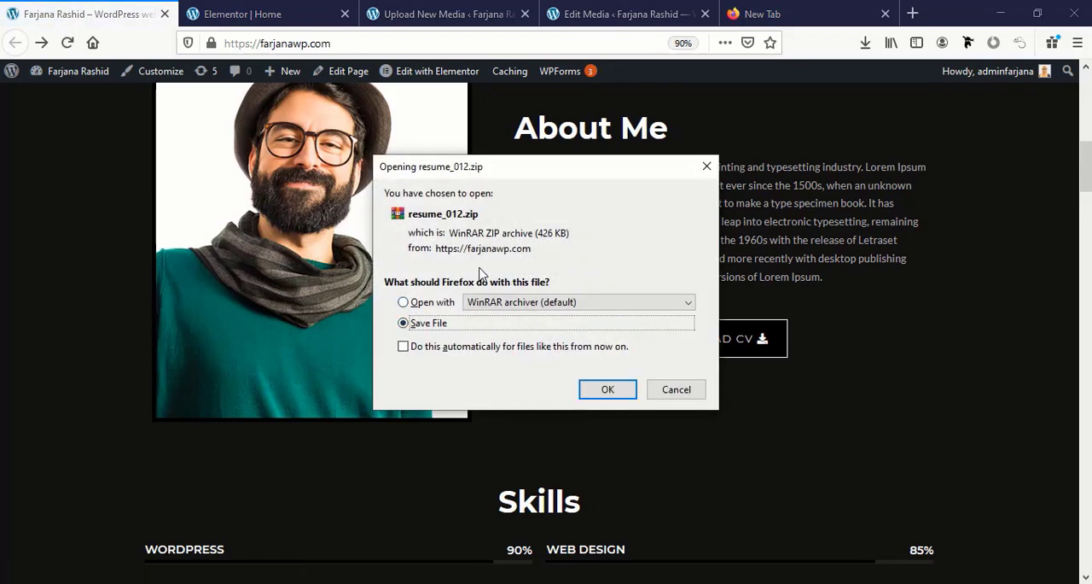
left_click(599, 391)
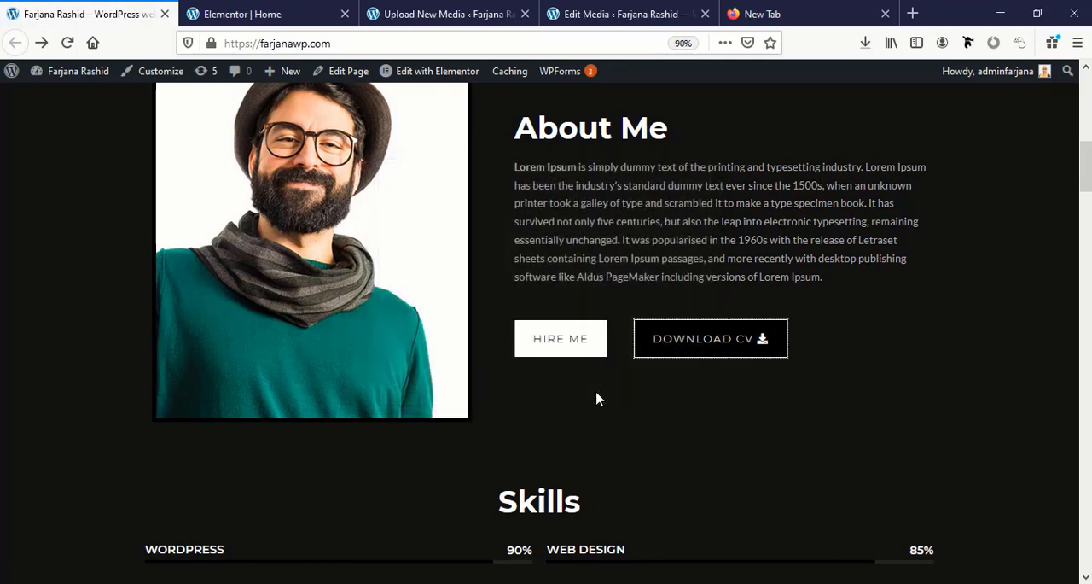
left_click(864, 45)
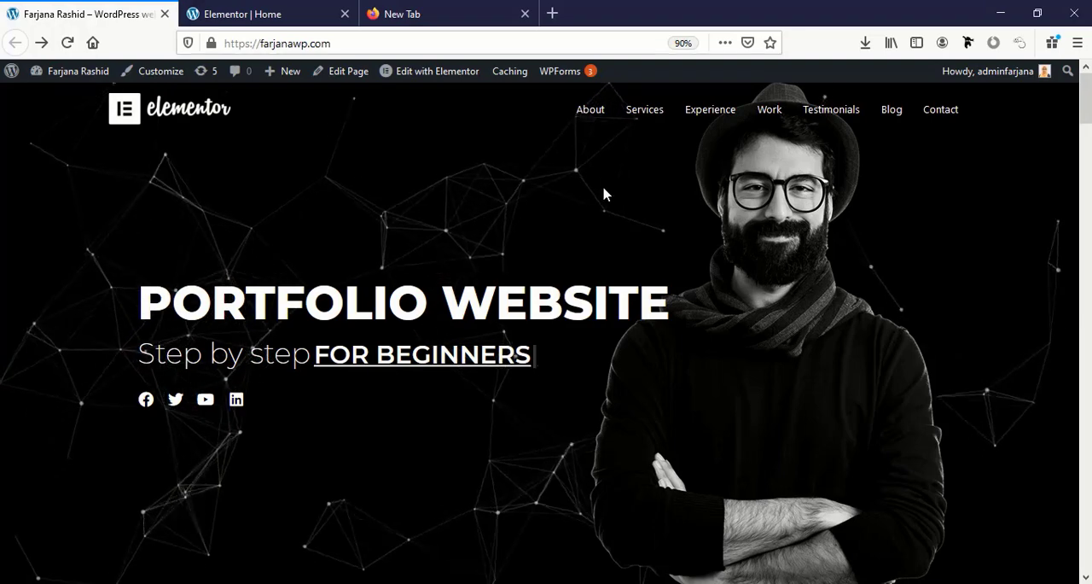
scroll(606, 277, "down", 3)
scroll(606, 277, "up", 5)
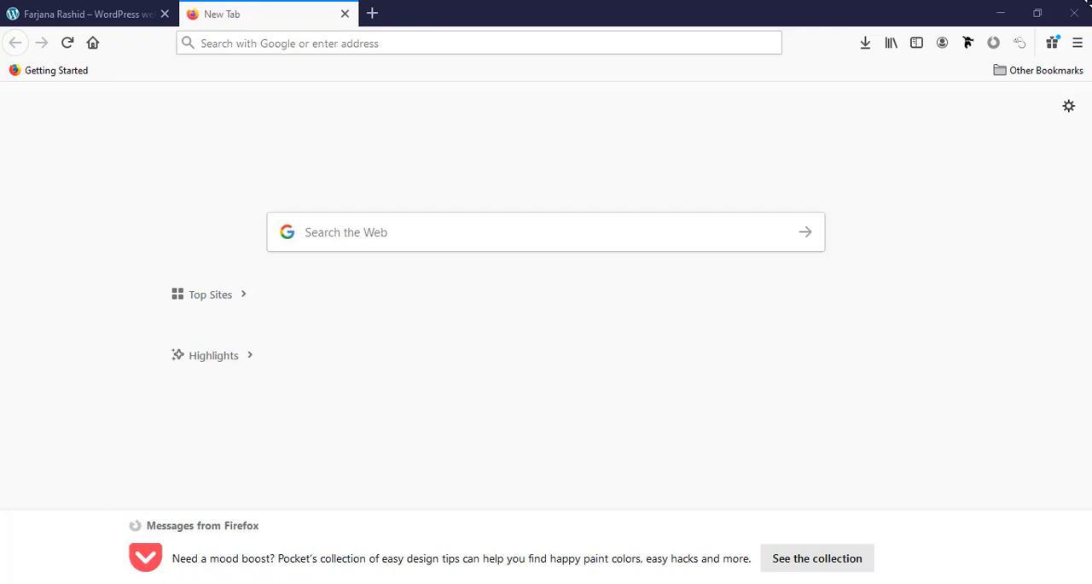
Open the site owner's own web designer website in the new browser tab.
left_click(564, 49)
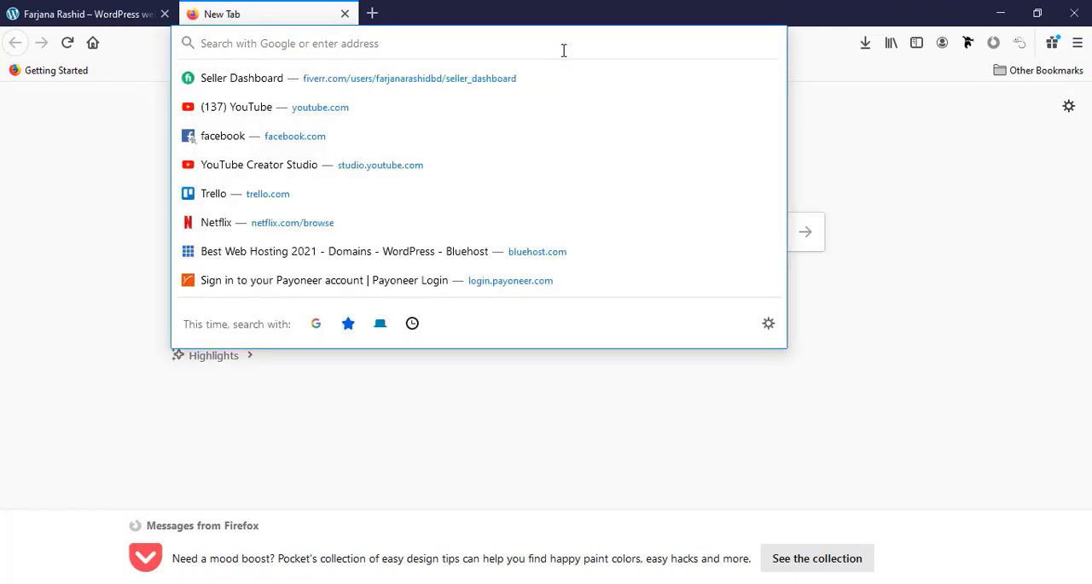
type("farjana-rashid.com/")
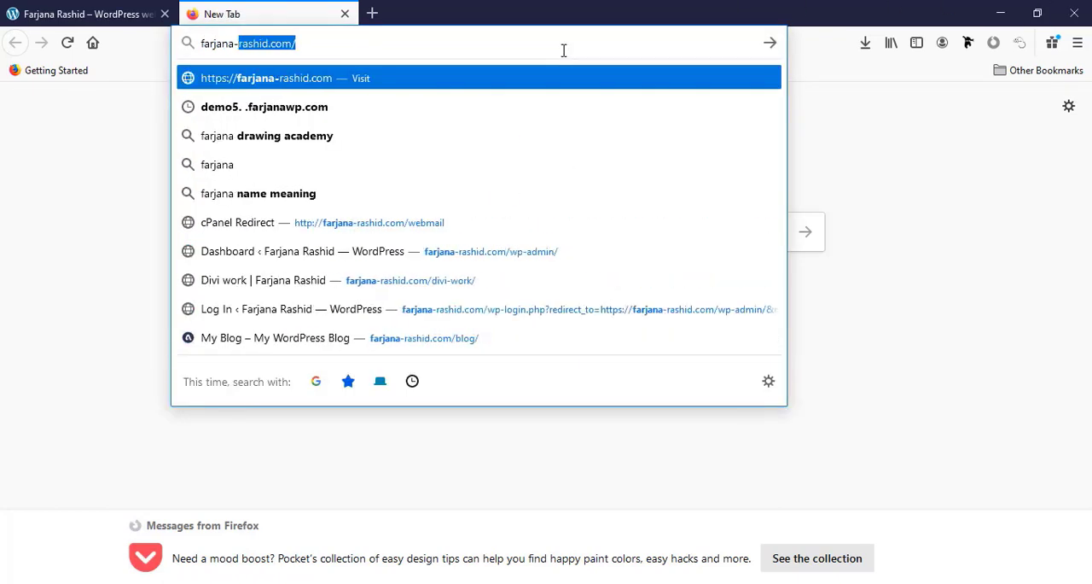
key("Right")
key("Return")
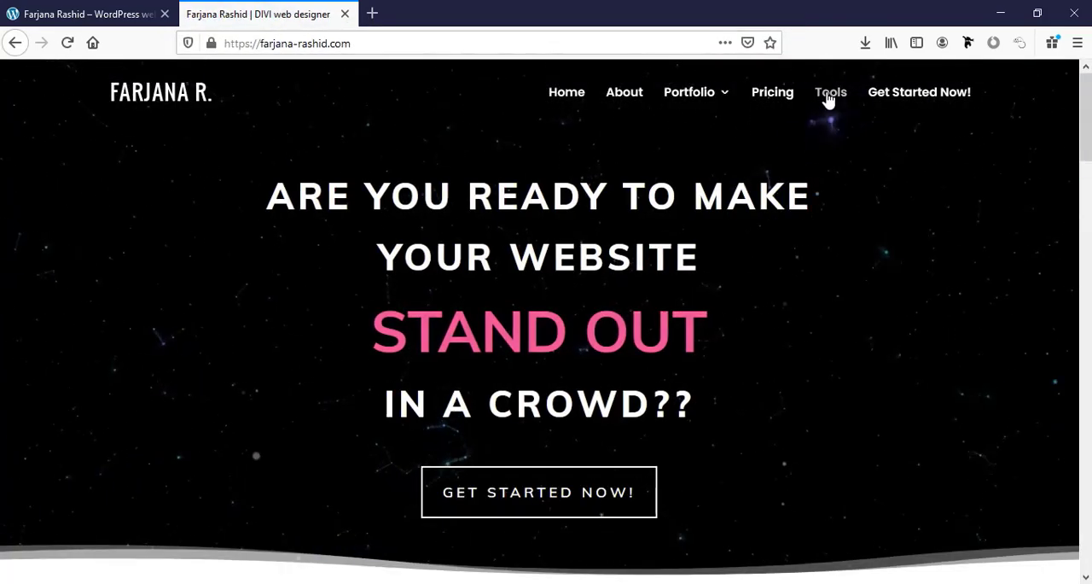
Go to the site's Tools page and follow the Get Started link for Elementor Pro.
left_click(828, 99)
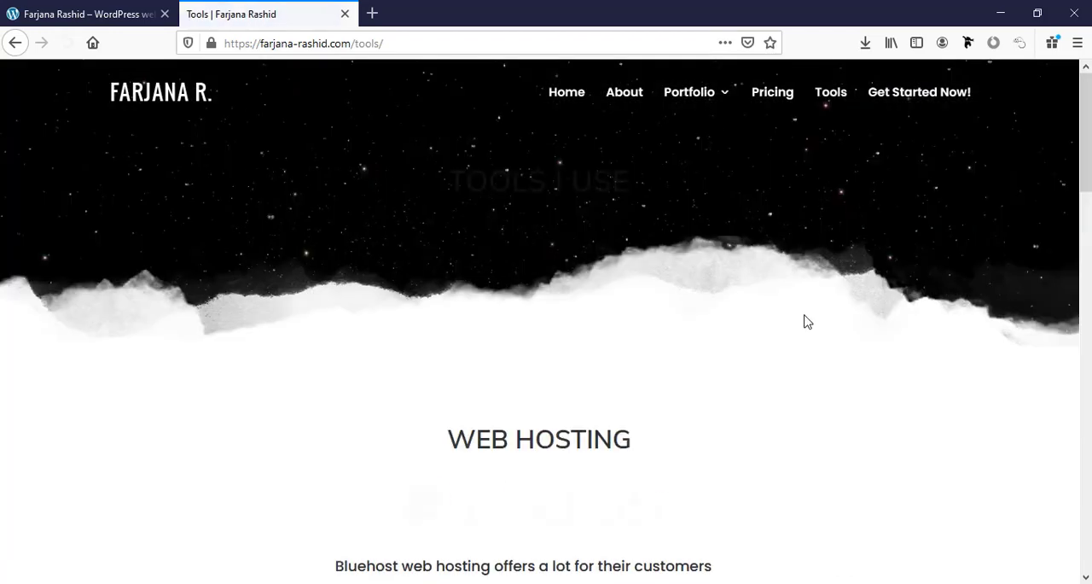
scroll(806, 320, "down", 3)
scroll(806, 320, "down", 8)
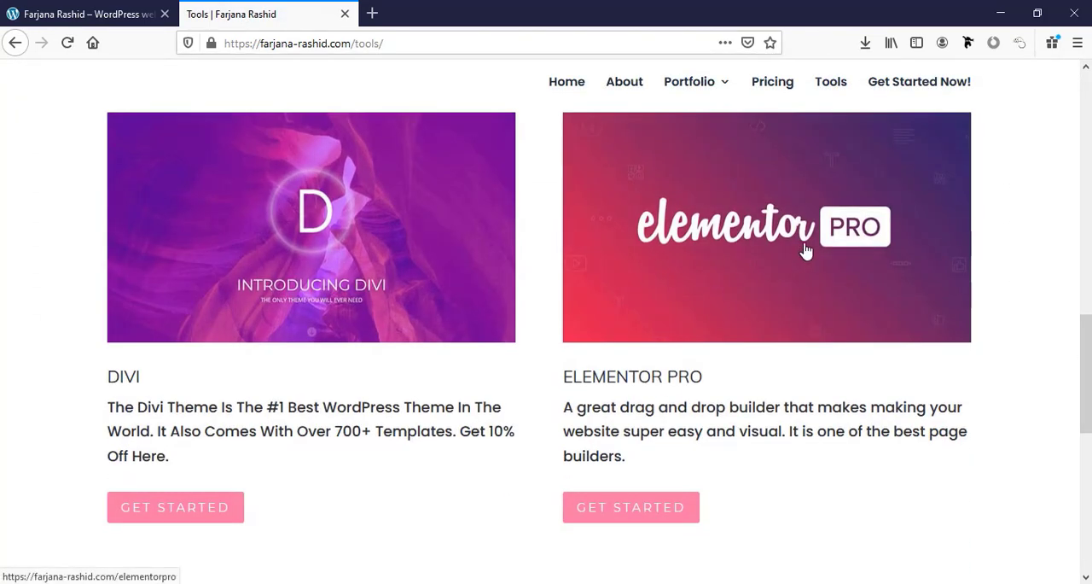
left_click(653, 512)
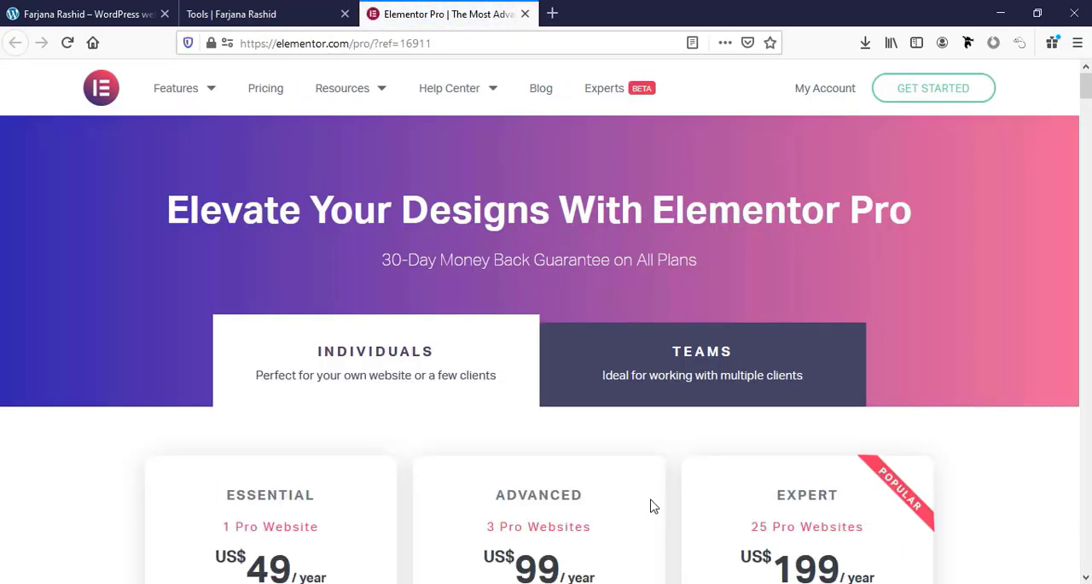
Compare the Individuals and Teams plan prices on the Elementor Pro pricing page.
scroll(654, 507, "down", 2)
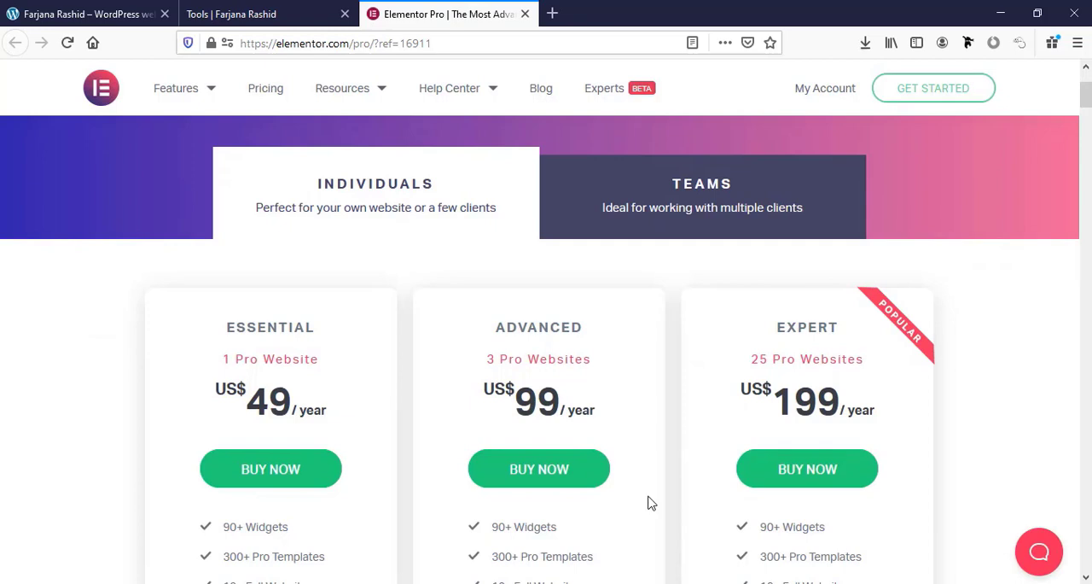
left_click(670, 213)
left_click(436, 225)
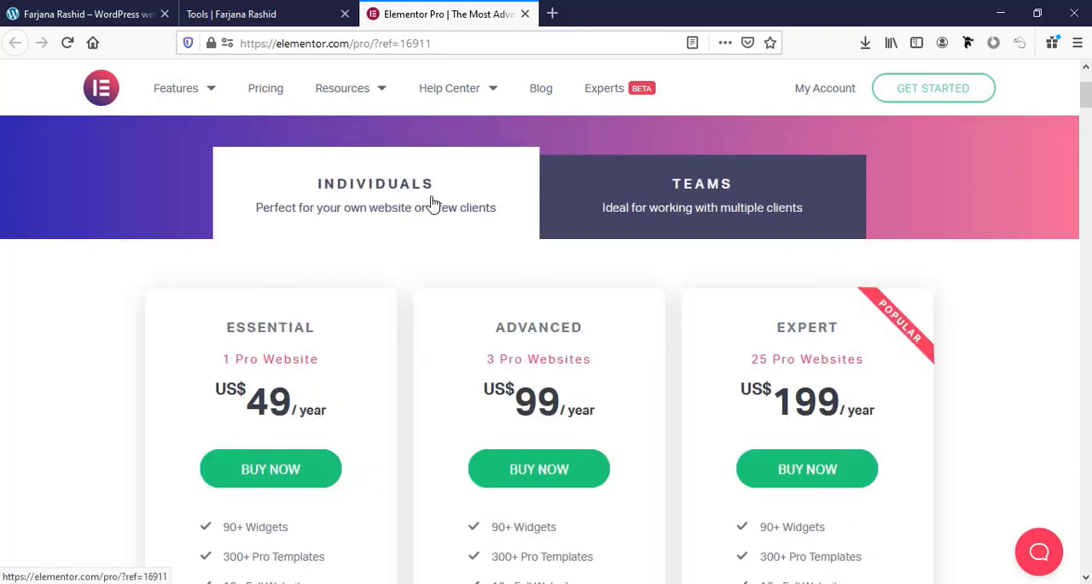
left_click(628, 199)
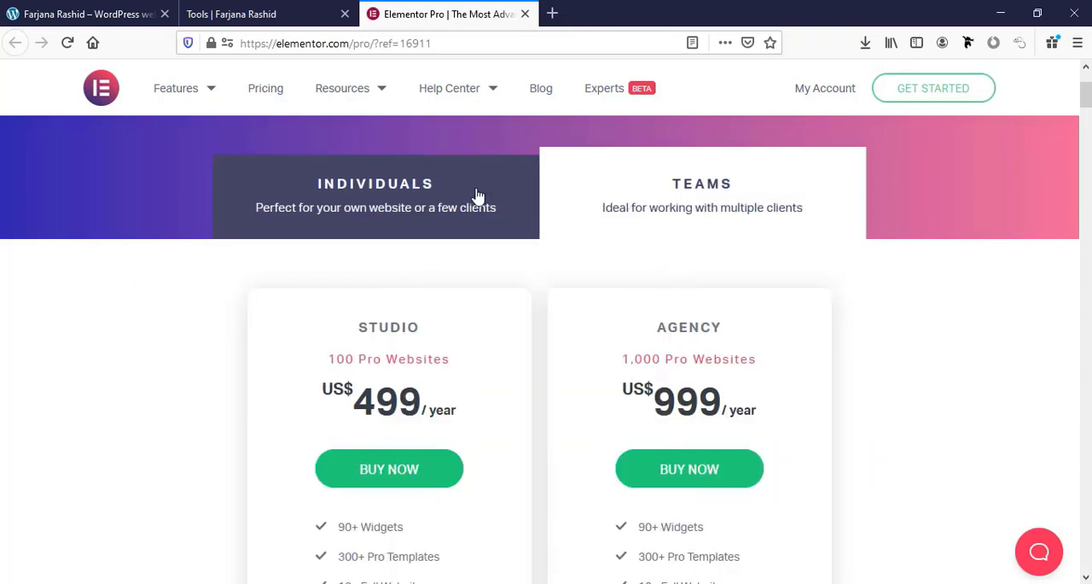
left_click(478, 196)
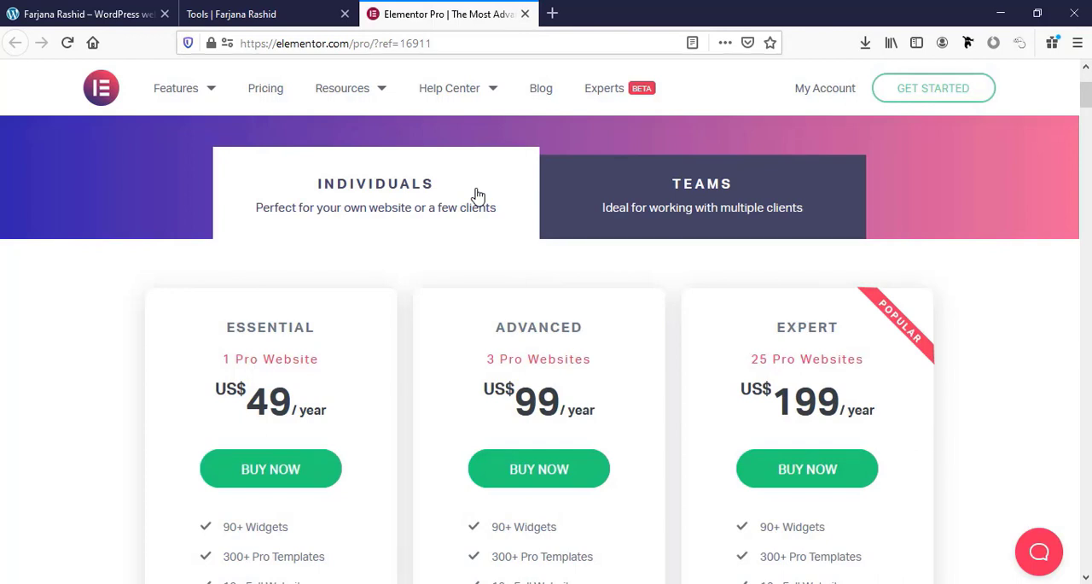
Review the features included in the Individuals plans and examine the Studio and Agency plans for Teams.
scroll(398, 425, "down", 2)
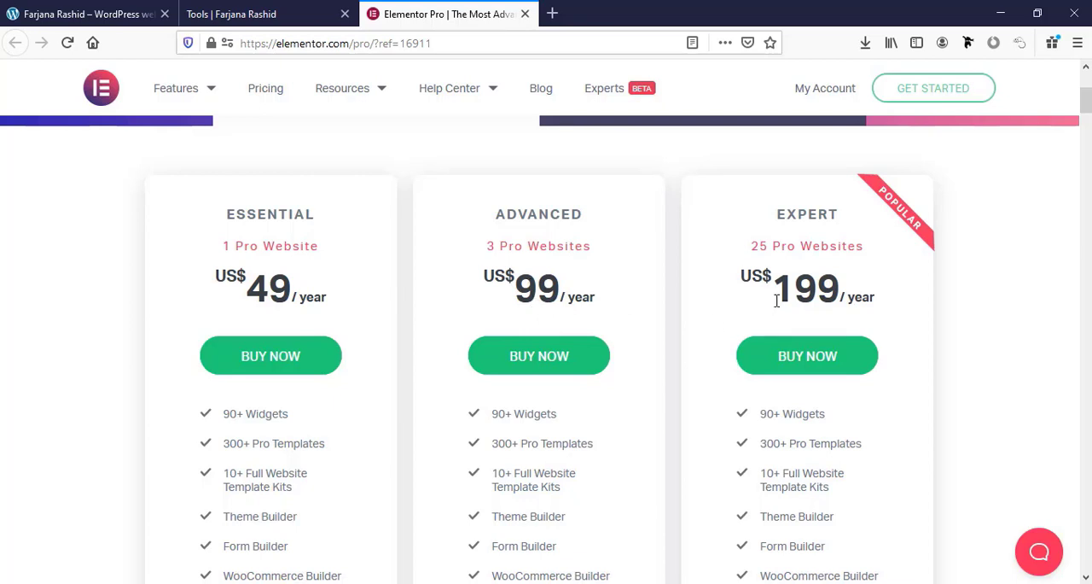
scroll(777, 300, "down", 2)
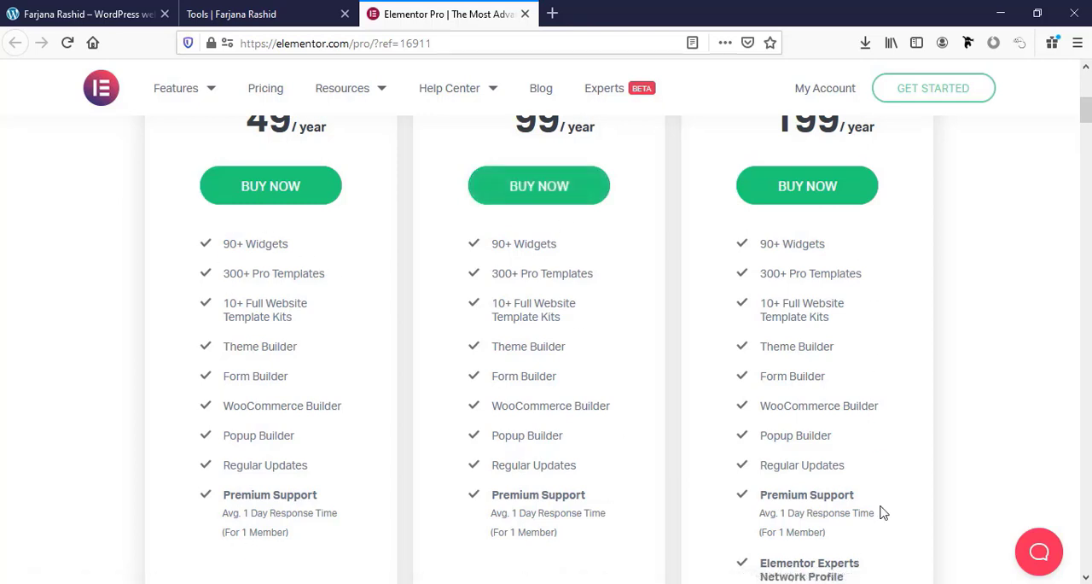
scroll(461, 367, "up", 3)
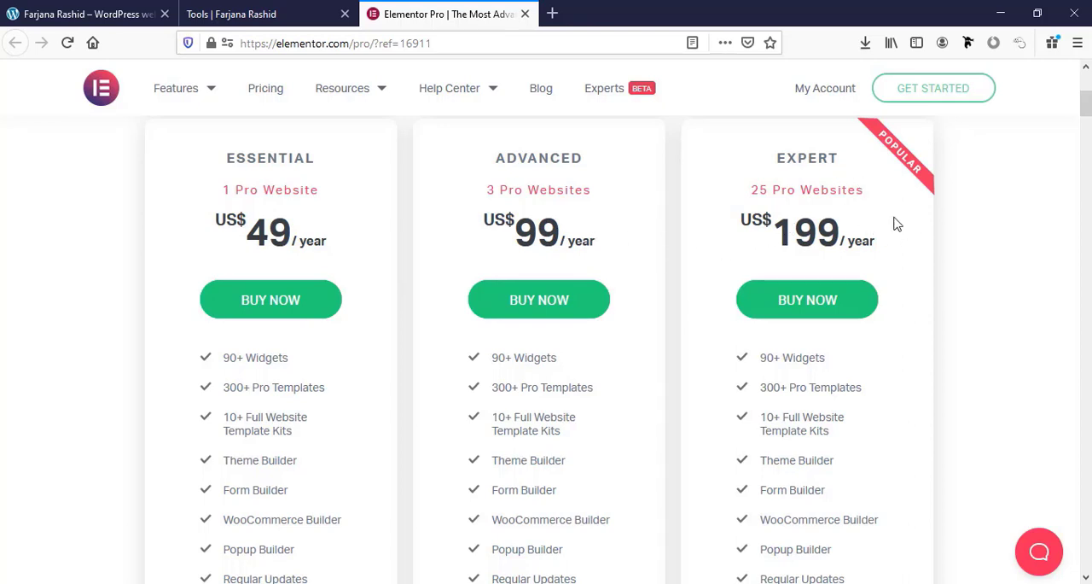
scroll(896, 223, "up", 2)
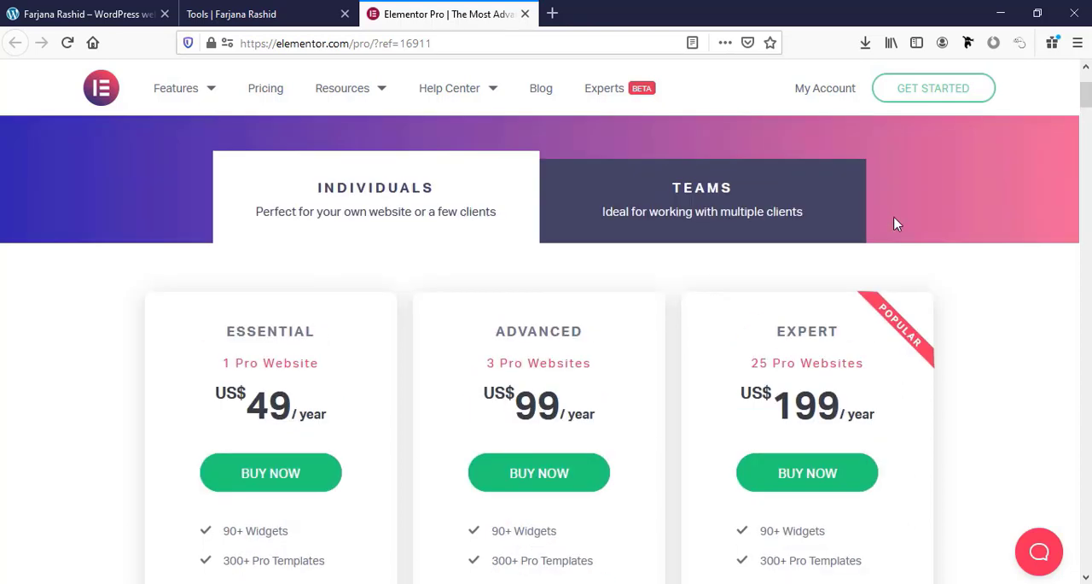
left_click(796, 219)
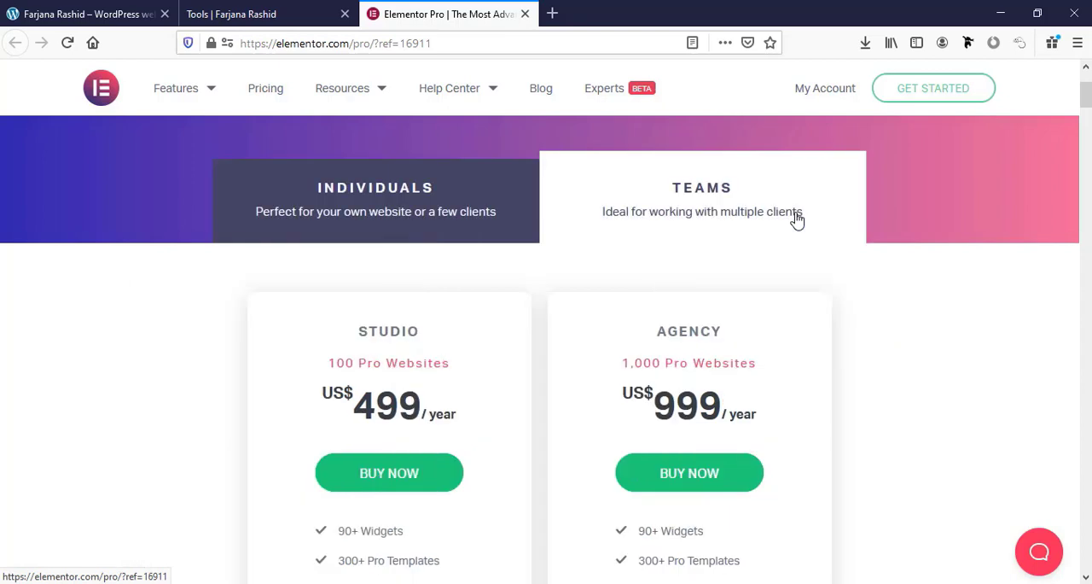
scroll(529, 339, "down", 2)
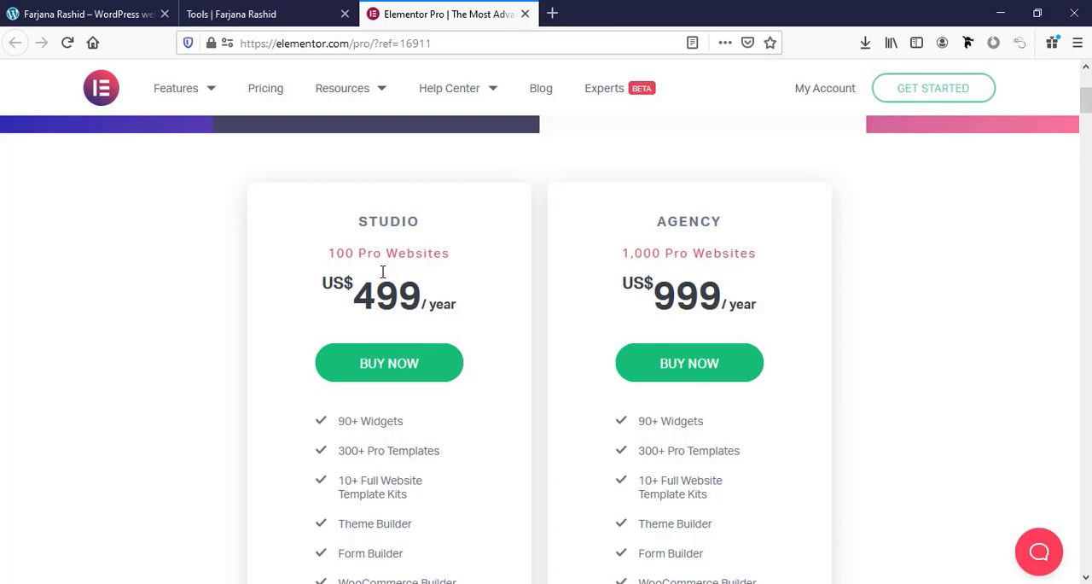
Switch to Calculator, multiply 100 by 100 to estimate income from the Studio plan's websites, and close it.
key("alt+Tab")
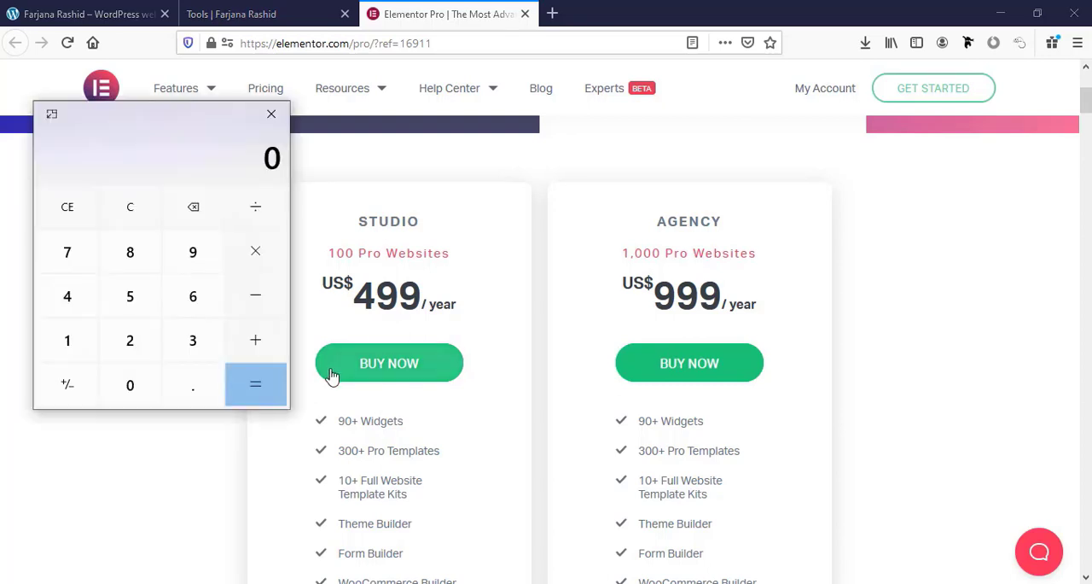
left_click(89, 348)
left_click(128, 384)
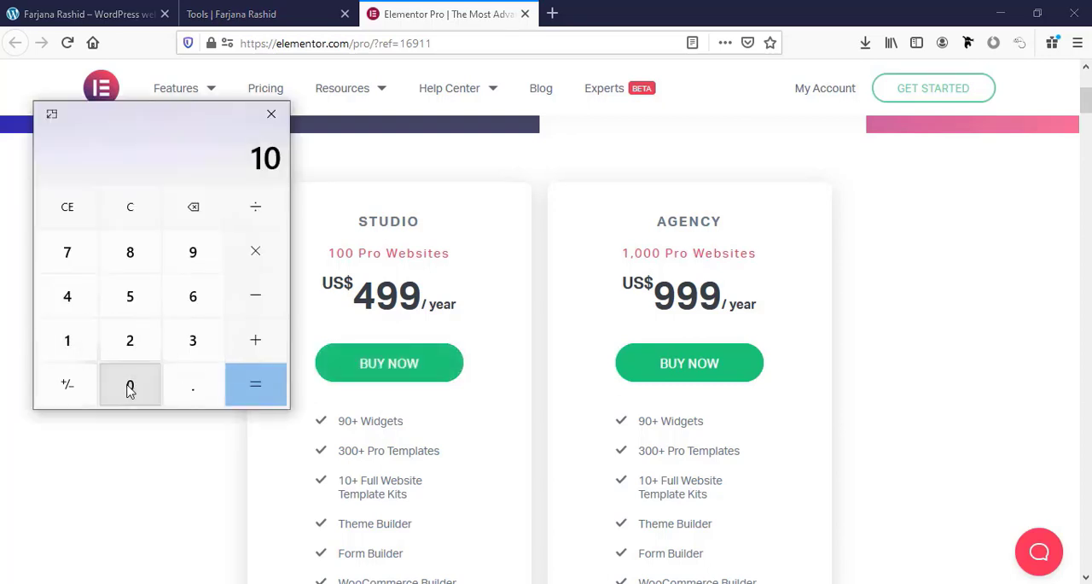
left_click(130, 389)
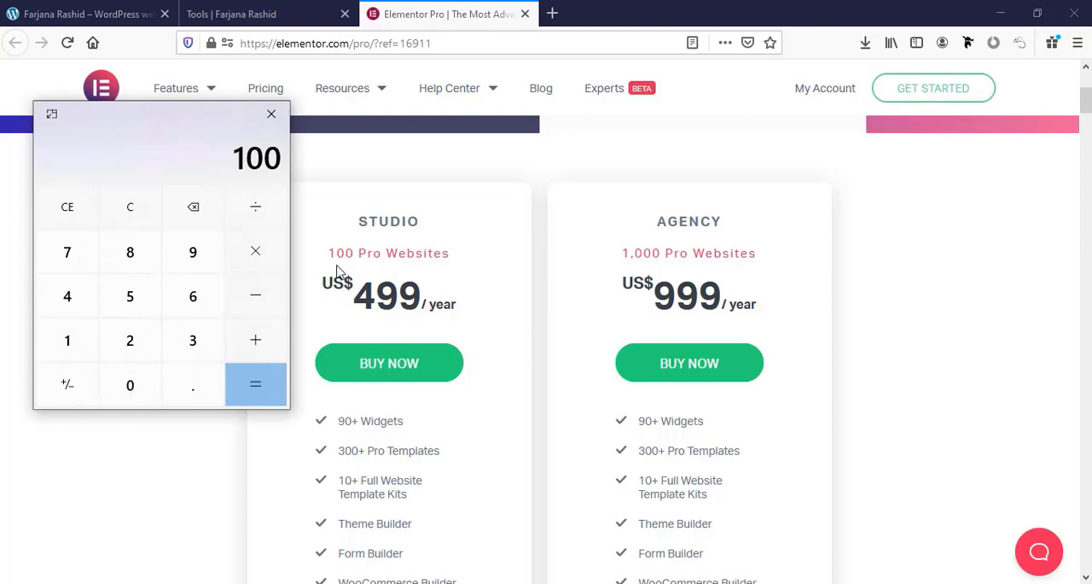
left_click(259, 264)
left_click(89, 343)
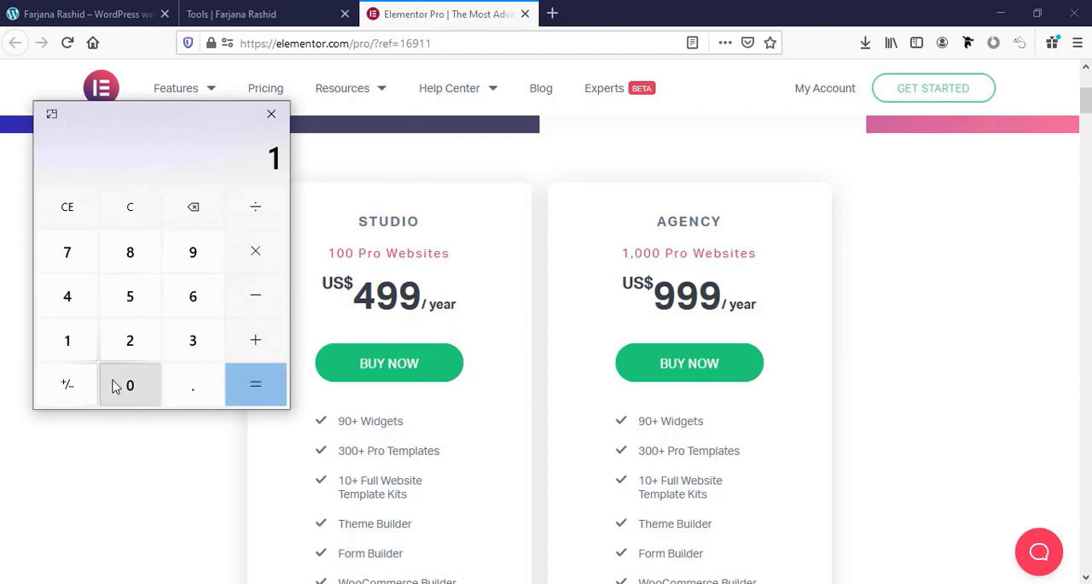
left_click(117, 387)
left_click(116, 386)
left_click(252, 396)
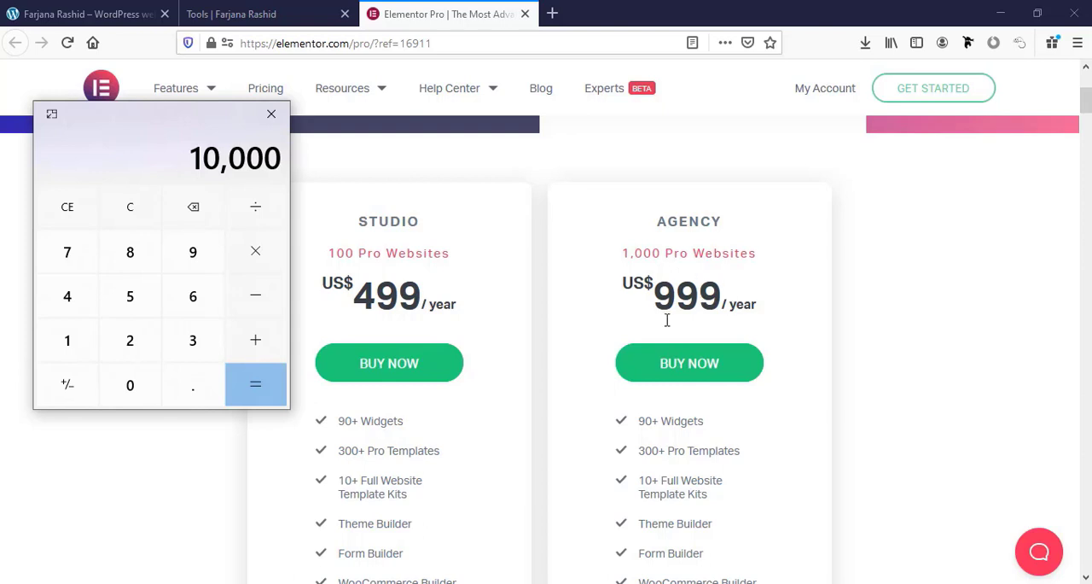
scroll(419, 270, "up", 2)
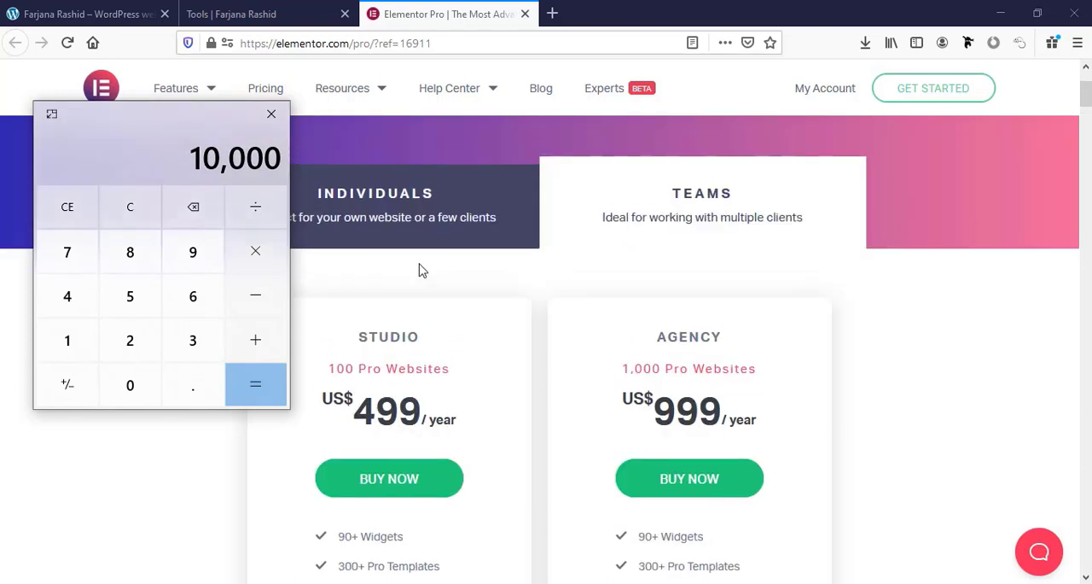
left_click(271, 113)
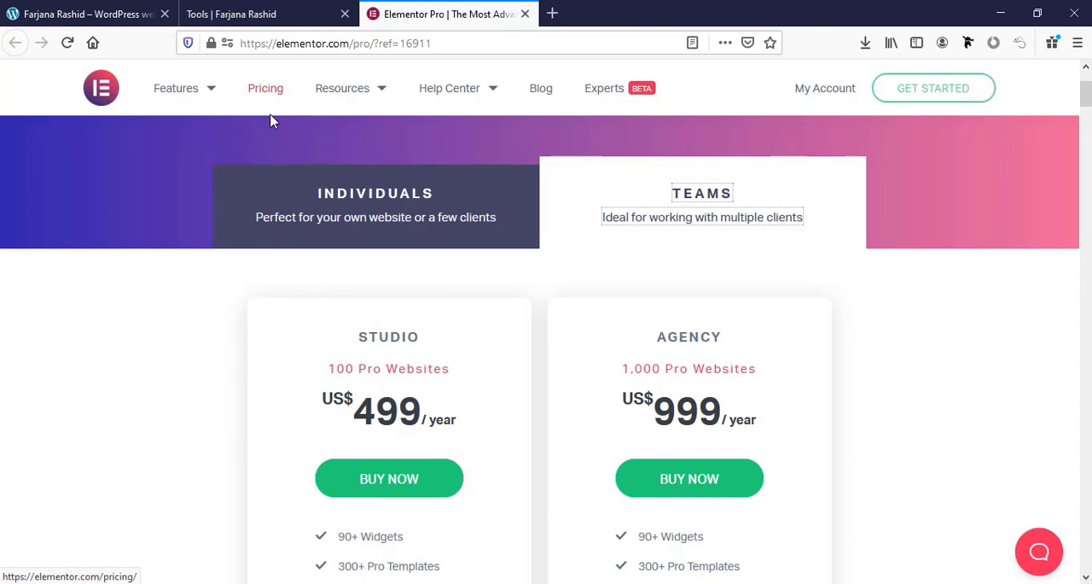
Return to the Individuals pricing and start buying the Expert plan for 25 Pro websites.
left_click(353, 215)
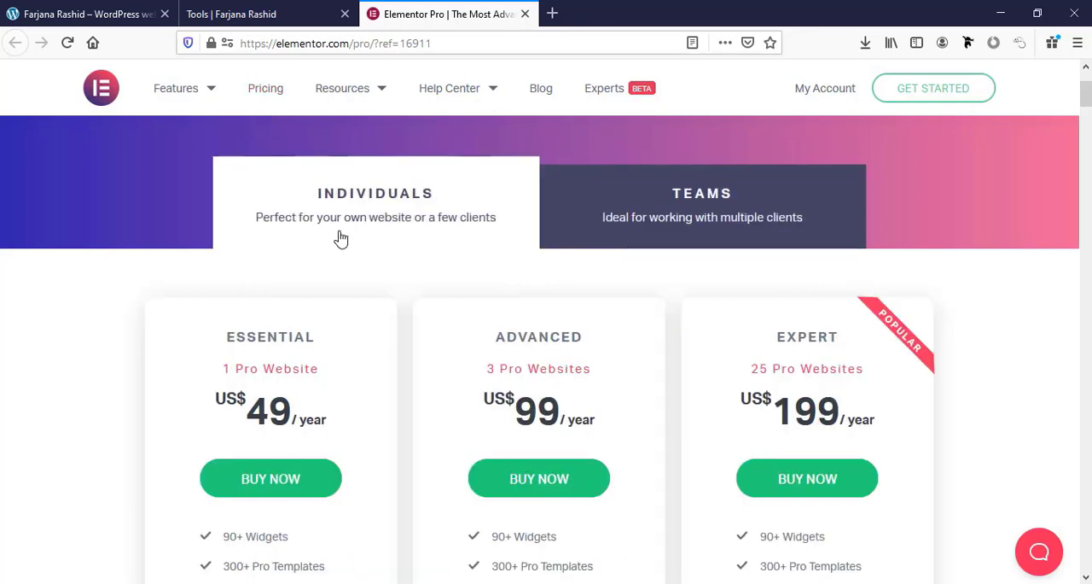
scroll(903, 349, "down", 2)
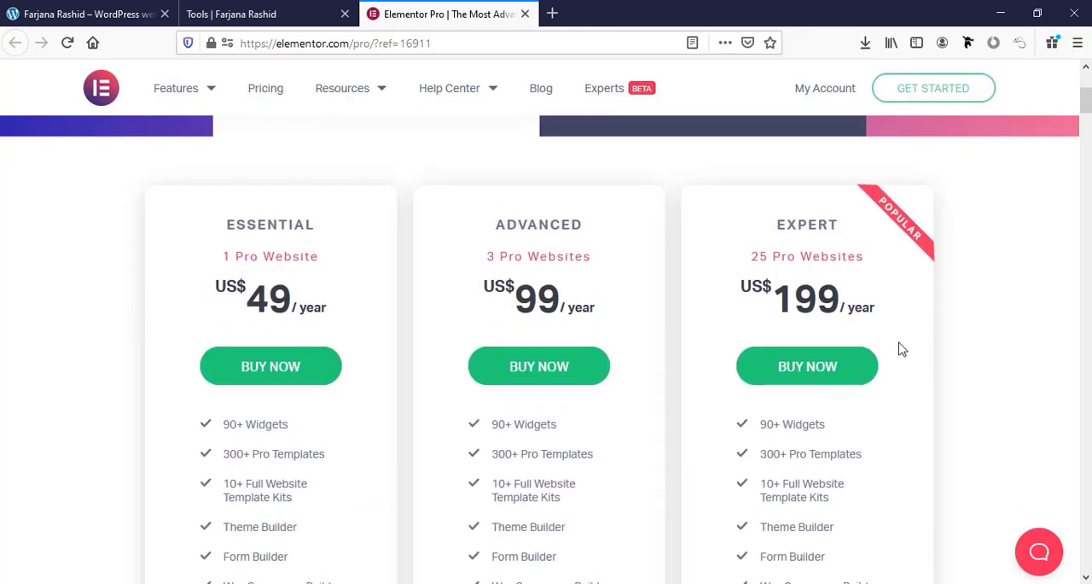
left_click(826, 382)
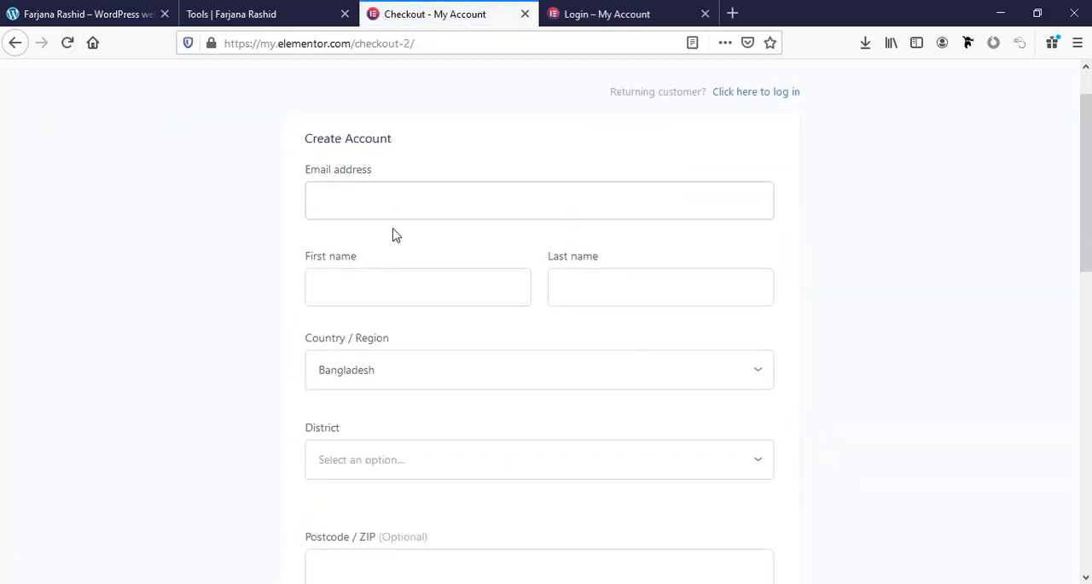
Review the checkout page's account creation fields, order summary and payment options.
scroll(690, 319, "down", 1)
scroll(690, 319, "down", 2)
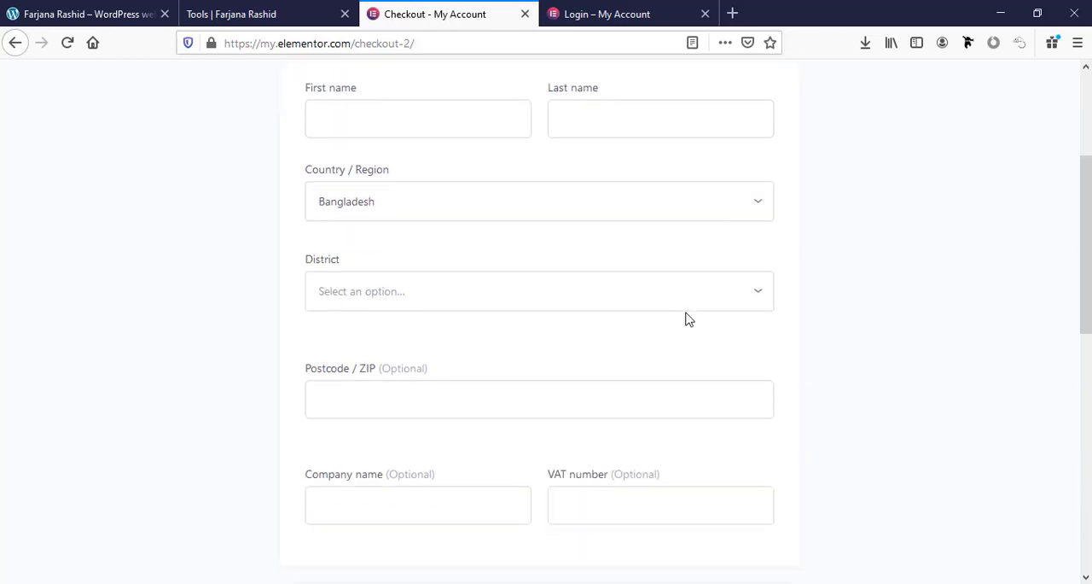
scroll(502, 294, "down", 5)
scroll(505, 287, "down", 3)
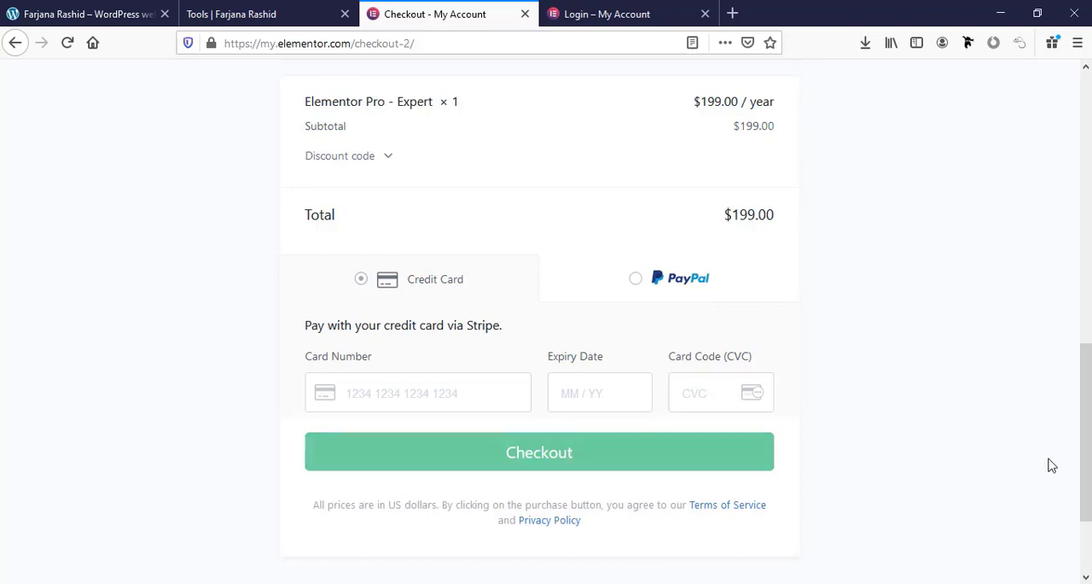
left_click_drag(1085, 406, 1085, 136)
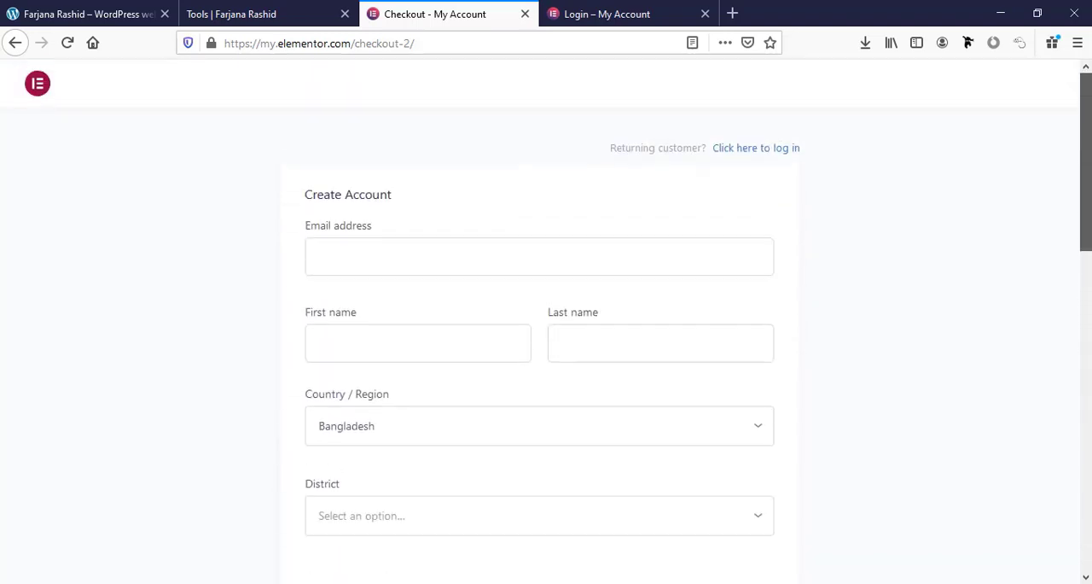
Return from the checkout to the Elementor Pro pricing page and open the My Account login.
left_click(15, 48)
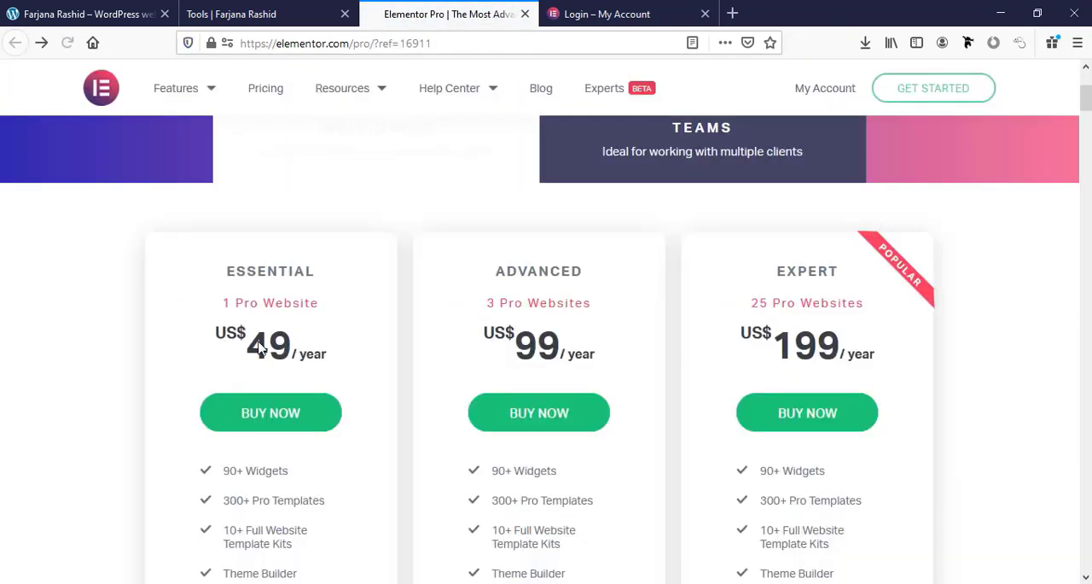
scroll(736, 537, "up", 3)
scroll(735, 538, "up", 1)
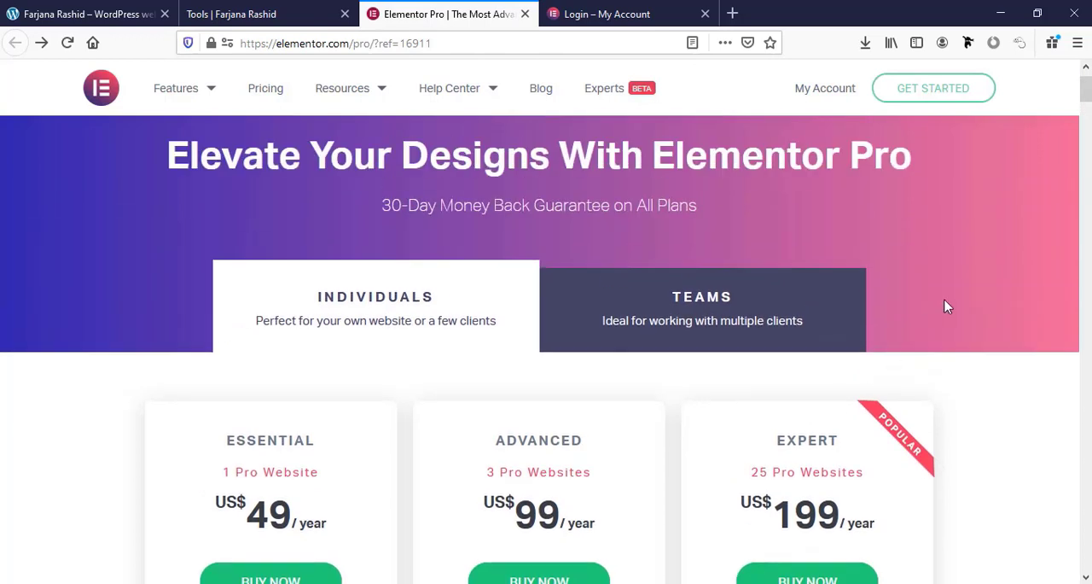
left_click(824, 88)
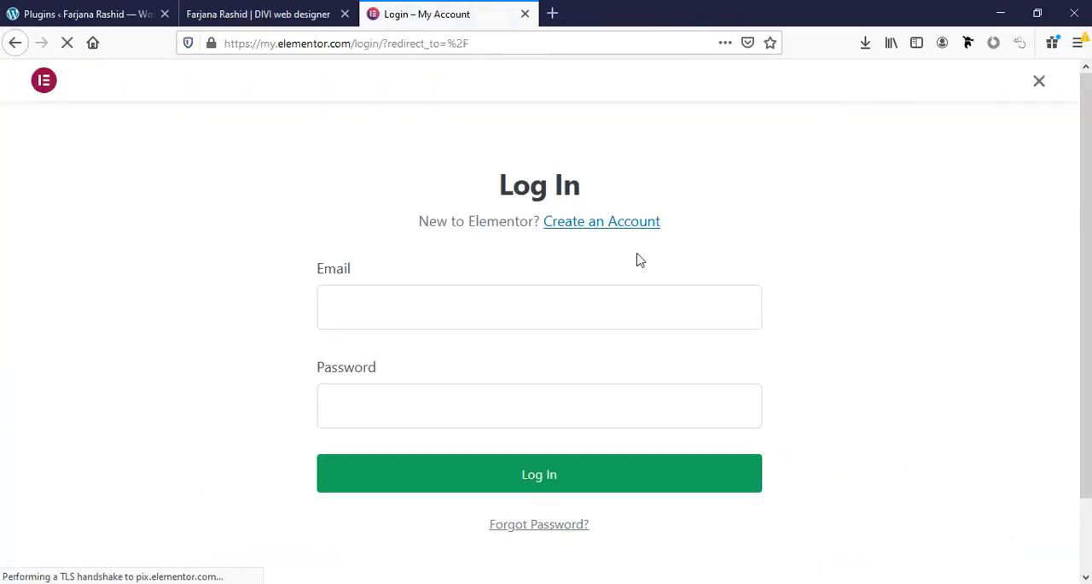
Log in with the saved account e-mail and password, and download the Elementor Pro Expert plugin.
left_click(355, 317)
left_click(369, 356)
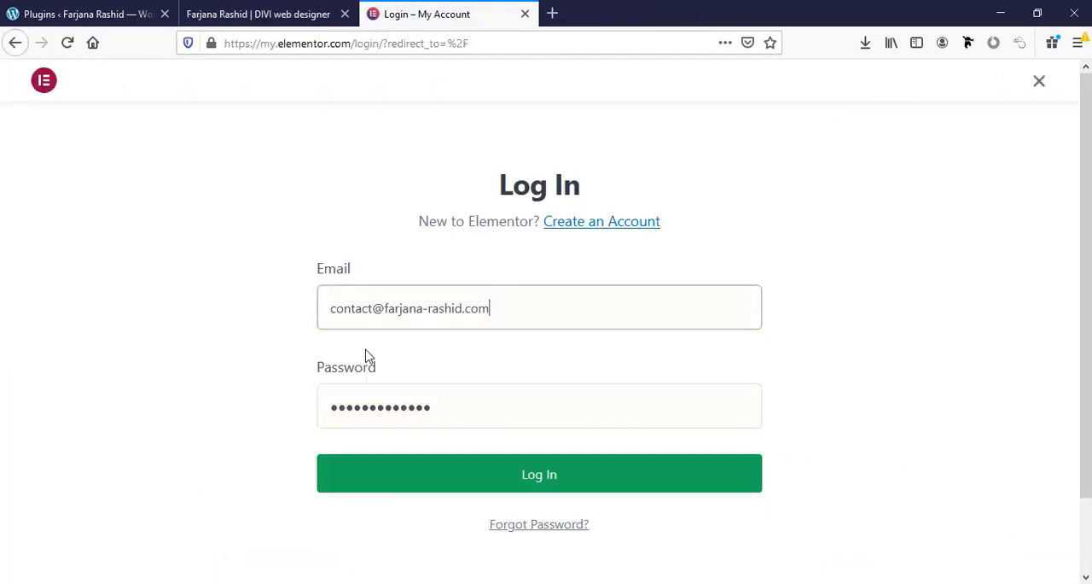
left_click(536, 489)
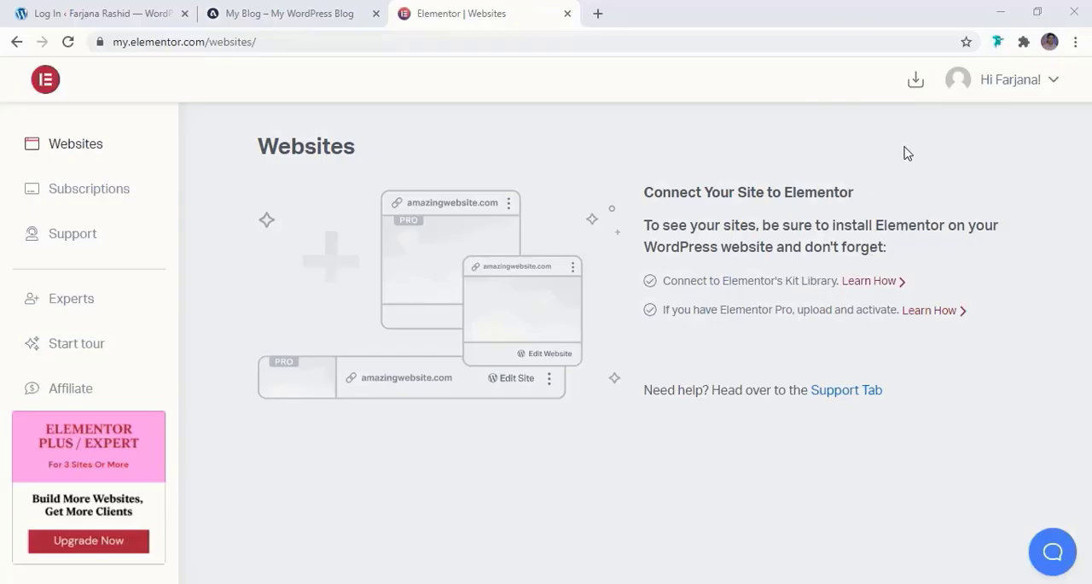
left_click(916, 79)
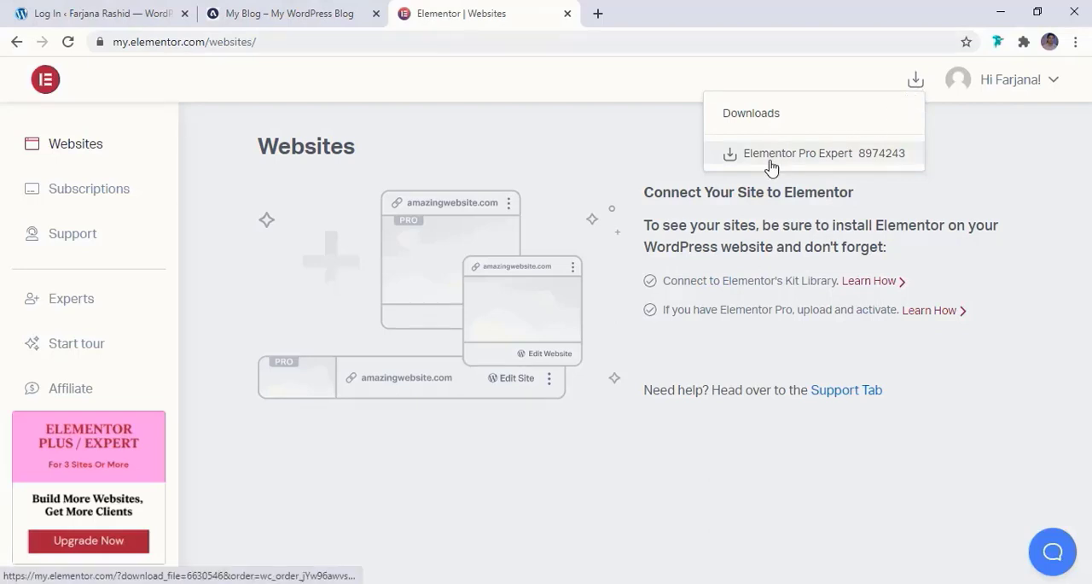
left_click(839, 159)
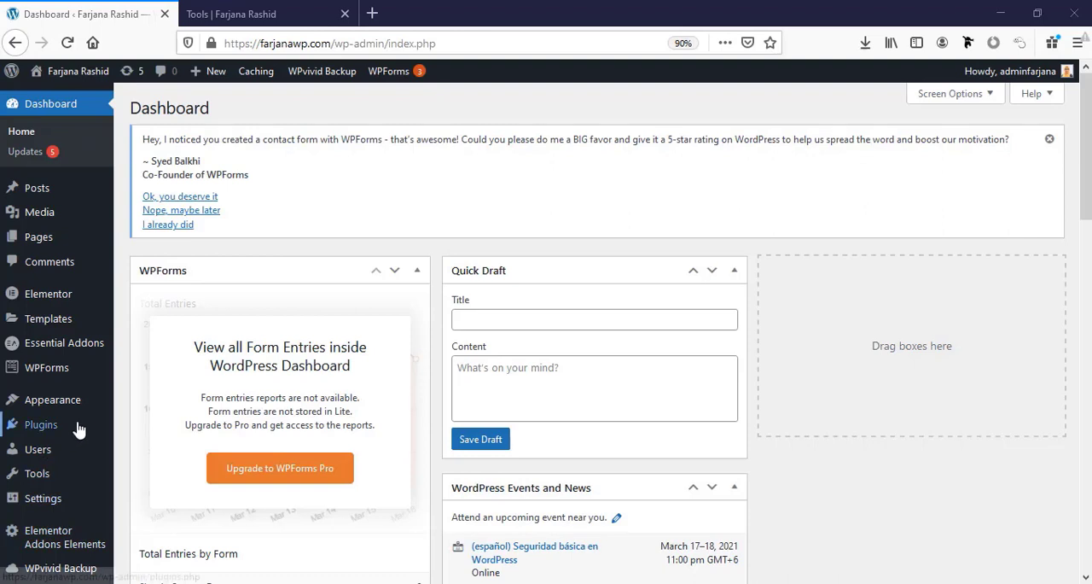
Upload elementor-pro-3.1.1.zip from Downloads as a new plugin in the WordPress dashboard and install it.
mouse_move(77, 426)
left_click(148, 448)
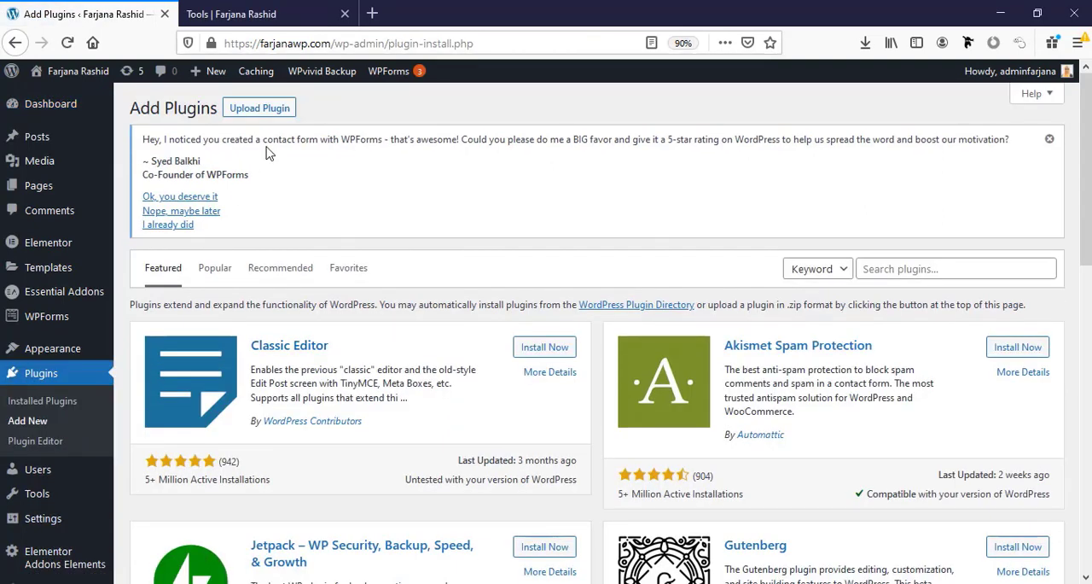
left_click(280, 112)
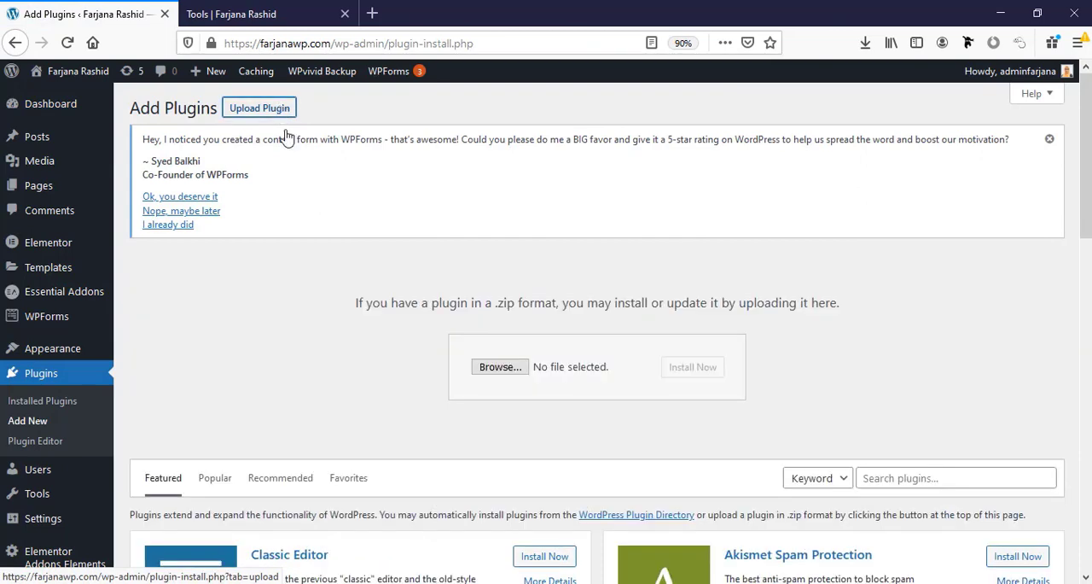
left_click(496, 367)
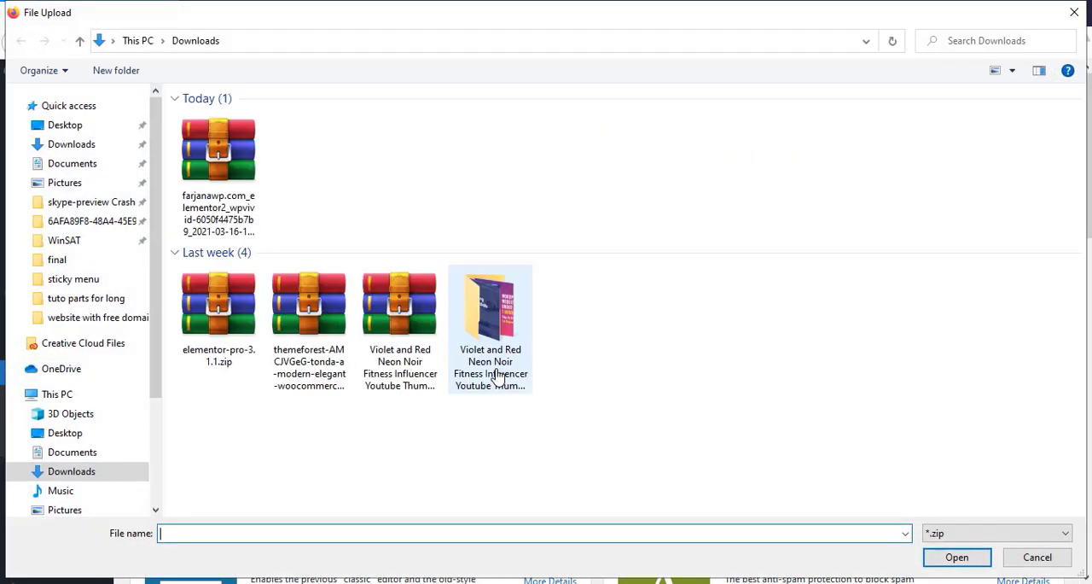
left_click(238, 320)
left_click(957, 556)
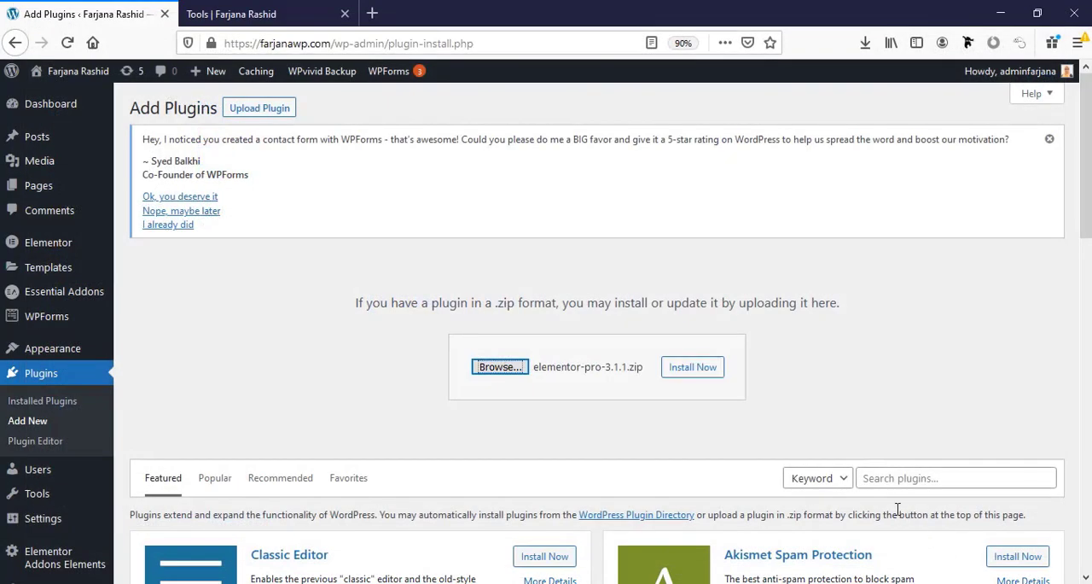
left_click(695, 374)
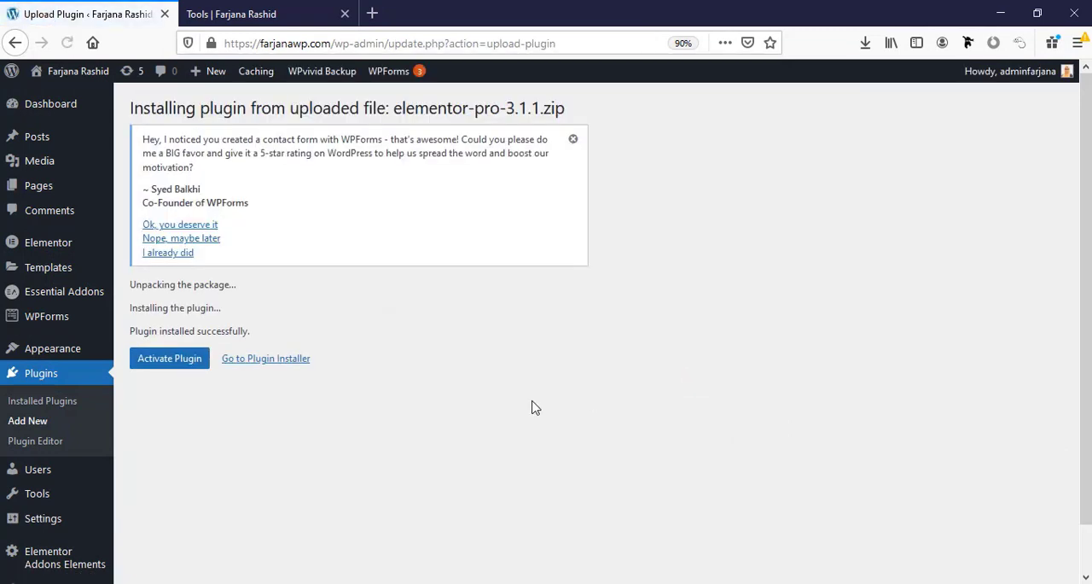
Activate the Elementor Pro plugin and connect the site to the Elementor account to activate its license.
left_click(168, 360)
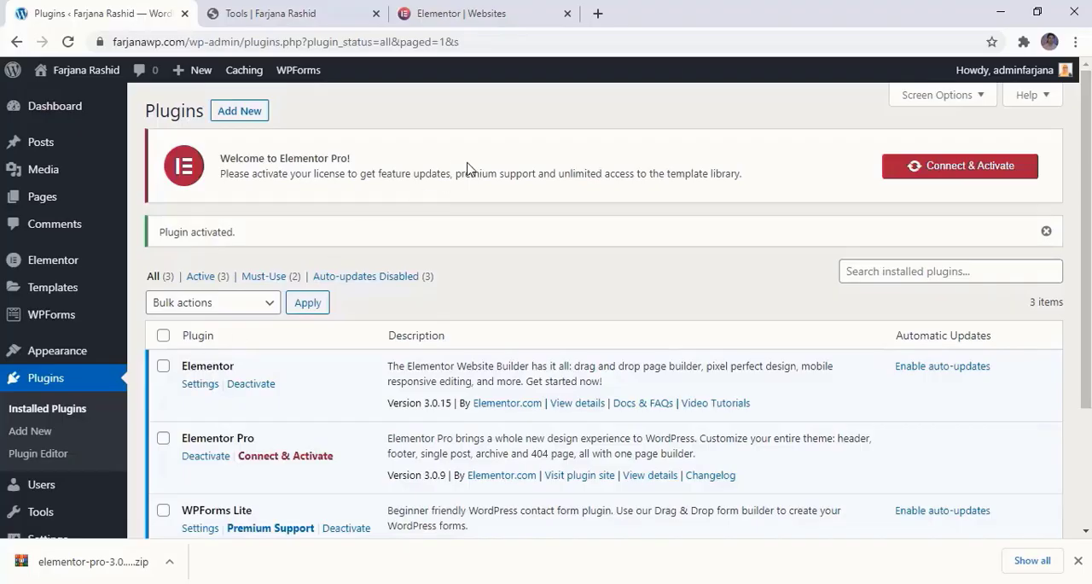
left_click(978, 170)
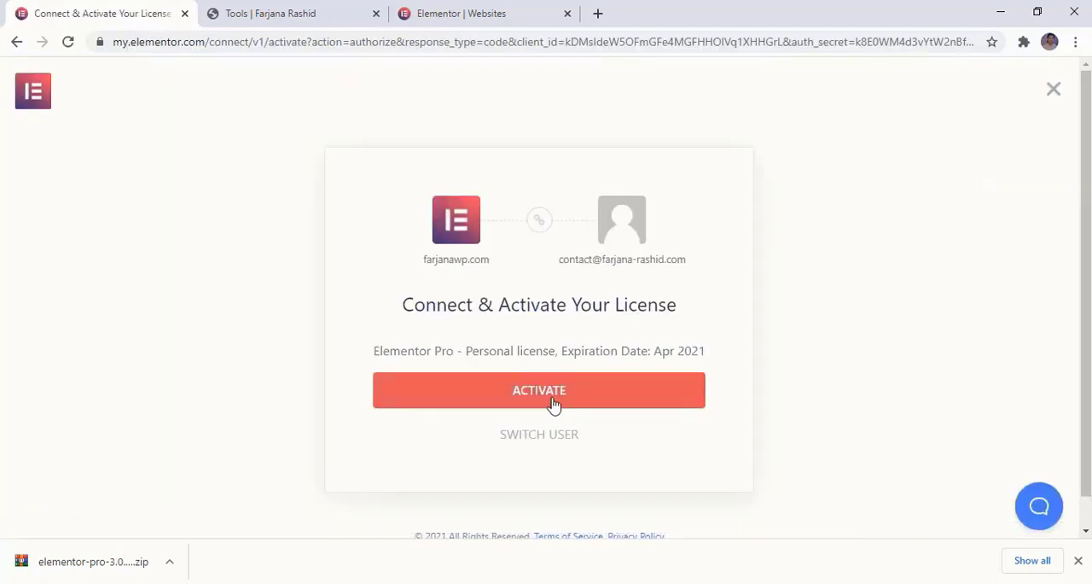
left_click(605, 394)
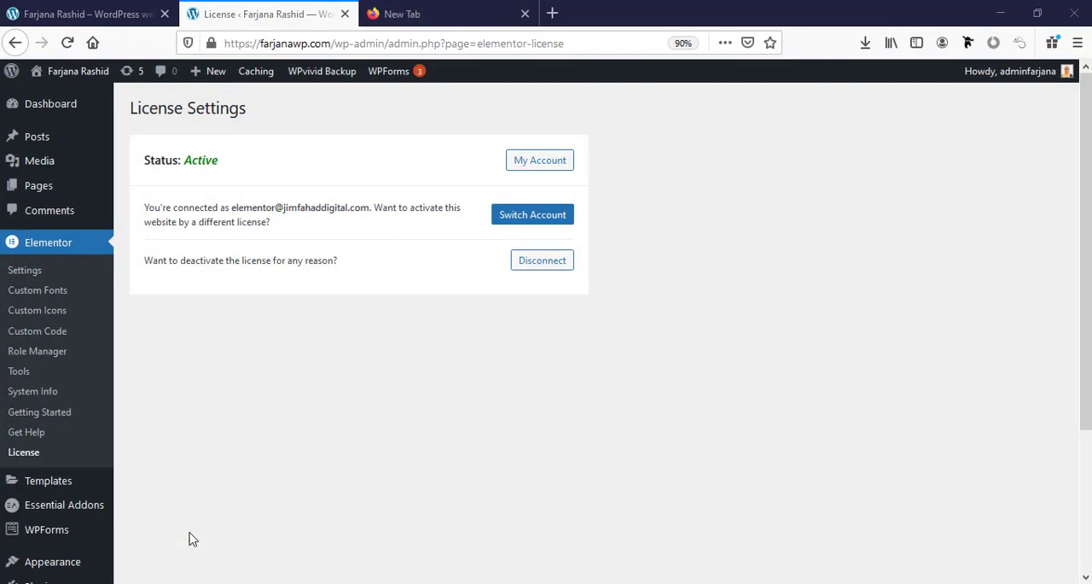
Create a Header template named "Header" in the Theme Builder.
mouse_move(72, 480)
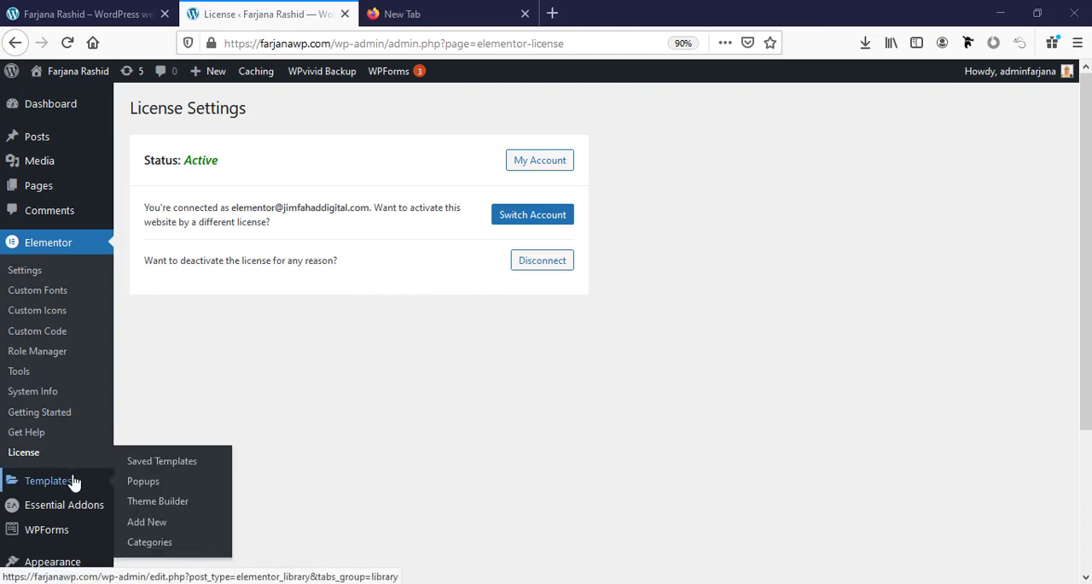
left_click(170, 502)
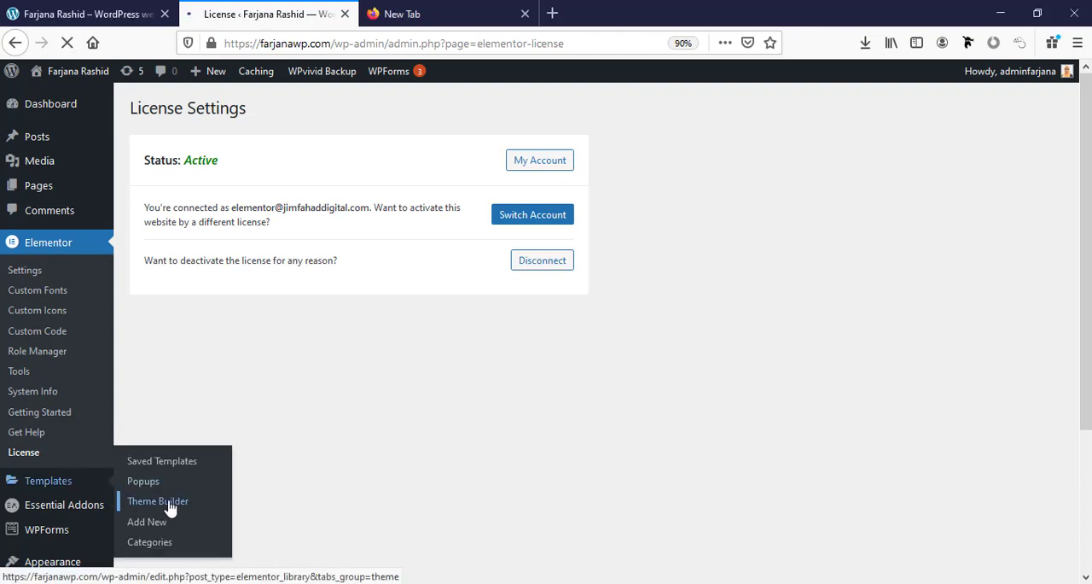
scroll(151, 371, "down", 2)
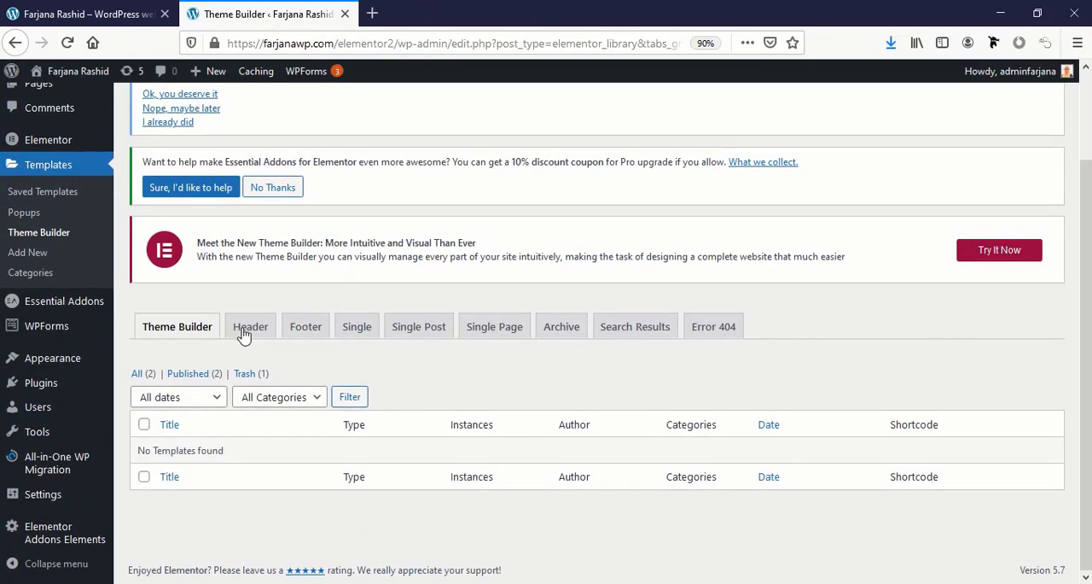
left_click(249, 333)
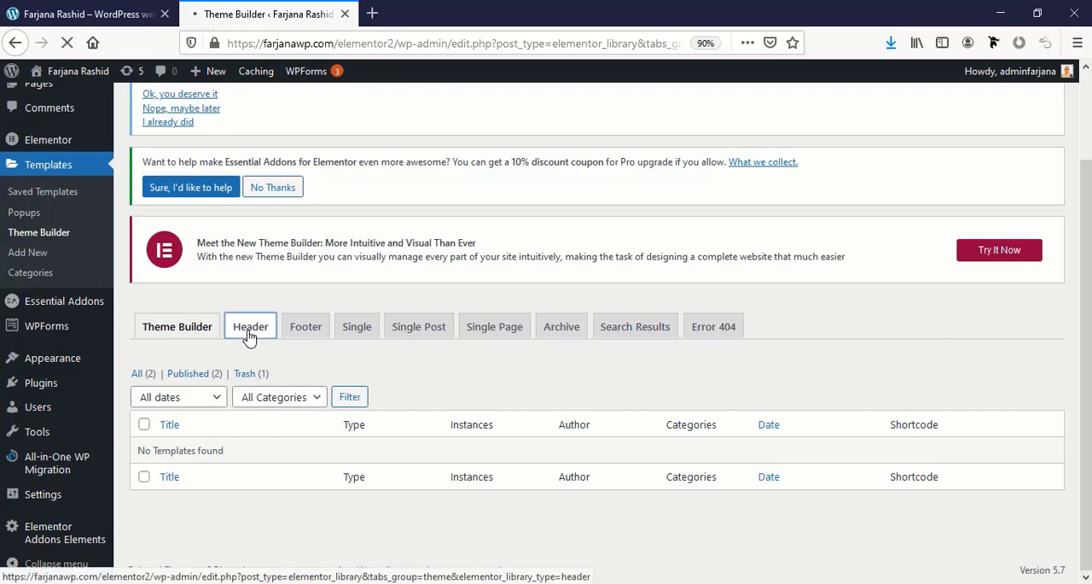
scroll(472, 344, "down", 1)
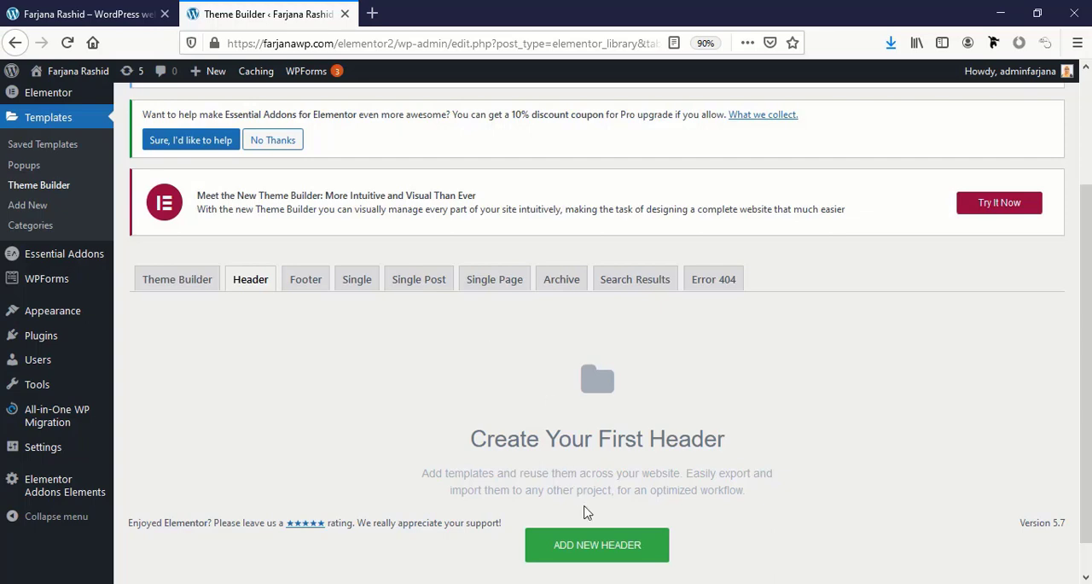
left_click(587, 556)
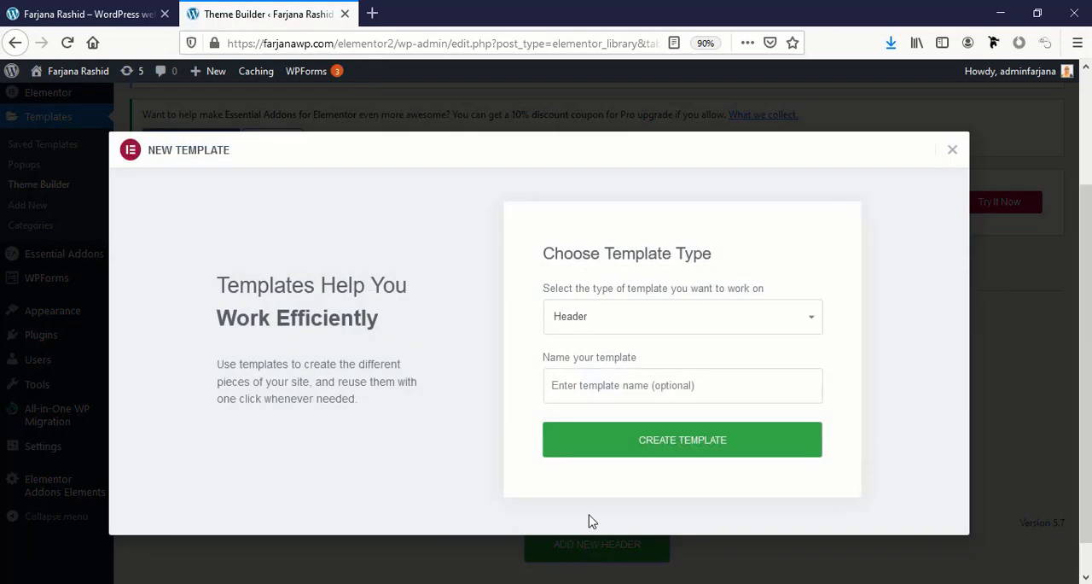
left_click(584, 385)
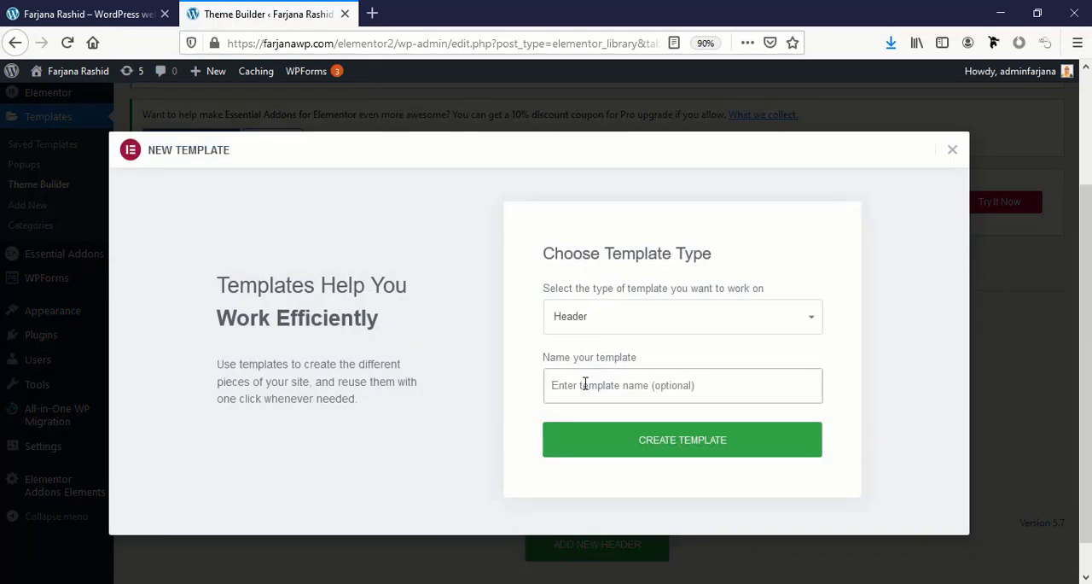
type("Header")
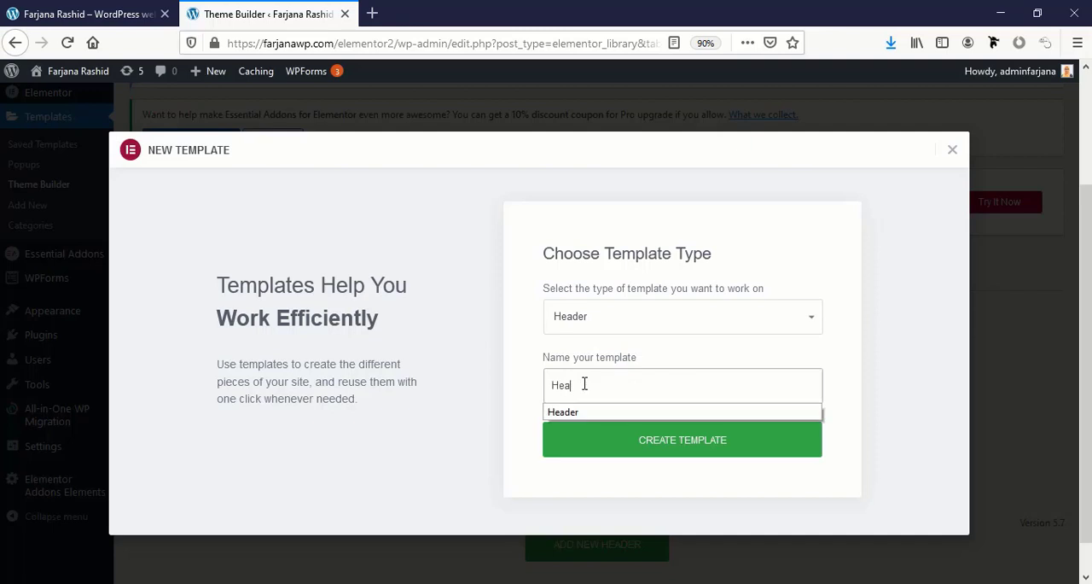
left_click(695, 443)
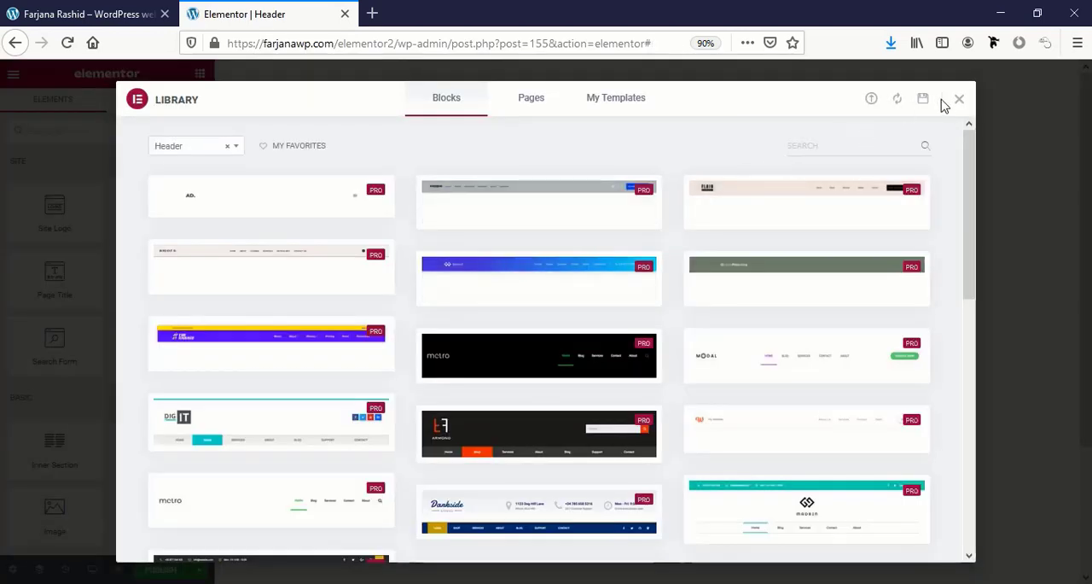
Dismiss the template library and add a two-column section with a narrow first column and a wide second column.
left_click(959, 100)
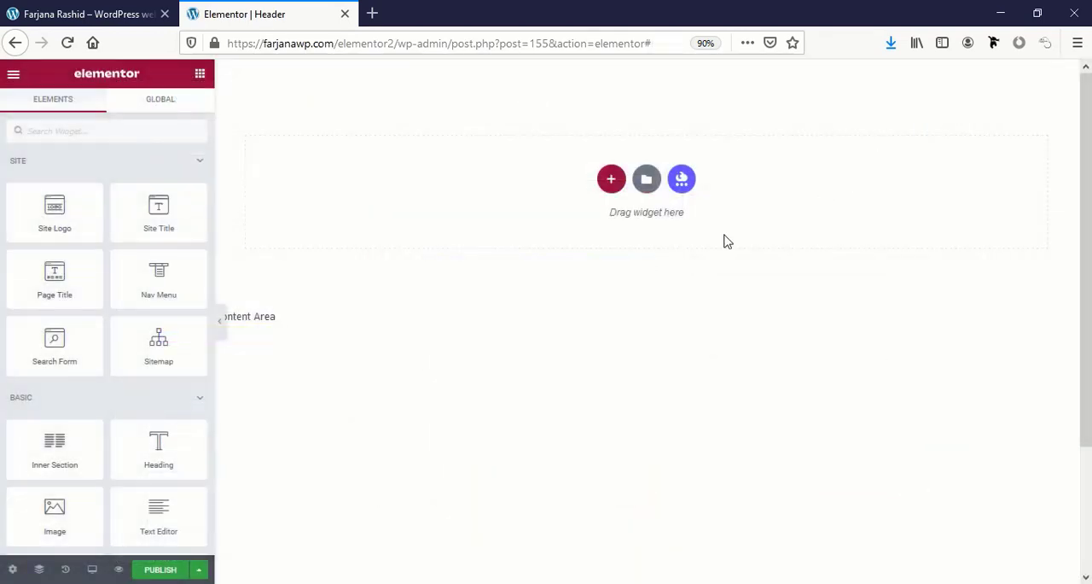
left_click(611, 180)
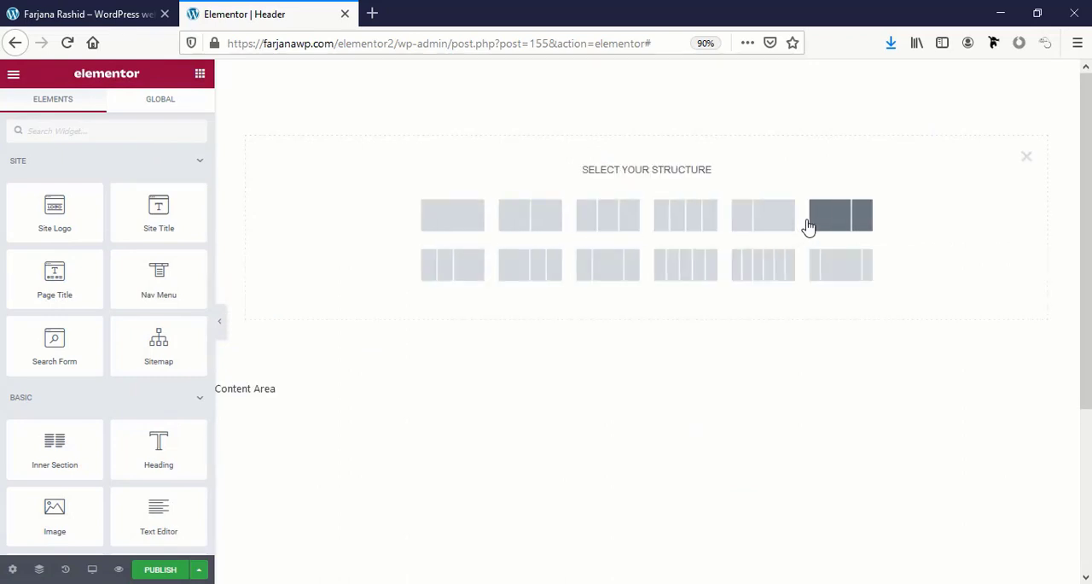
left_click(754, 221)
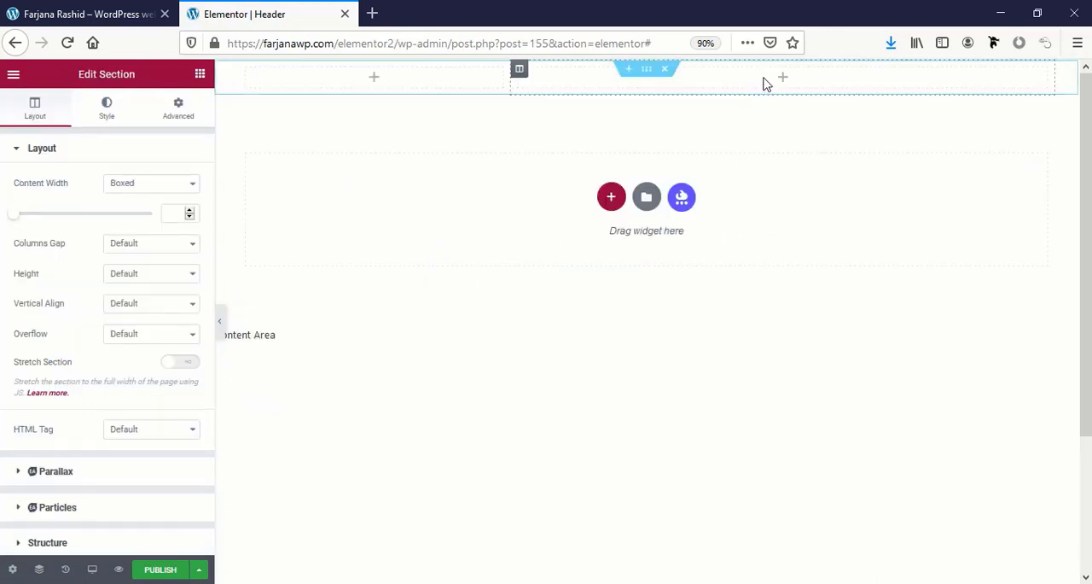
Place a Site Logo widget in the section's narrow column and a Nav Menu widget in the wide column.
left_click(372, 81)
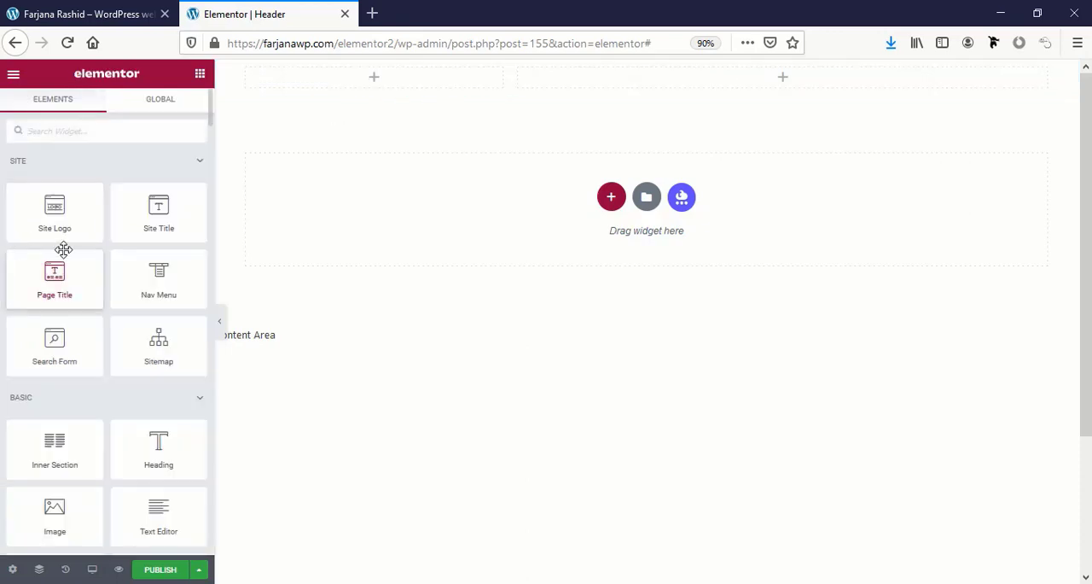
left_click_drag(66, 233, 371, 80)
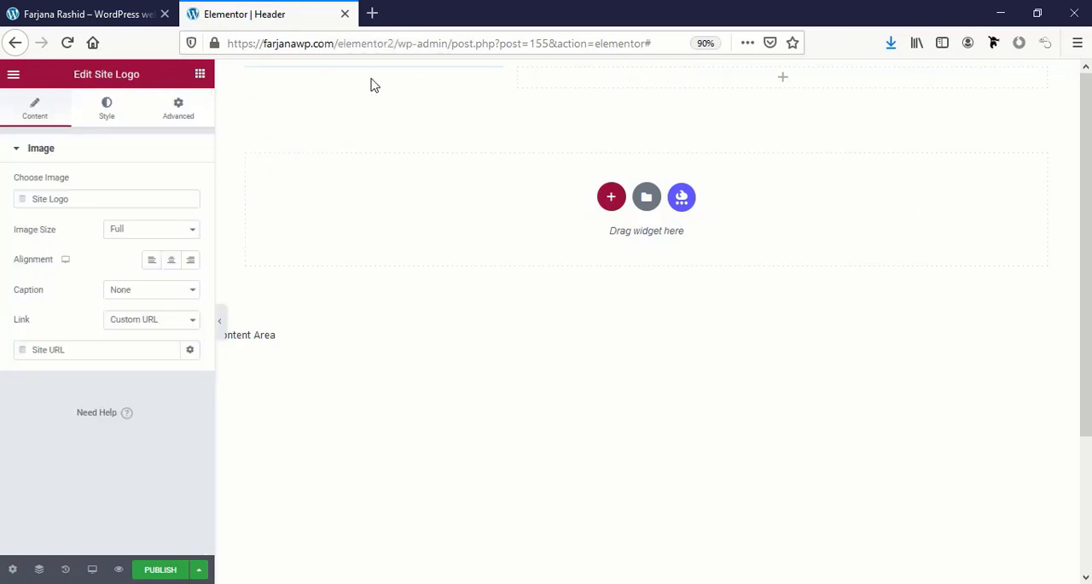
left_click(783, 96)
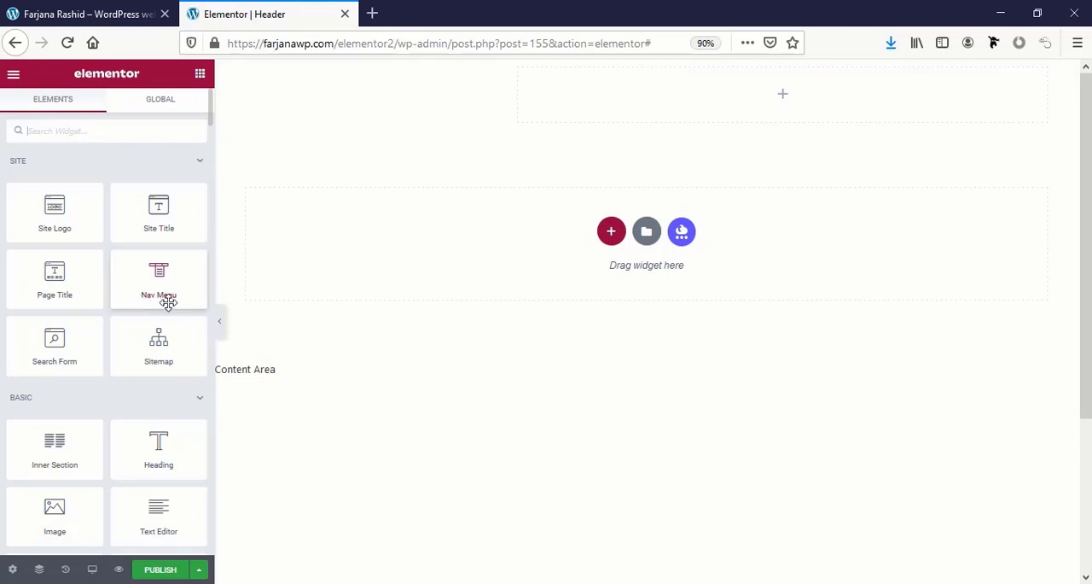
left_click_drag(165, 286, 672, 100)
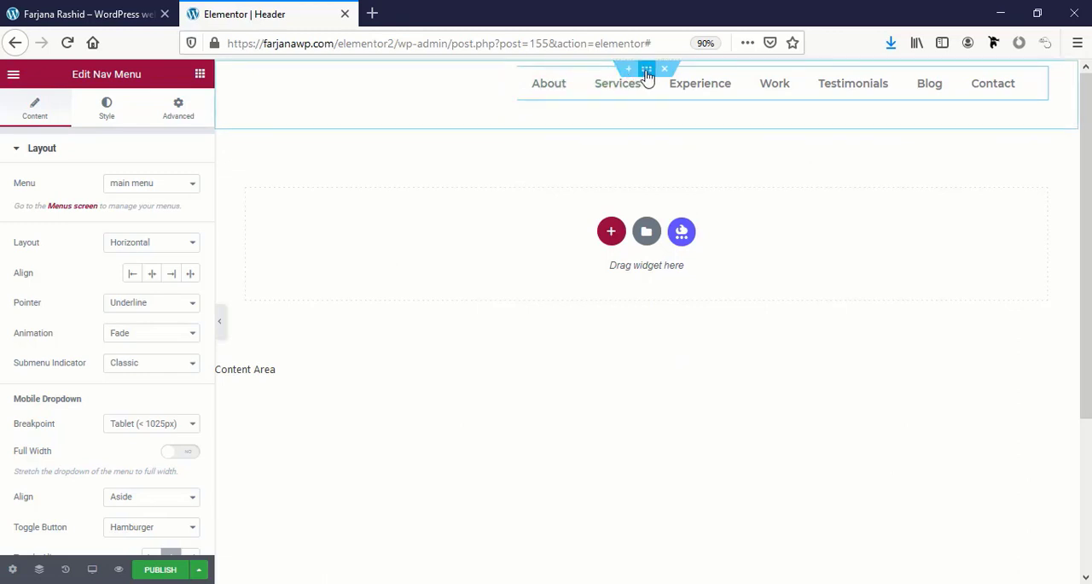
Give the header section a classic background in the global color black.
left_click(646, 70)
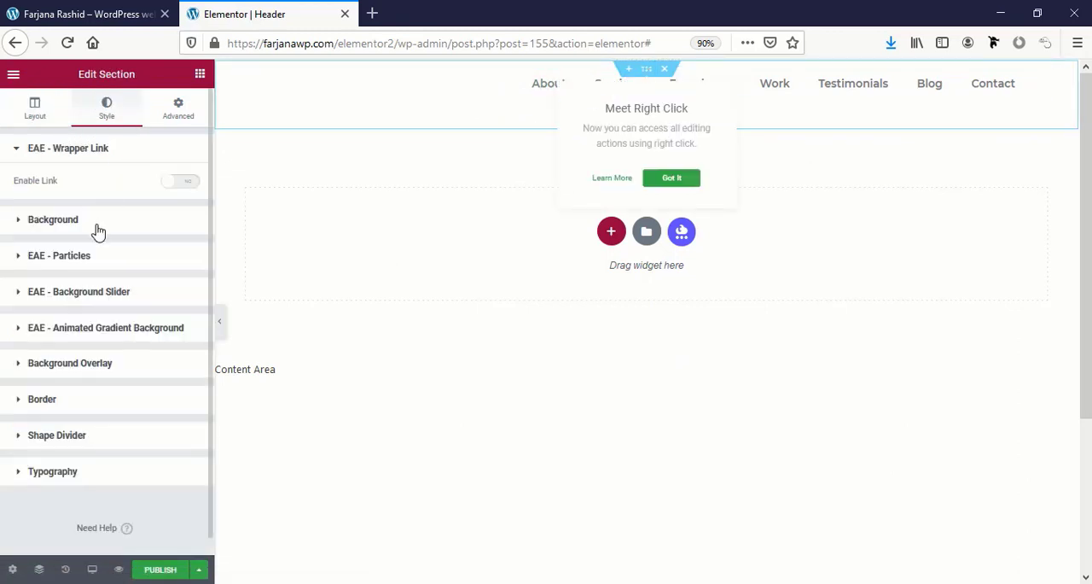
left_click(53, 219)
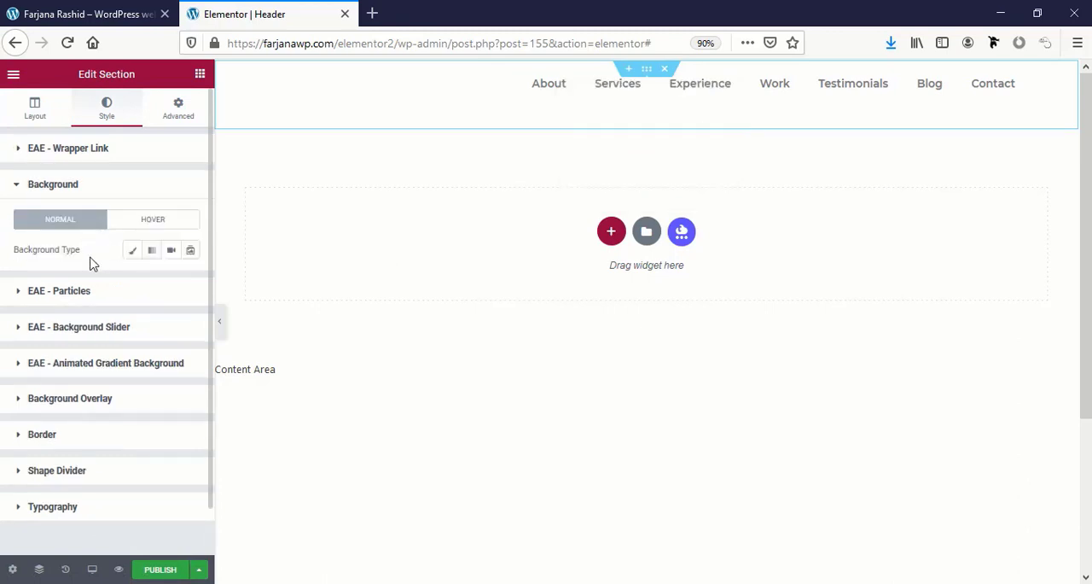
left_click(132, 250)
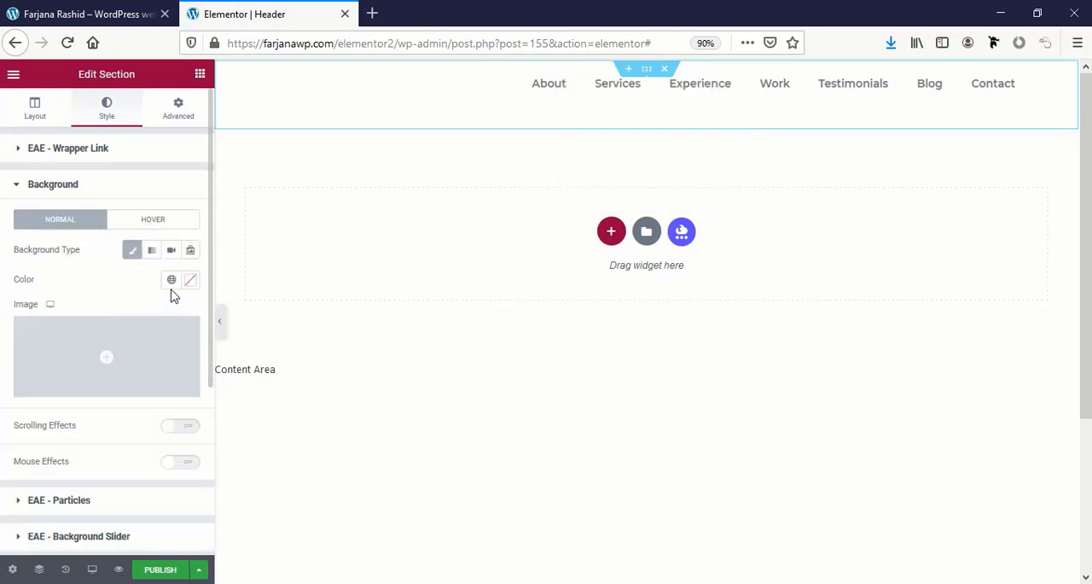
left_click(171, 280)
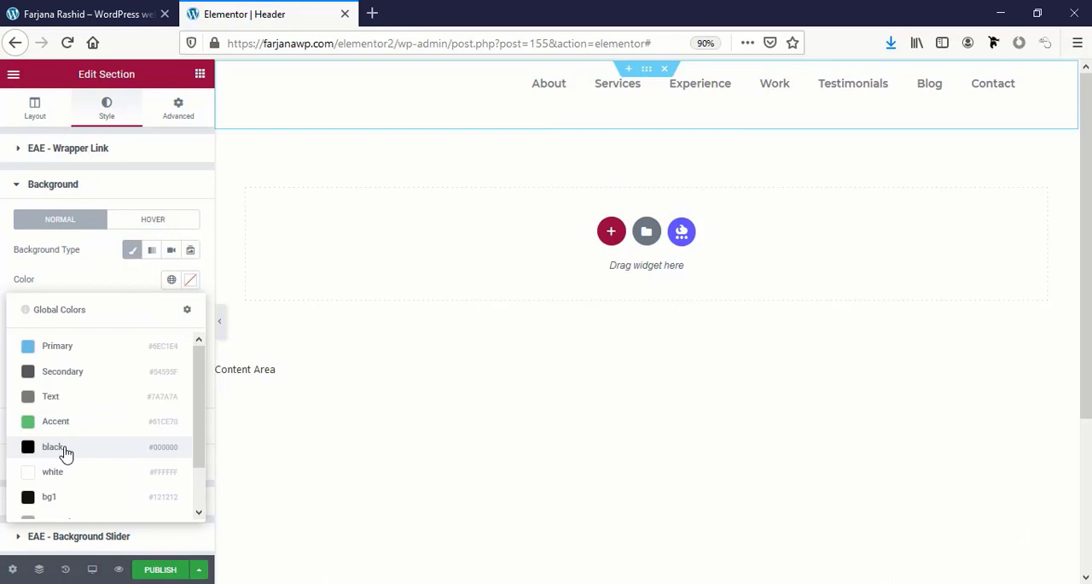
left_click(66, 454)
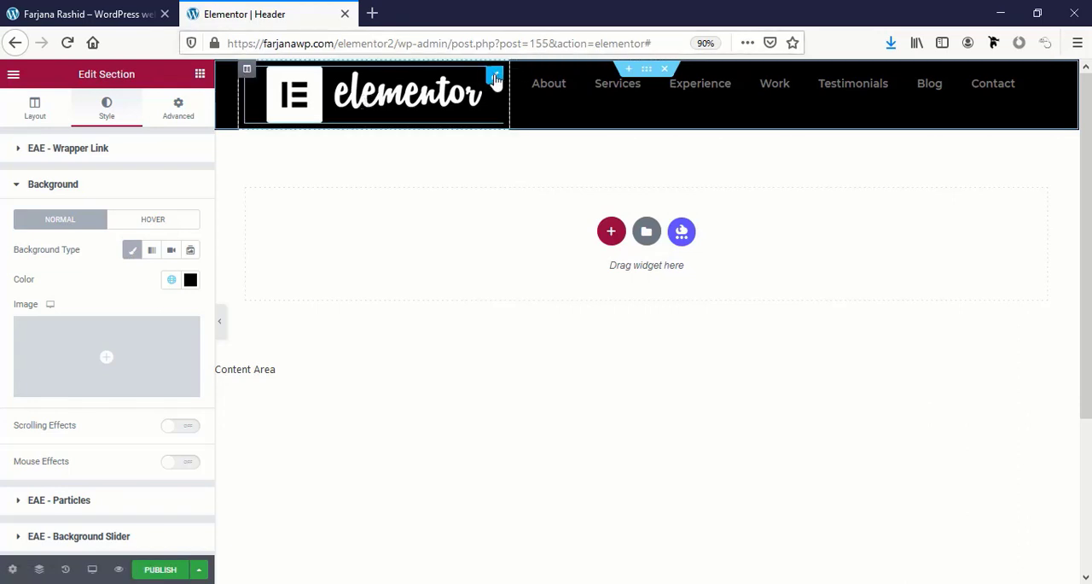
Align the site logo to the left and set its width to 69%.
left_click(475, 96)
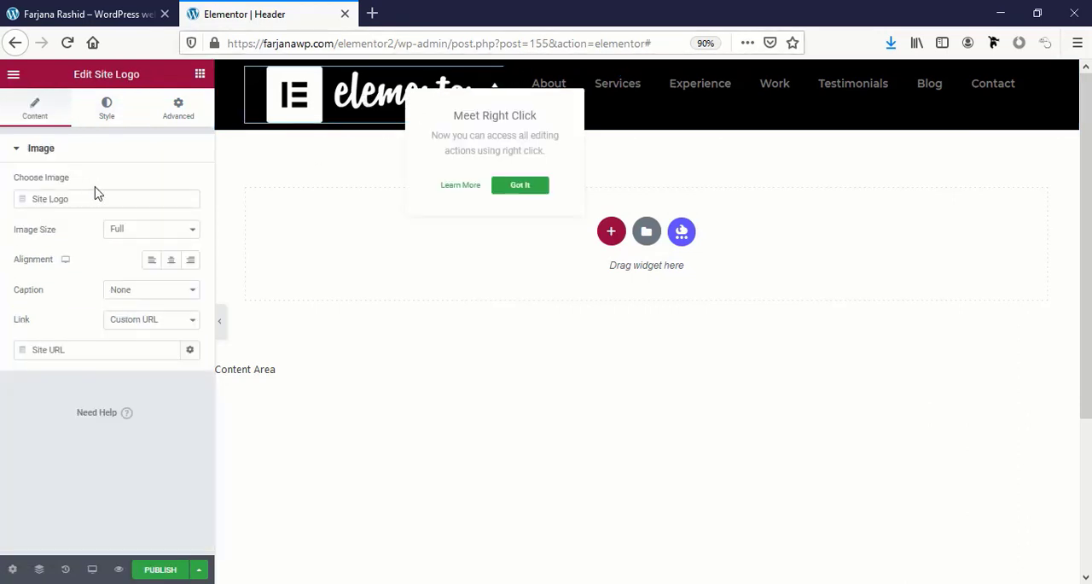
left_click(151, 260)
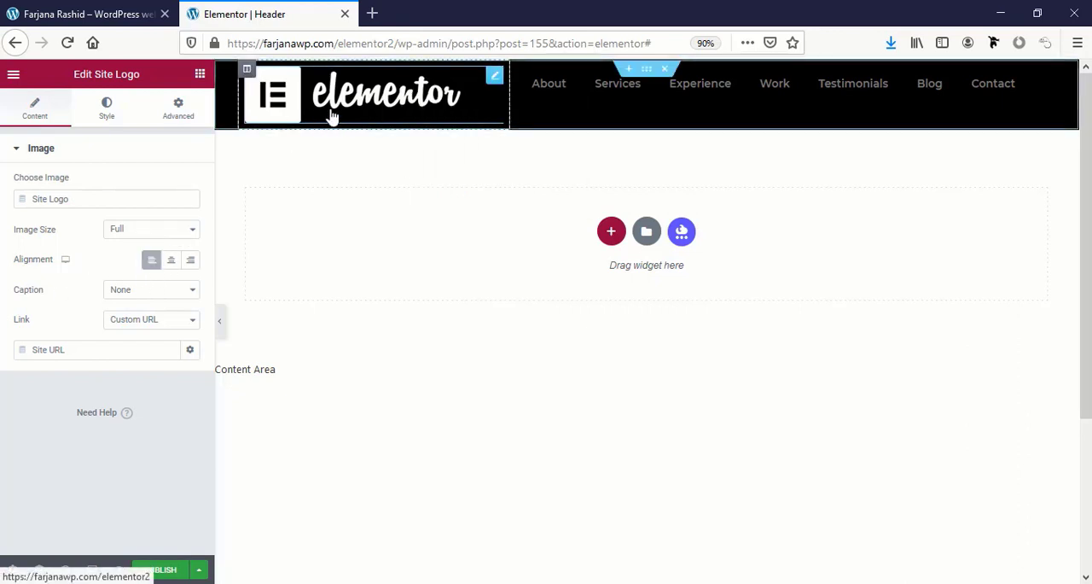
left_click(107, 109)
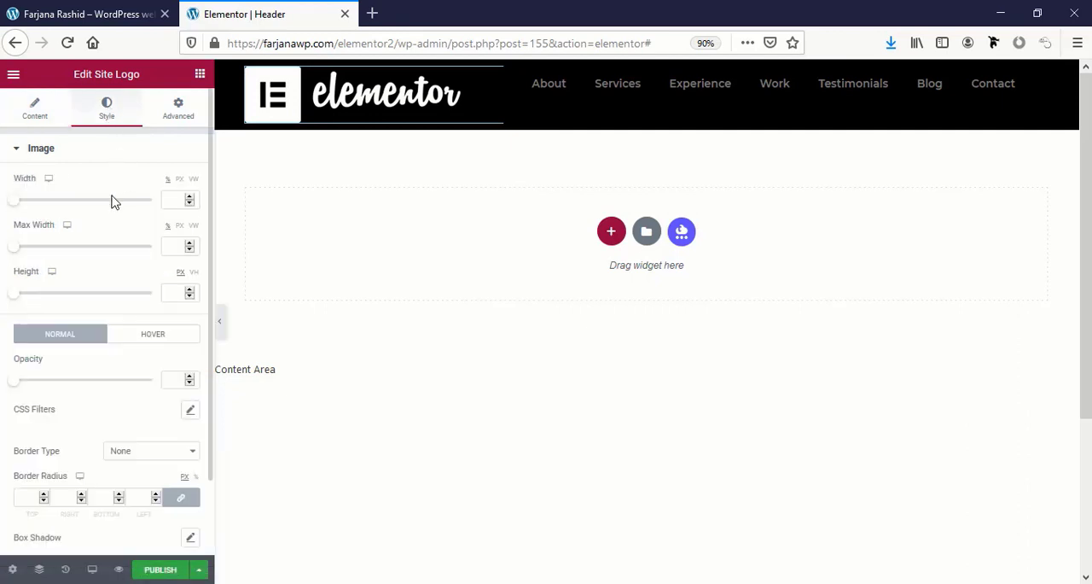
left_click_drag(16, 203, 111, 224)
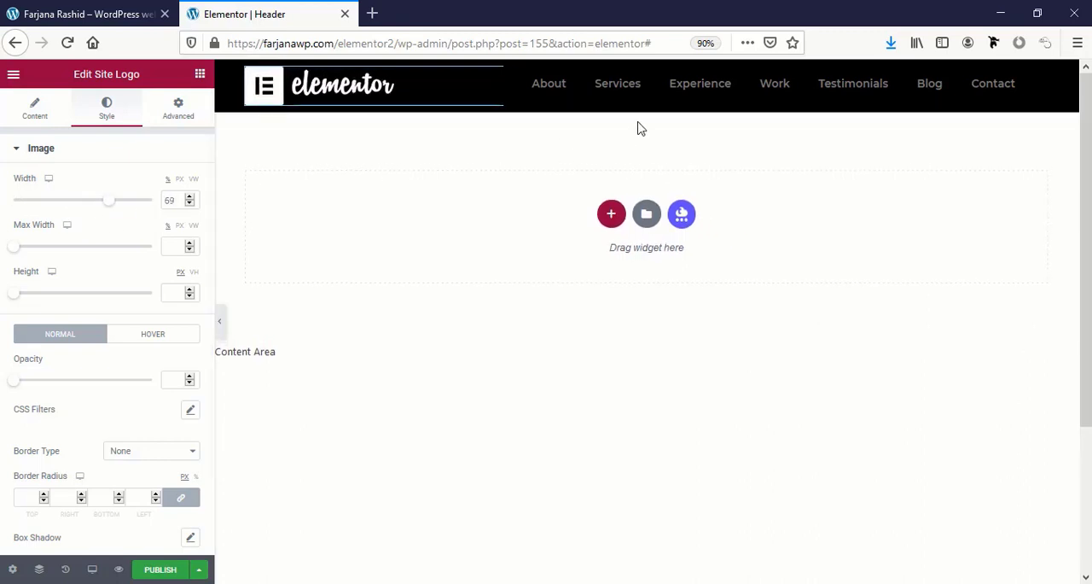
Align the nav menu to the right and set its normal text color to the global white.
left_click_drag(979, 84, 978, 78)
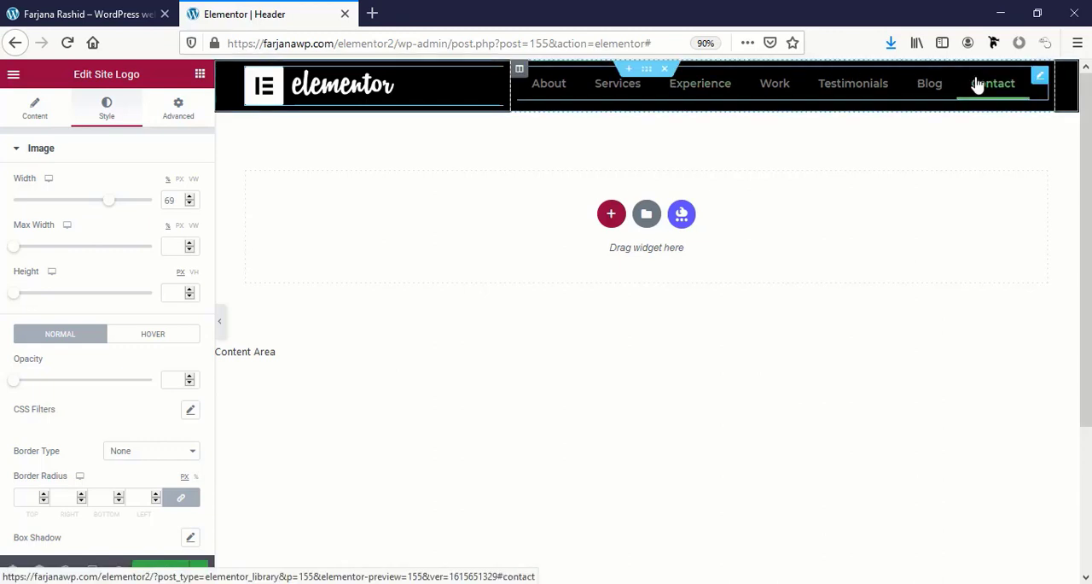
left_click(1038, 77)
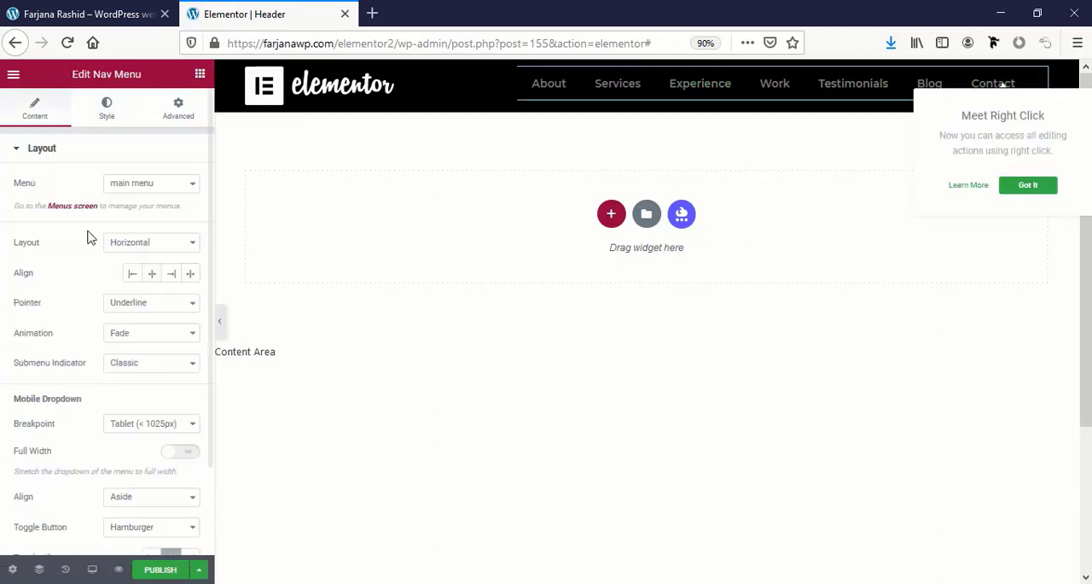
left_click(173, 274)
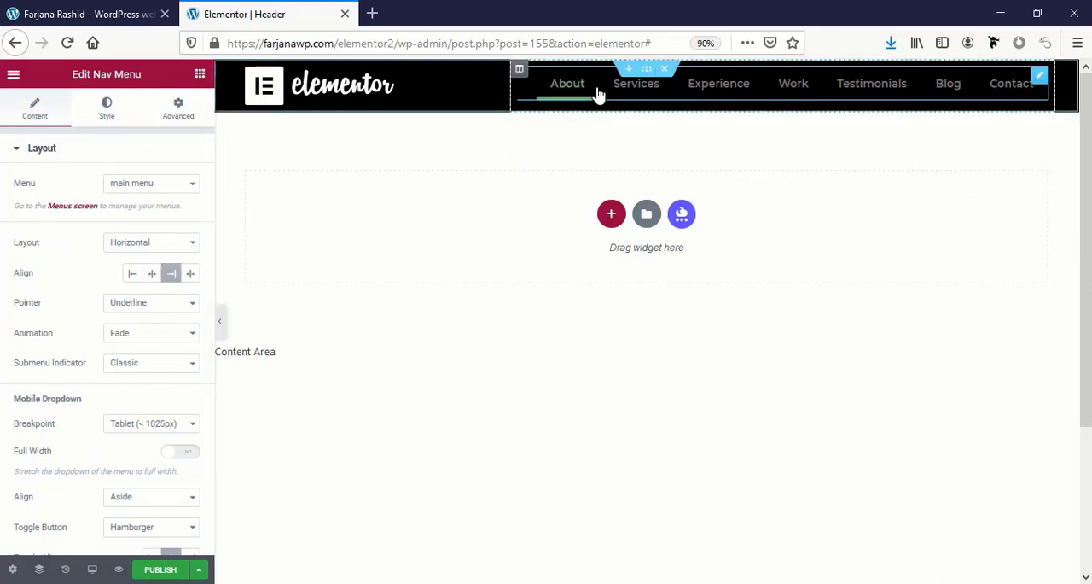
left_click(107, 111)
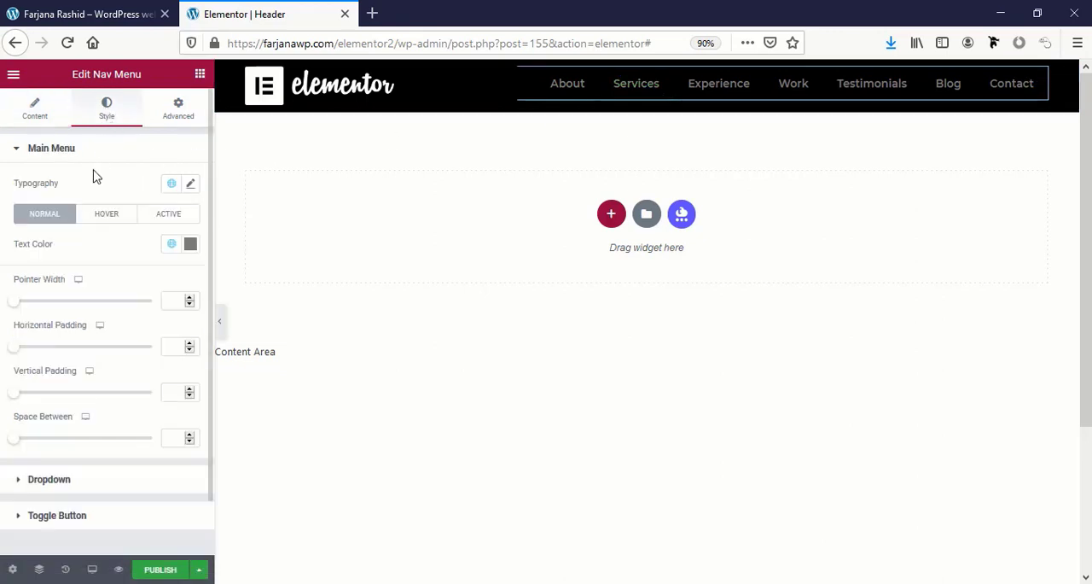
left_click(172, 244)
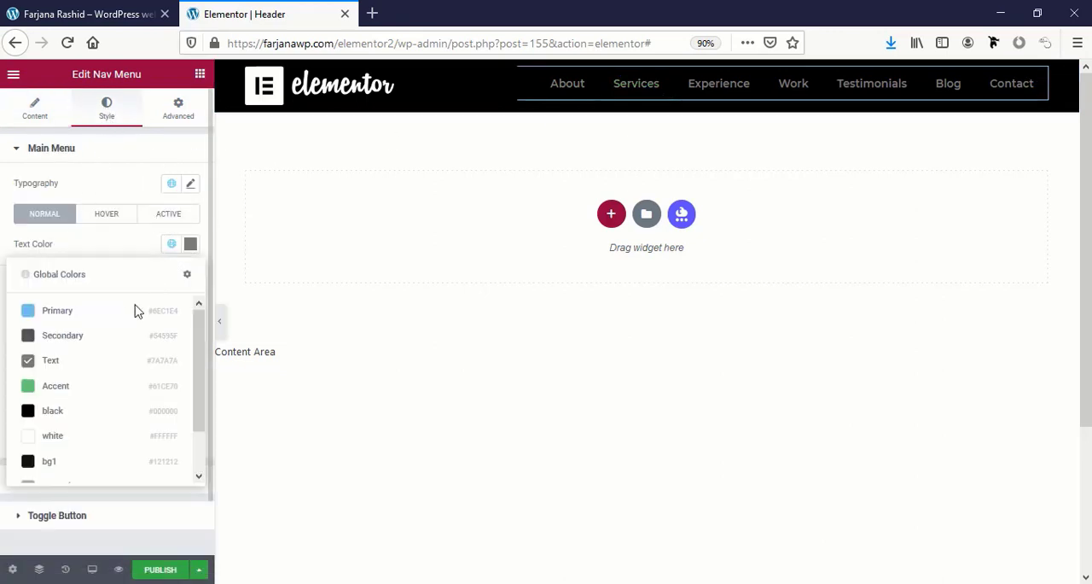
left_click(74, 440)
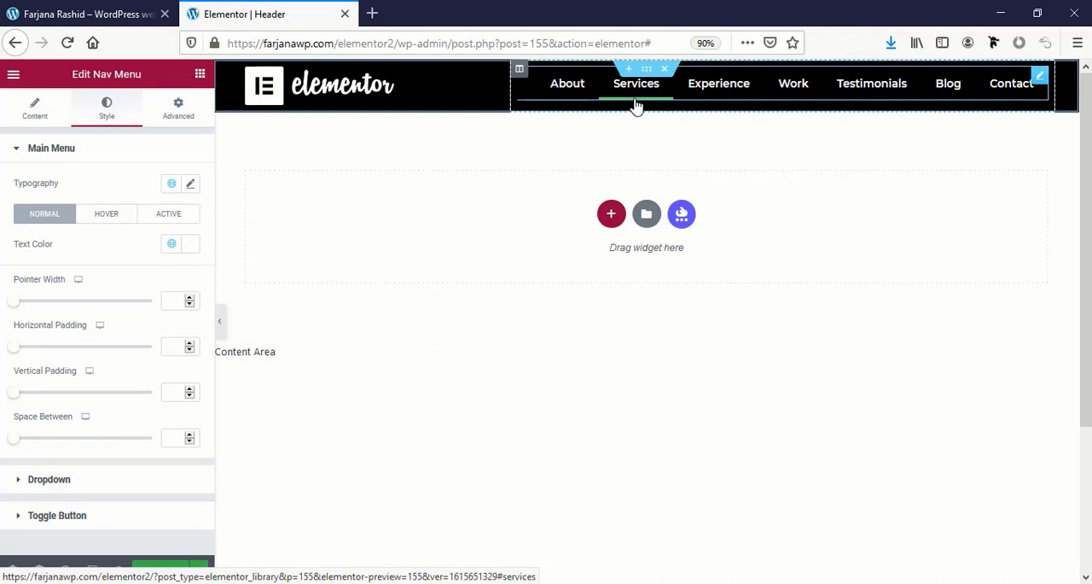
Set the nav menu's hover text color and hover pointer color to the global white.
left_click(115, 225)
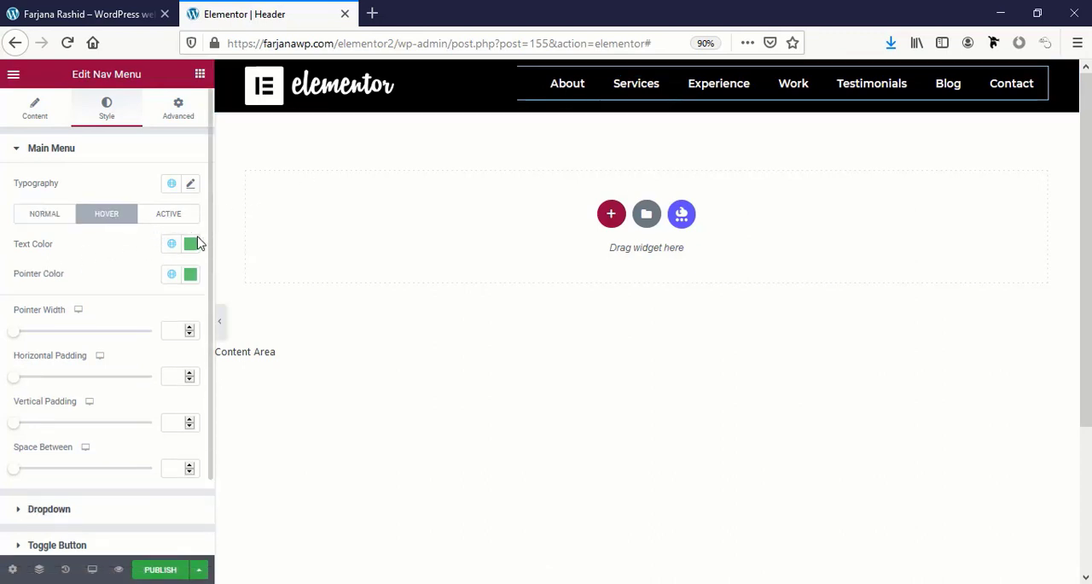
left_click(171, 244)
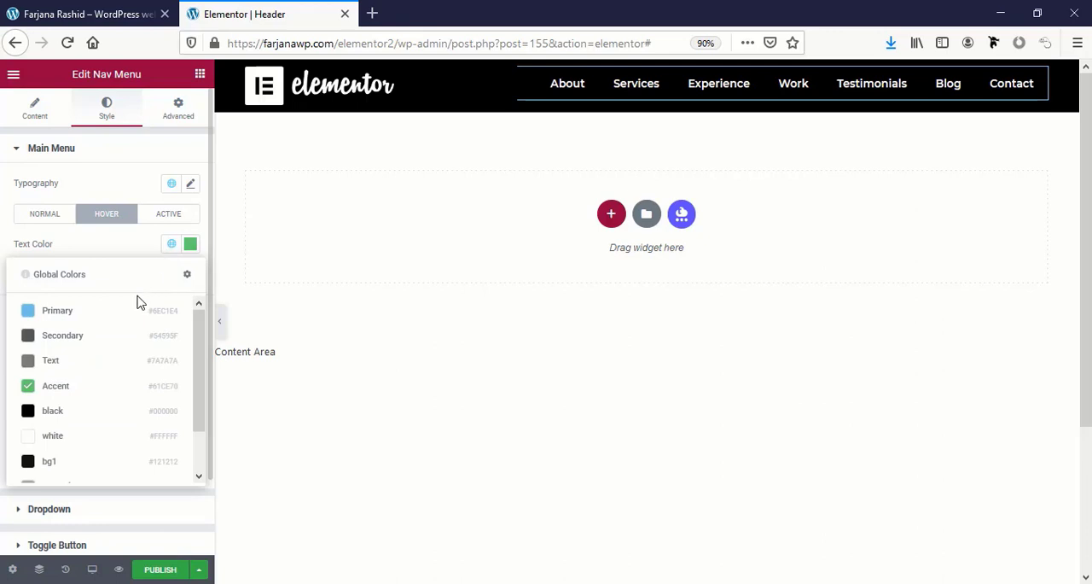
left_click(67, 436)
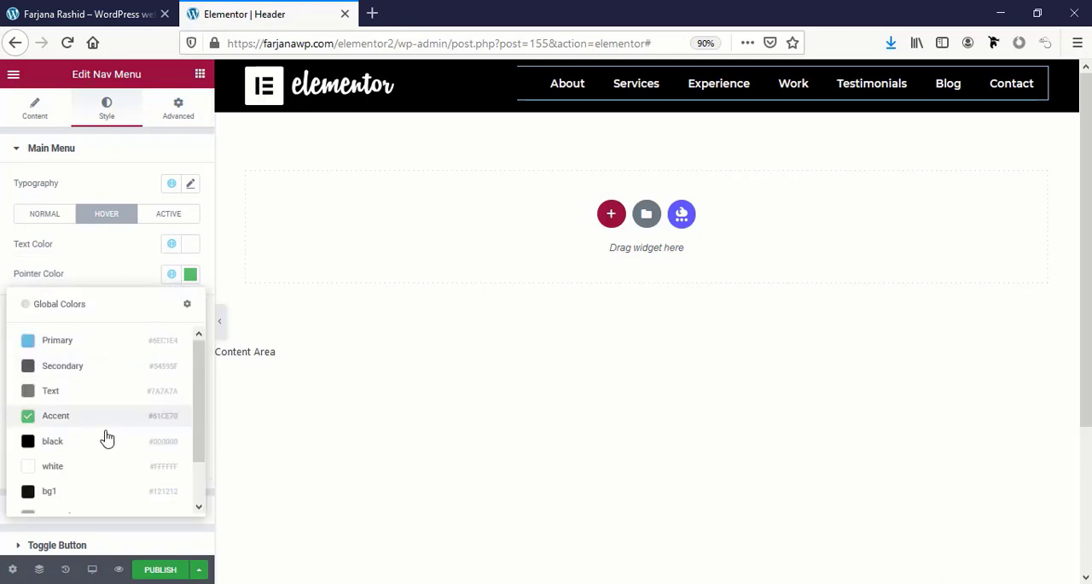
left_click(82, 465)
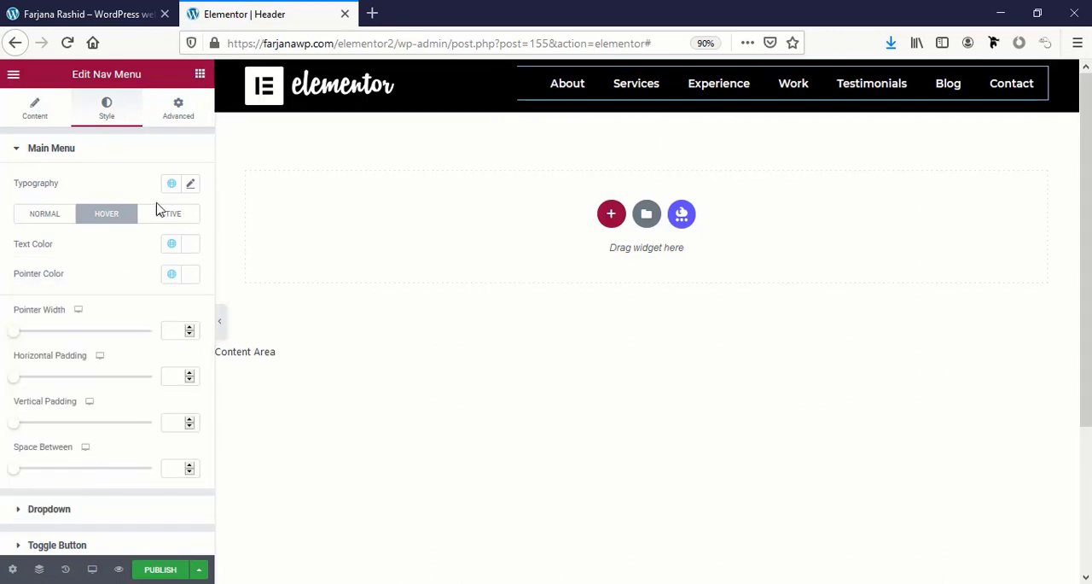
left_click(168, 220)
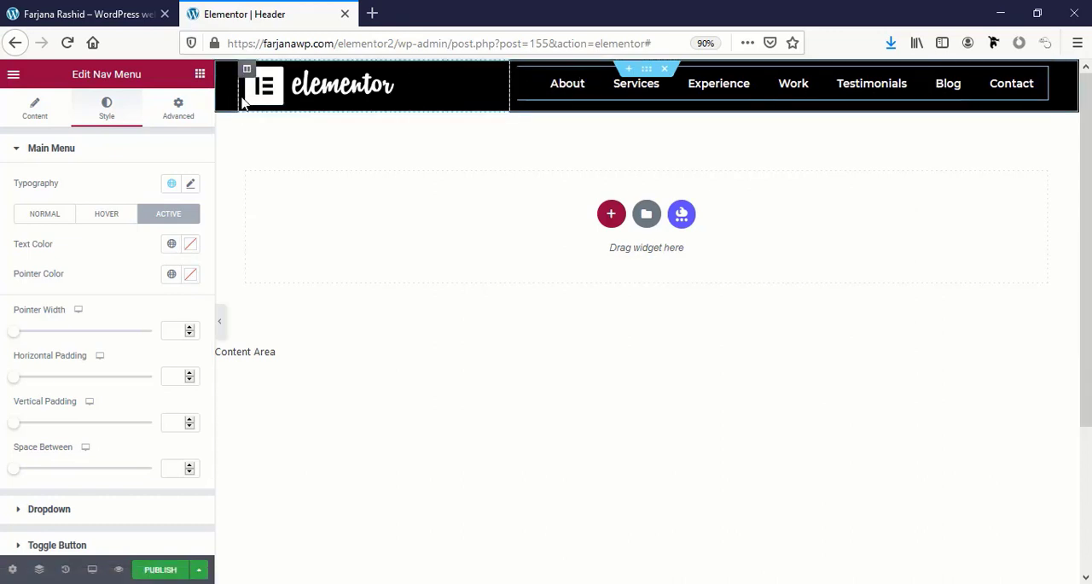
Set the header section's columns gap to No Gap and its vertical alignment to Middle.
left_click(646, 70)
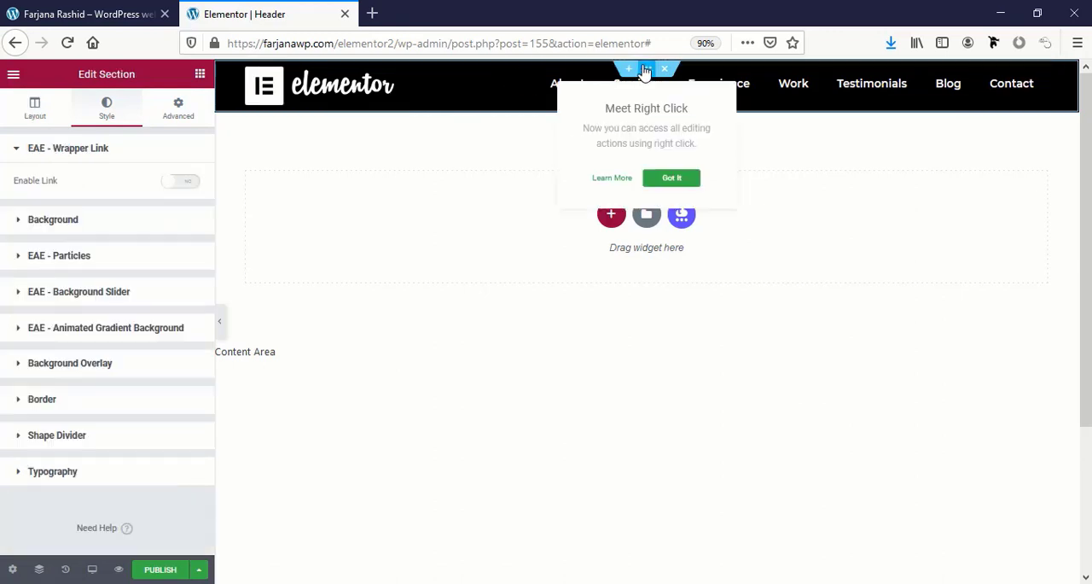
left_click(35, 111)
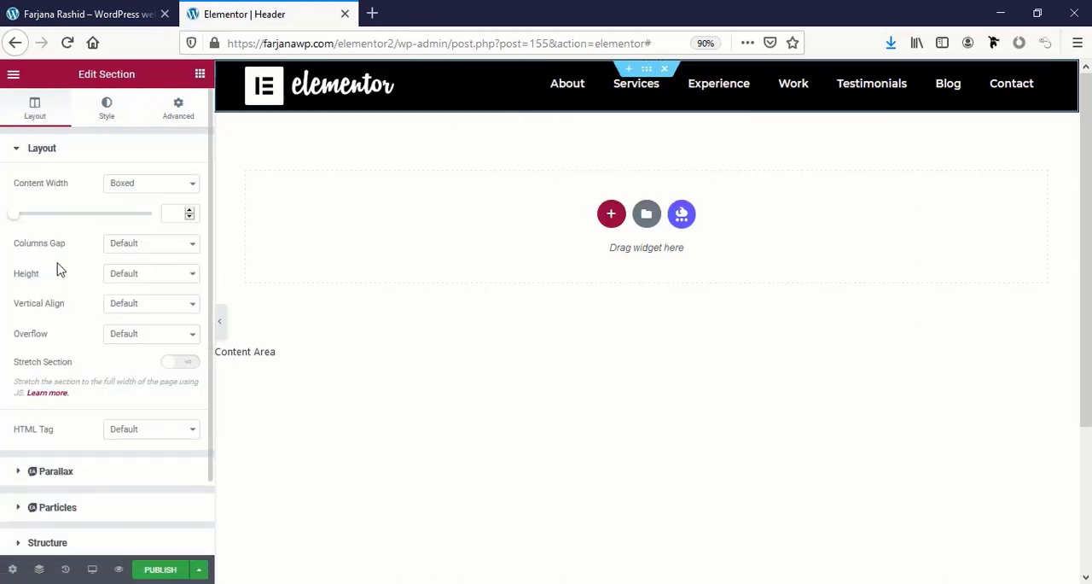
left_click(135, 250)
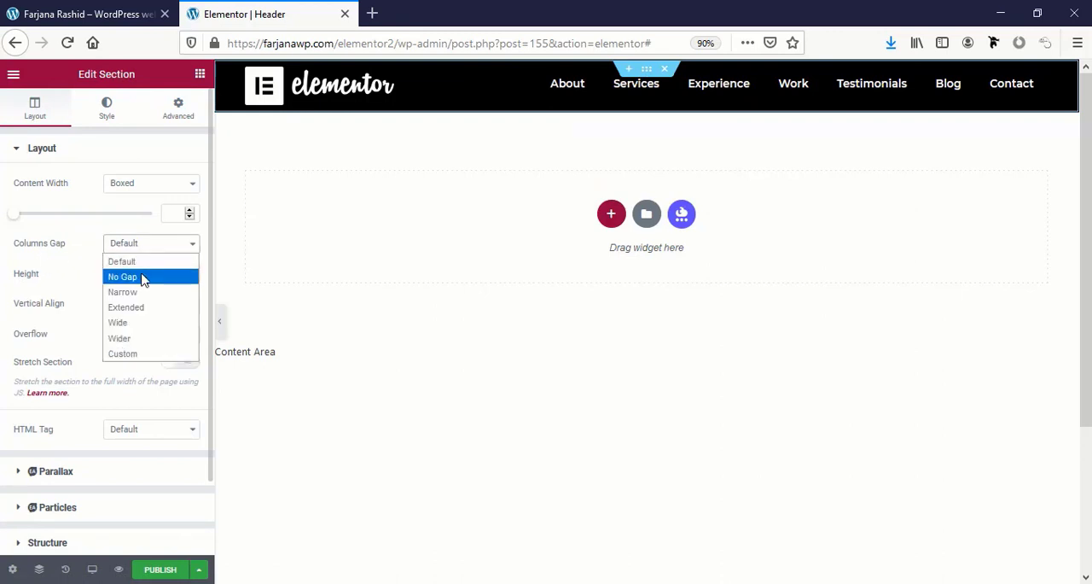
left_click(142, 277)
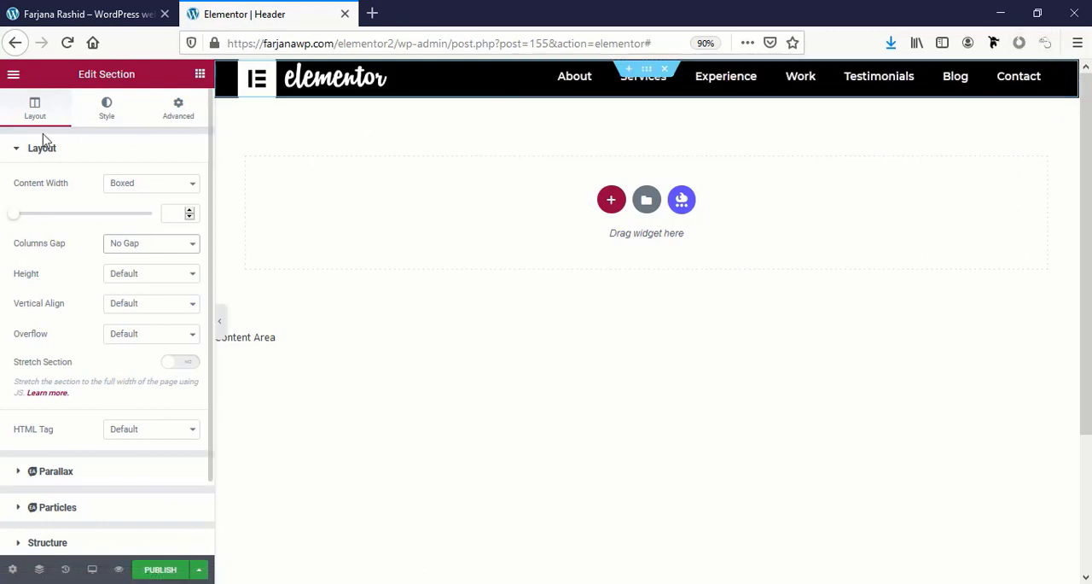
left_click(89, 125)
left_click(32, 119)
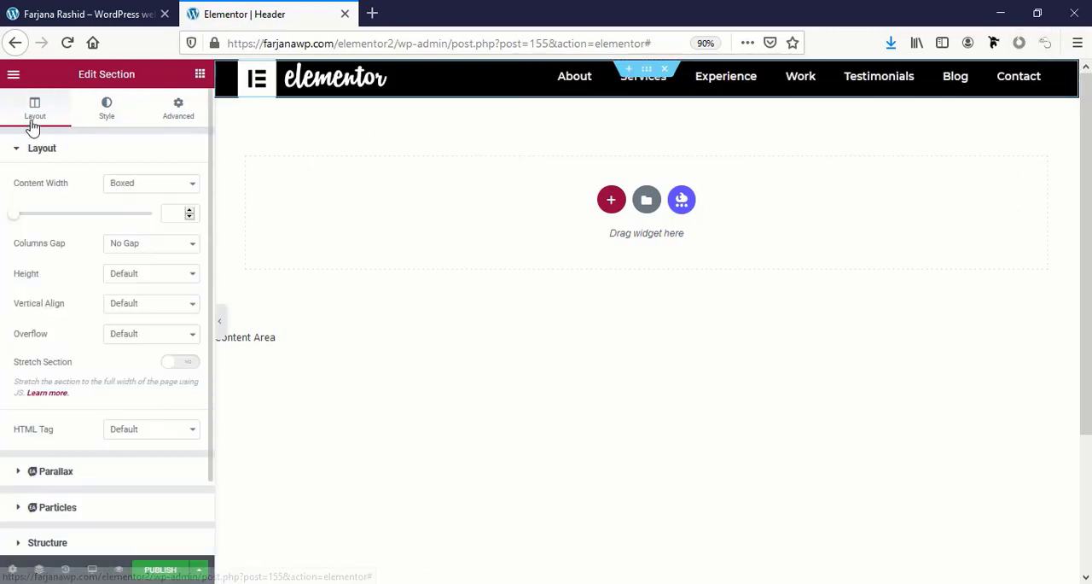
left_click(132, 304)
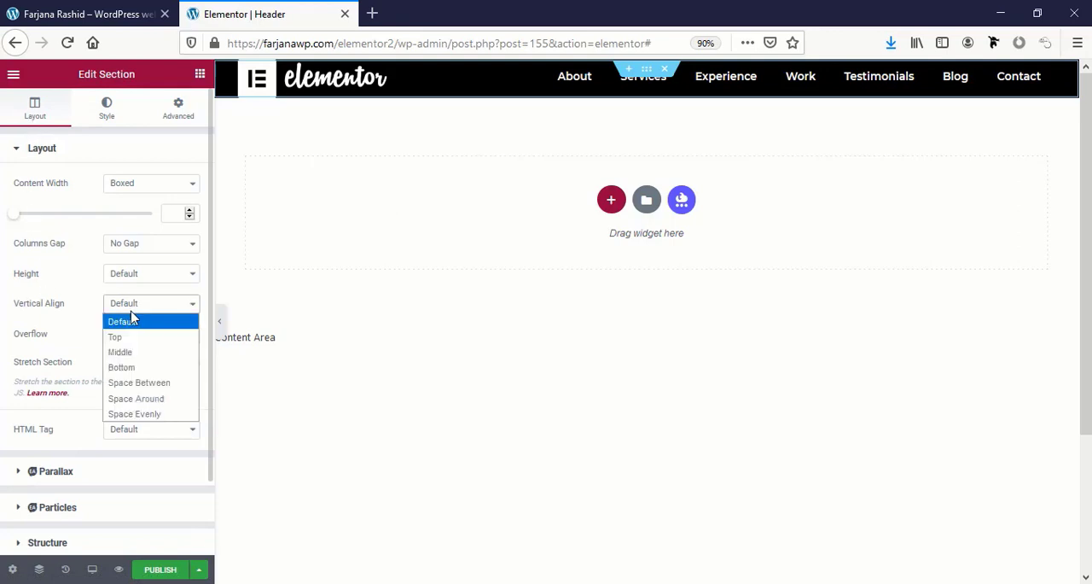
left_click(132, 359)
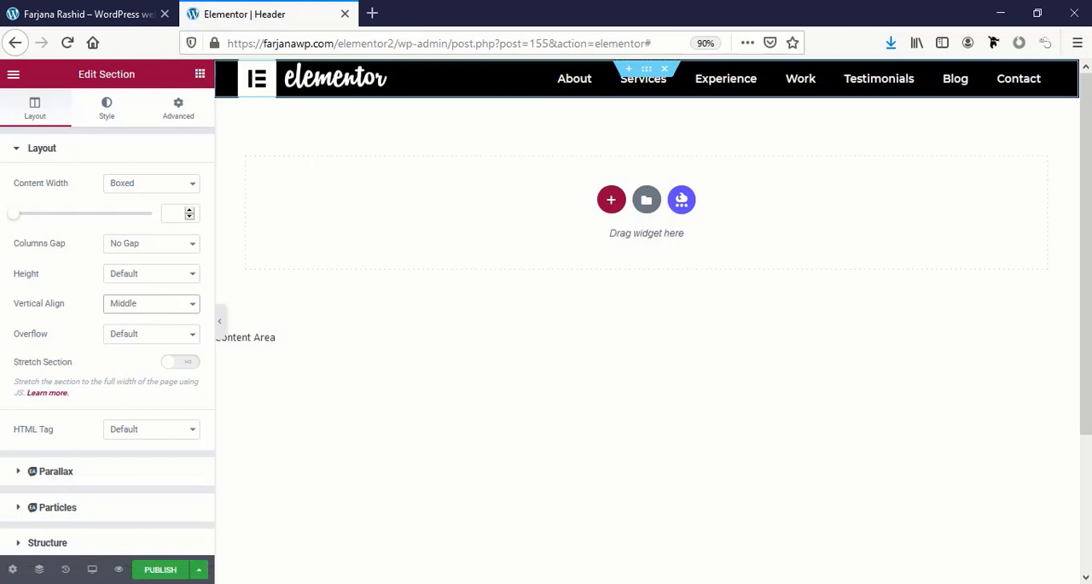
Publish the header template with an Include Entire Site condition and reload the live portfolio page to check it.
left_click(162, 571)
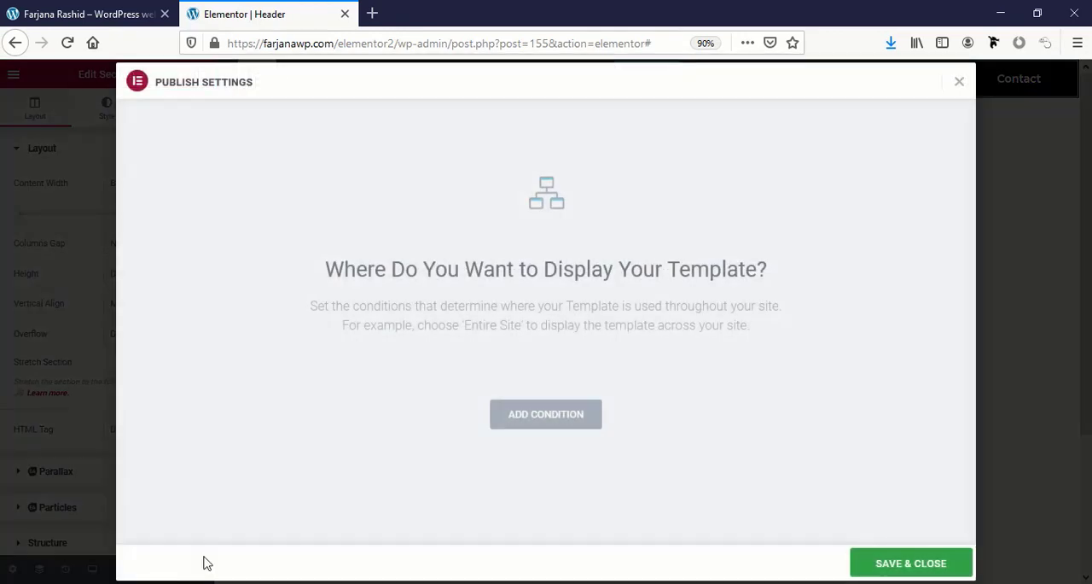
left_click(553, 414)
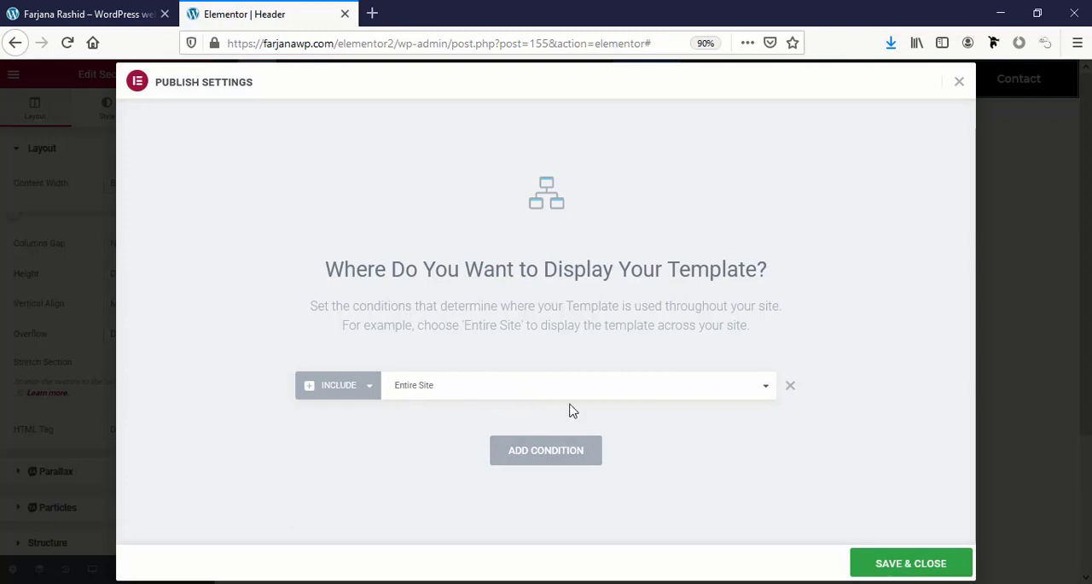
left_click(904, 567)
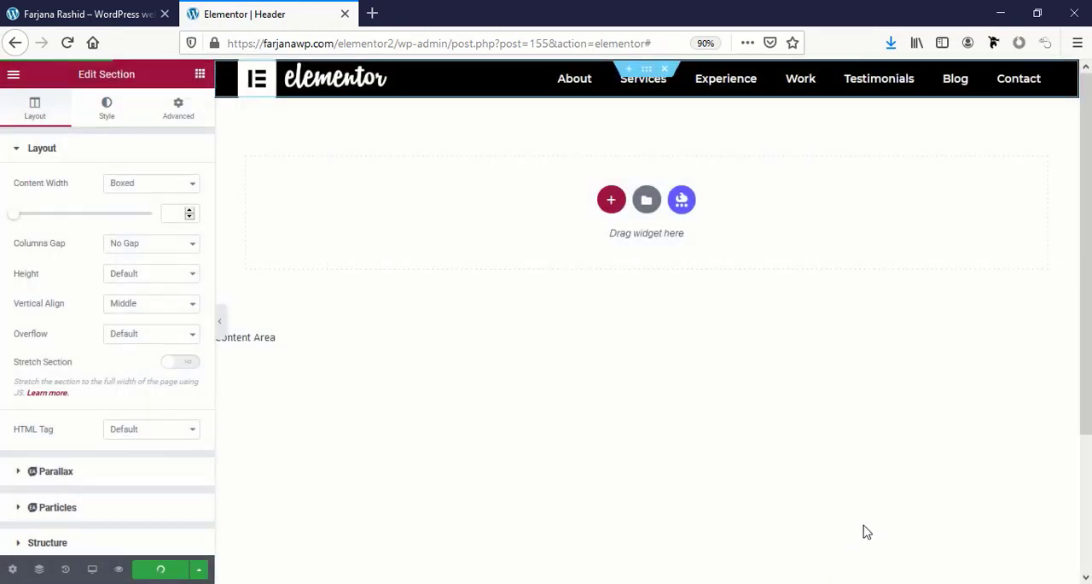
left_click(53, 13)
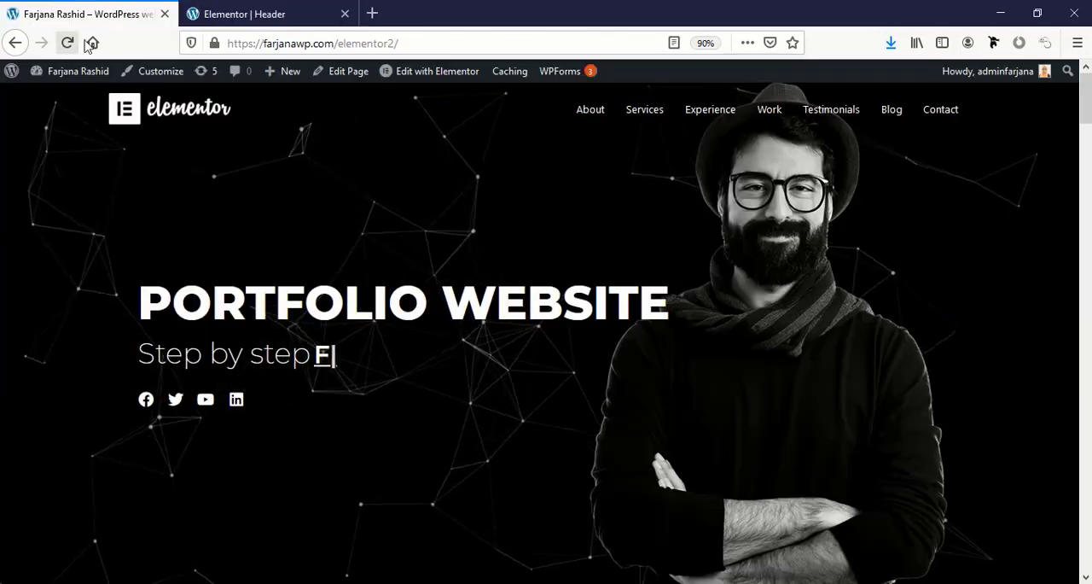
left_click(60, 49)
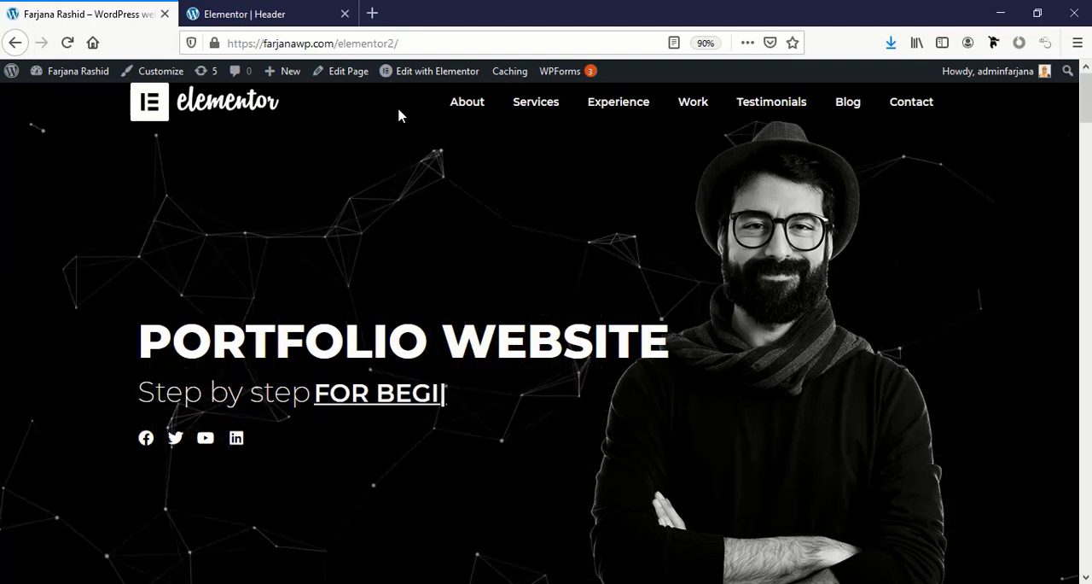
Set the header section's background color to red #DD2D2D in the header template.
left_click(256, 10)
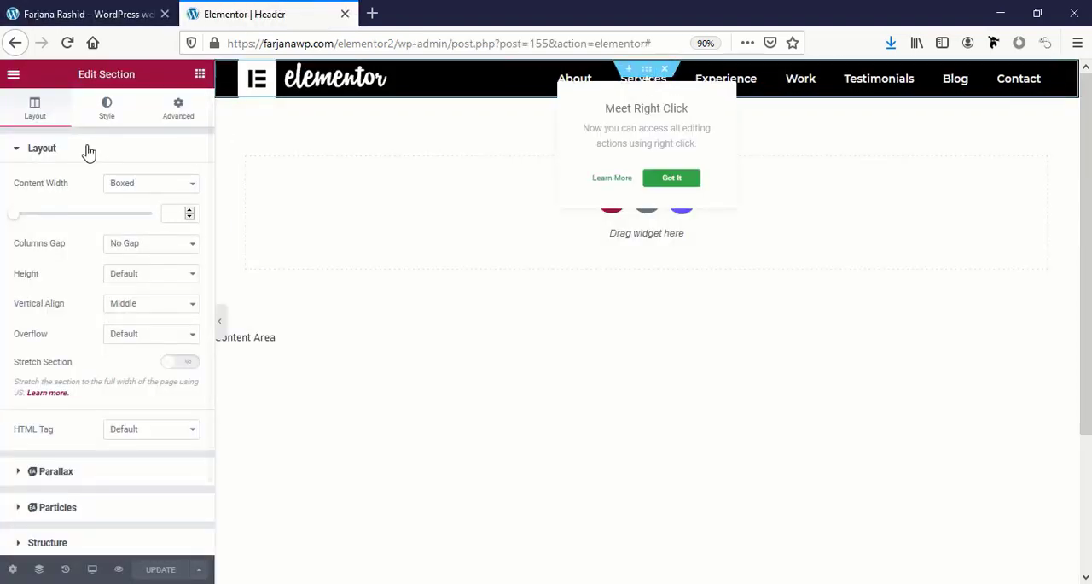
left_click(106, 109)
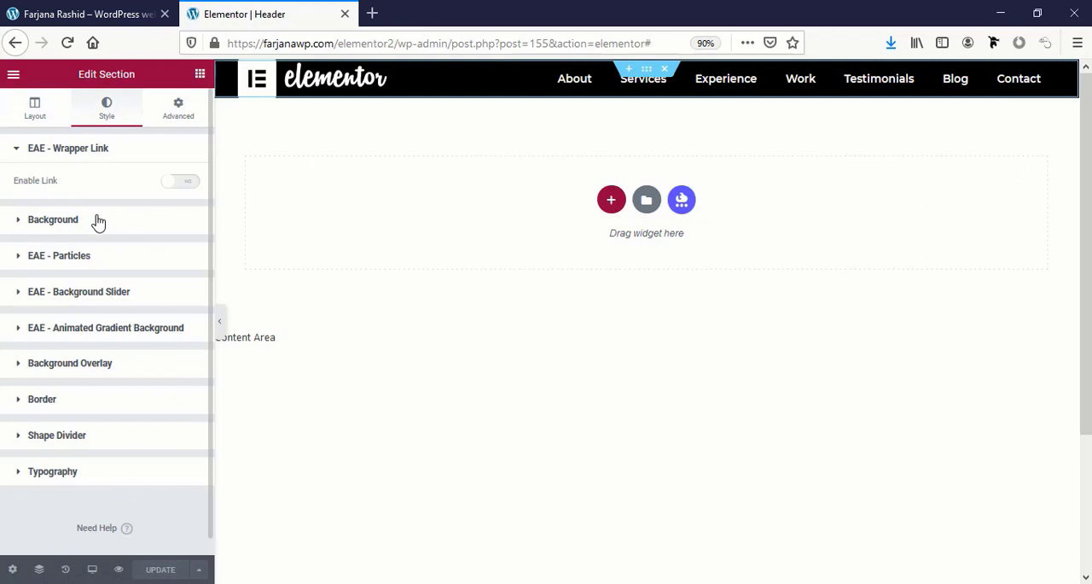
left_click(53, 219)
left_click(173, 281)
scroll(66, 444, "down", 2)
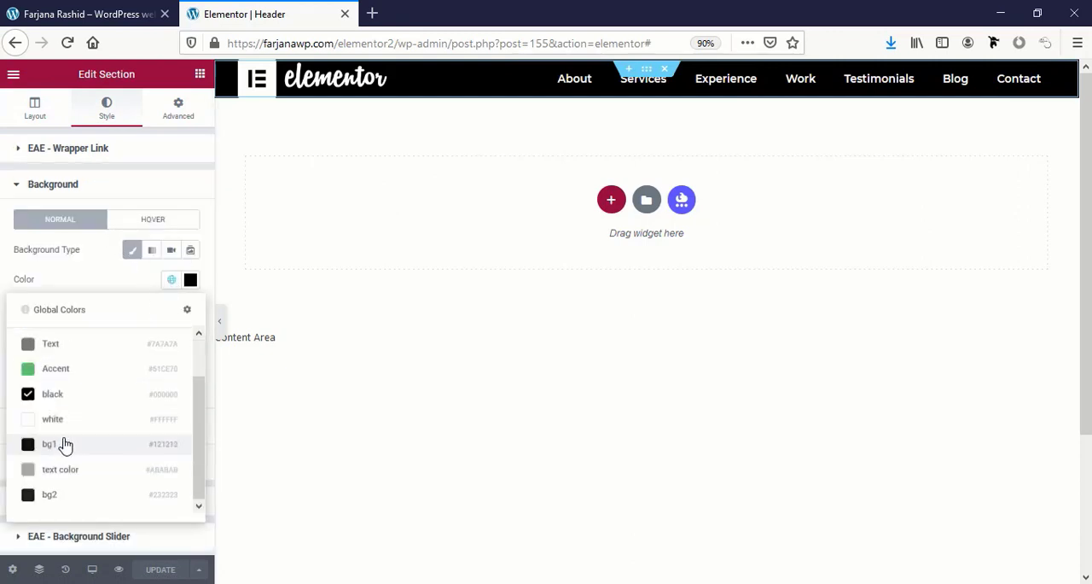
left_click(191, 279)
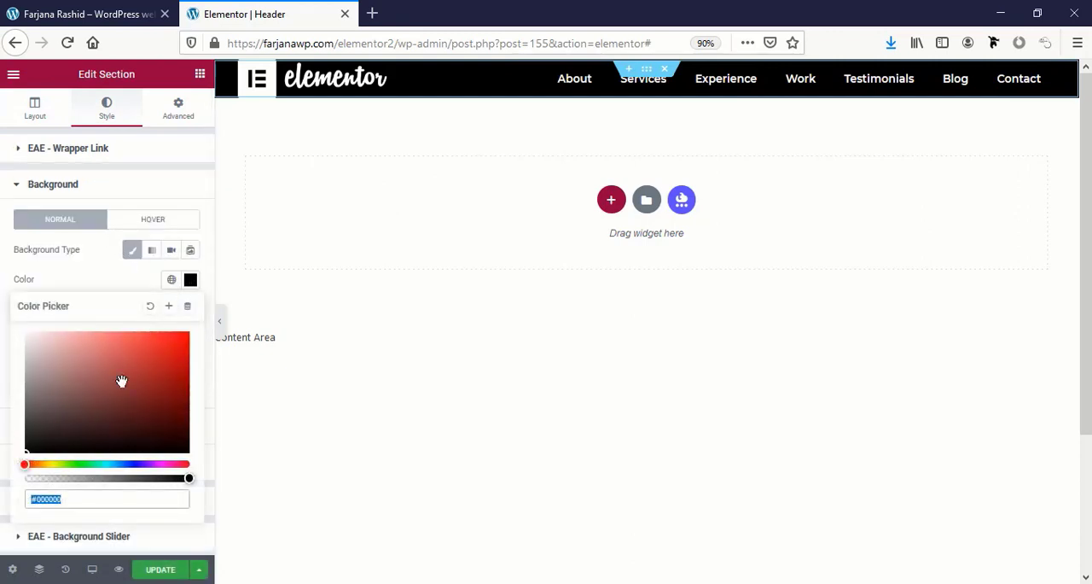
left_click(156, 347)
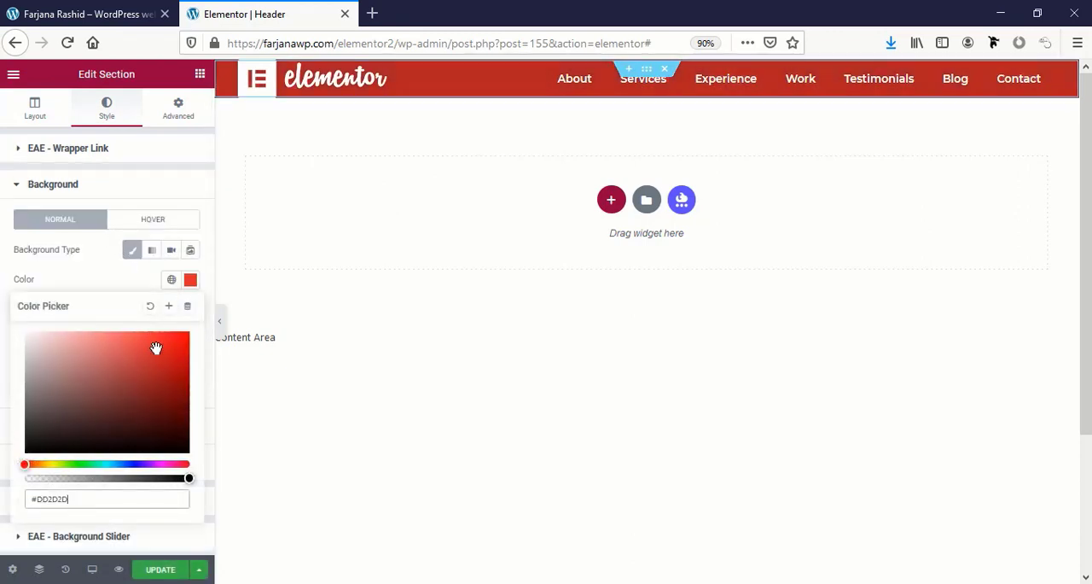
Update the header template and reload the live portfolio page to check the red header background.
left_click(158, 572)
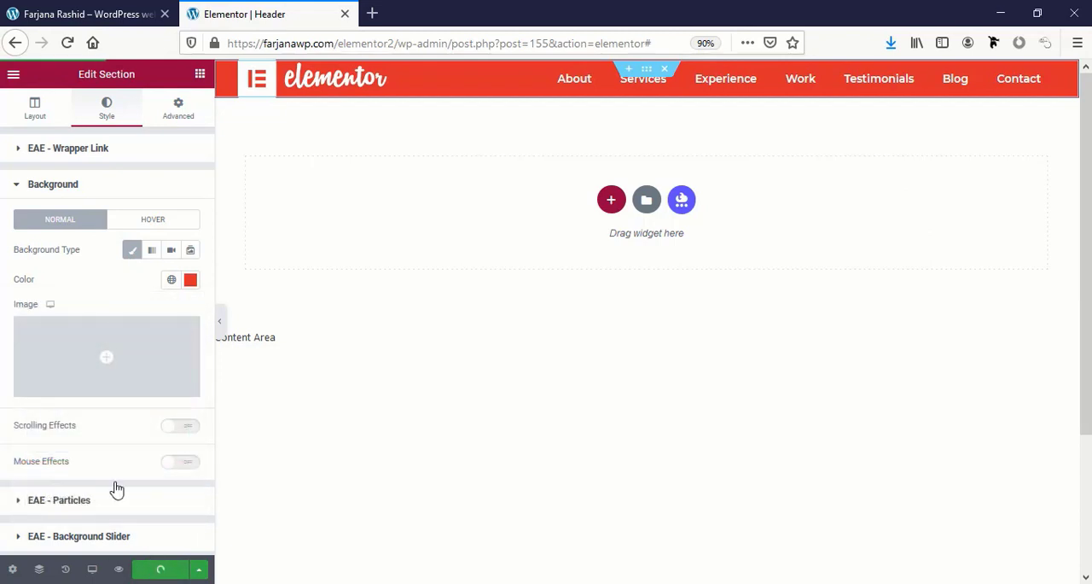
left_click(68, 15)
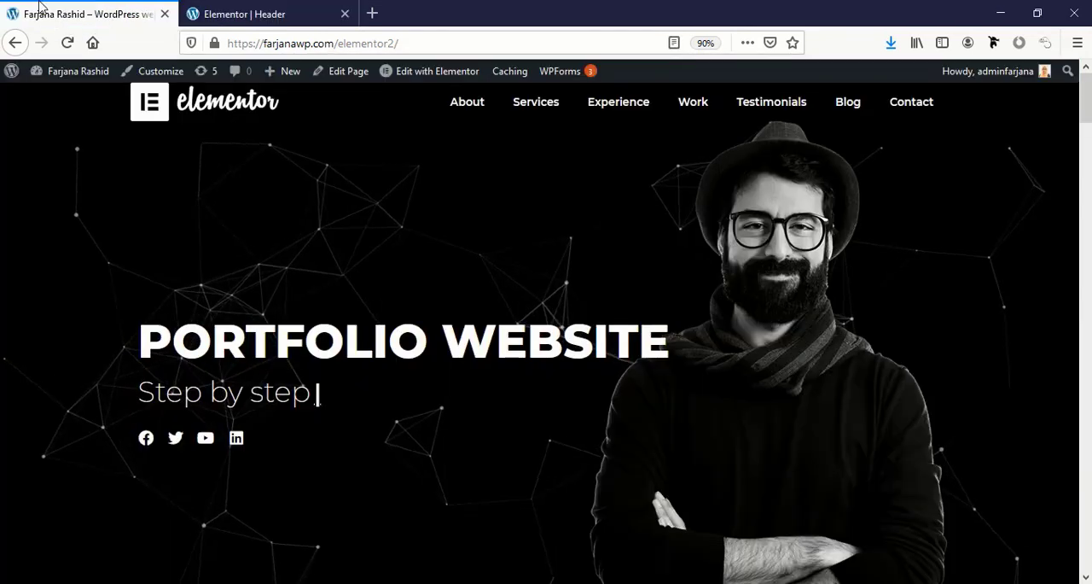
left_click(67, 43)
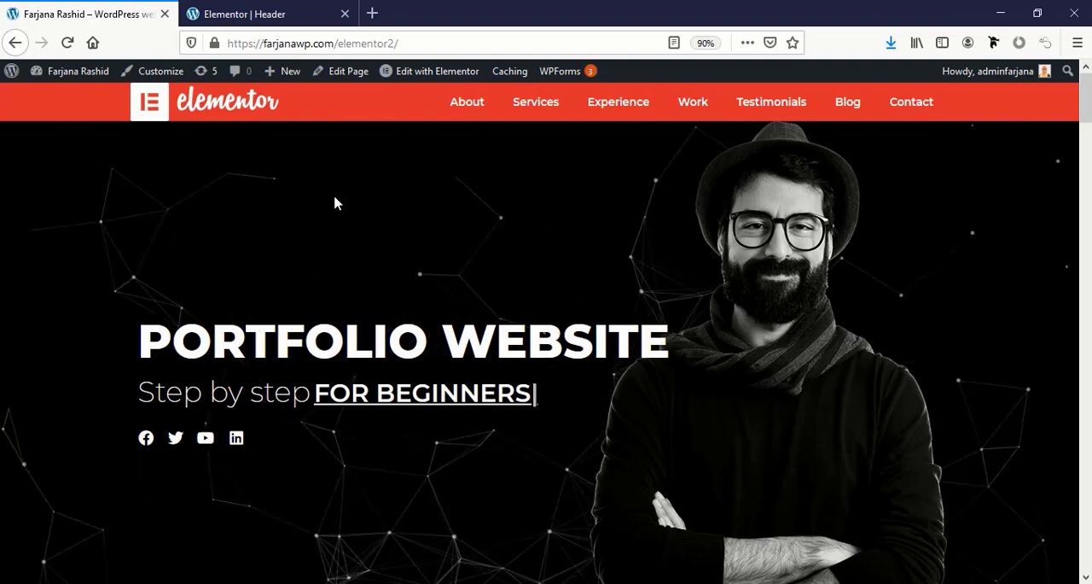
Make the header section's background fully transparent with #DD2D2D00, update the template and reload the live page.
left_click(261, 14)
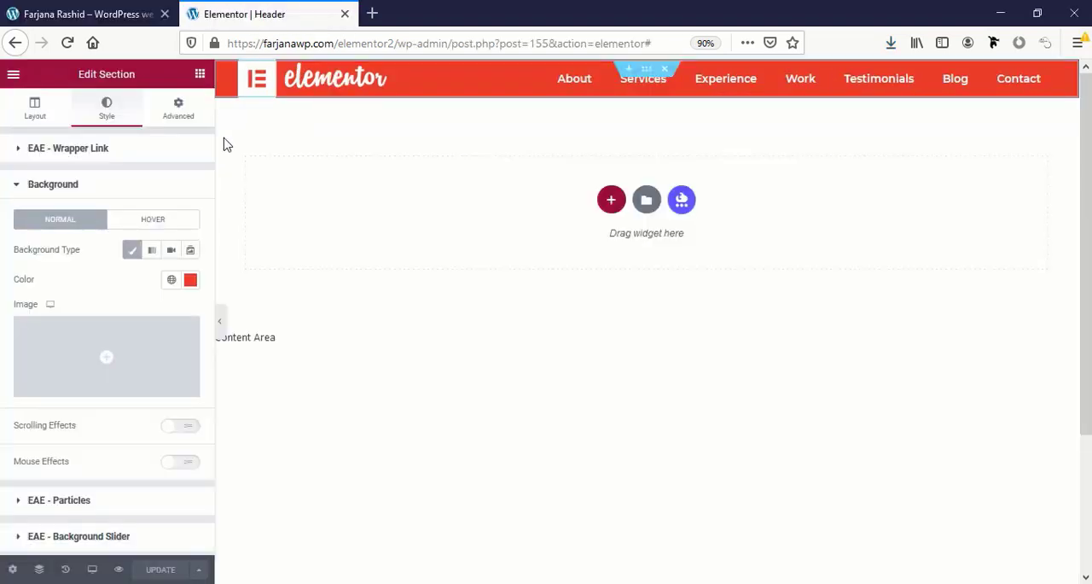
left_click(191, 279)
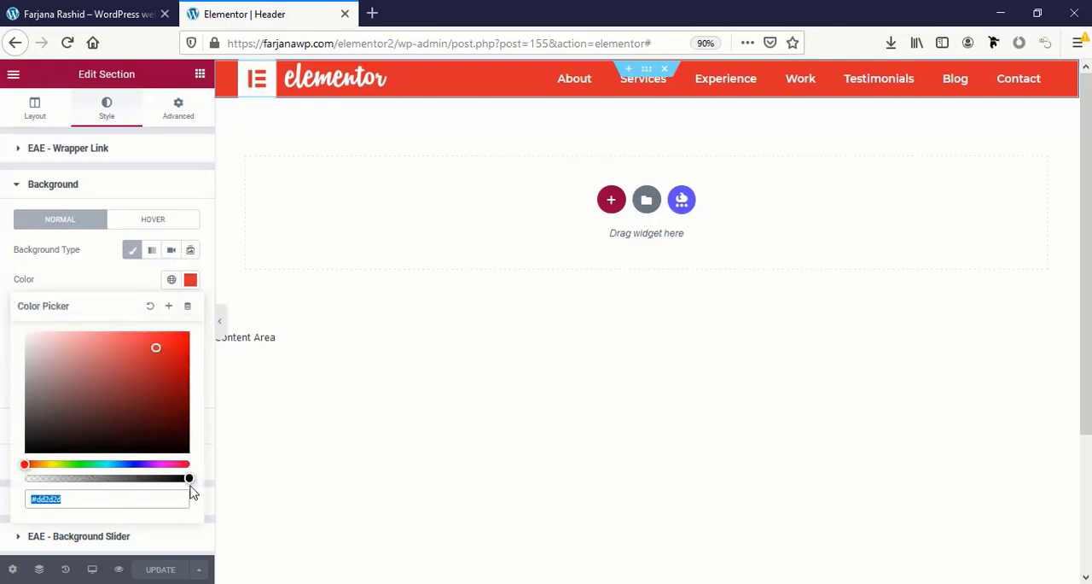
type("00")
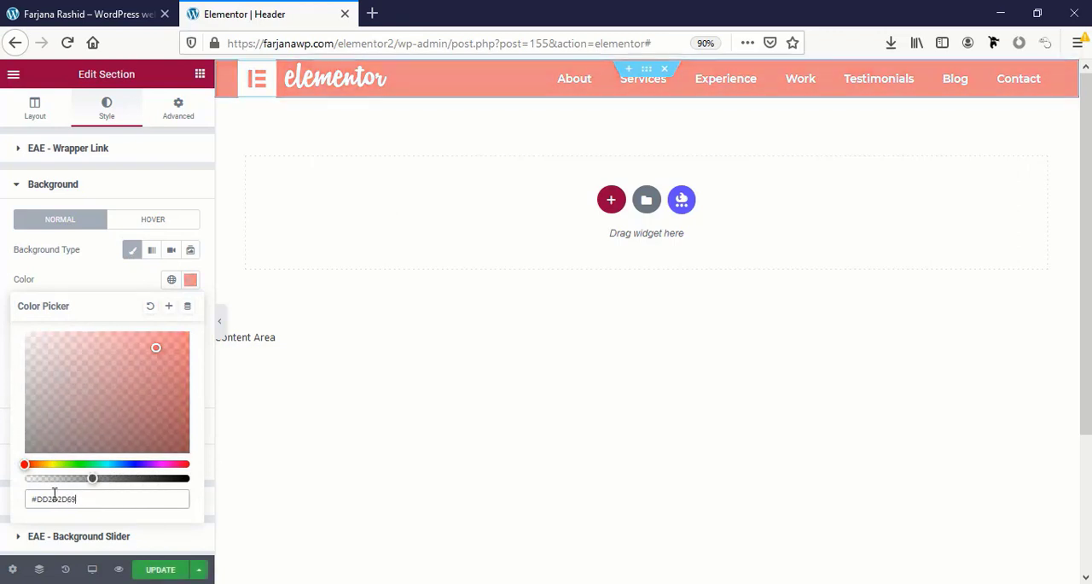
left_click(168, 575)
left_click(90, 13)
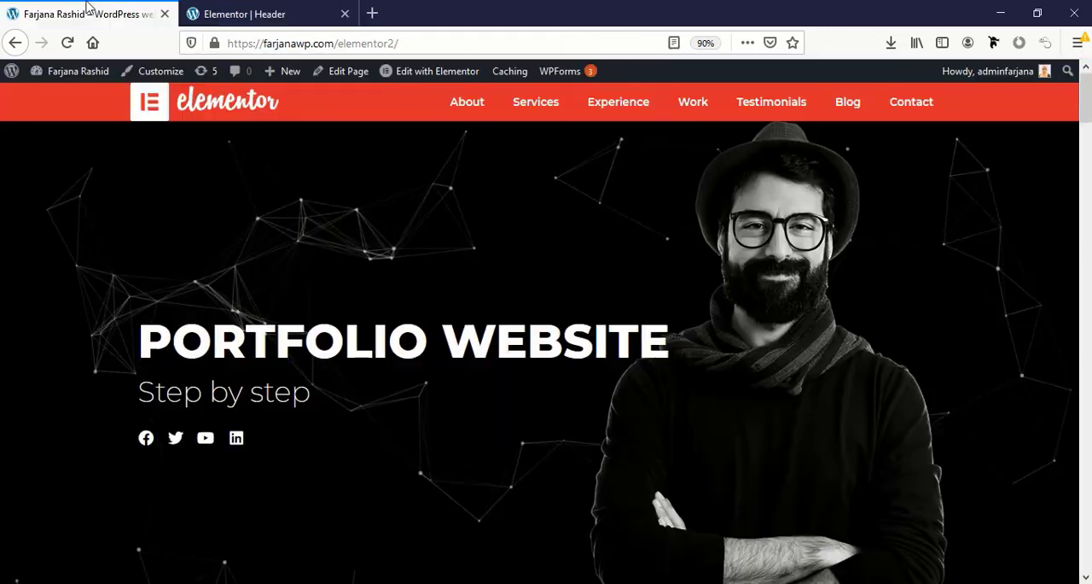
left_click(65, 43)
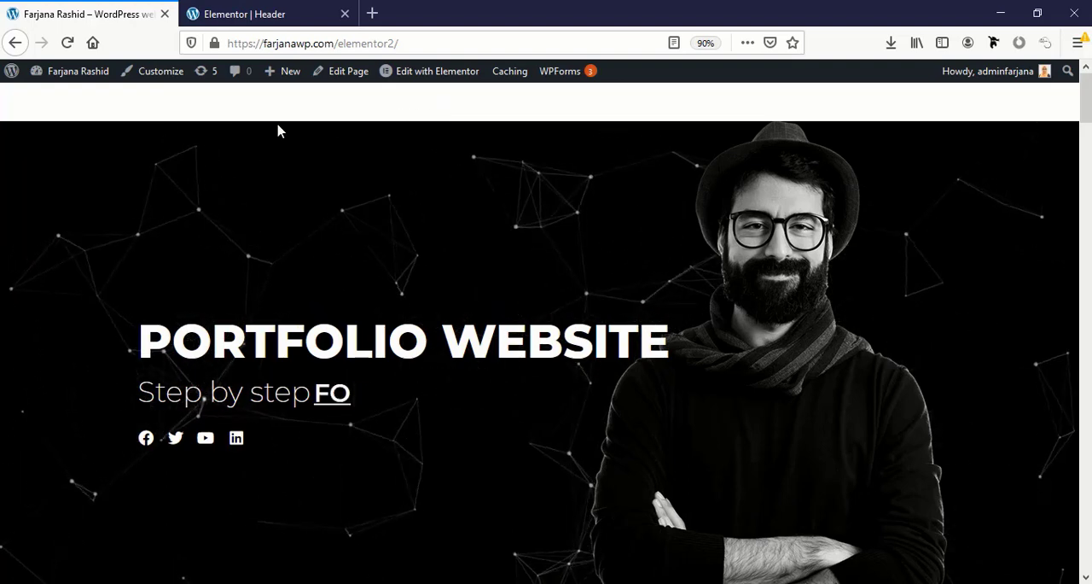
Set the header section's height to Min Height with a minimum height of 80 px.
left_click(252, 8)
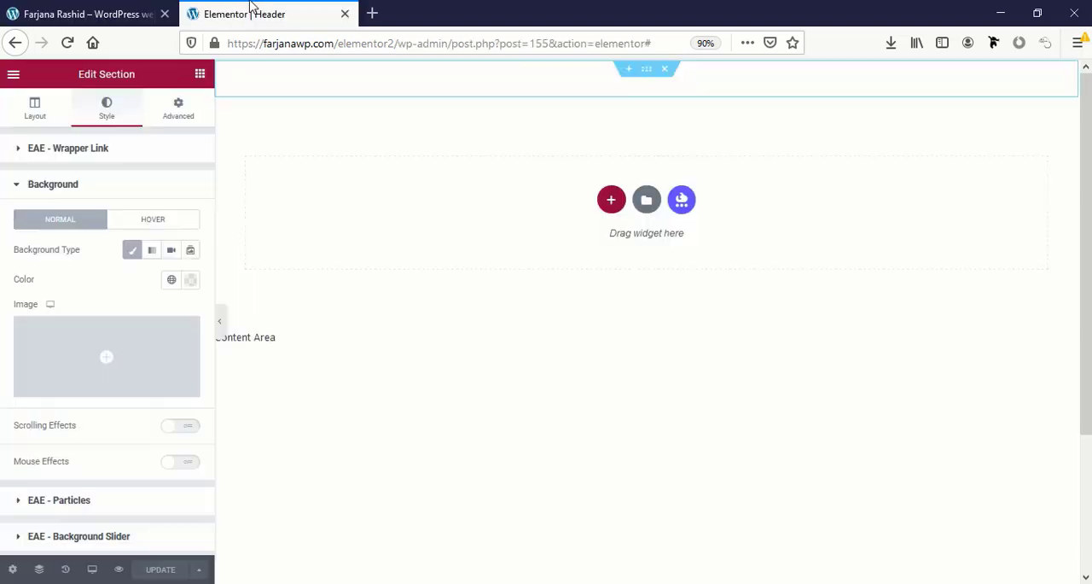
left_click(35, 111)
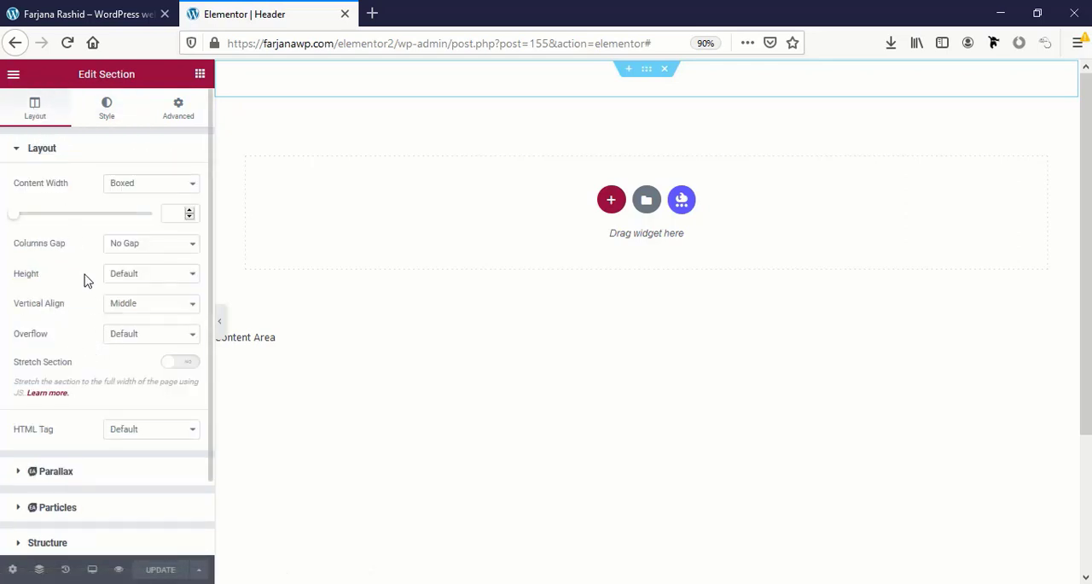
left_click(142, 280)
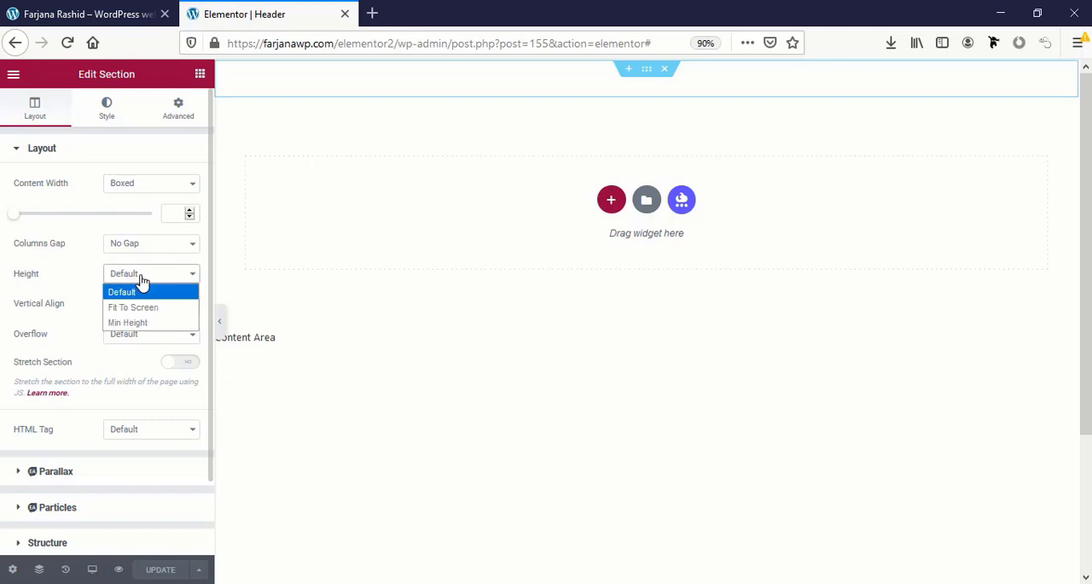
left_click(128, 322)
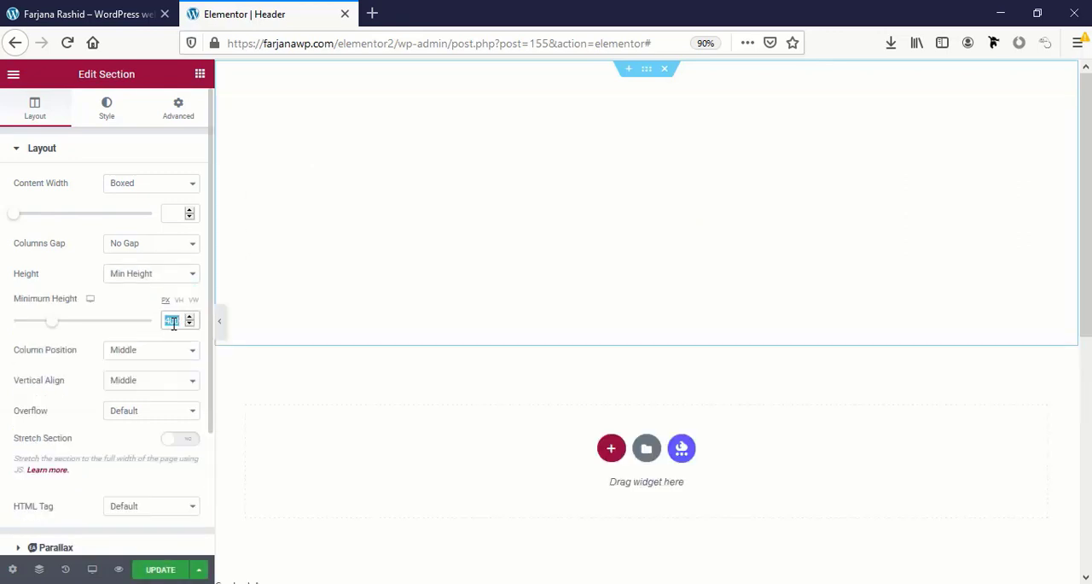
type("80")
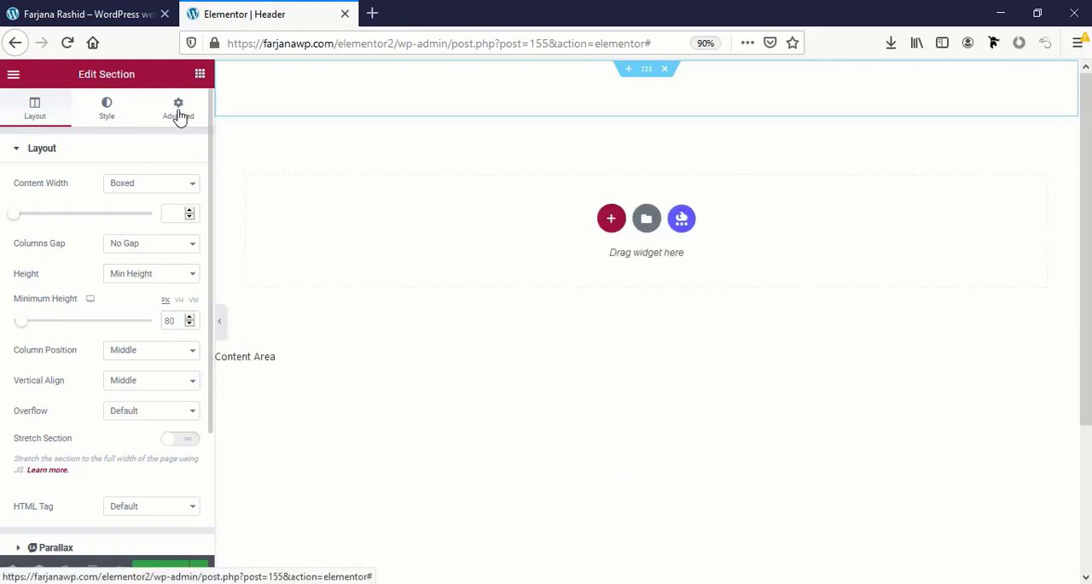
Set the header section's bottom margin to -80 px, update the template and check the live page.
left_click(176, 119)
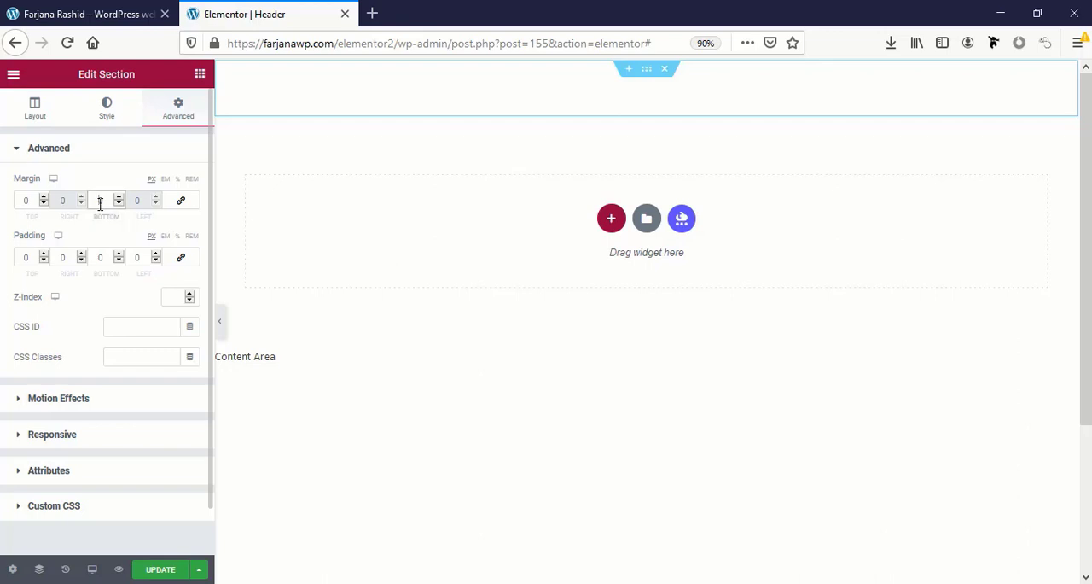
type("80")
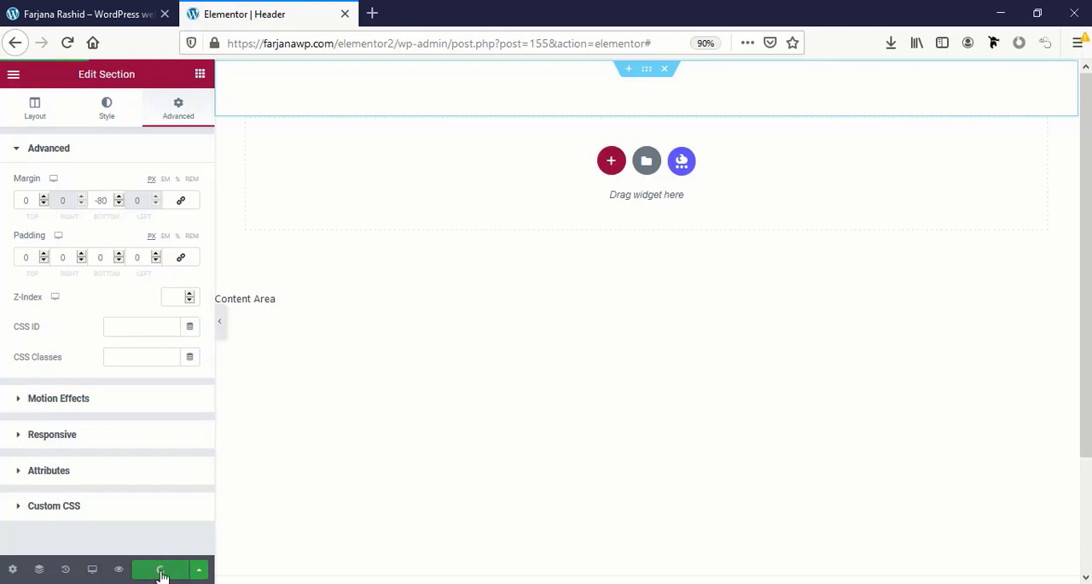
left_click(85, 13)
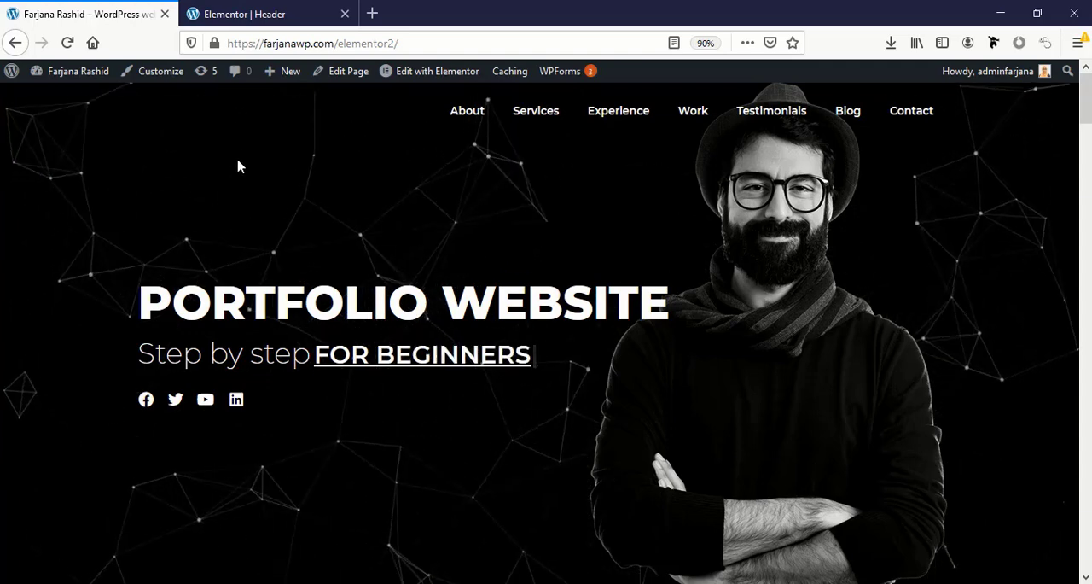
Set the header section's Z-Index to 5, update the template and check the reloaded live page.
left_click(256, 15)
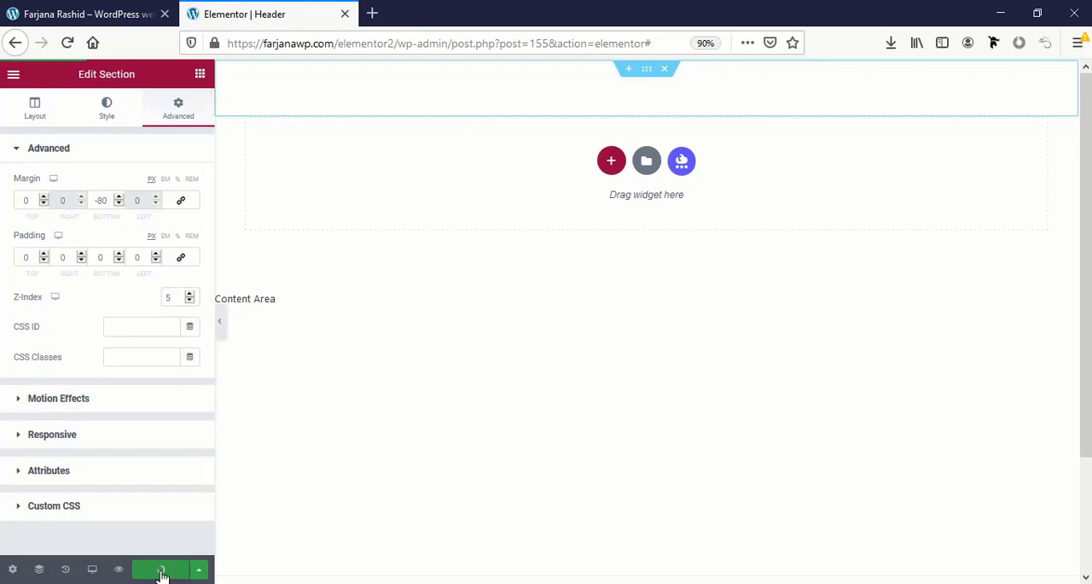
left_click(86, 15)
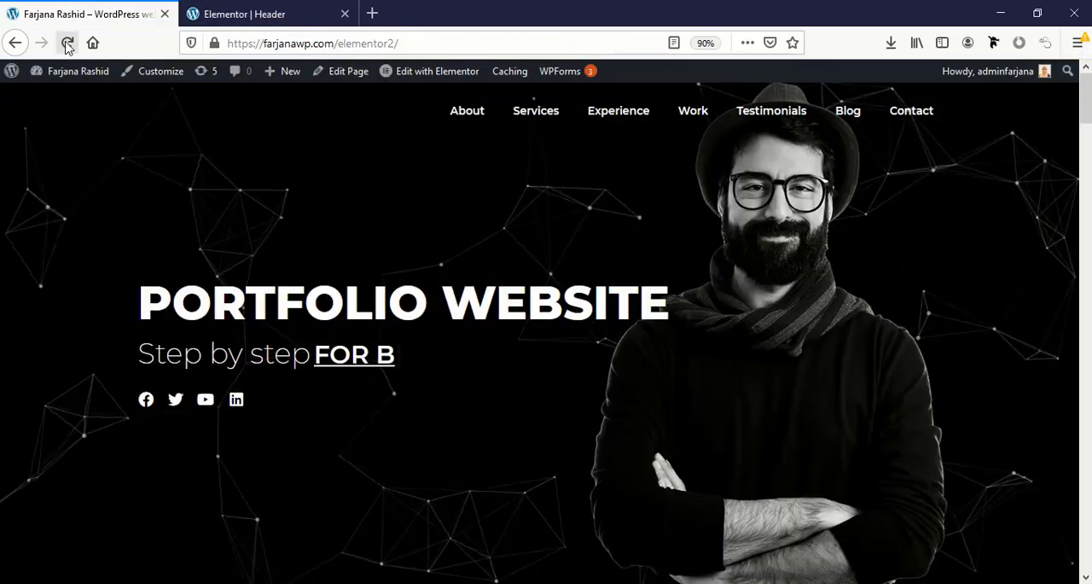
left_click(67, 42)
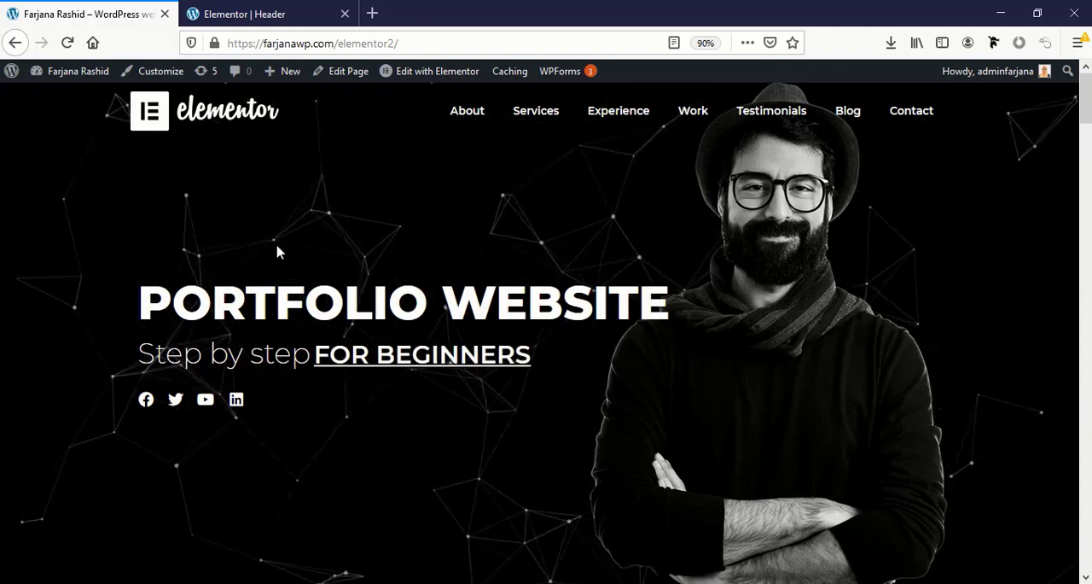
scroll(299, 244, "down", 3)
scroll(300, 244, "up", 3)
Turn on the header section's Scrolling Effects, set Sticky to Top and update the template.
left_click(251, 6)
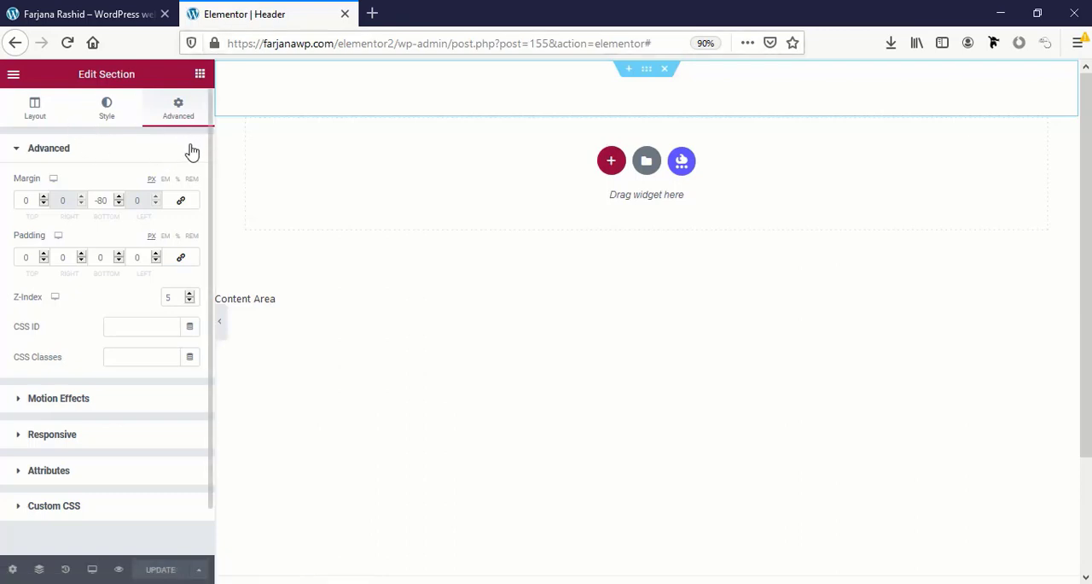
left_click(85, 406)
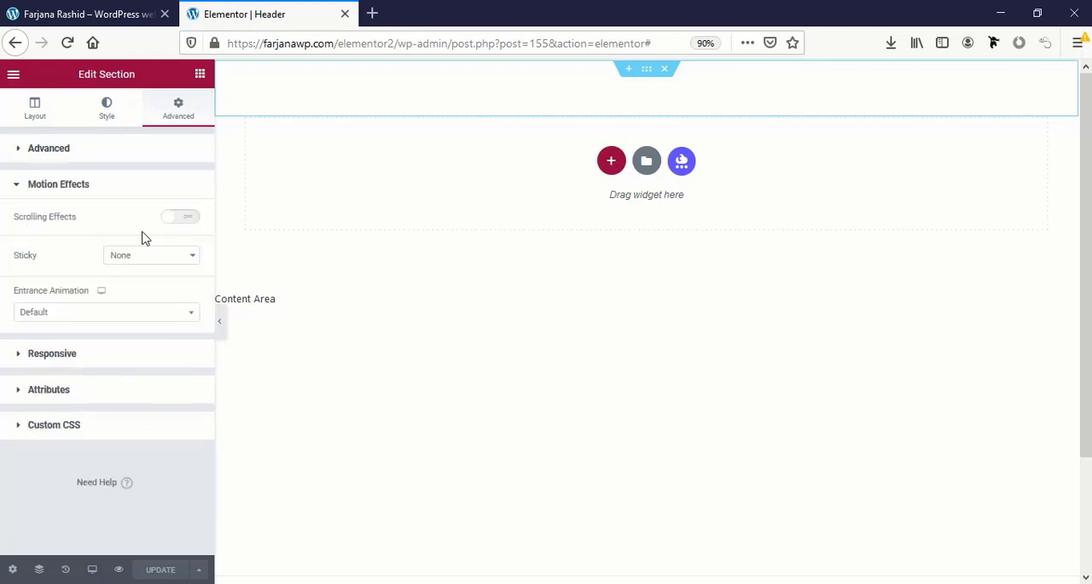
left_click(186, 220)
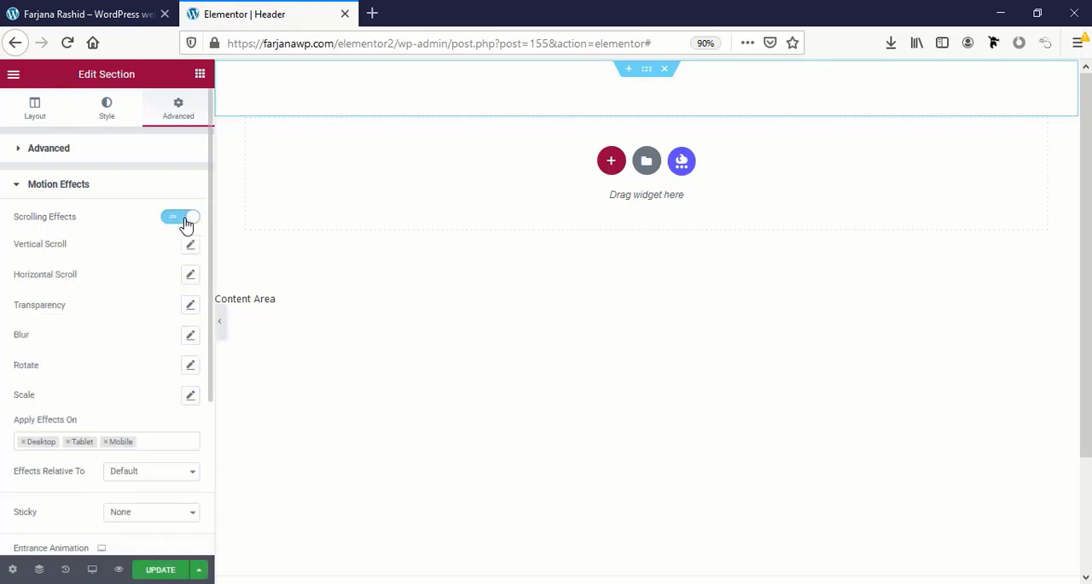
scroll(154, 365, "down", 5)
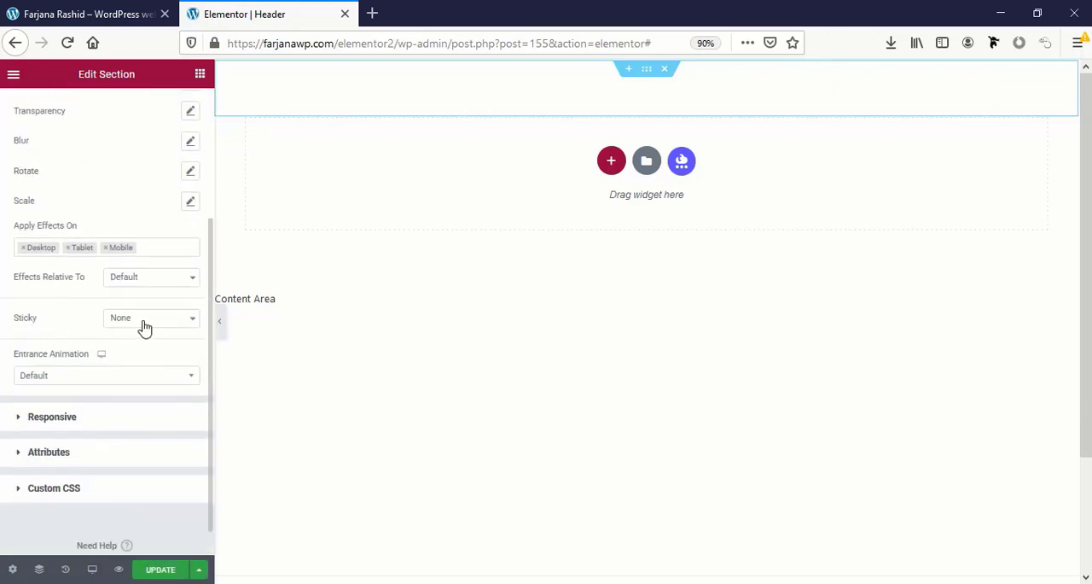
left_click(144, 328)
left_click(145, 351)
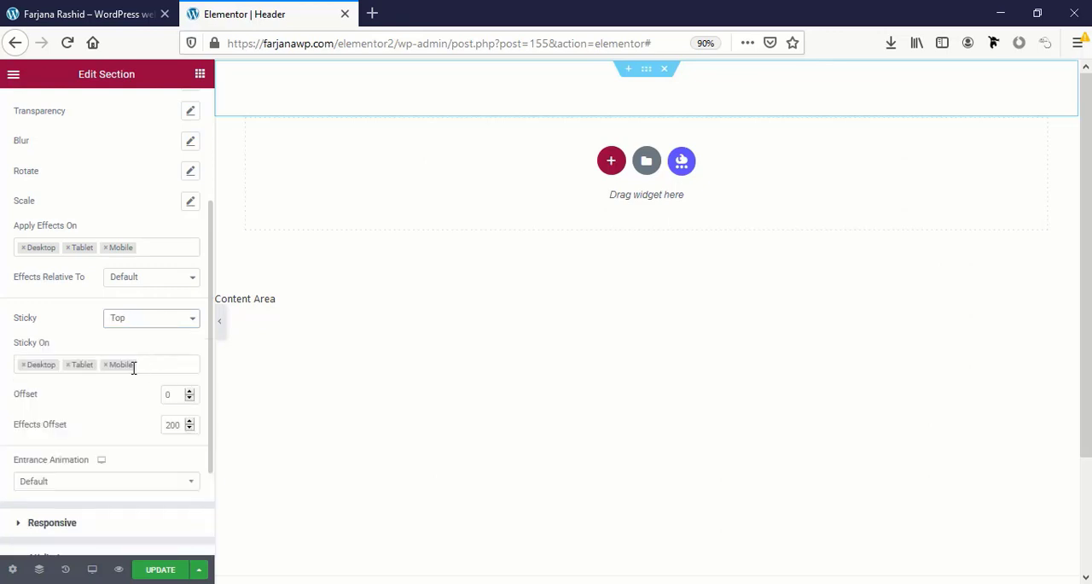
scroll(136, 442, "down", 3)
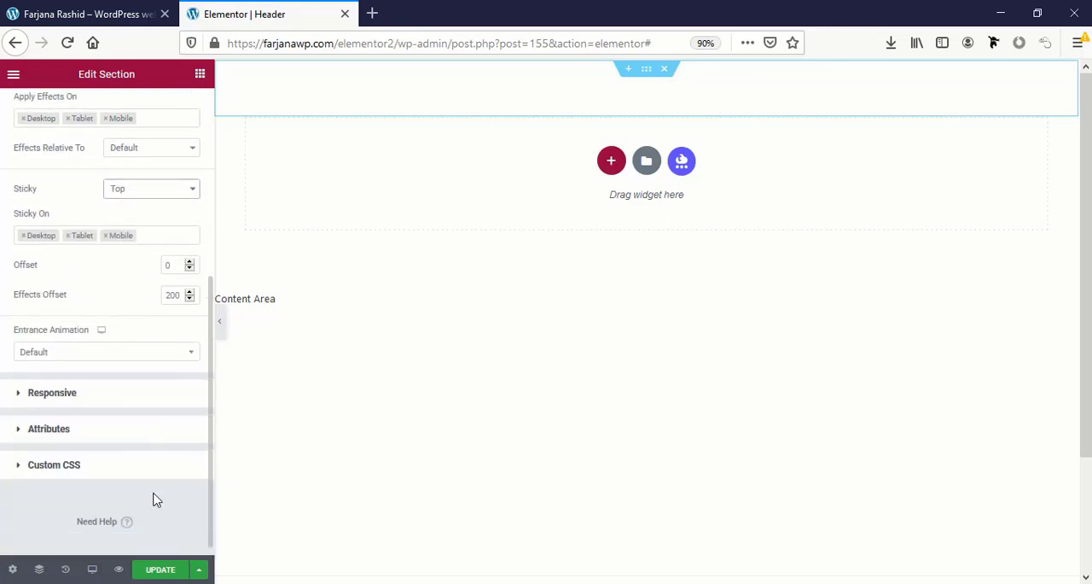
left_click(162, 571)
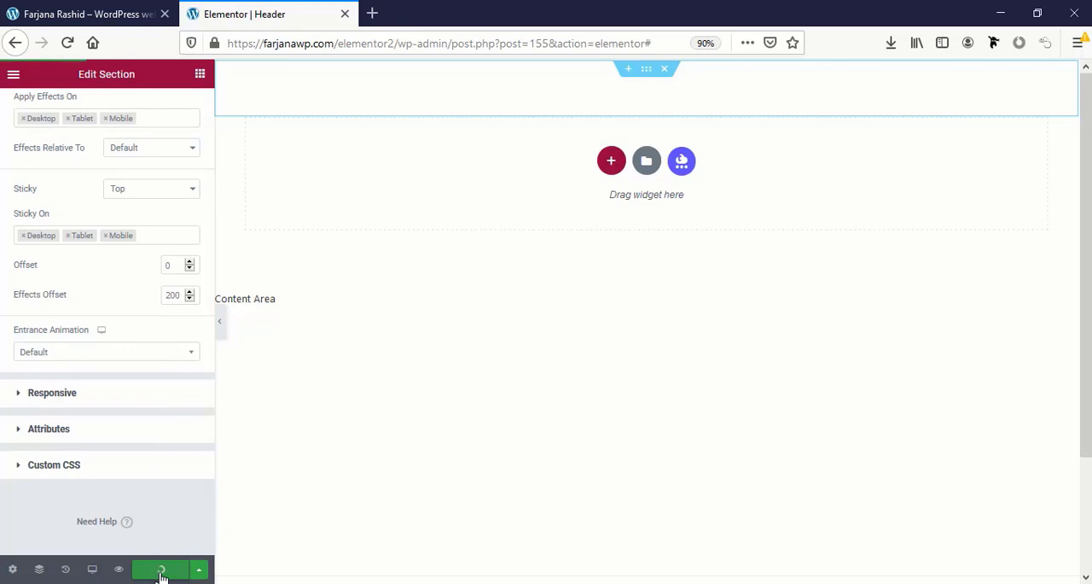
Reload the live portfolio page and check how the sticky header behaves over the sections while scrolling.
left_click(81, 13)
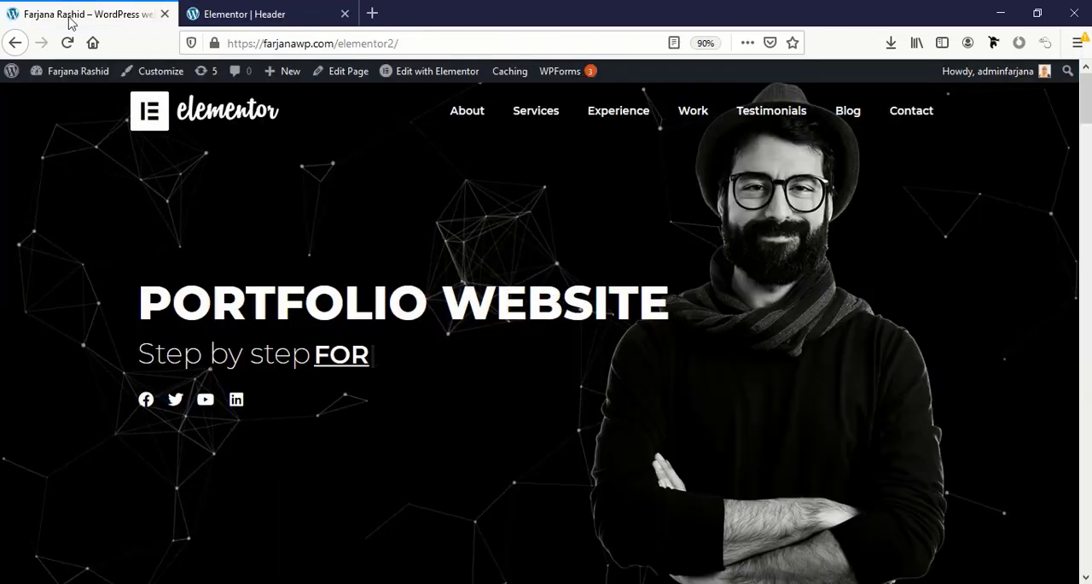
left_click(67, 42)
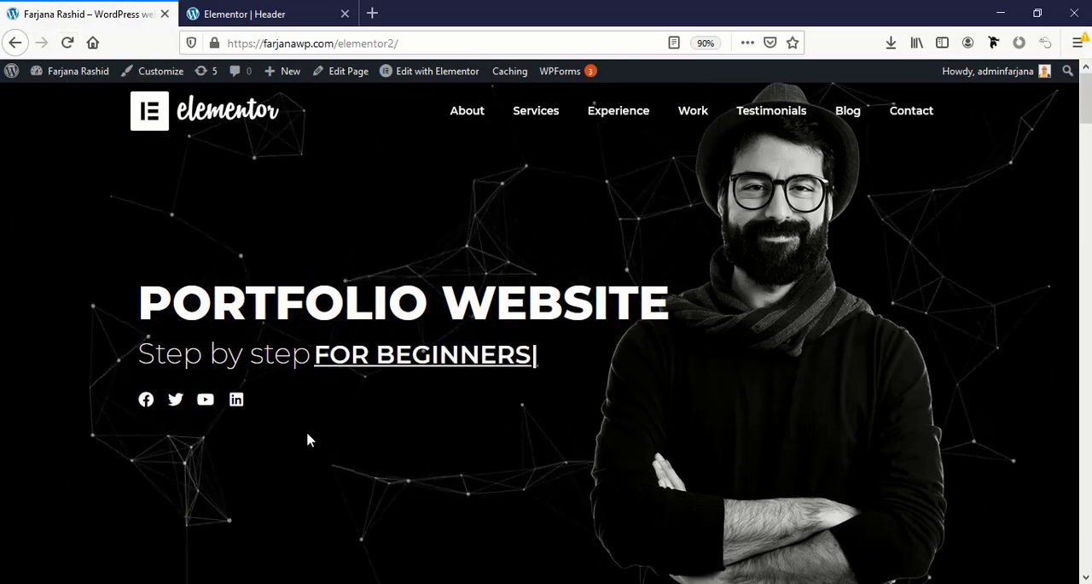
scroll(308, 440, "down", 1)
scroll(308, 439, "down", 7)
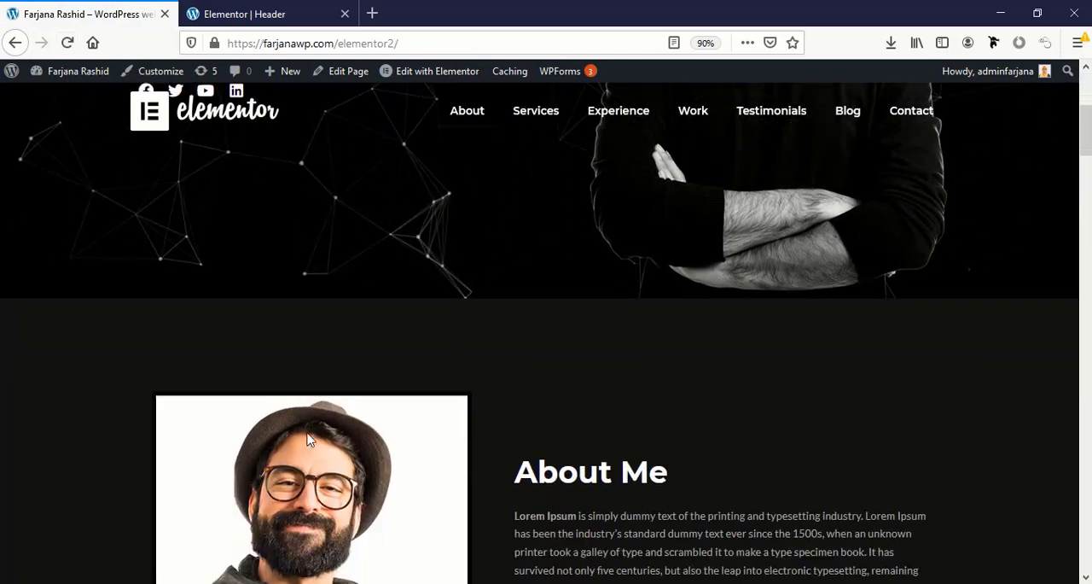
scroll(308, 440, "down", 2)
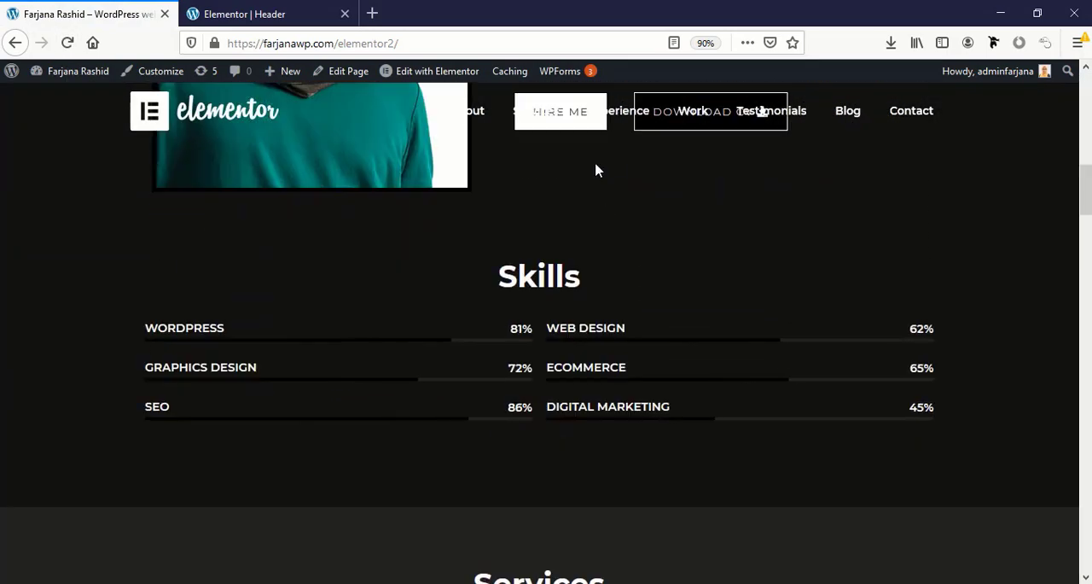
Examine how the transparent header overlaps the Skills, Services and About Me content on the live page.
scroll(738, 232, "down", 6)
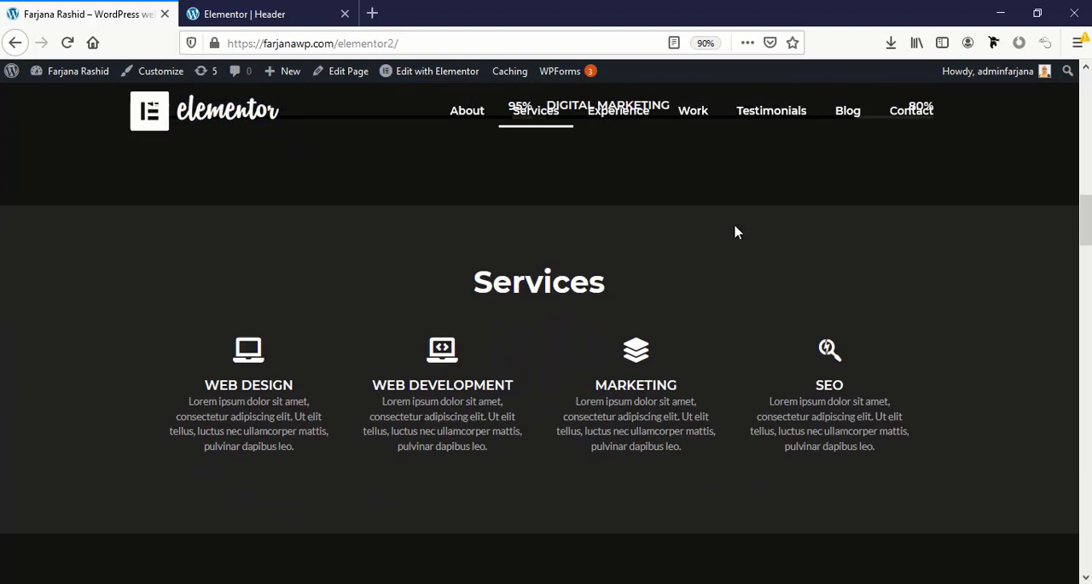
scroll(736, 233, "up", 5)
scroll(733, 232, "up", 7)
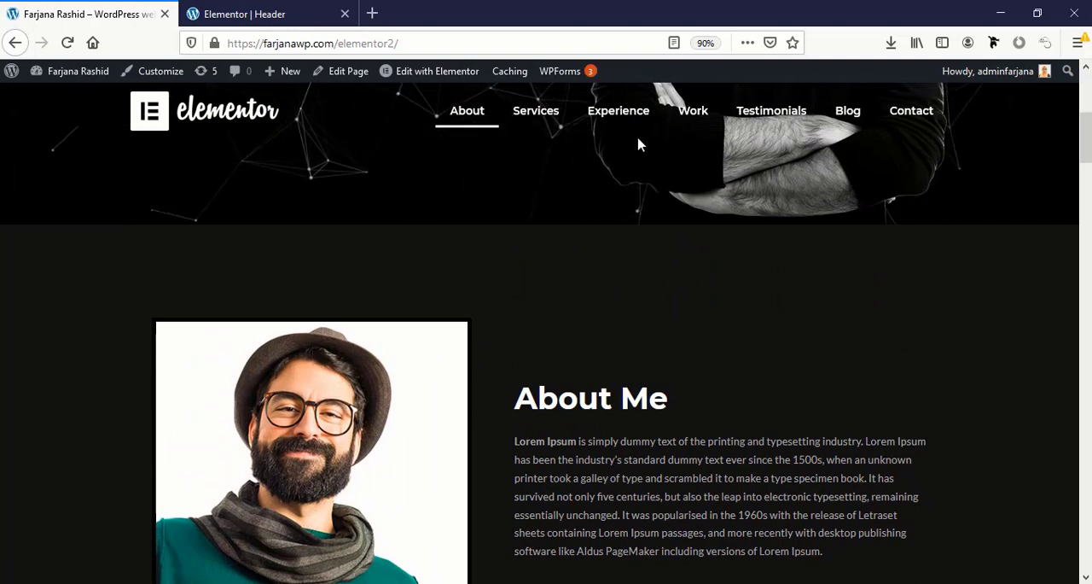
Copy the .elementor-sticky--active and .elementor-sticky rules from Sublime Text into the header section's Custom CSS and update the template.
left_click(281, 14)
scroll(133, 431, "down", 1)
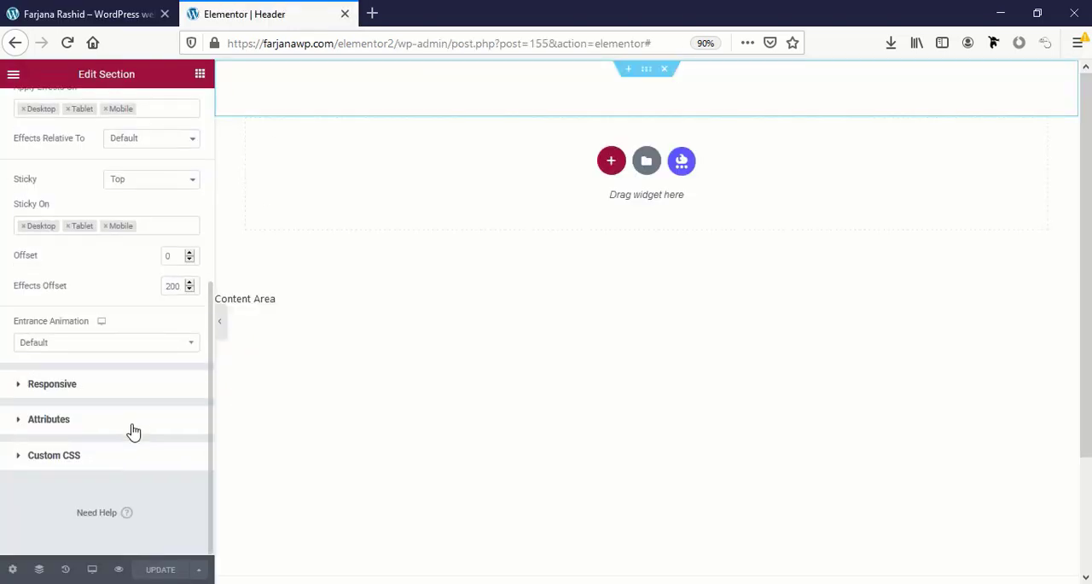
left_click(47, 459)
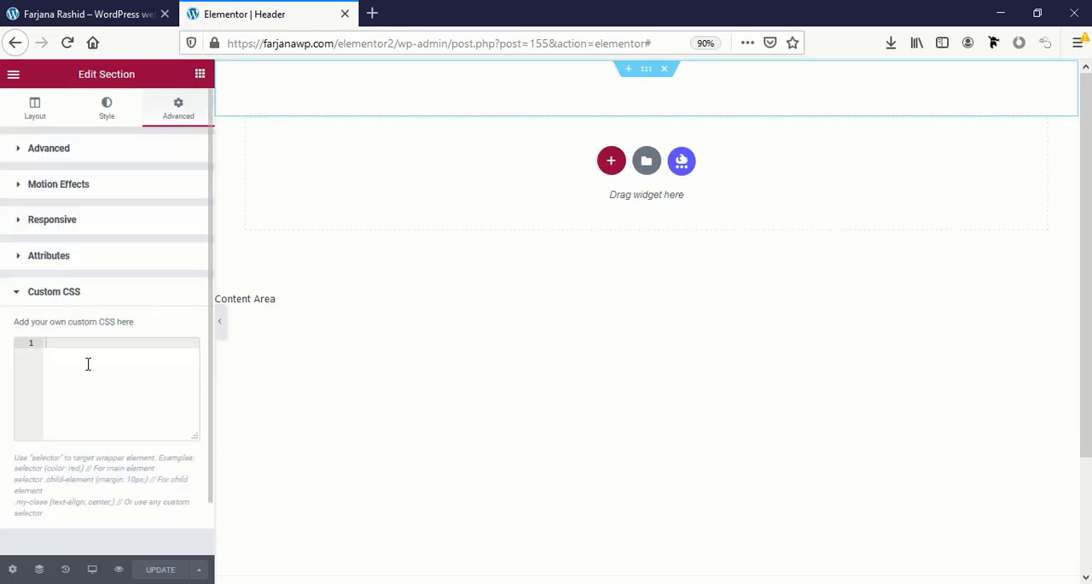
left_click(329, 582)
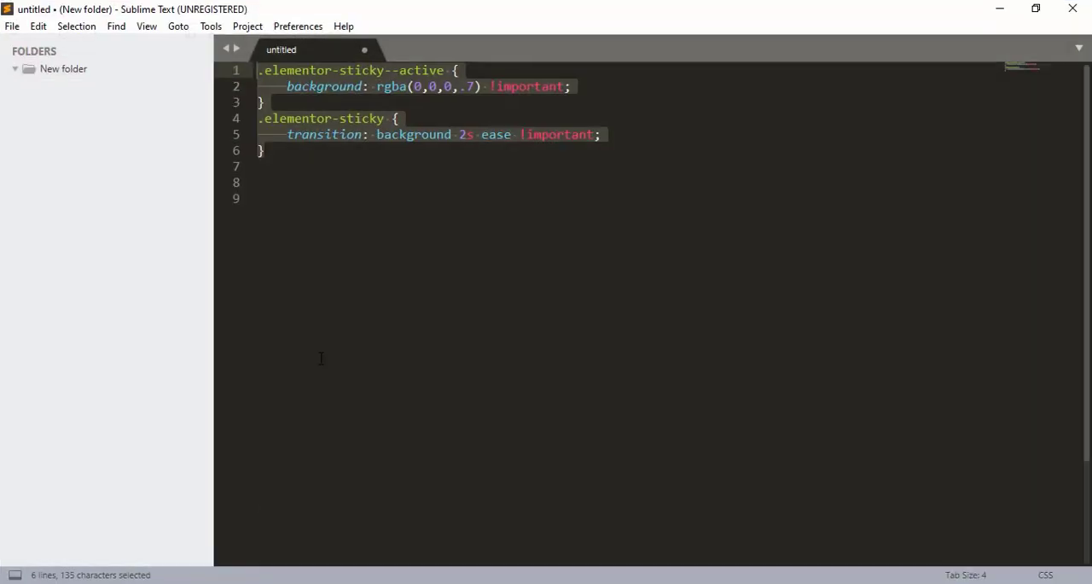
left_click(321, 346)
left_click_drag(288, 164, 214, 42)
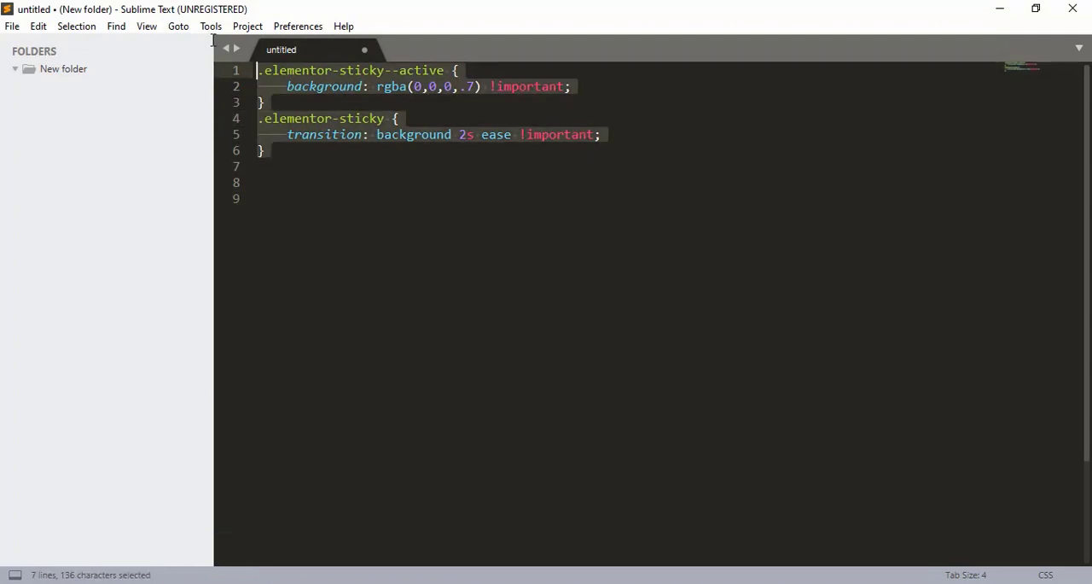
key("ctrl+c")
left_click(214, 579)
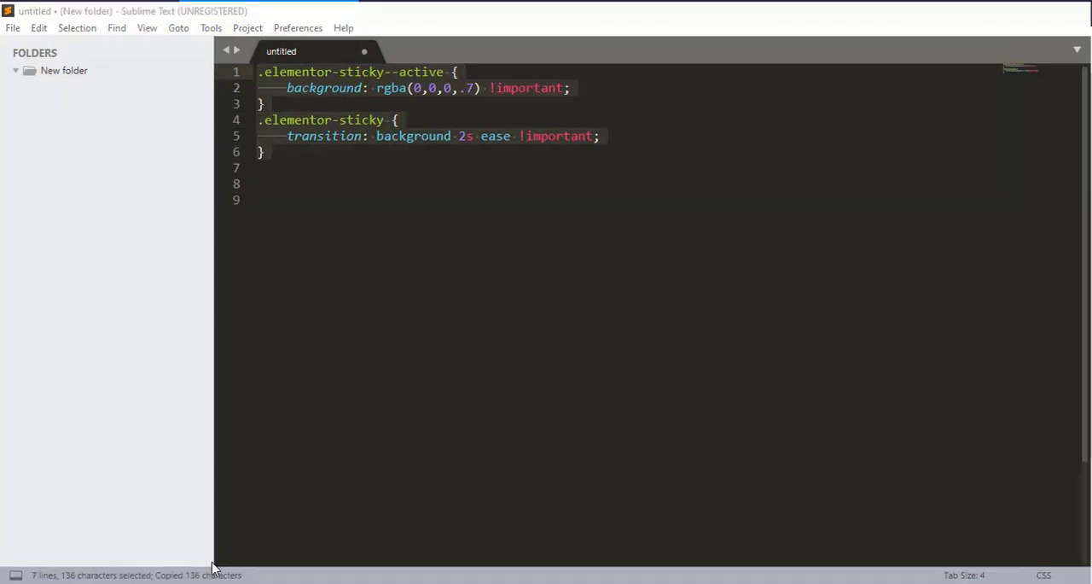
key("ctrl+v")
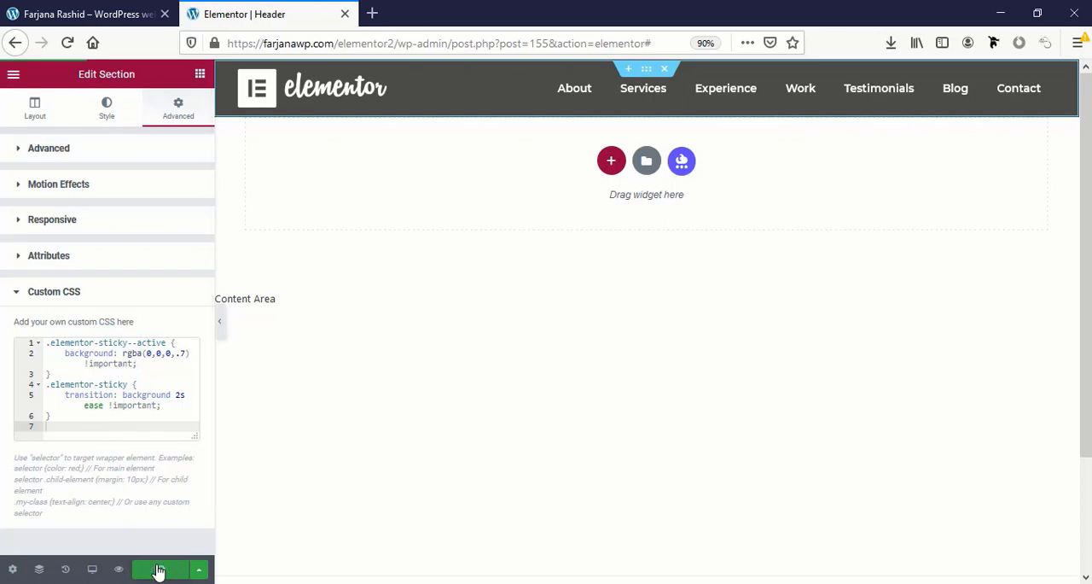
Reload the live portfolio page and check the sticky header's background at the hero and About Me sections.
left_click(85, 13)
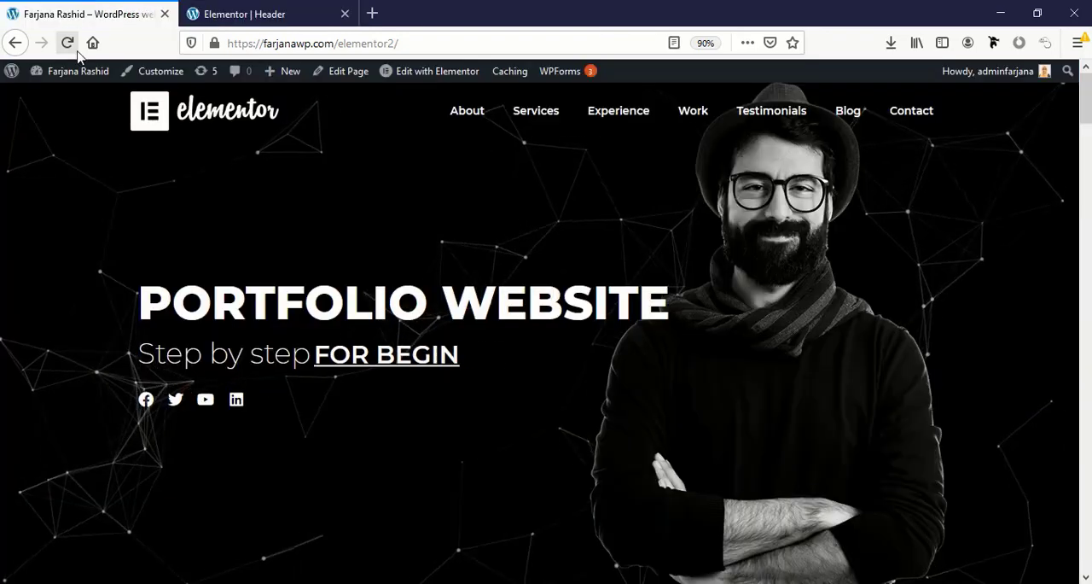
left_click(67, 42)
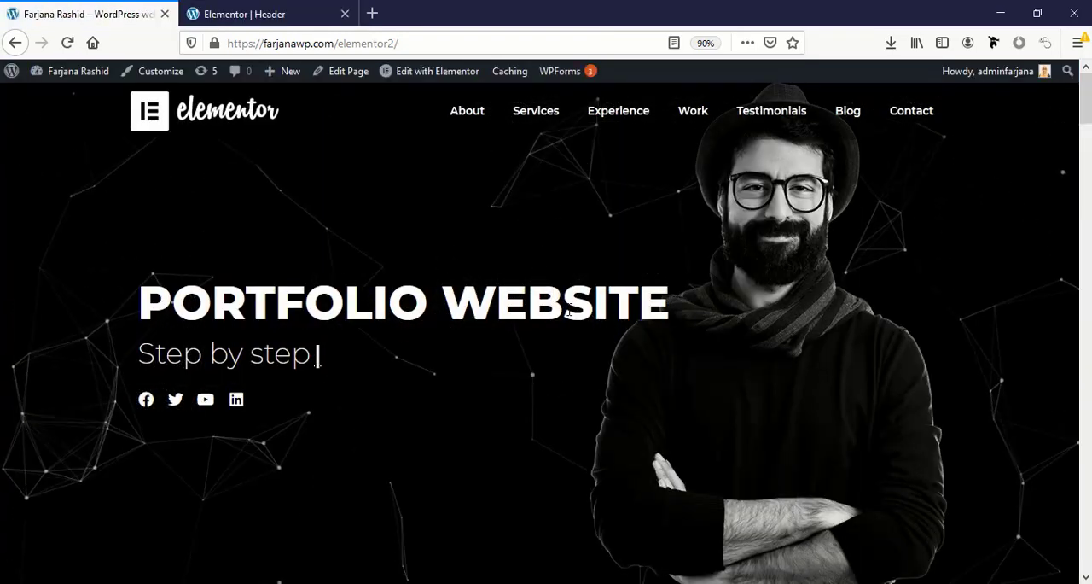
scroll(570, 316, "down", 2)
scroll(570, 316, "down", 5)
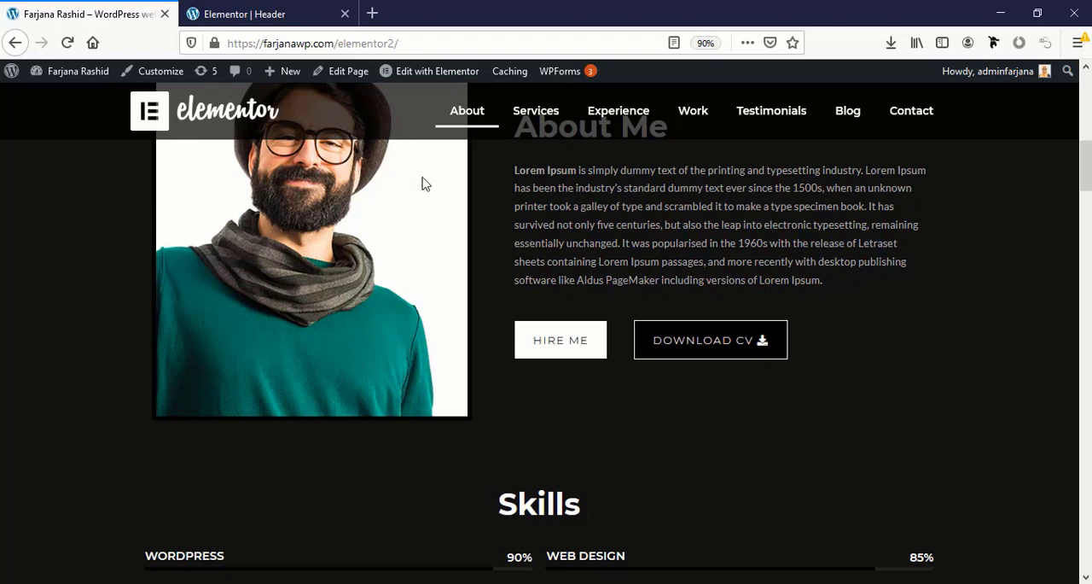
scroll(381, 157, "up", 2)
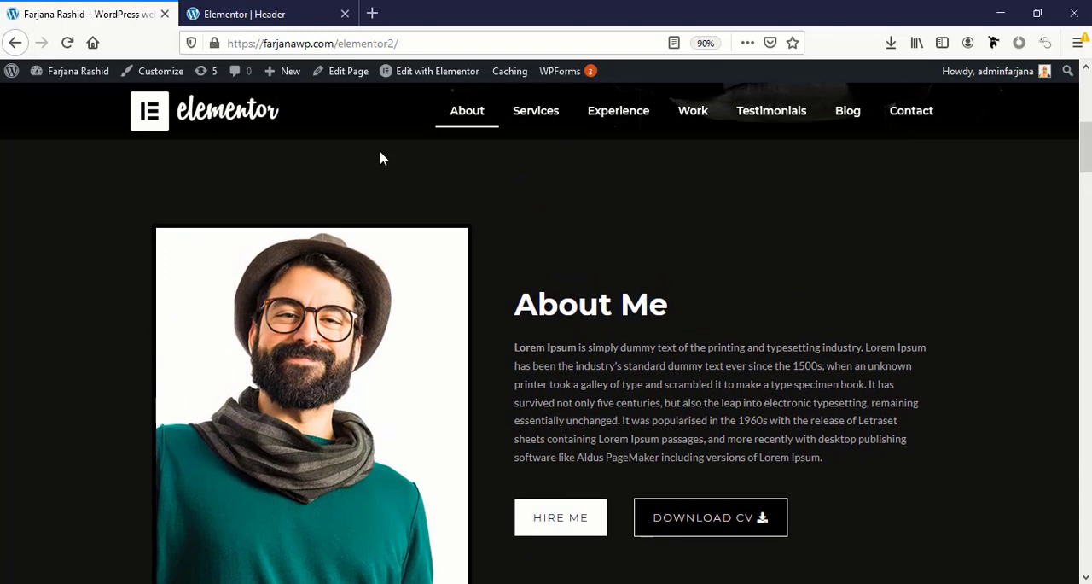
scroll(382, 157, "up", 5)
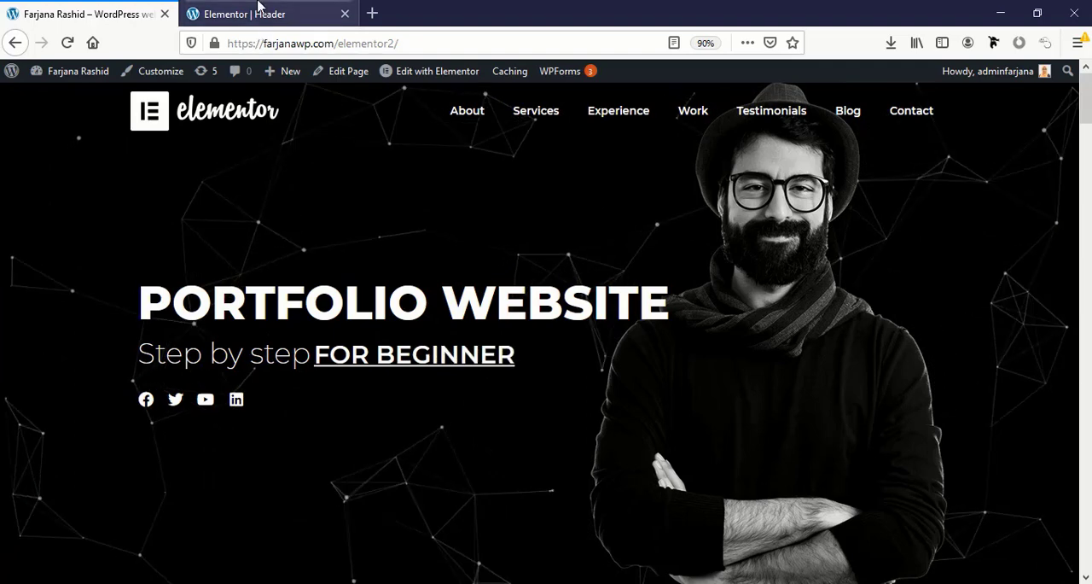
Preview the header template at tablet size and set the nav menu's toggle button color to the global white.
left_click(260, 11)
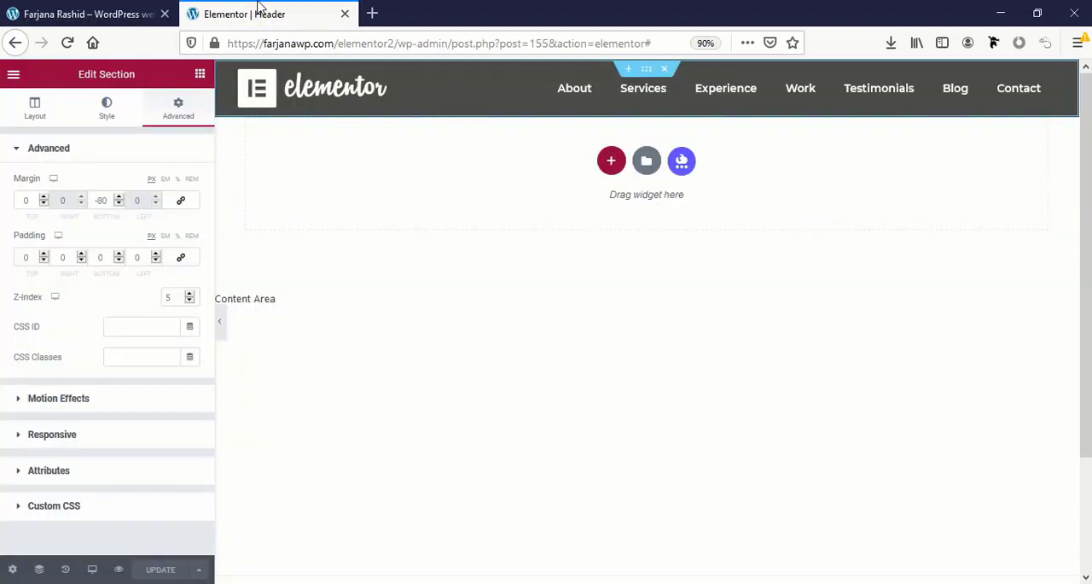
left_click(91, 570)
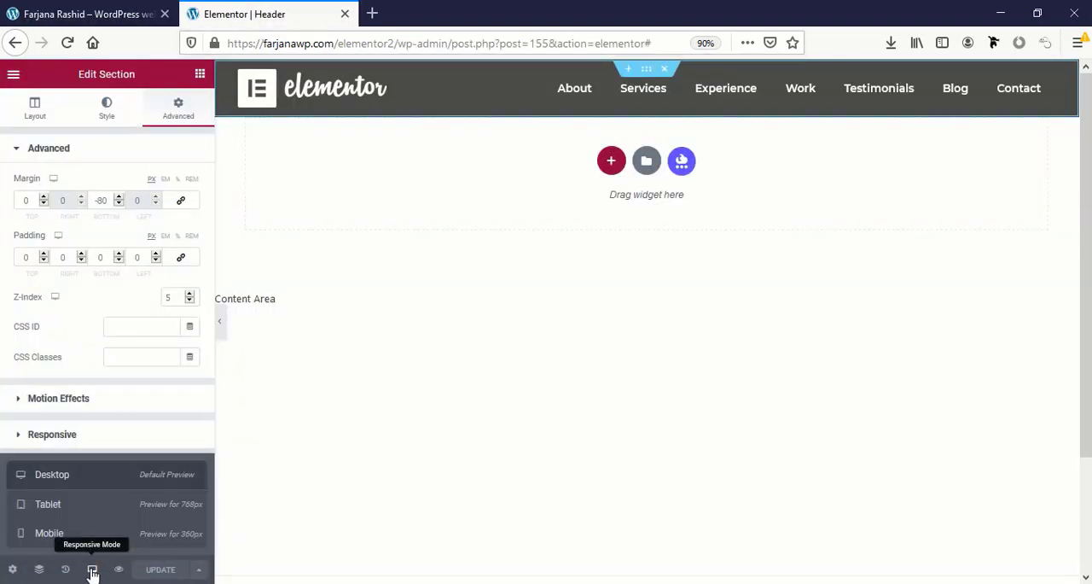
left_click(76, 511)
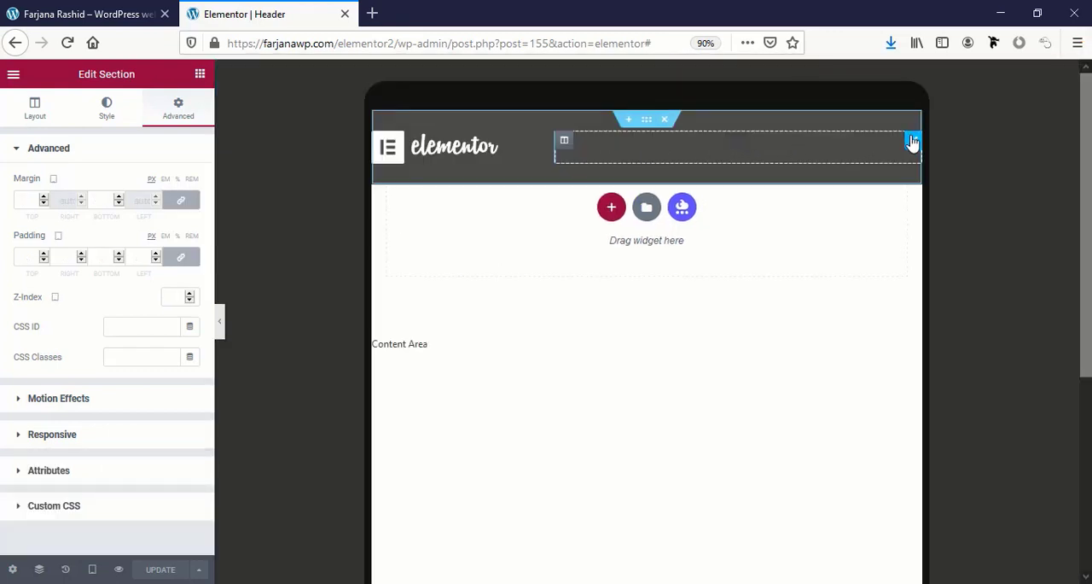
left_click(861, 145)
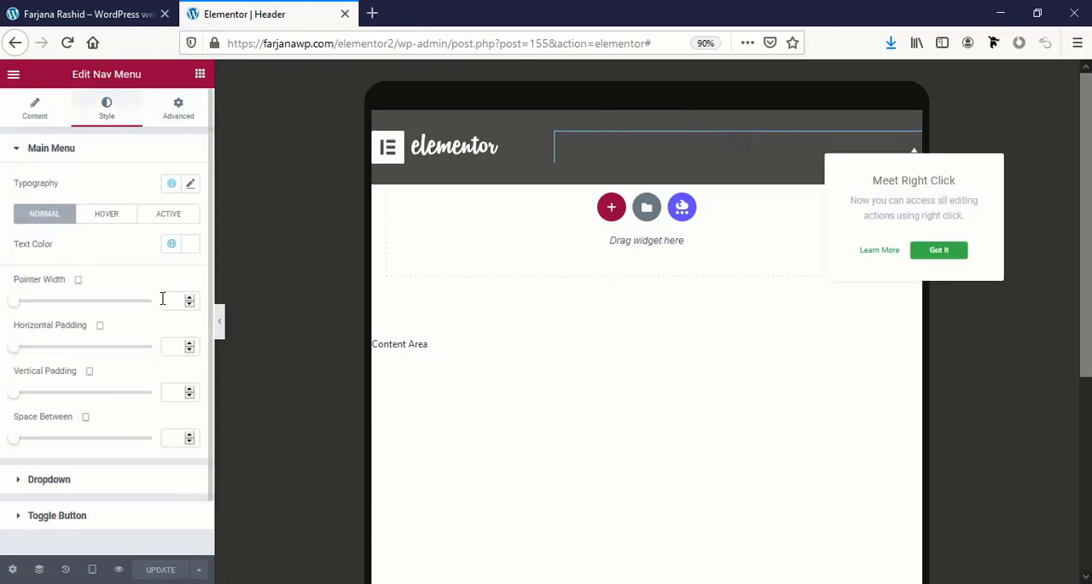
scroll(89, 461, "down", 2)
left_click(88, 458)
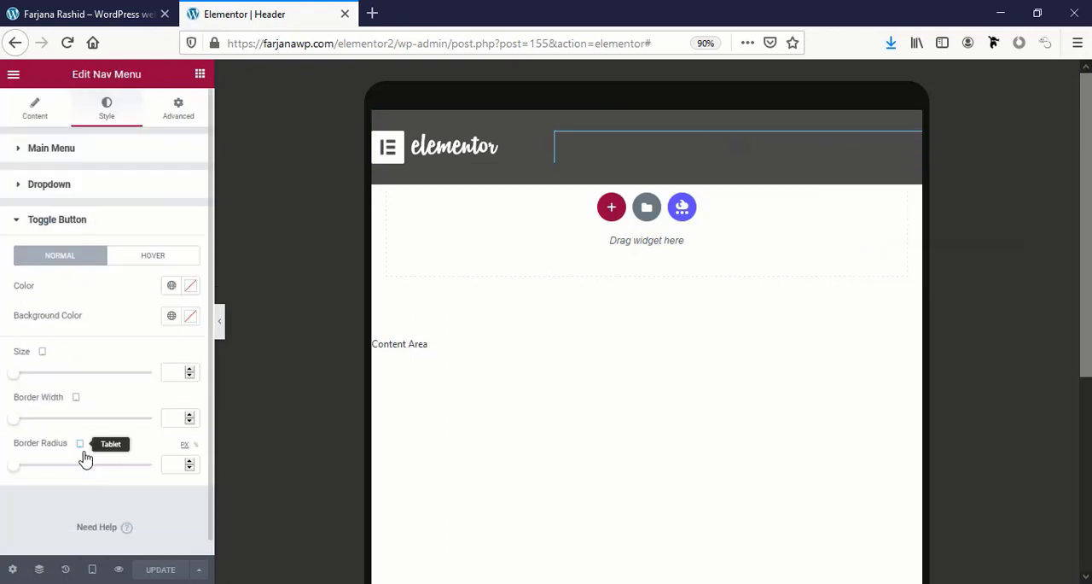
left_click(175, 293)
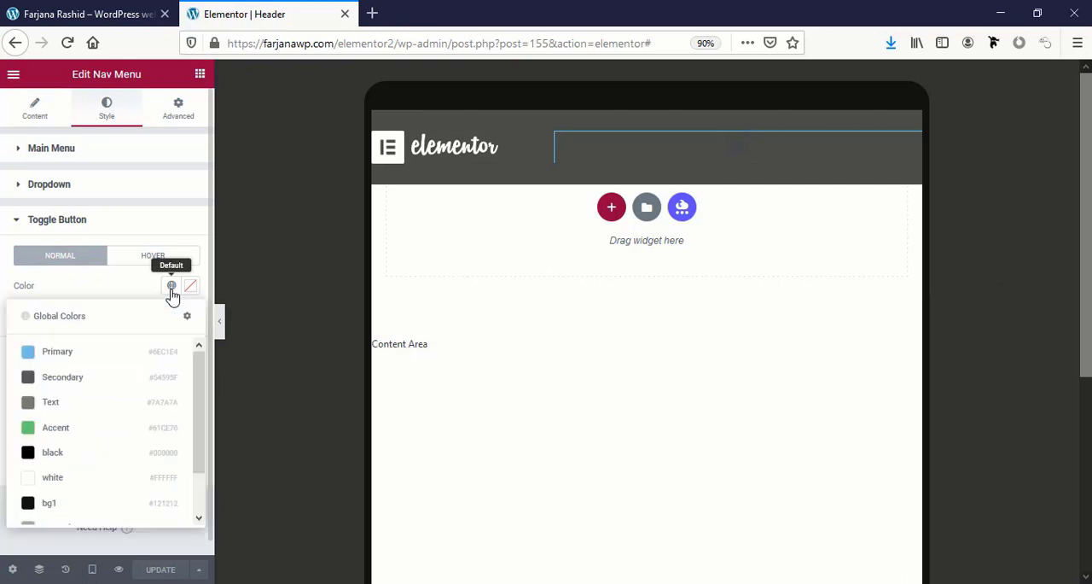
left_click(97, 477)
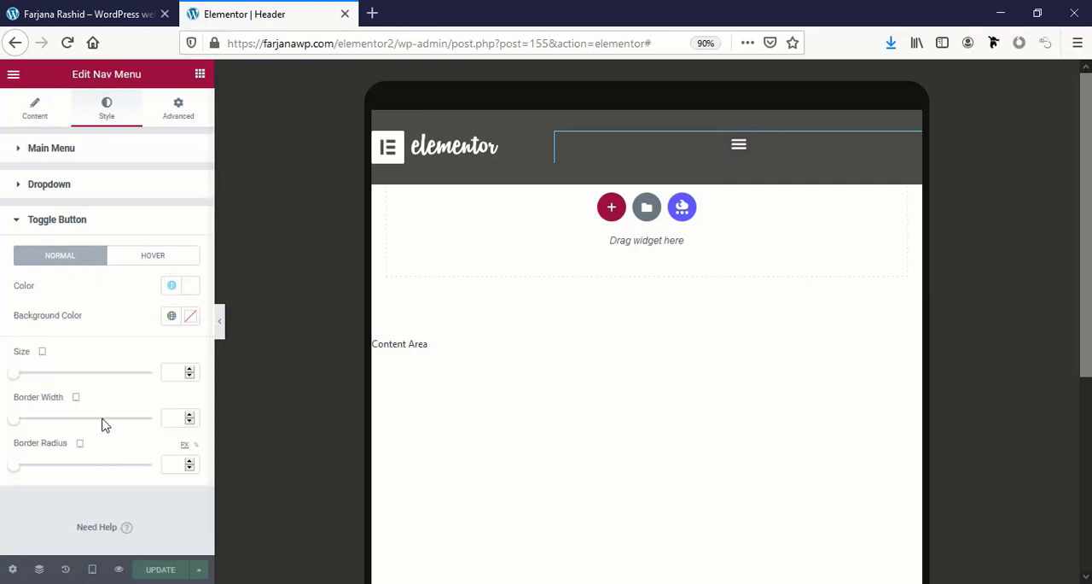
Make the nav menu toggle button's background color fully transparent.
left_click(172, 315)
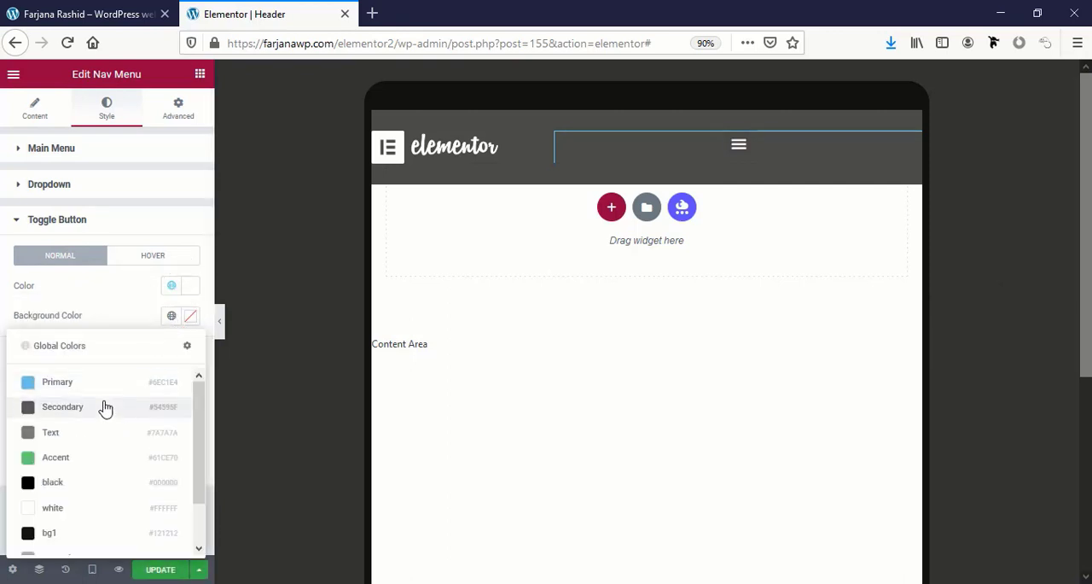
left_click(191, 316)
left_click_drag(102, 514, 24, 513)
left_click(113, 270)
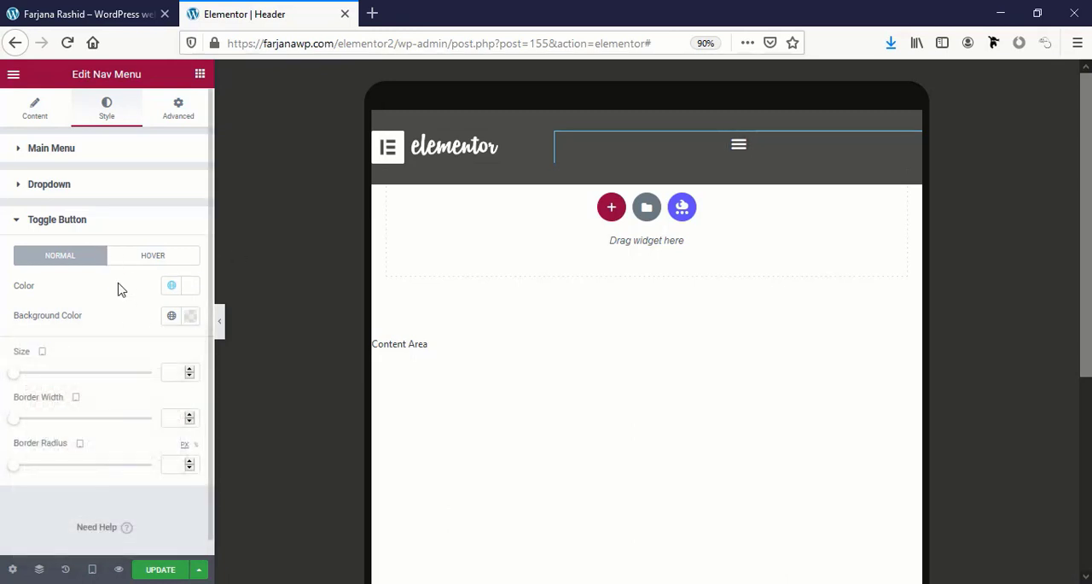
left_click(19, 228)
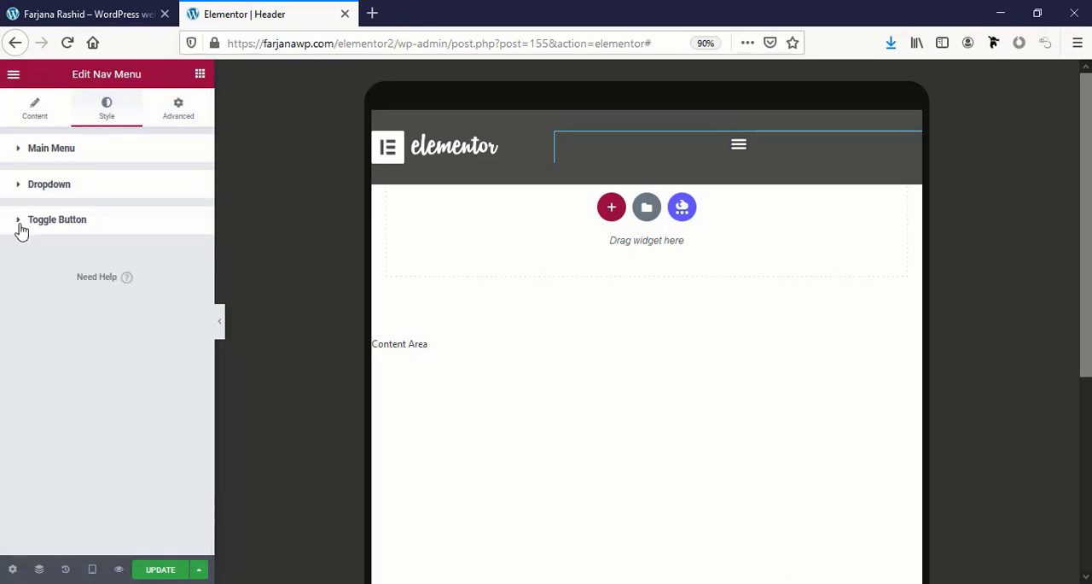
Set the nav menu's Toggle Align to right in its mobile dropdown settings.
left_click(36, 109)
scroll(140, 471, "down", 3)
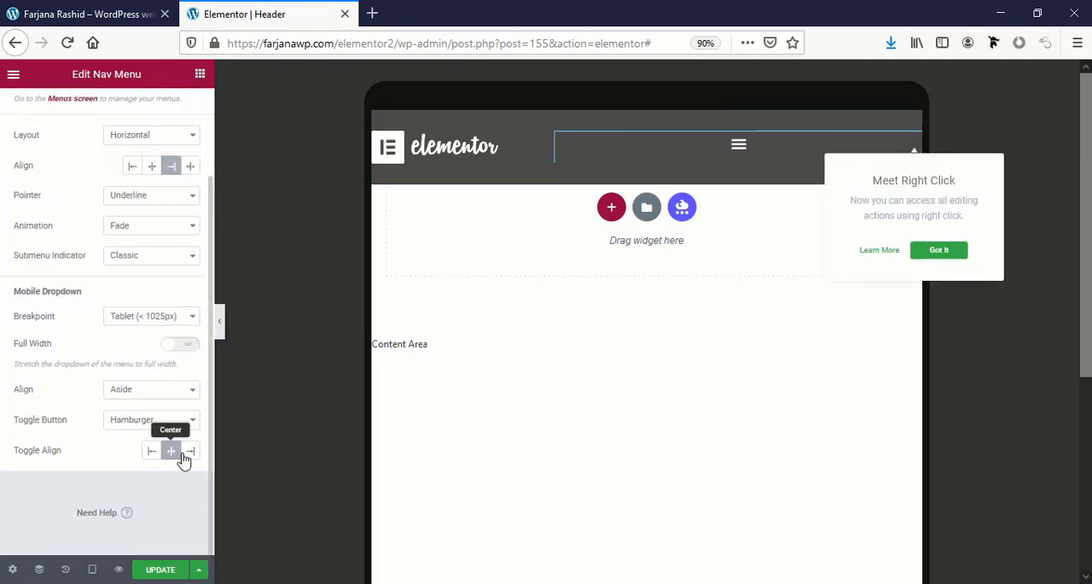
left_click(190, 454)
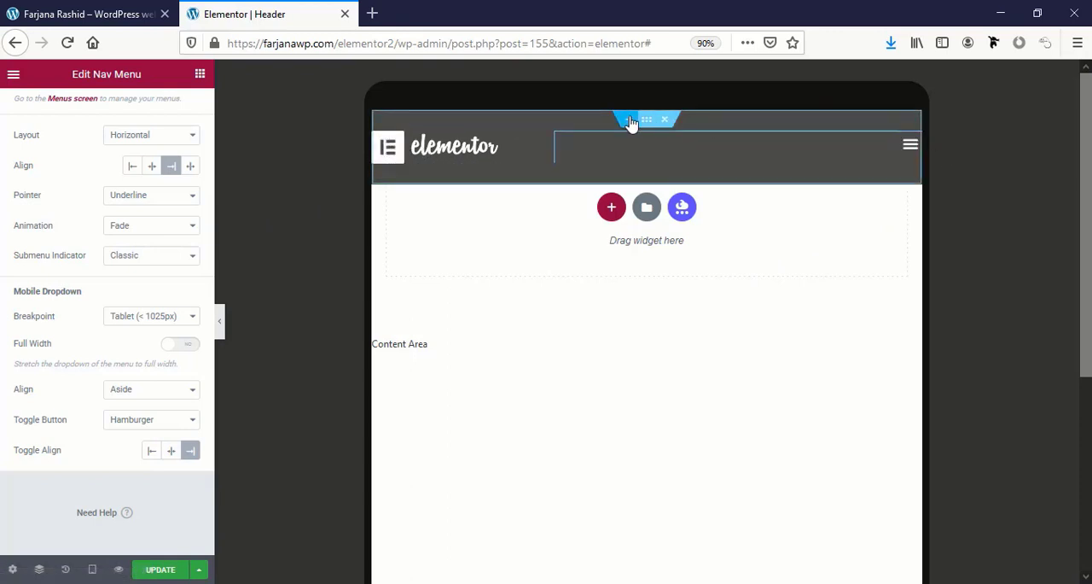
Unlink the header section's tablet padding, set right and left to 20 px with top and bottom at 0, and update the template.
left_click(645, 121)
left_click(166, 120)
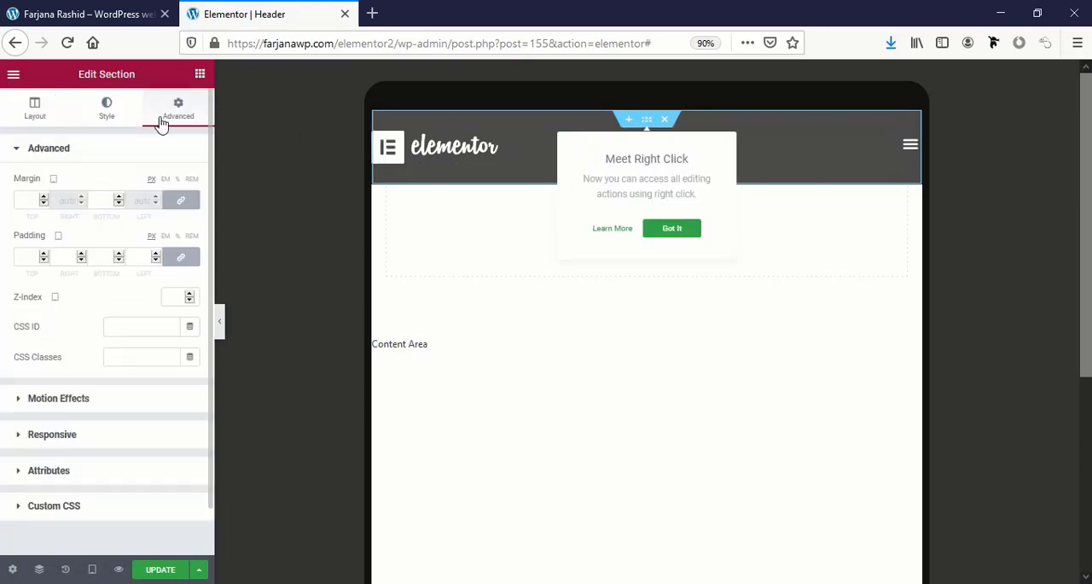
left_click(179, 254)
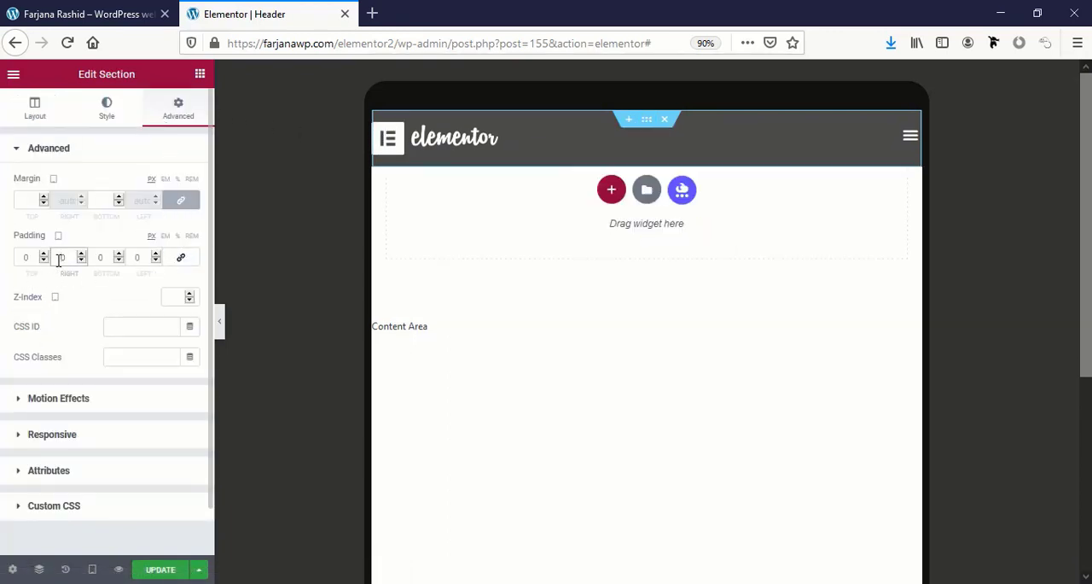
left_click(59, 258)
type("20")
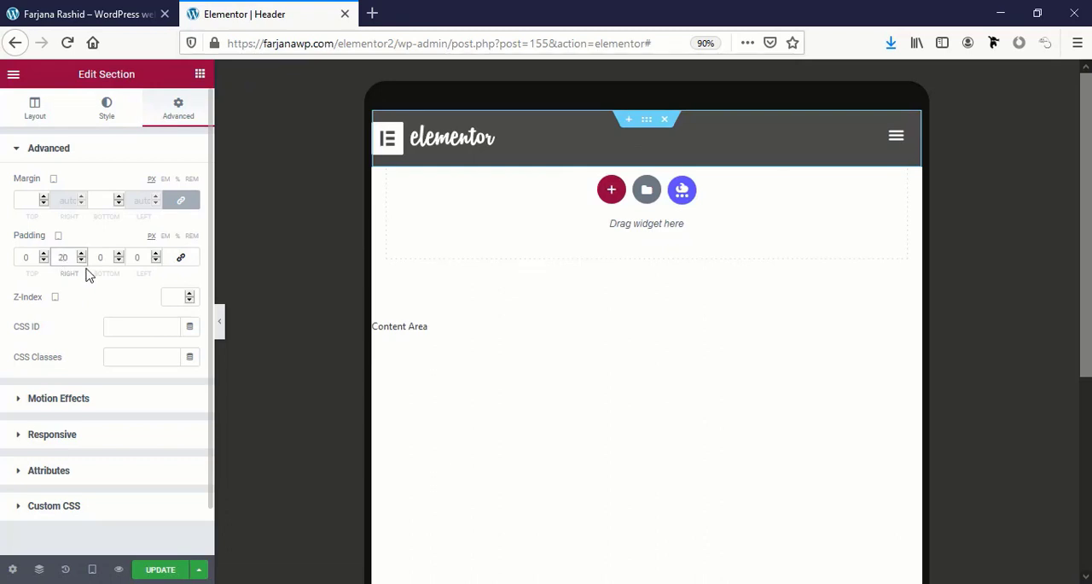
left_click(132, 259)
type("20")
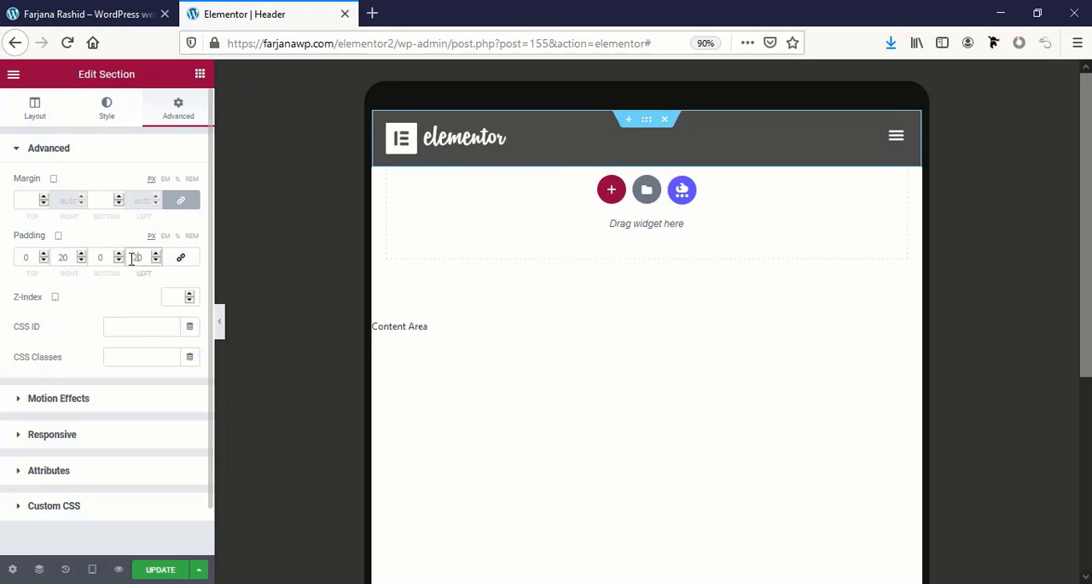
left_click(161, 570)
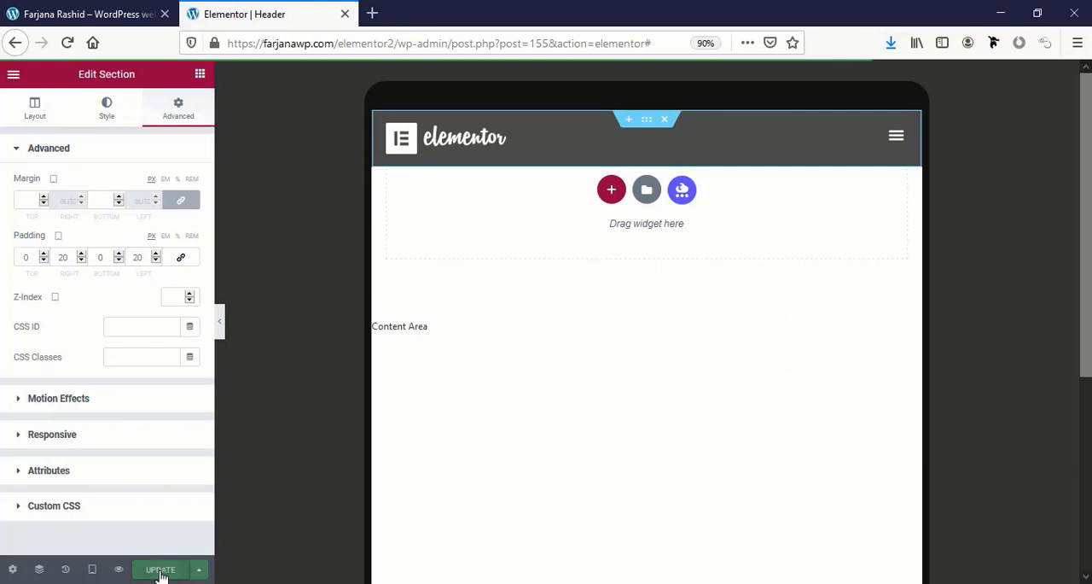
Preview the header at mobile size and set the logo column's width to 50%.
left_click(92, 568)
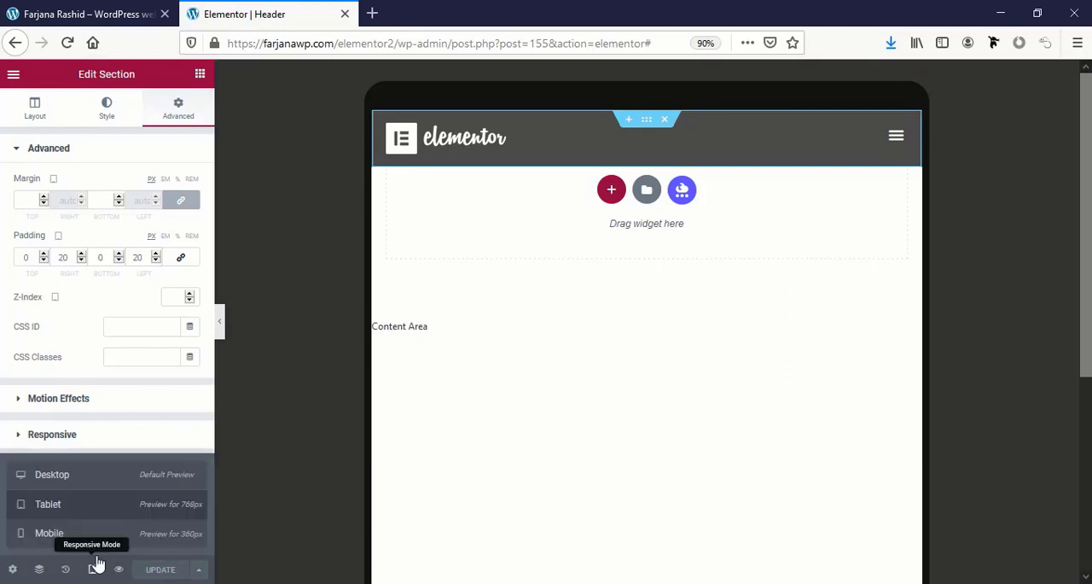
left_click(100, 536)
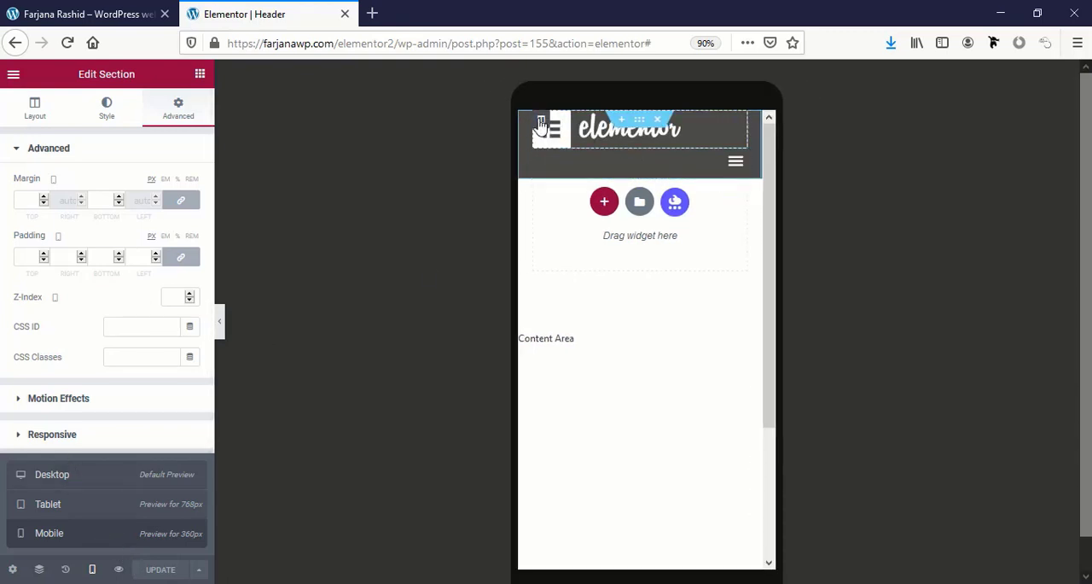
left_click(540, 120)
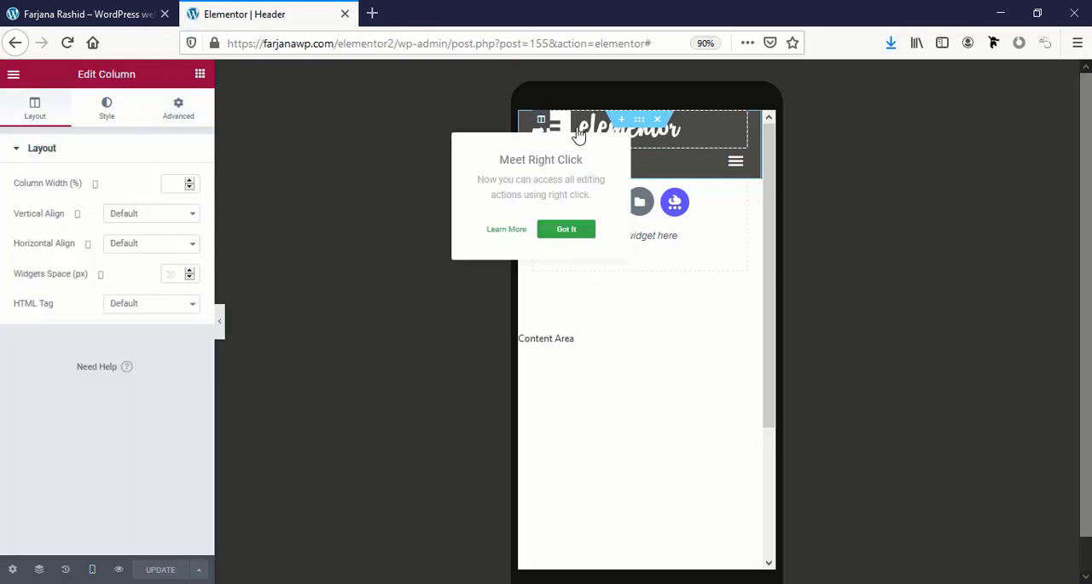
left_click(178, 184)
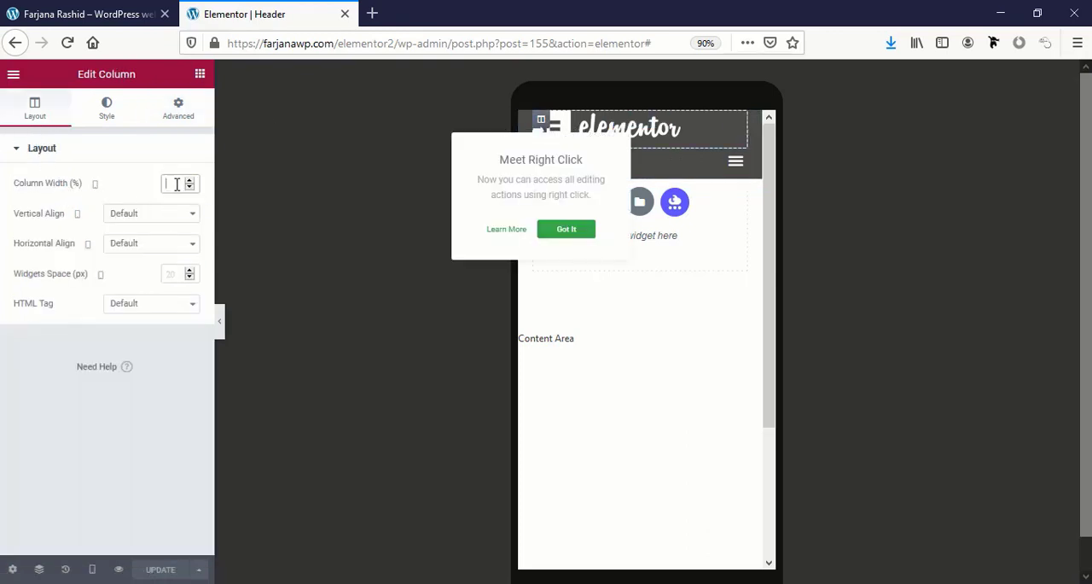
type("50")
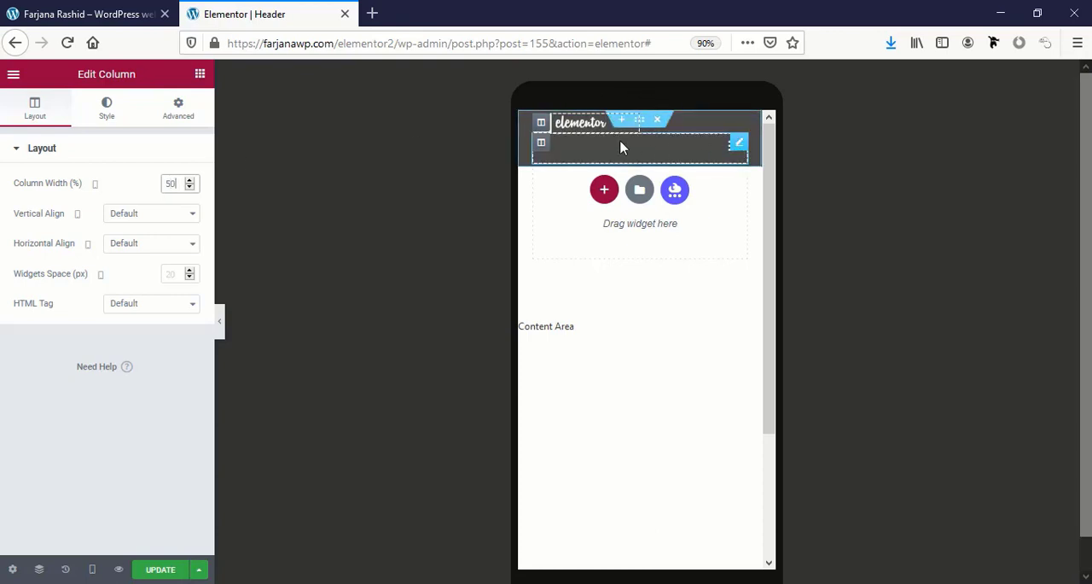
Set the header's mobile column widths to 20% for the nav menu column and 80% for the logo column.
left_click(540, 147)
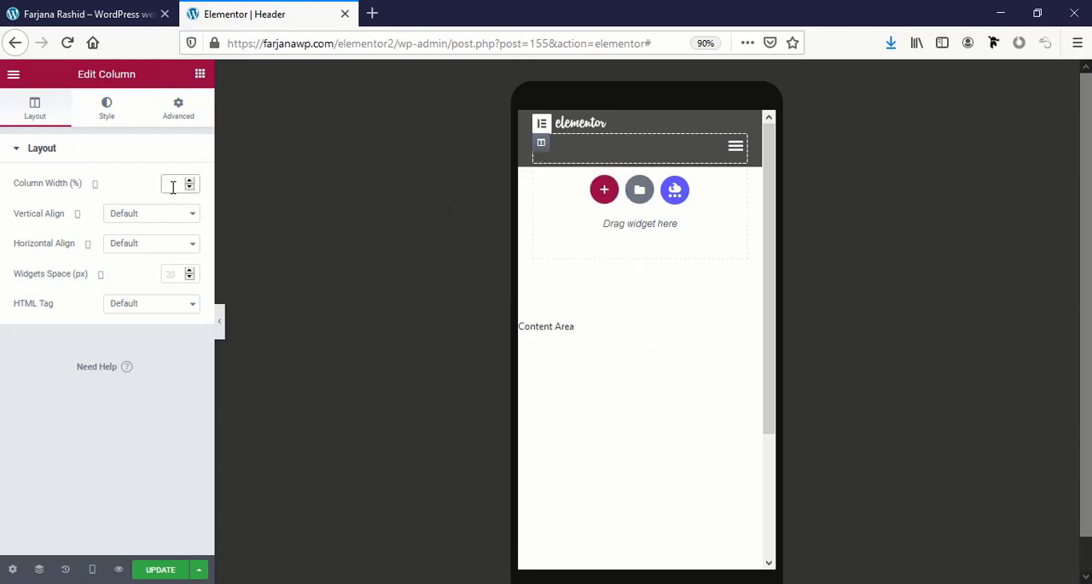
type("50")
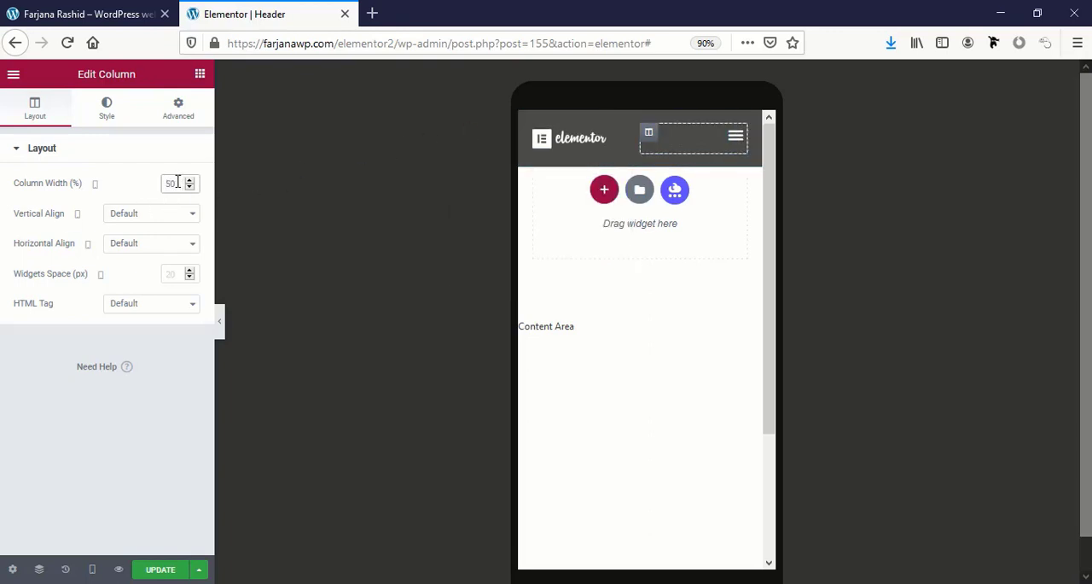
type("2")
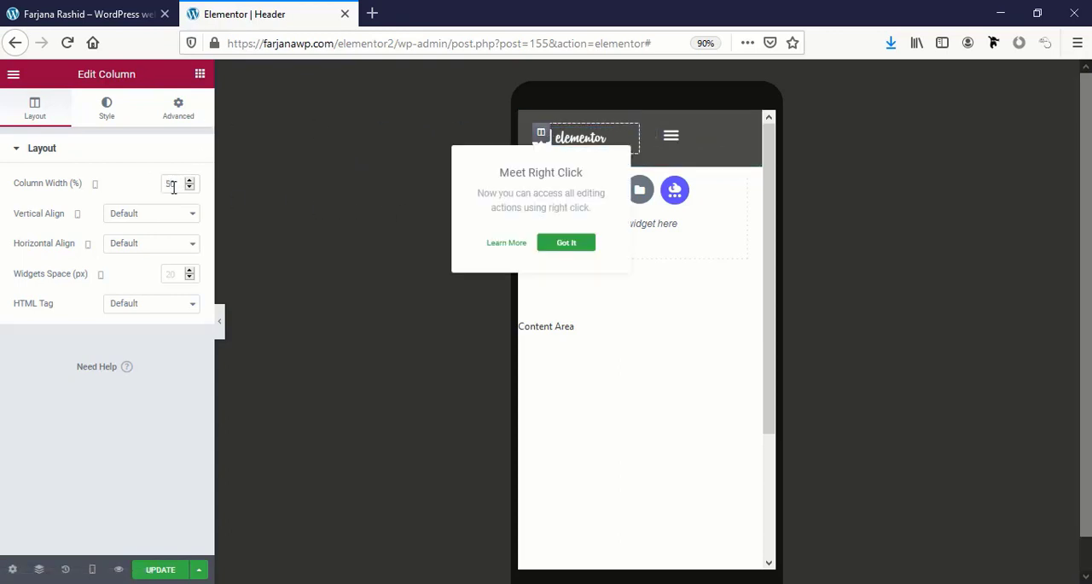
type("8")
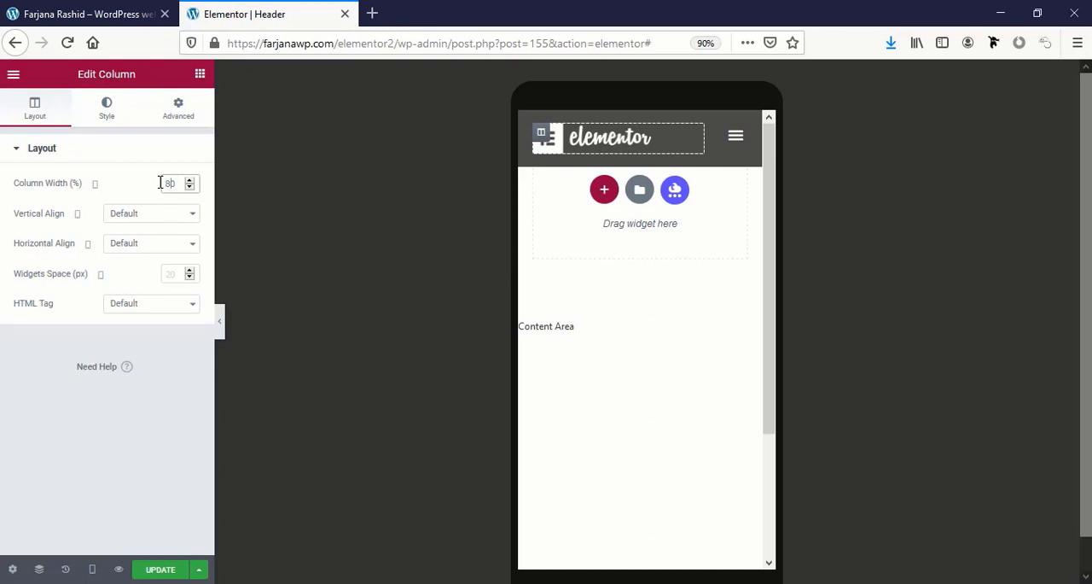
Enable Full Width for the nav menu's mobile dropdown and check the expanded menu at tablet and mobile sizes.
left_click(733, 147)
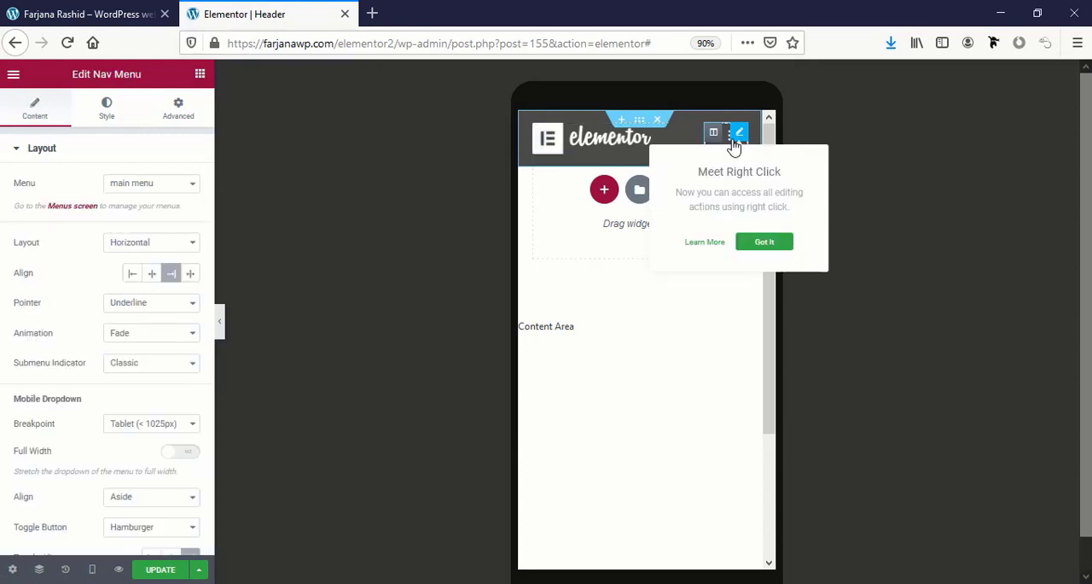
left_click(728, 142)
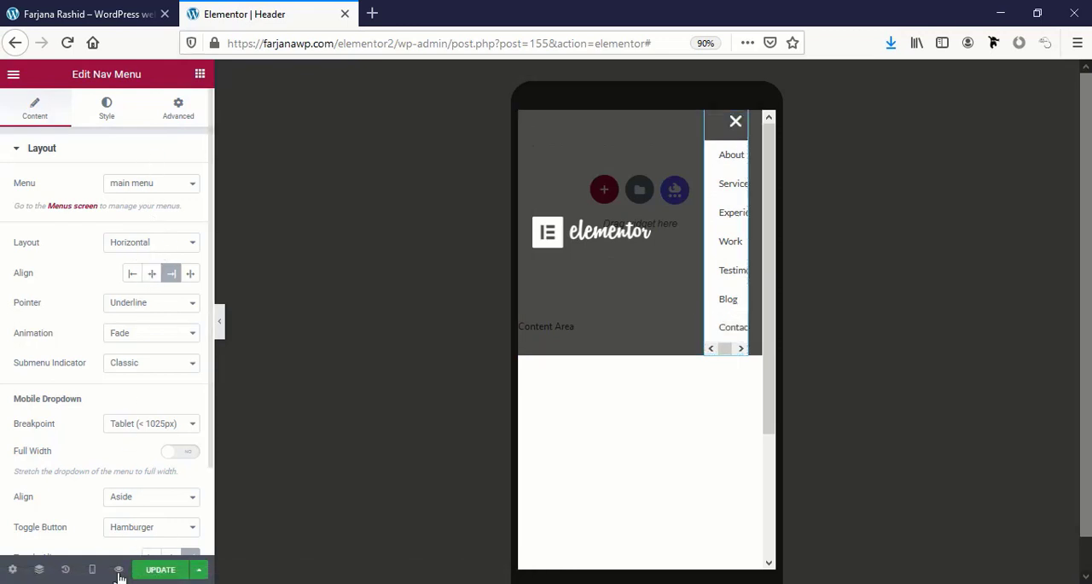
left_click(93, 569)
left_click(73, 503)
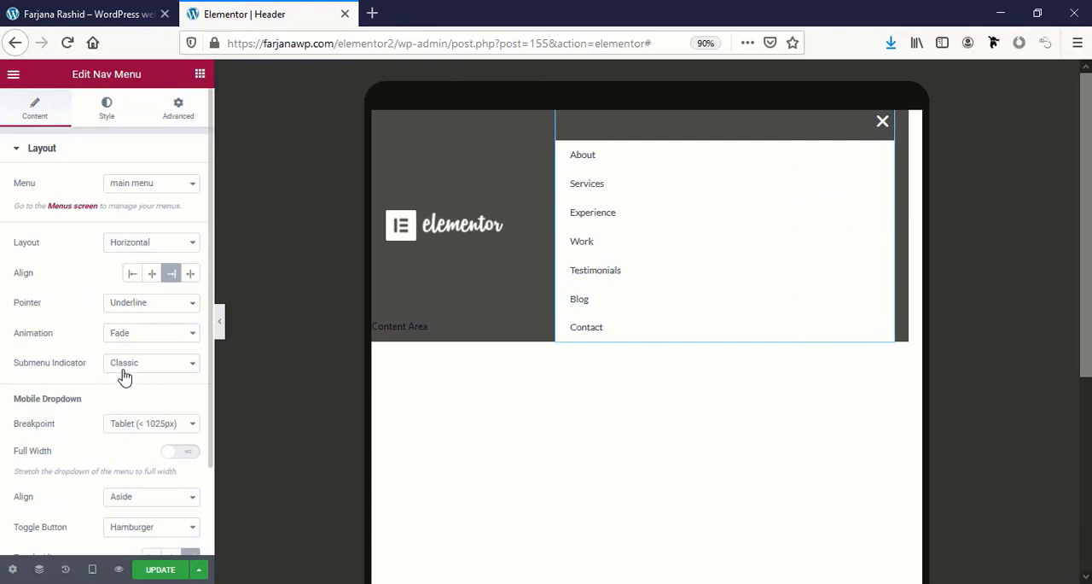
scroll(95, 292, "down", 1)
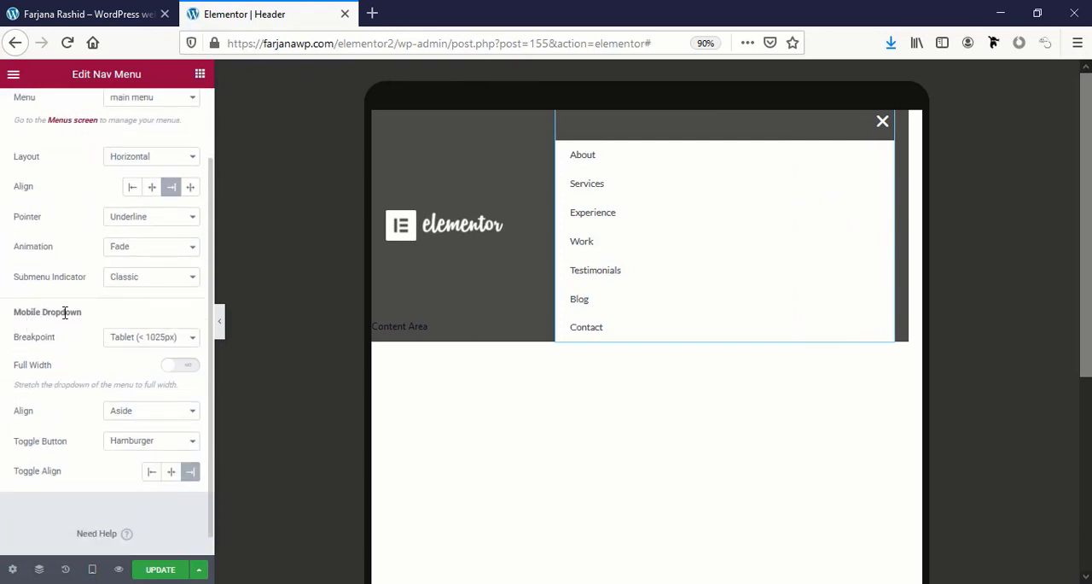
left_click(180, 368)
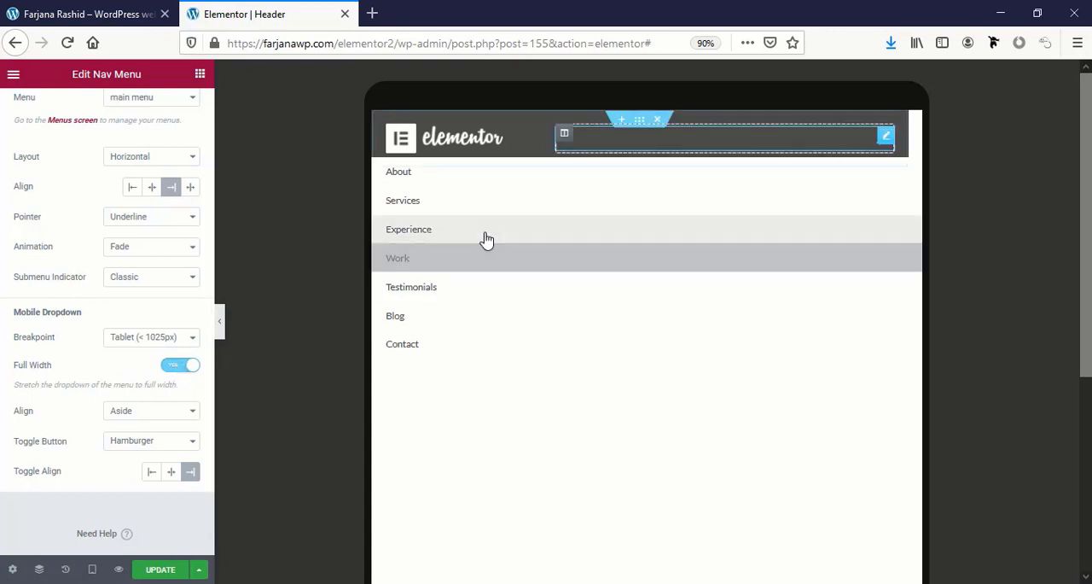
left_click(93, 568)
left_click(85, 532)
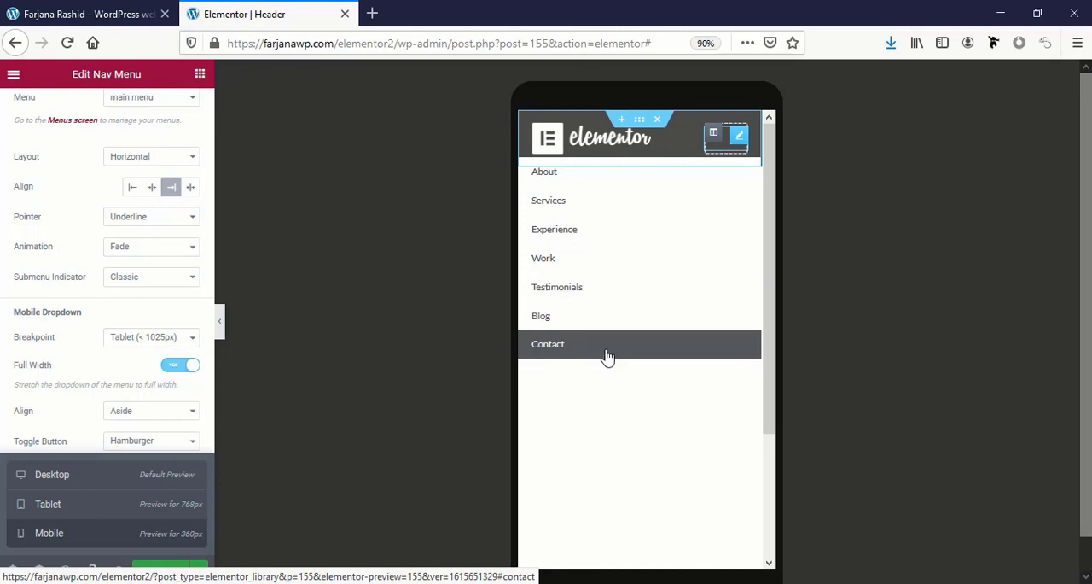
Style the nav menu dropdown in tablet preview with the global black background color and the global white text color.
scroll(56, 347, "up", 2)
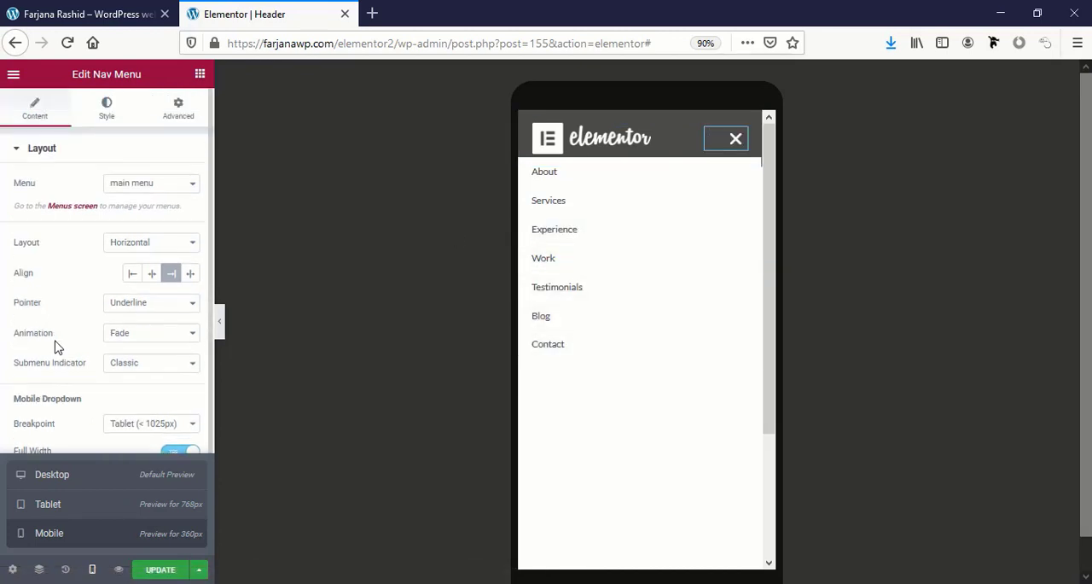
left_click(107, 109)
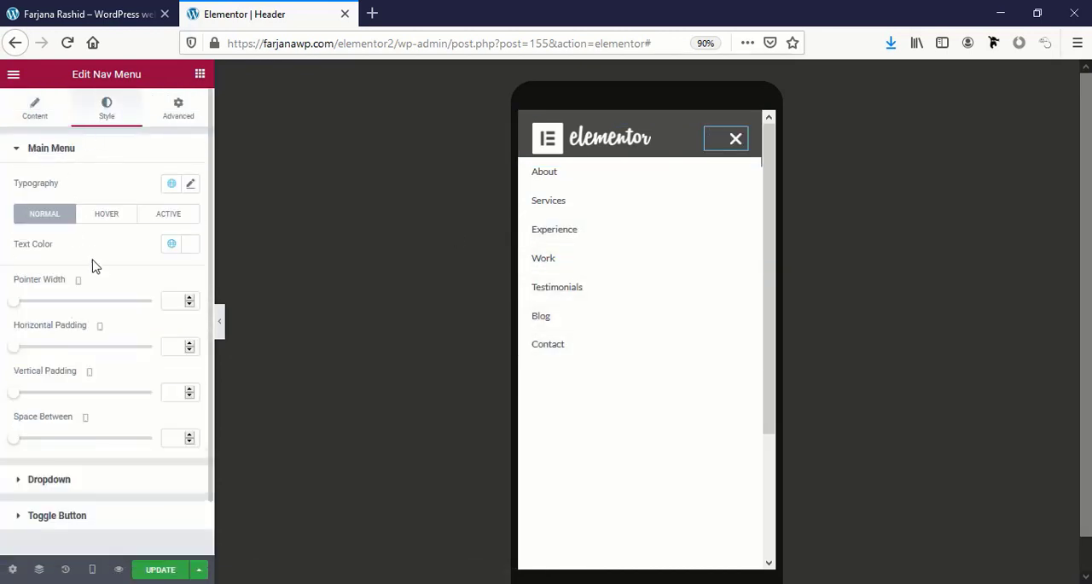
scroll(69, 366, "down", 1)
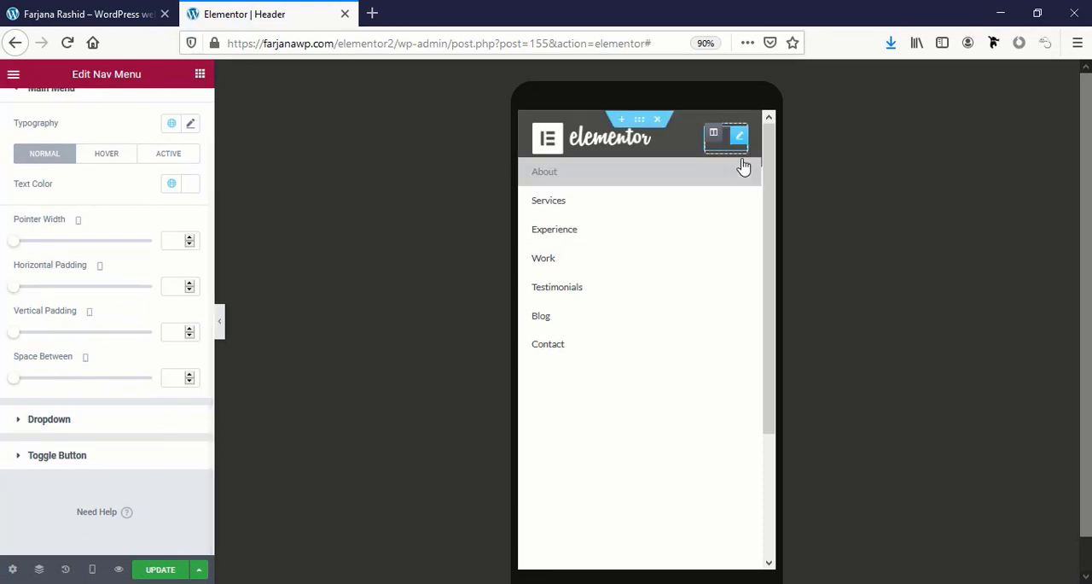
left_click(92, 568)
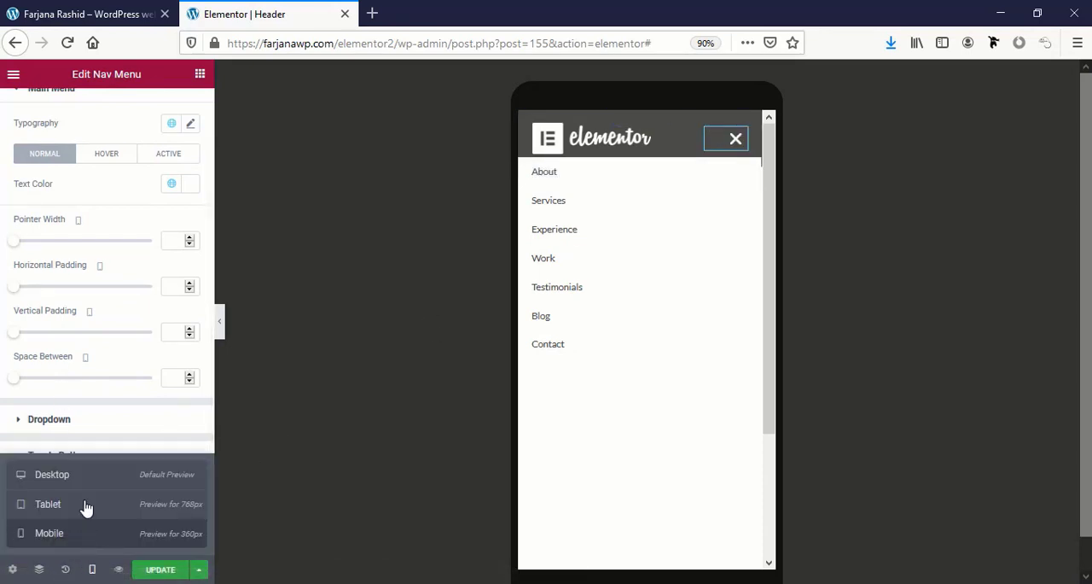
left_click(86, 504)
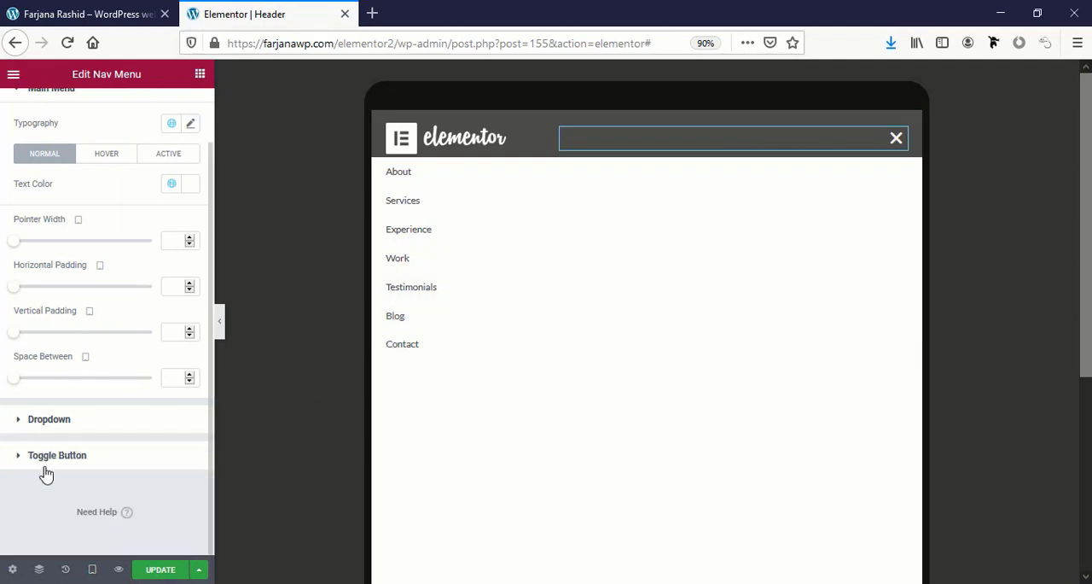
left_click(48, 419)
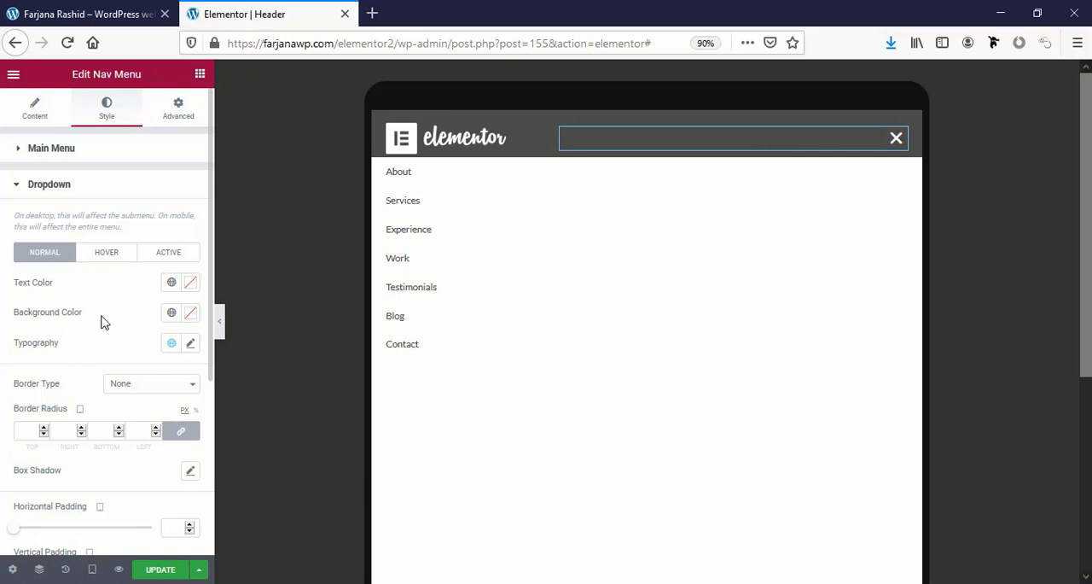
left_click(169, 314)
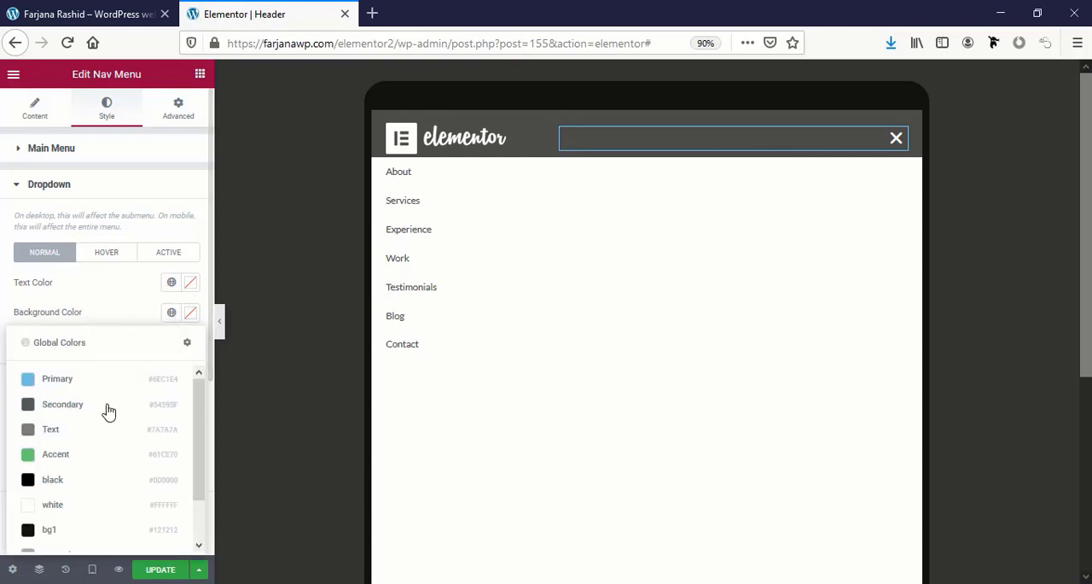
left_click(58, 477)
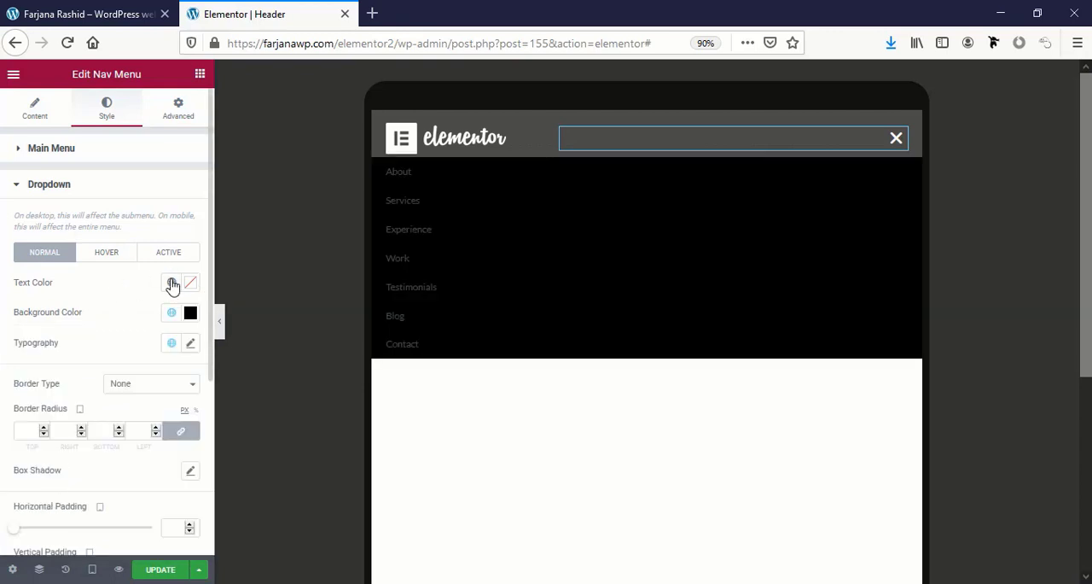
left_click(172, 283)
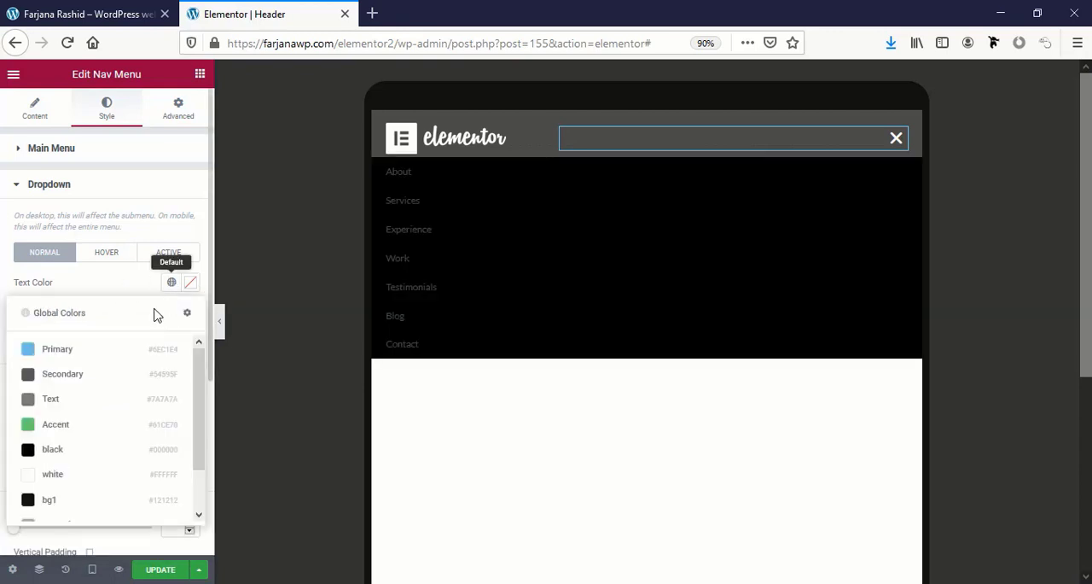
left_click(57, 479)
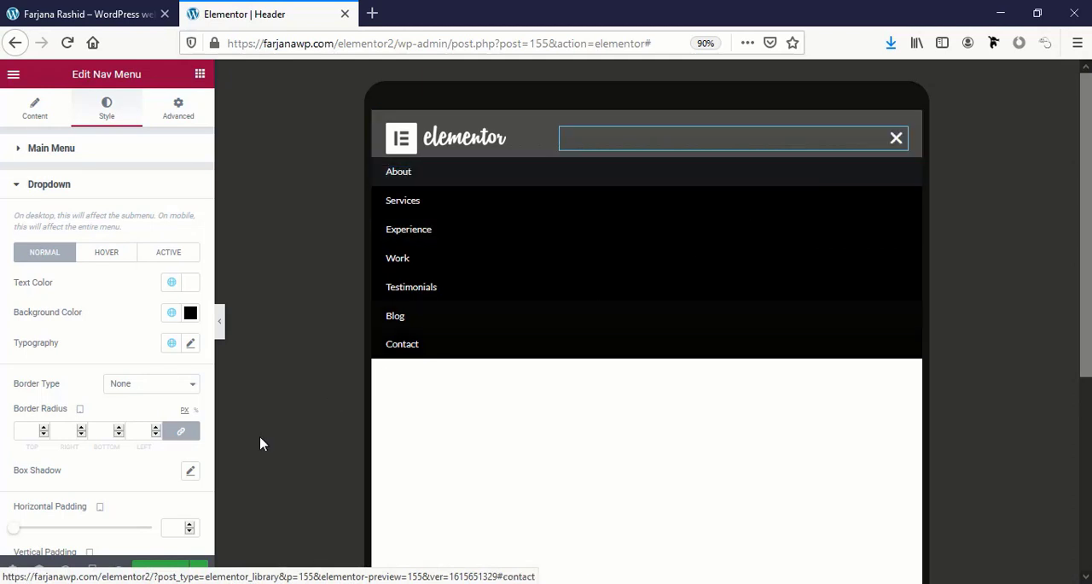
Preview the restyled dropdown at mobile size and update the header template.
mouse_move(92, 573)
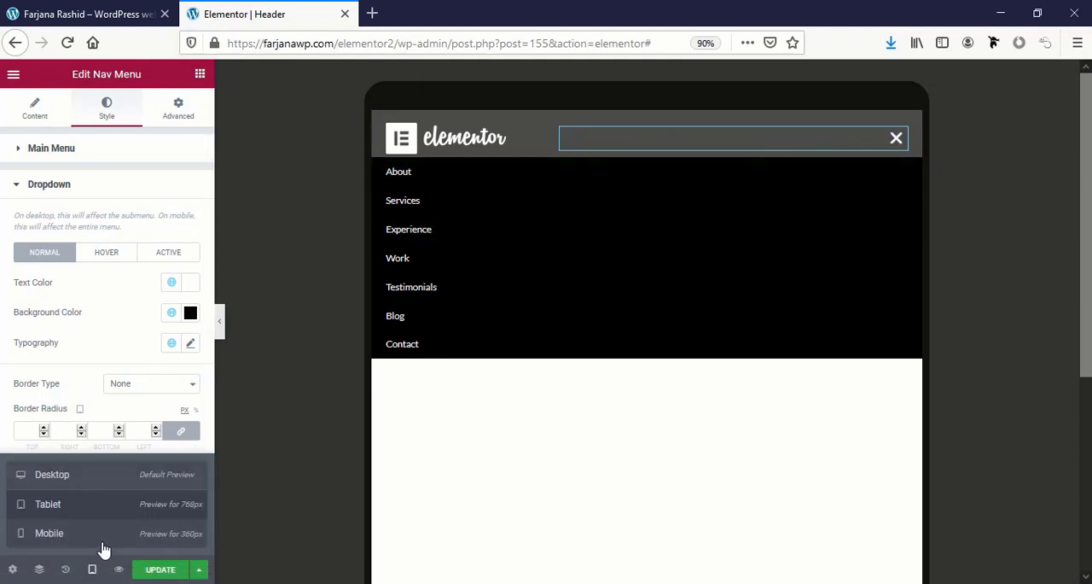
left_click(103, 548)
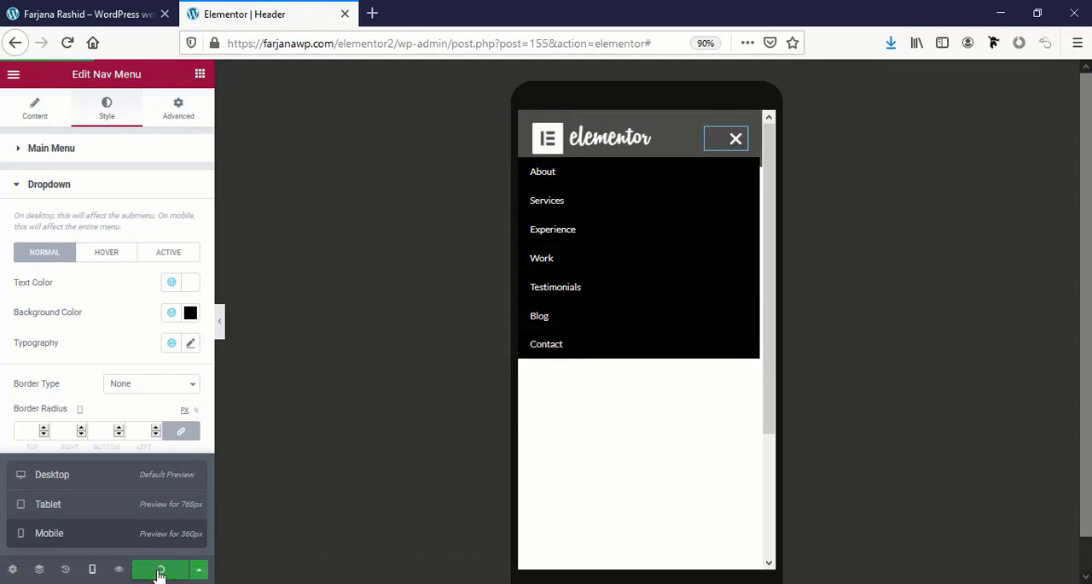
left_click(160, 570)
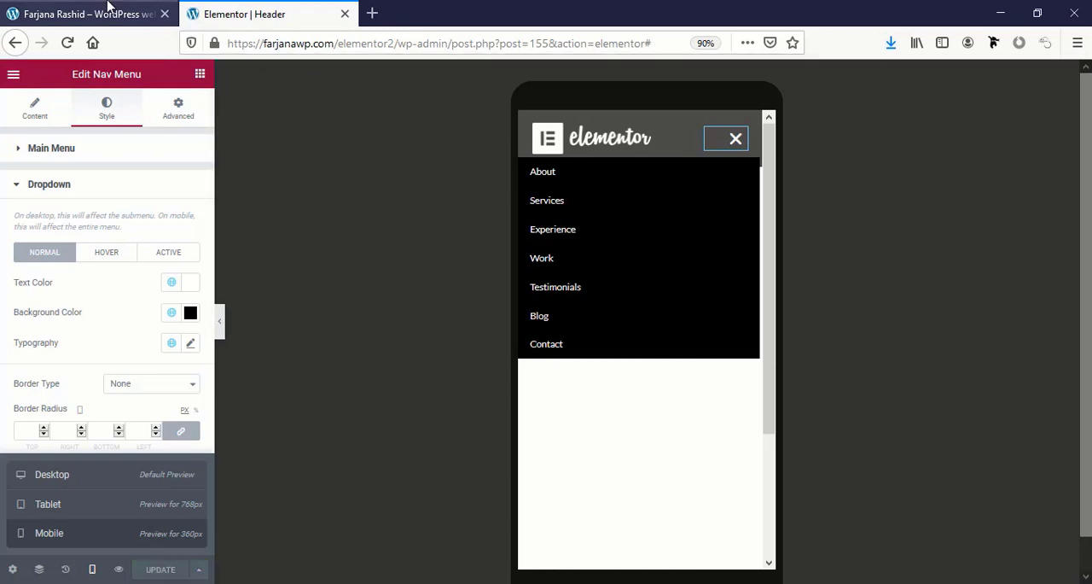
Reload the live portfolio page and test the header's hamburger menu in responsive design mode at iPhone 6/7/8 and iPad sizes.
left_click(81, 14)
left_click(67, 44)
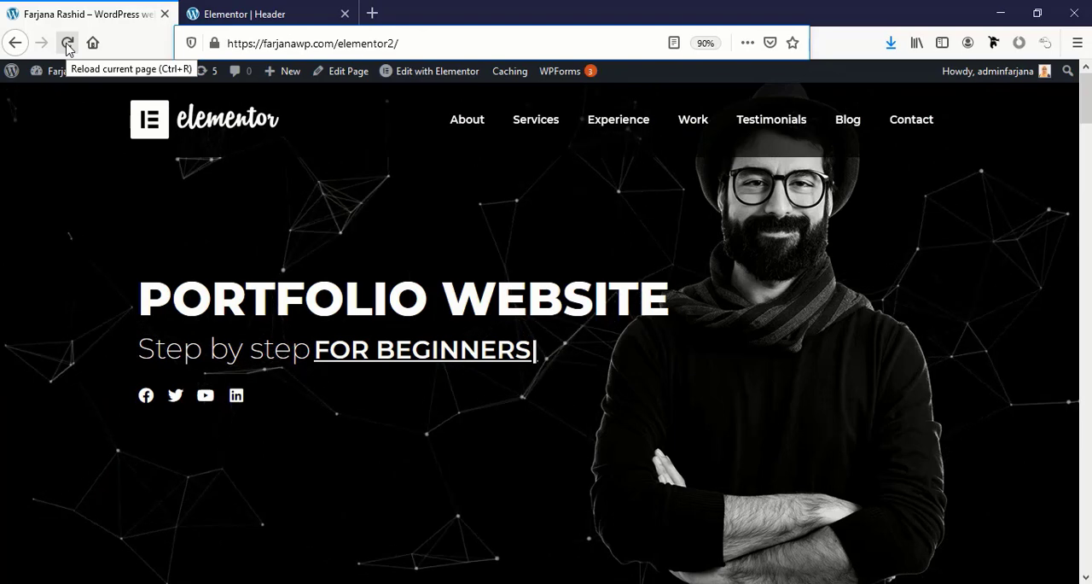
key("ctrl+shift+m")
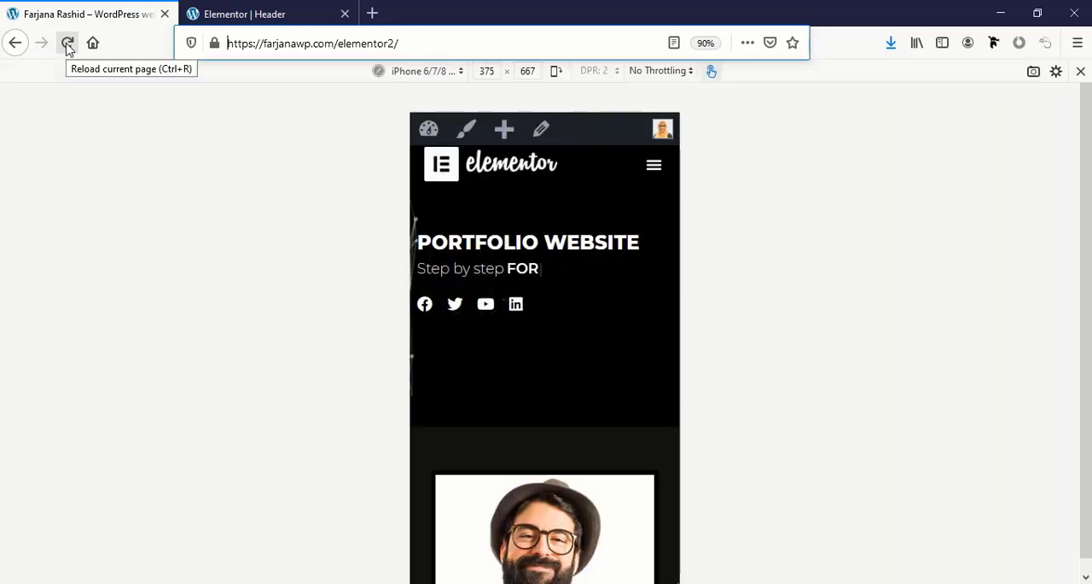
left_click(651, 173)
left_click(651, 173)
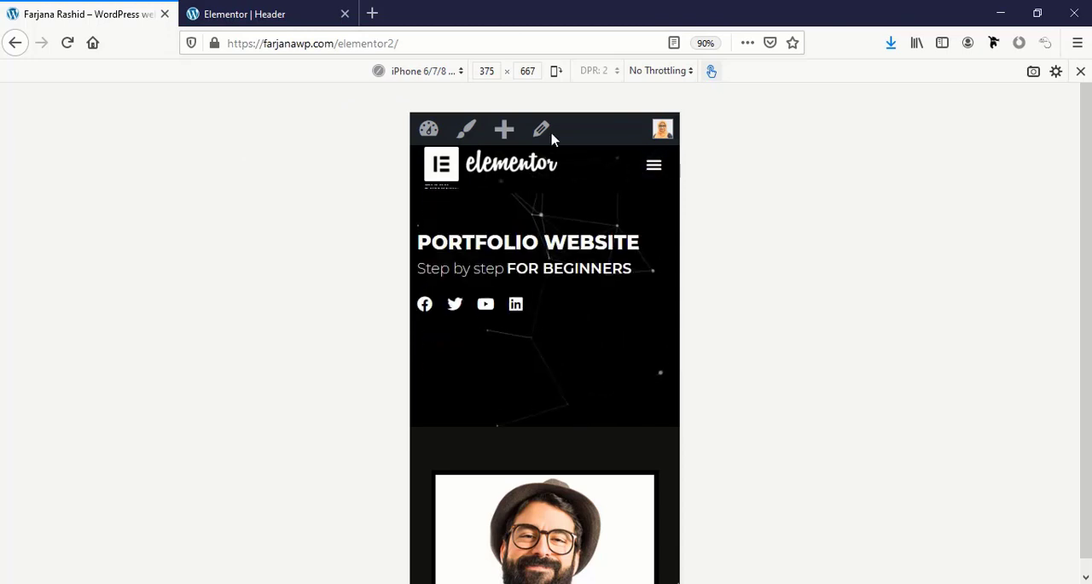
left_click(418, 71)
left_click(417, 120)
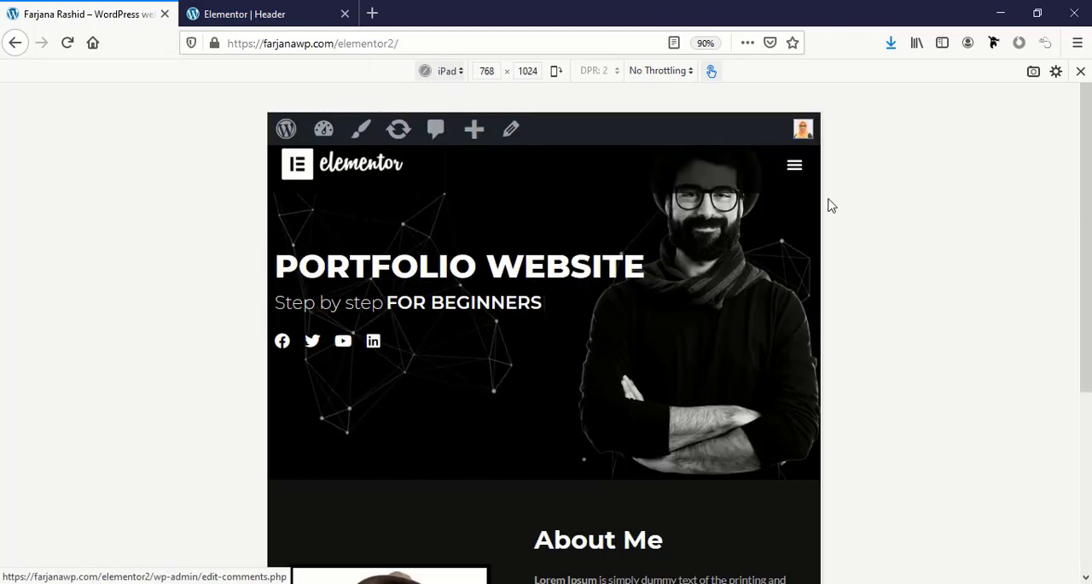
left_click(800, 166)
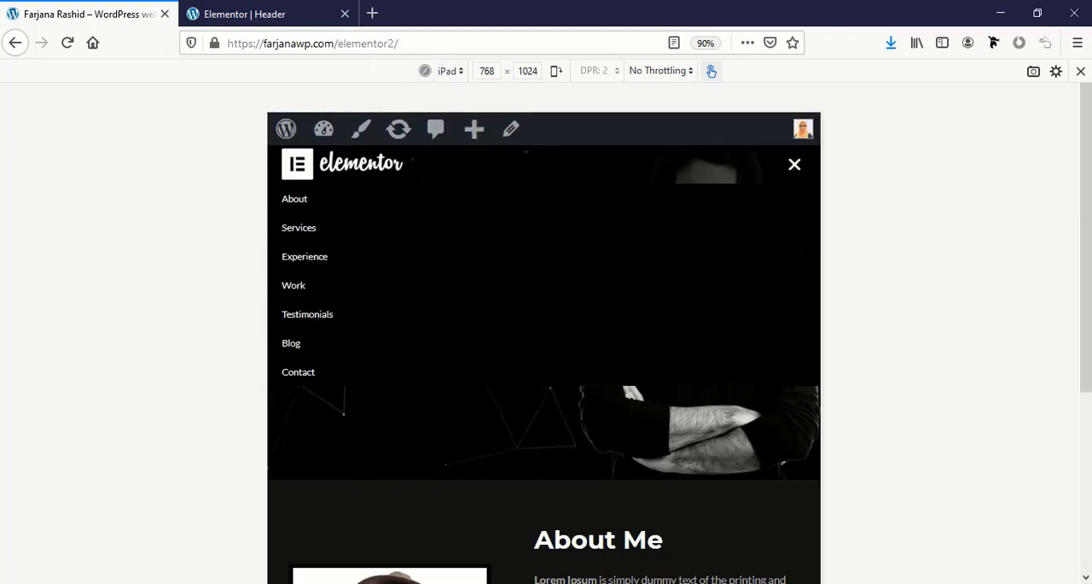
left_click(794, 164)
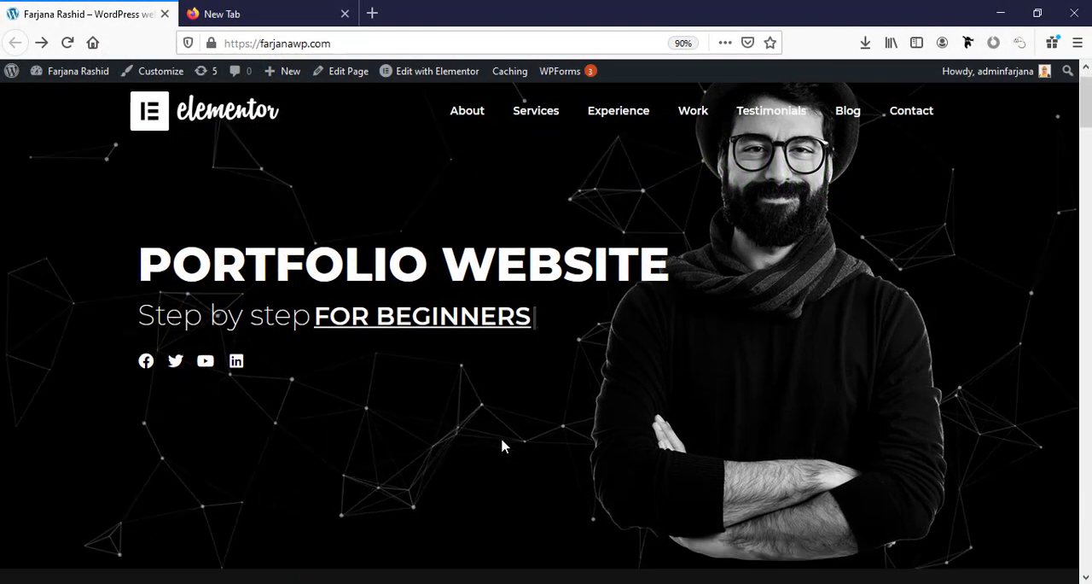
Go to the Latest blog section of the live site and open the post "How to be healthy and happy each day" to examine its layout.
scroll(502, 444, "down", 10)
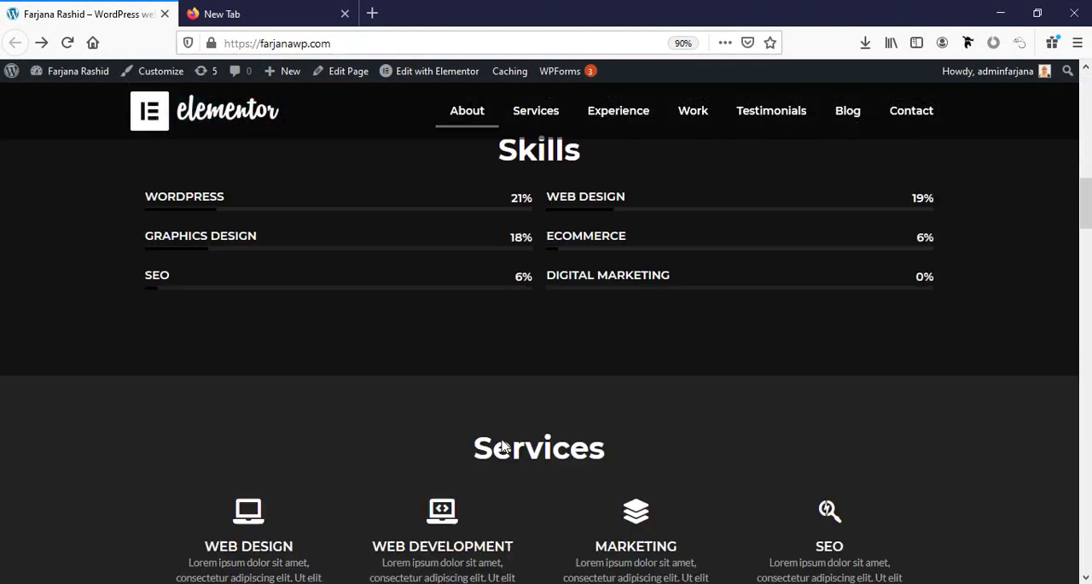
scroll(502, 446, "down", 12)
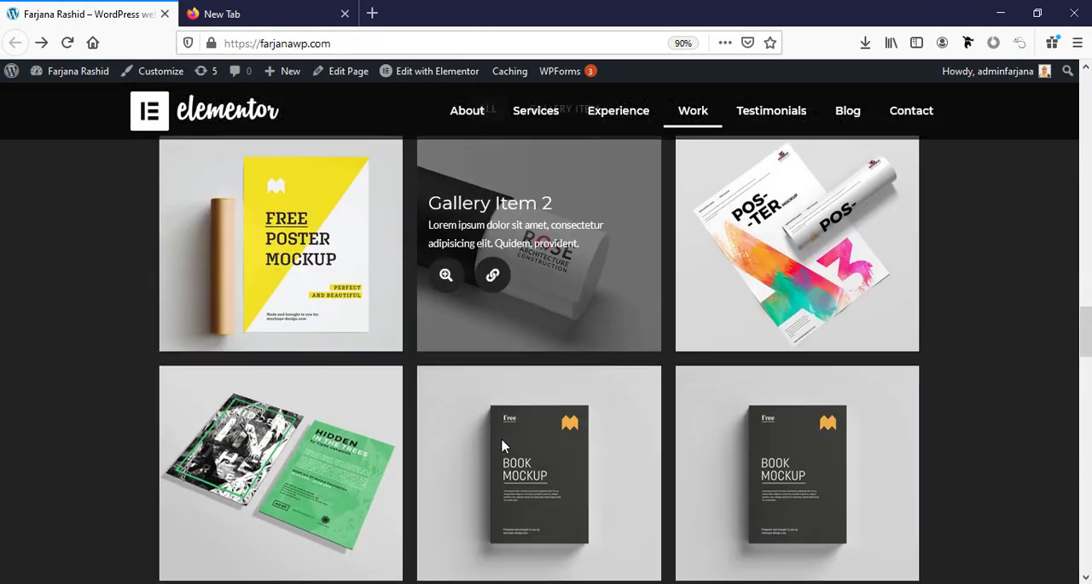
scroll(503, 444, "down", 12)
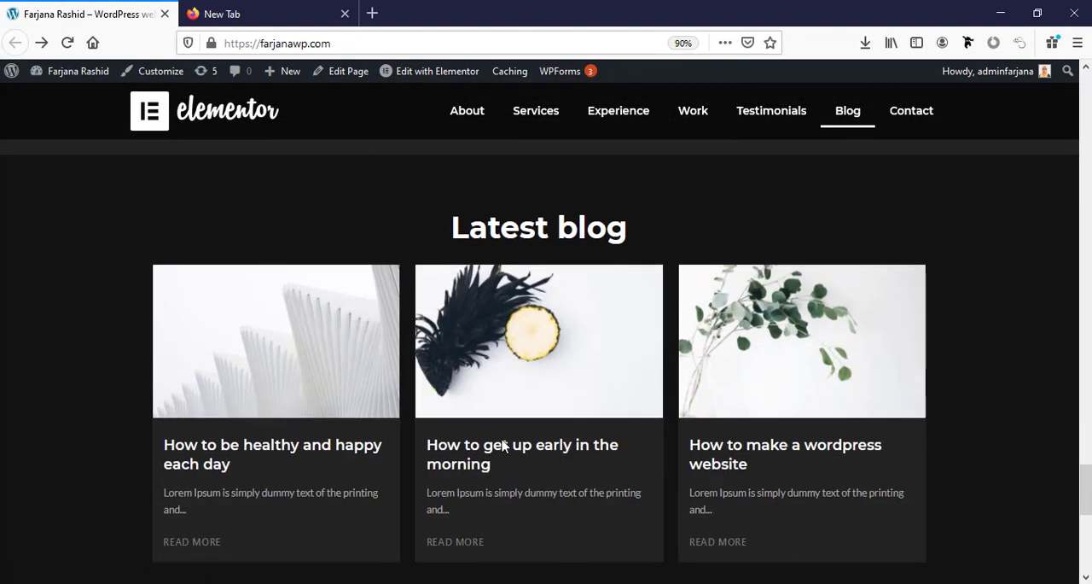
scroll(503, 444, "down", 3)
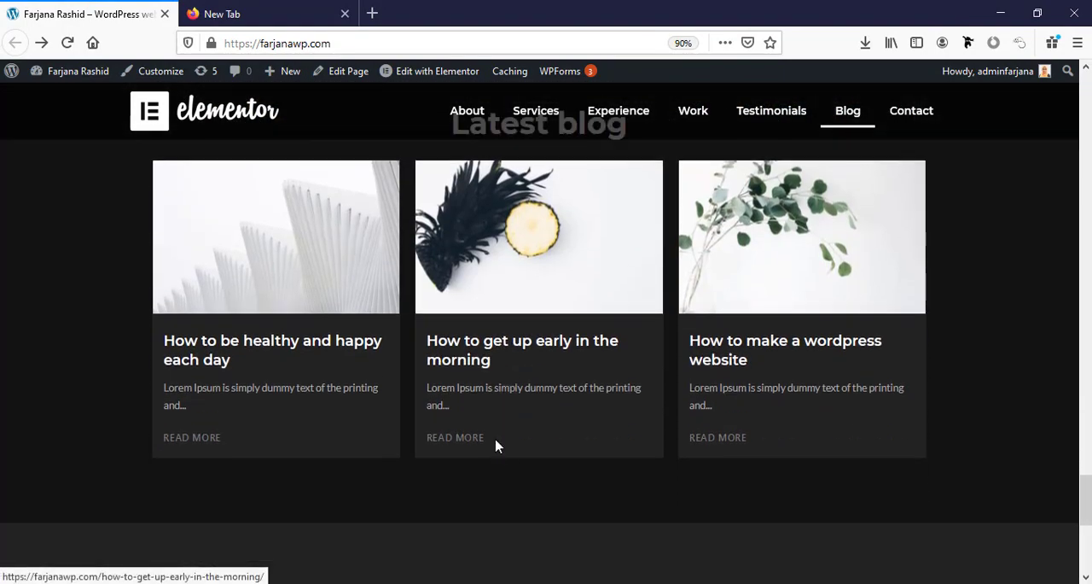
left_click(220, 373)
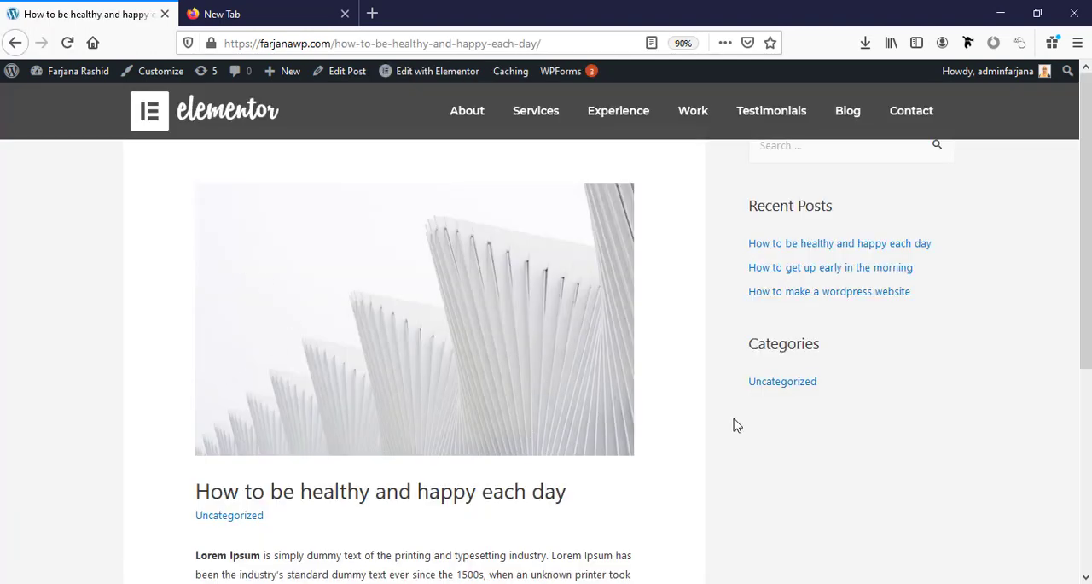
mouse_move(1086, 250)
left_mouse_down()
mouse_move(1086, 437)
mouse_move(1086, 252)
left_mouse_up()
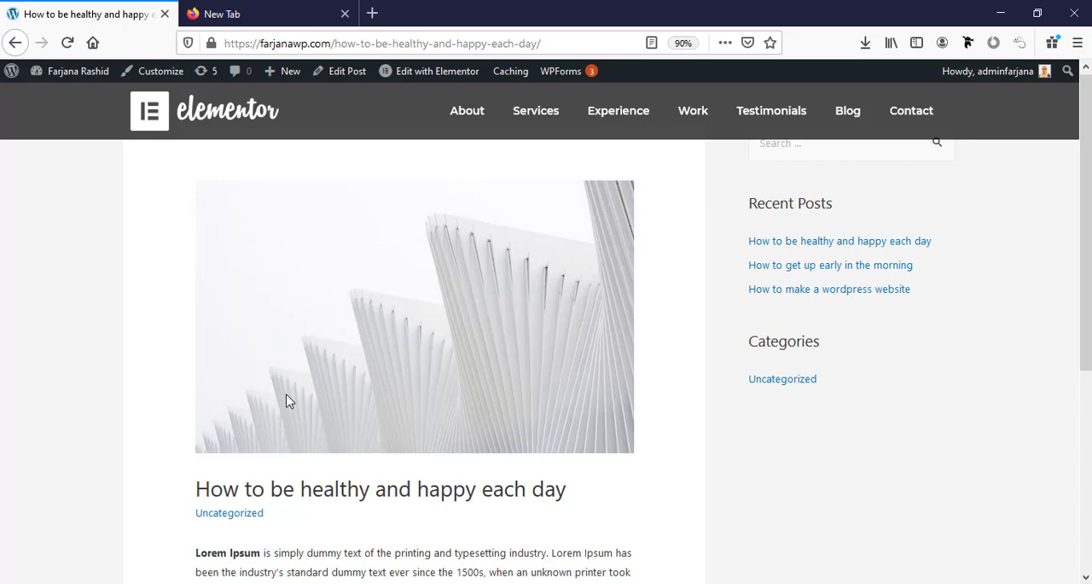
Open the site's WordPress dashboard in a new browser tab and go to the Theme Builder templates.
mouse_move(68, 70)
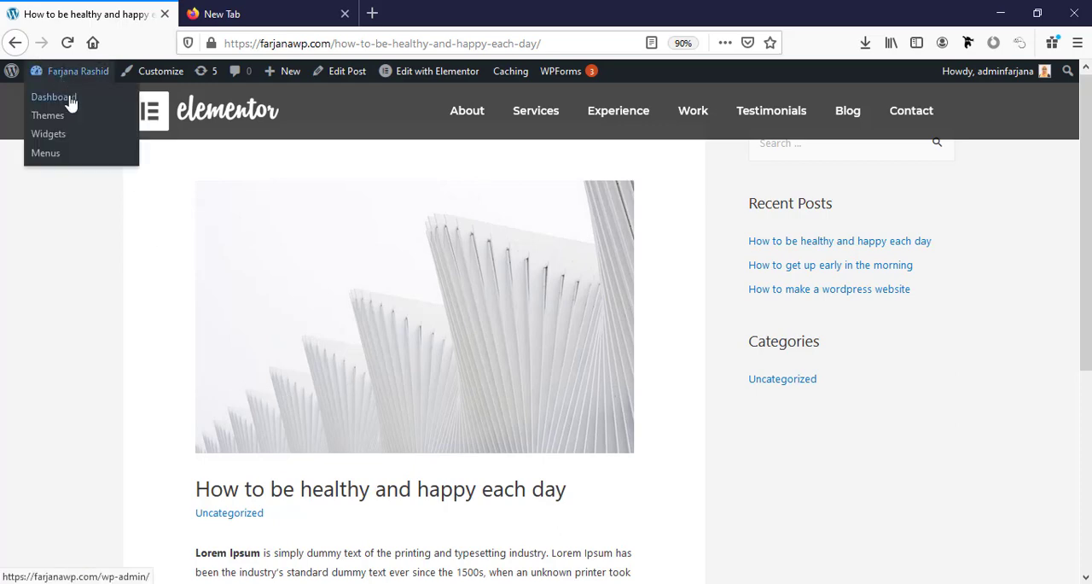
middle_click(70, 101)
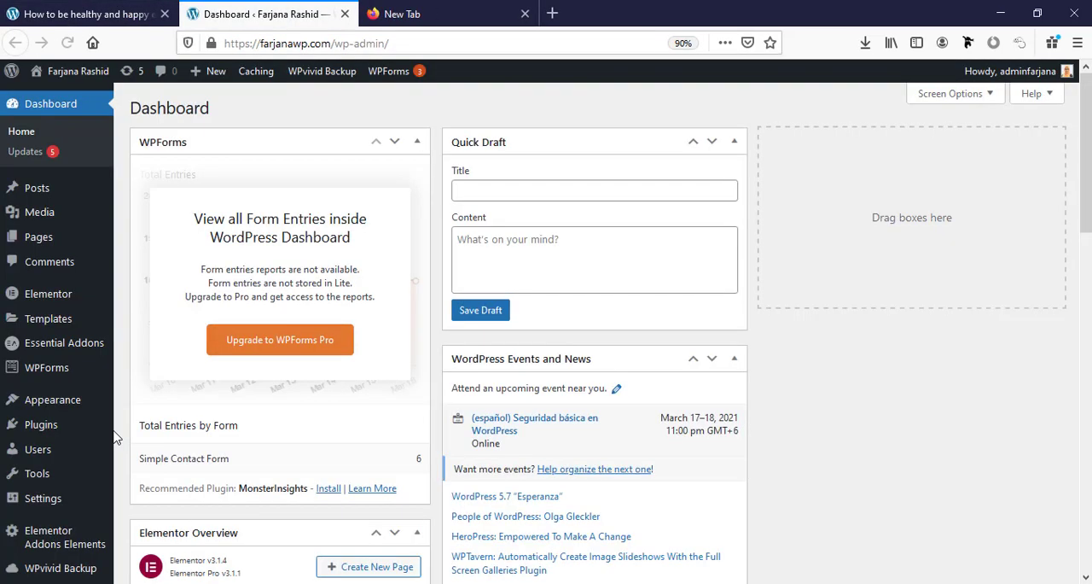
mouse_move(66, 329)
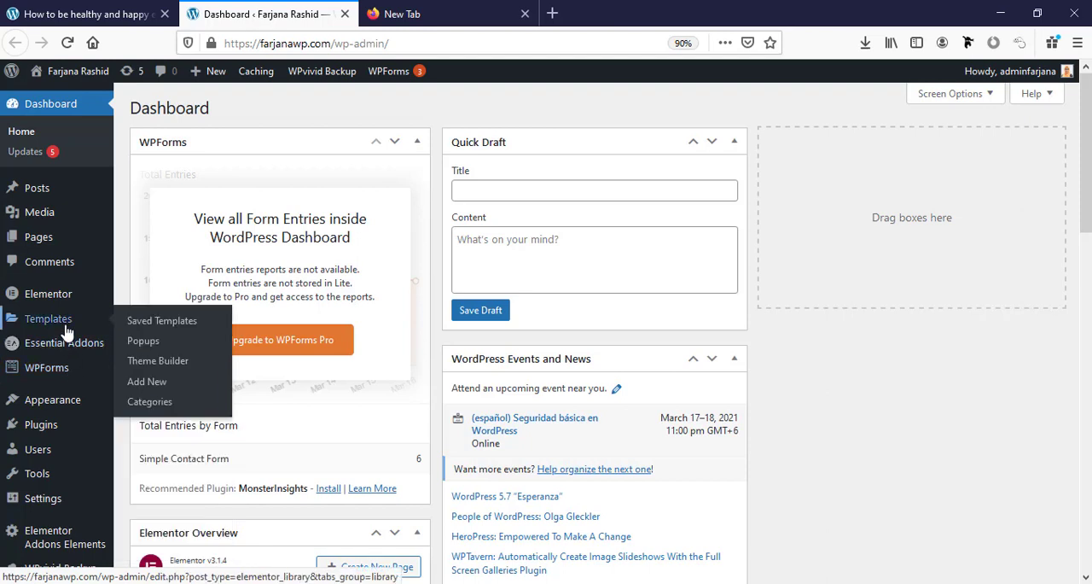
left_click(157, 361)
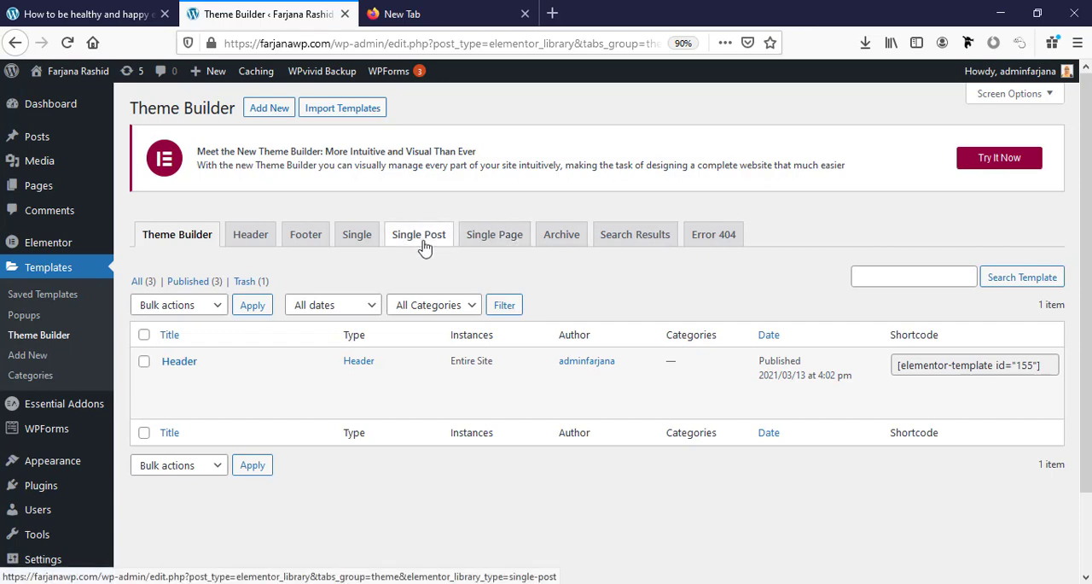
Create a new Single Post template named "Post".
left_click(422, 242)
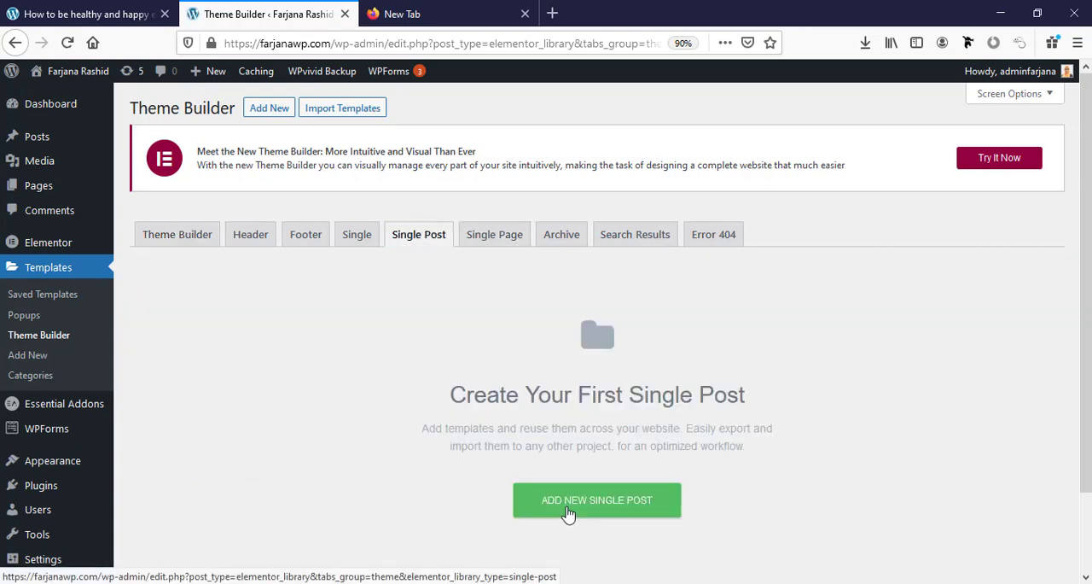
left_click(569, 510)
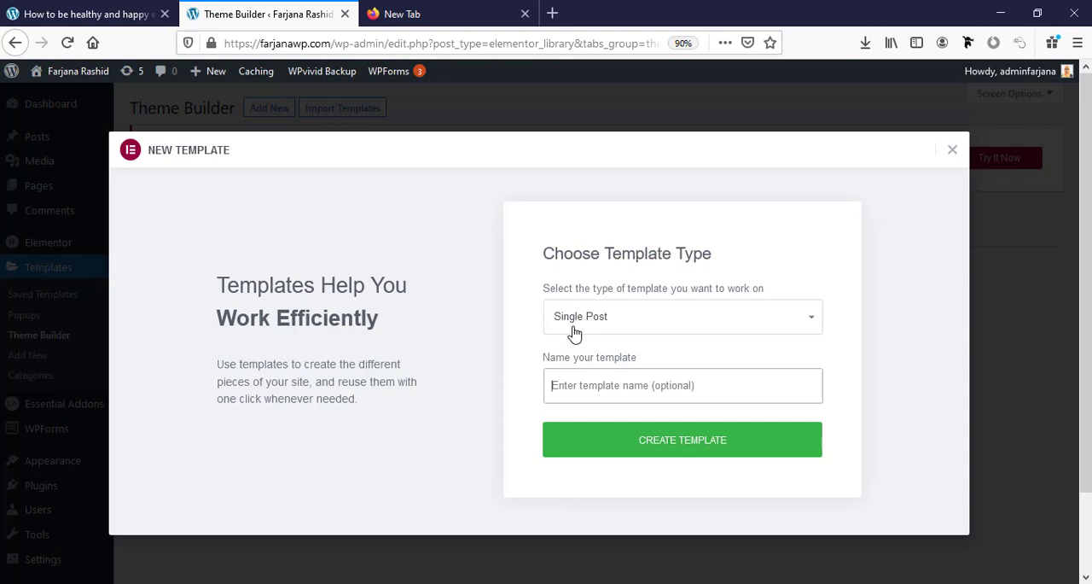
left_click(598, 388)
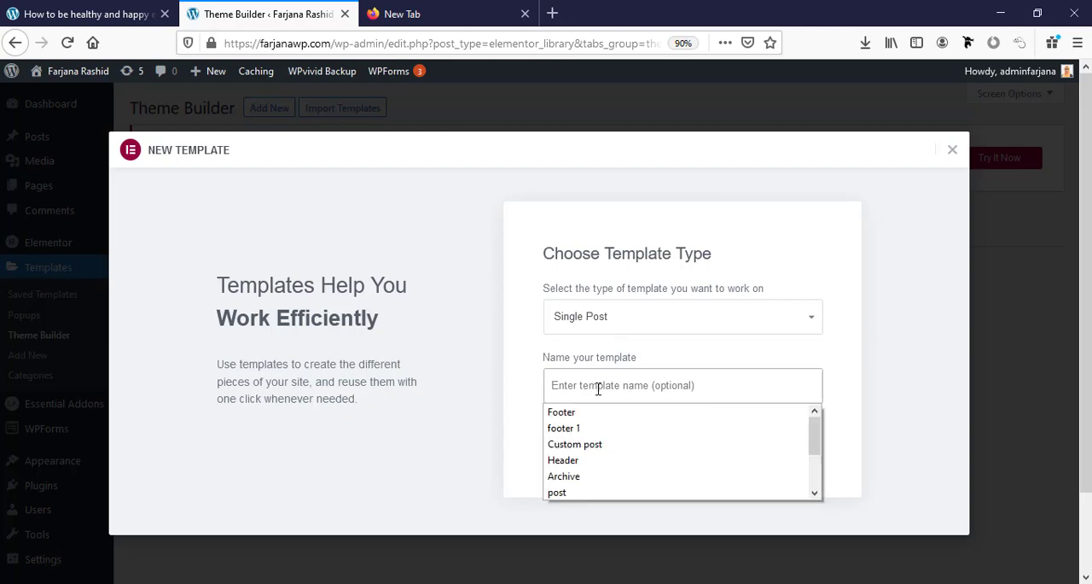
type("Post")
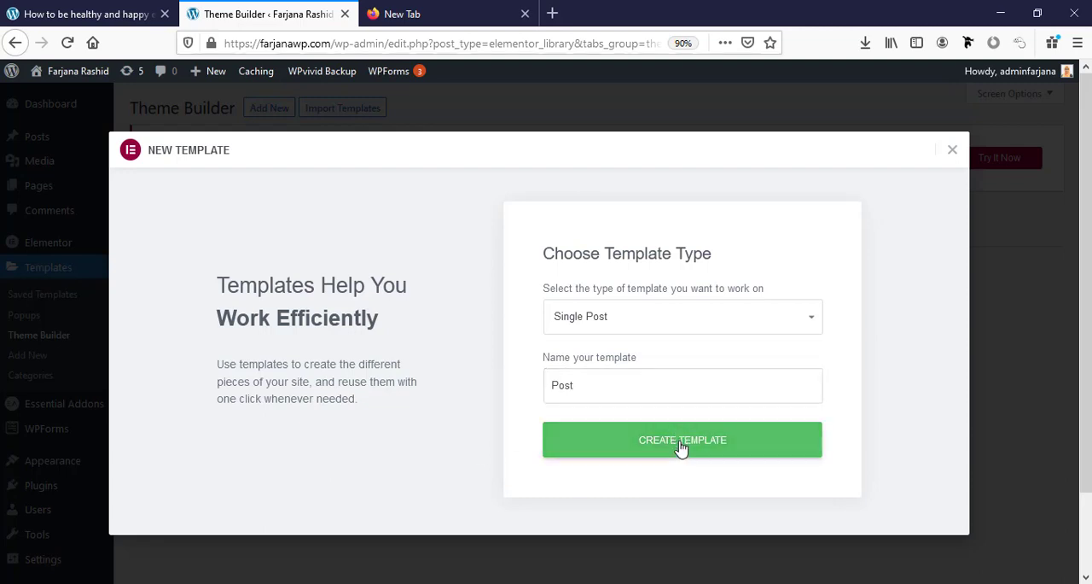
left_click(681, 446)
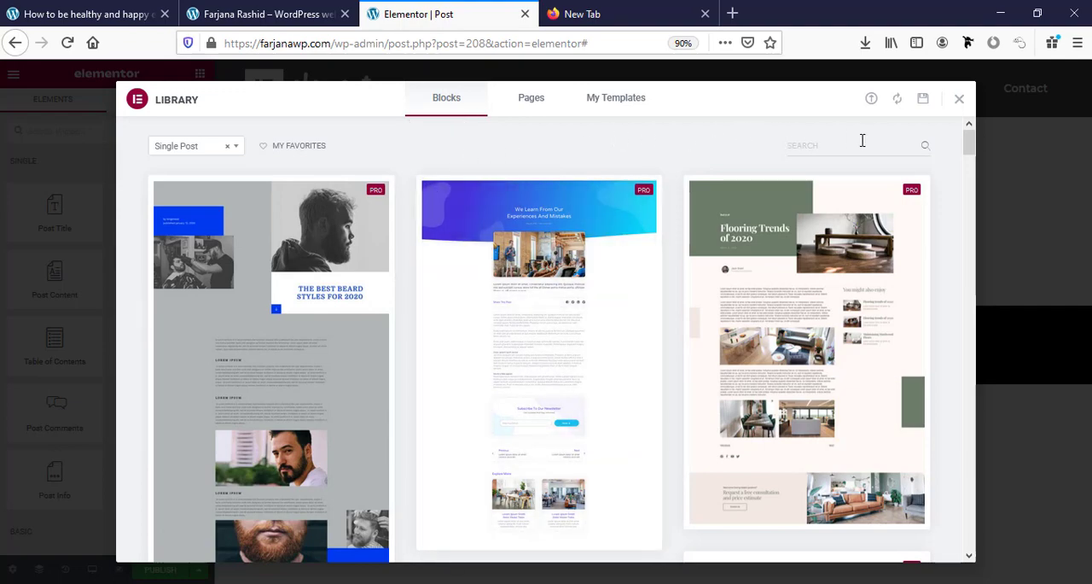
Preview the "Women Can Do It Too: Extreme Bodybuilding" single post block from the template library and insert it into the template.
left_click(957, 100)
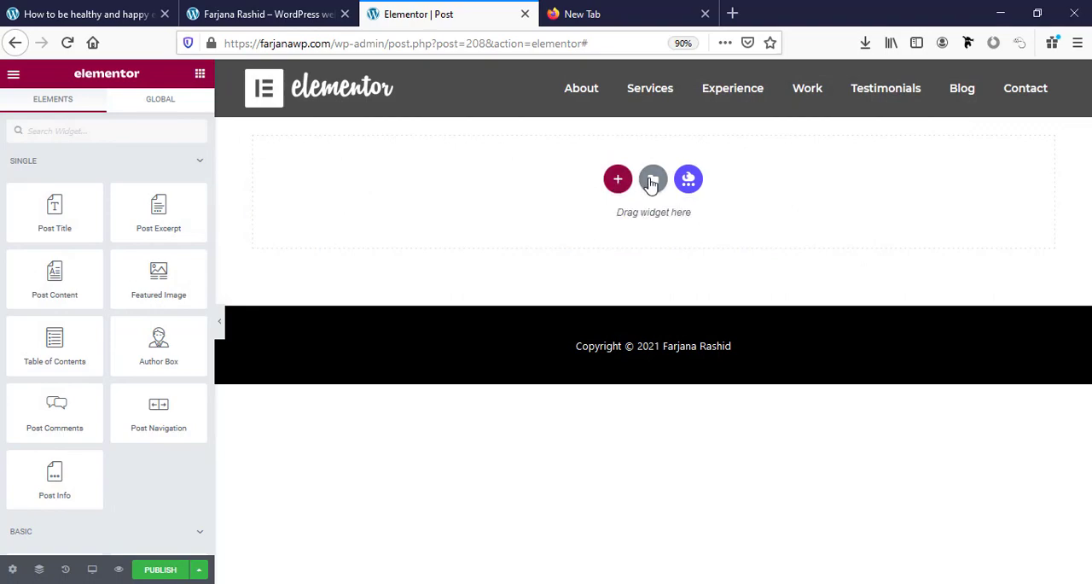
left_click(652, 181)
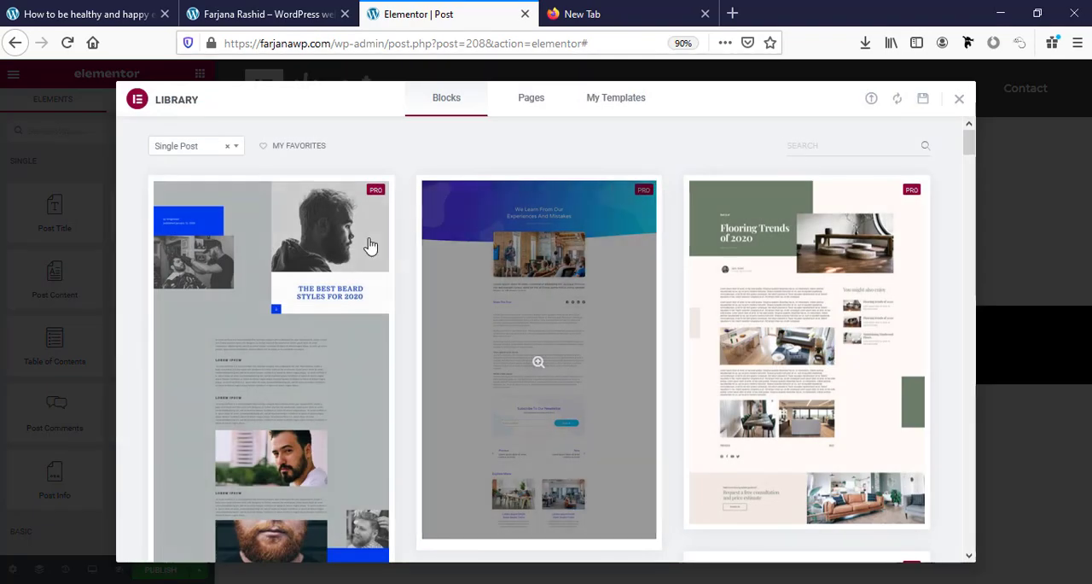
scroll(389, 312, "down", 10)
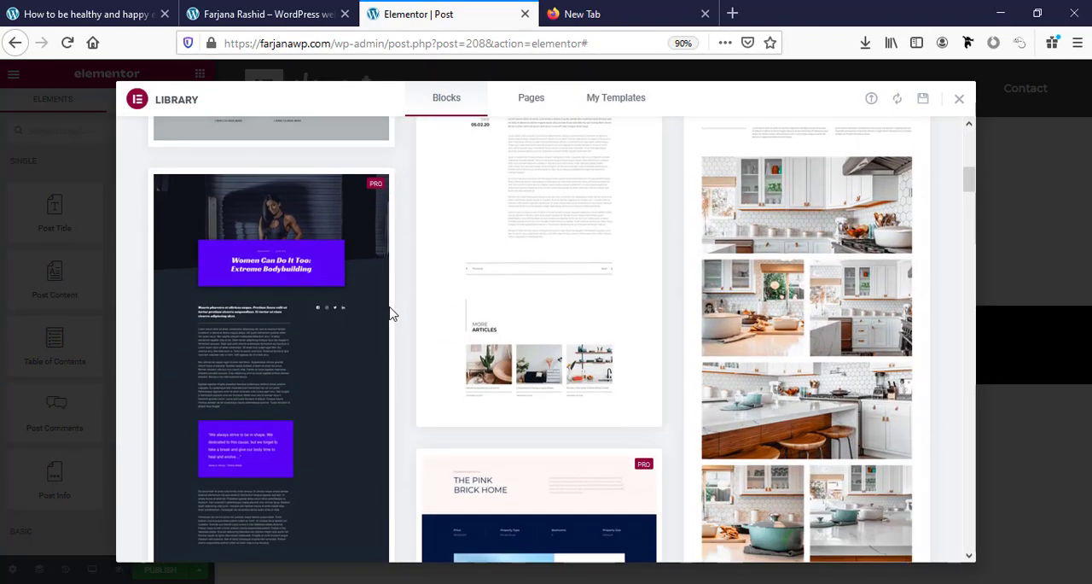
left_click(232, 374)
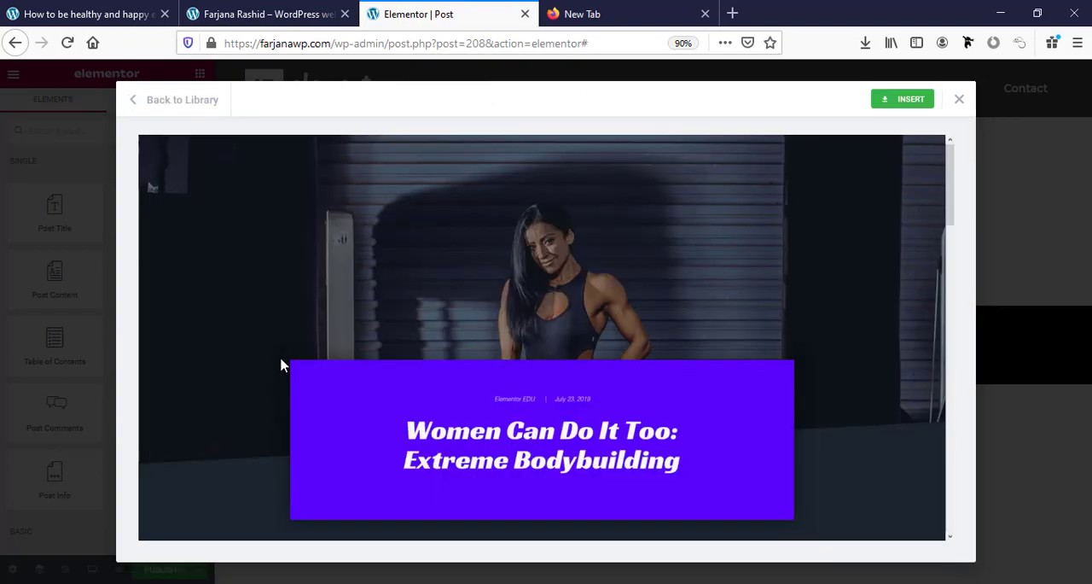
scroll(543, 452, "down", 10)
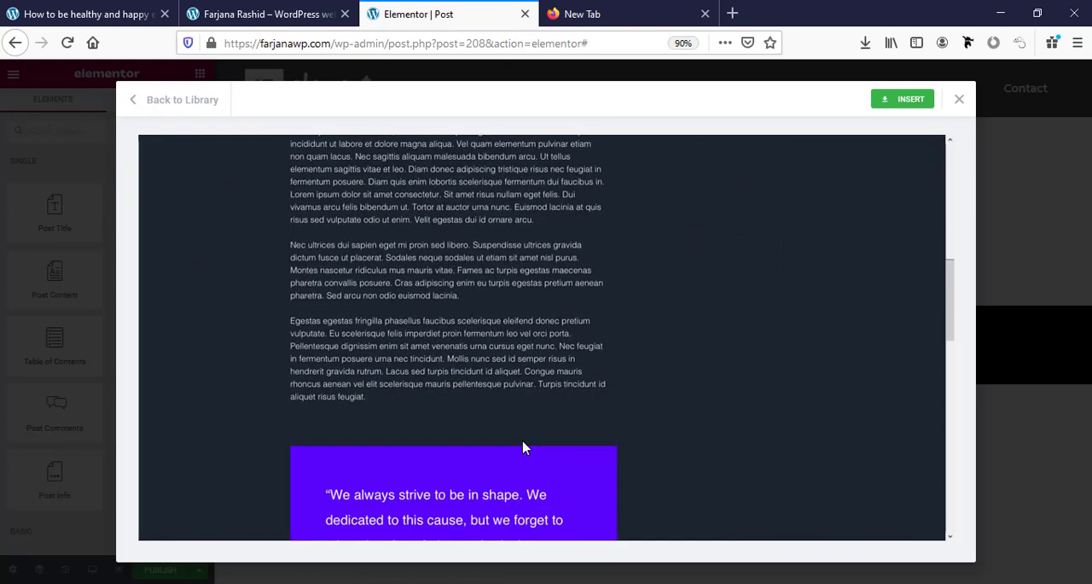
scroll(524, 448, "up", 10)
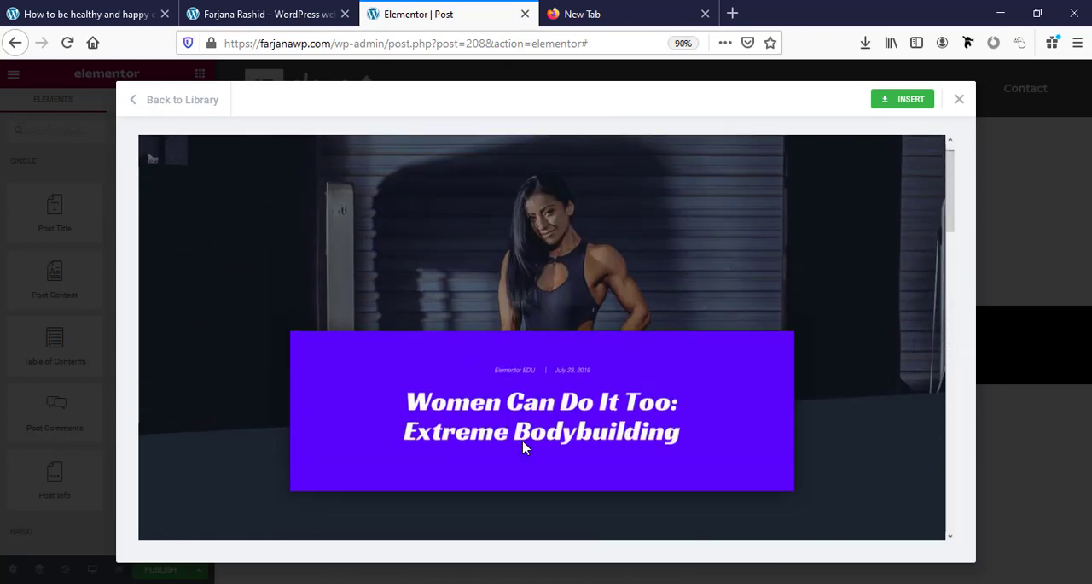
scroll(524, 448, "down", 5)
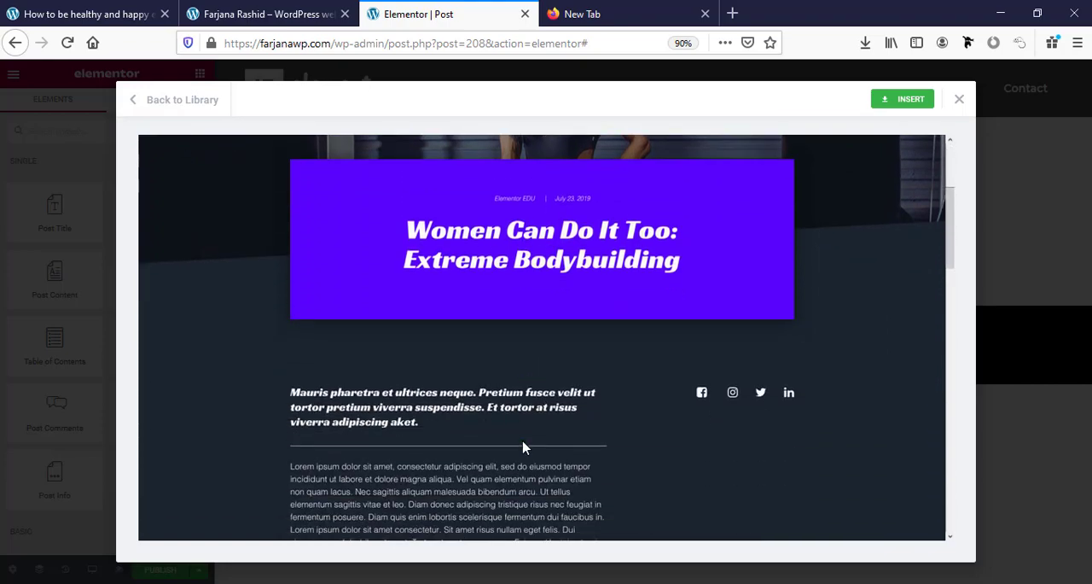
scroll(524, 448, "down", 2)
scroll(524, 448, "up", 2)
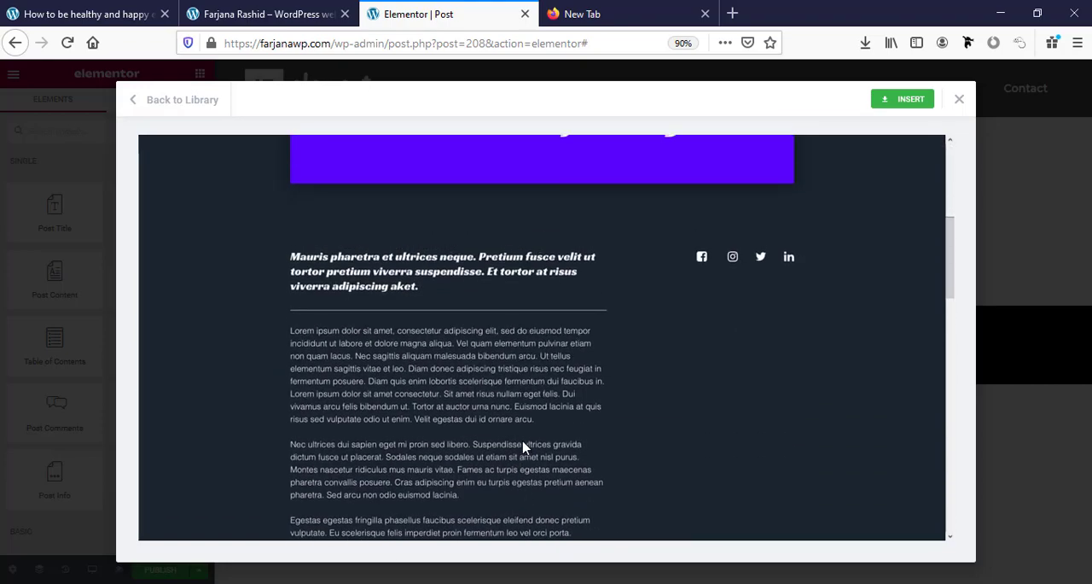
scroll(524, 448, "up", 5)
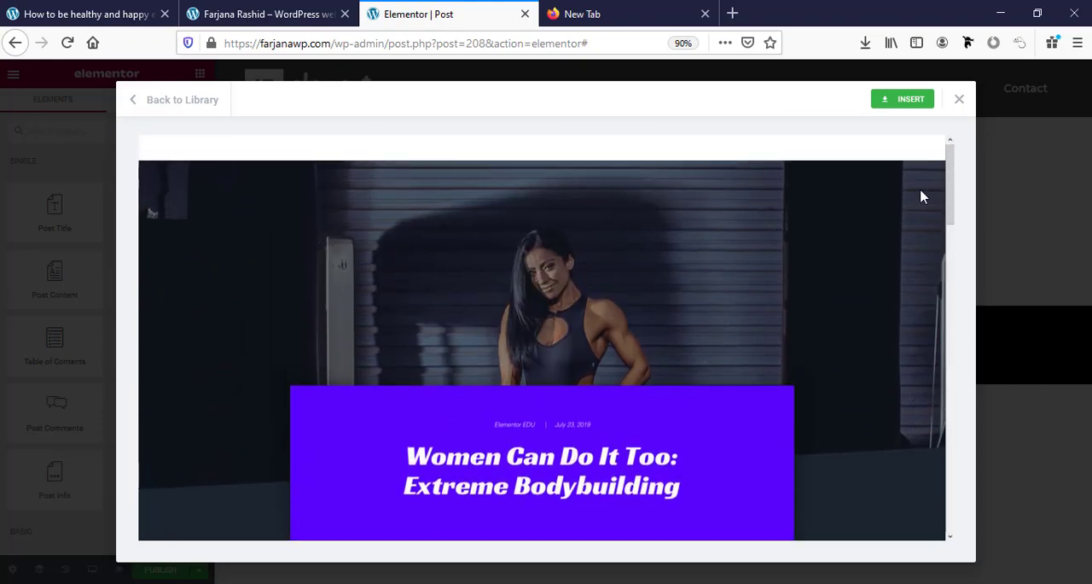
left_click(898, 104)
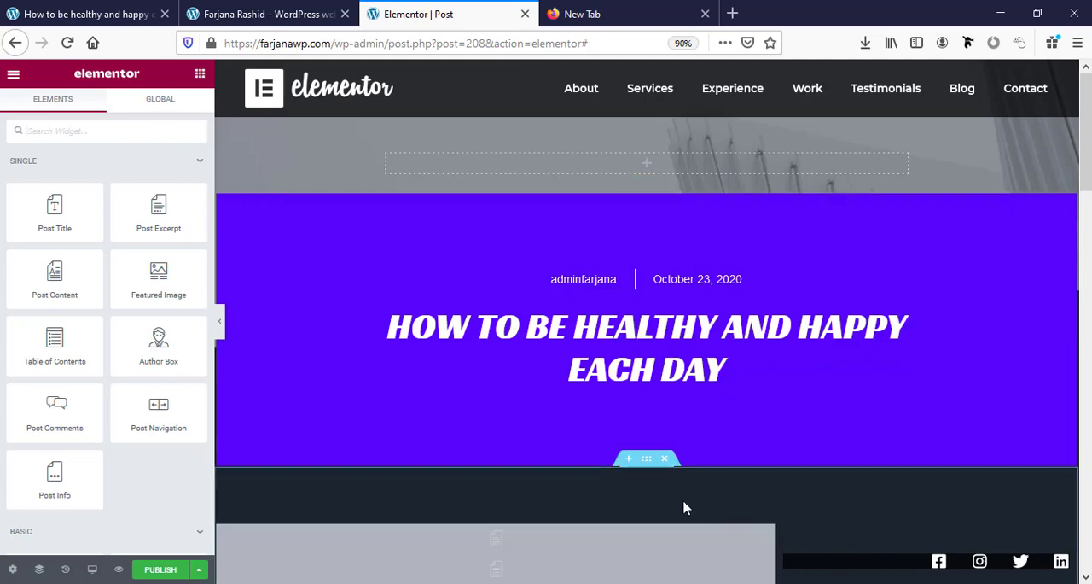
Set the background of the inner section holding the post title to the global black color.
scroll(755, 481, "down", 4)
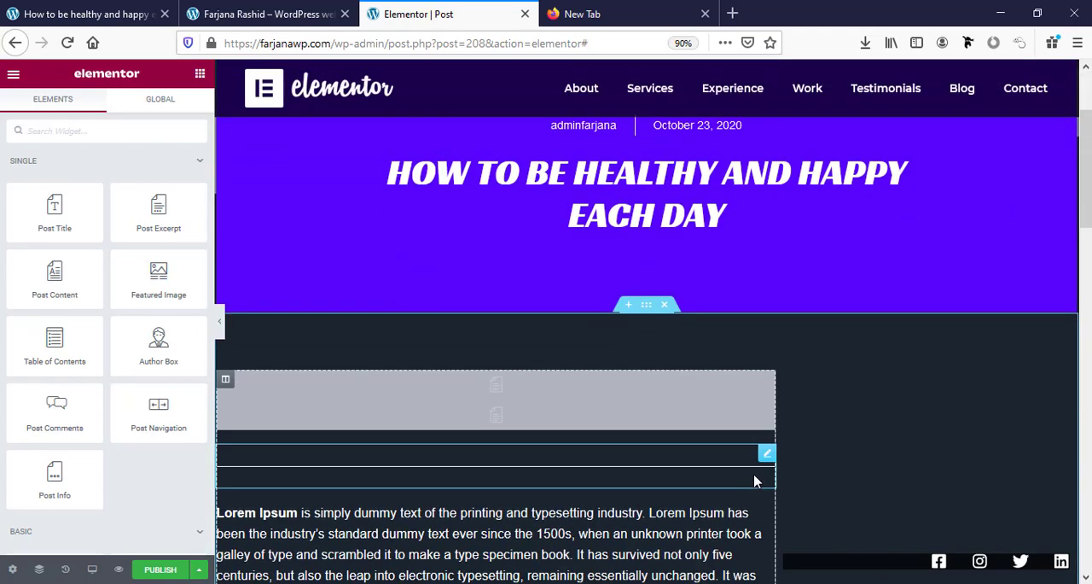
scroll(754, 481, "up", 4)
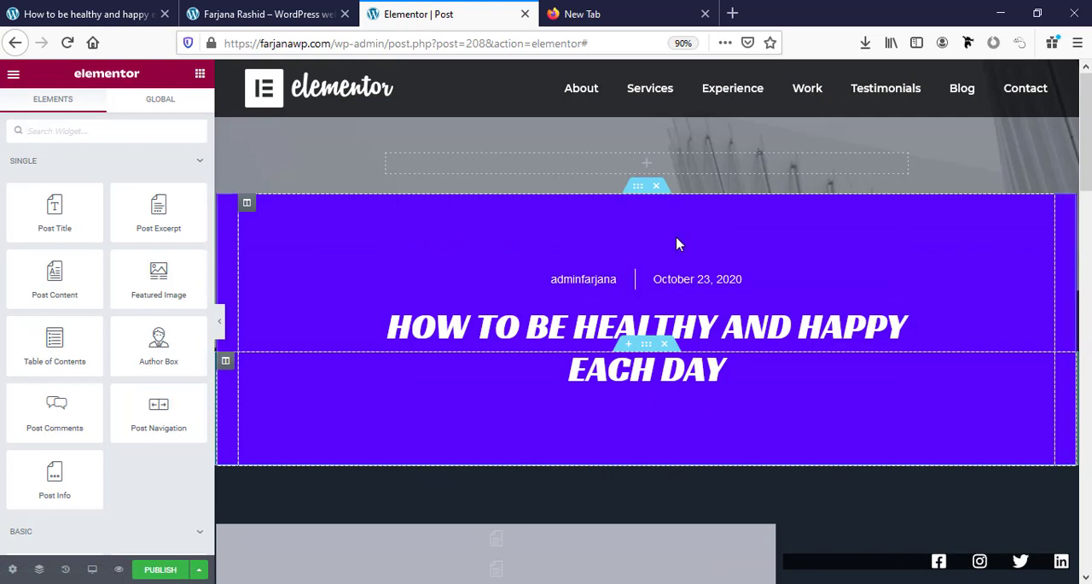
left_click(637, 187)
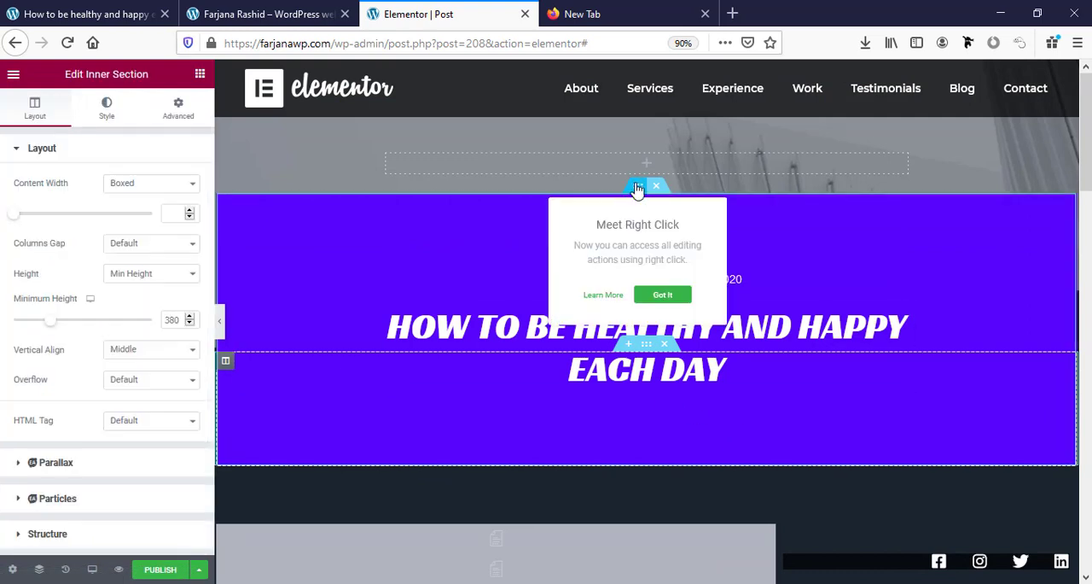
left_click(111, 111)
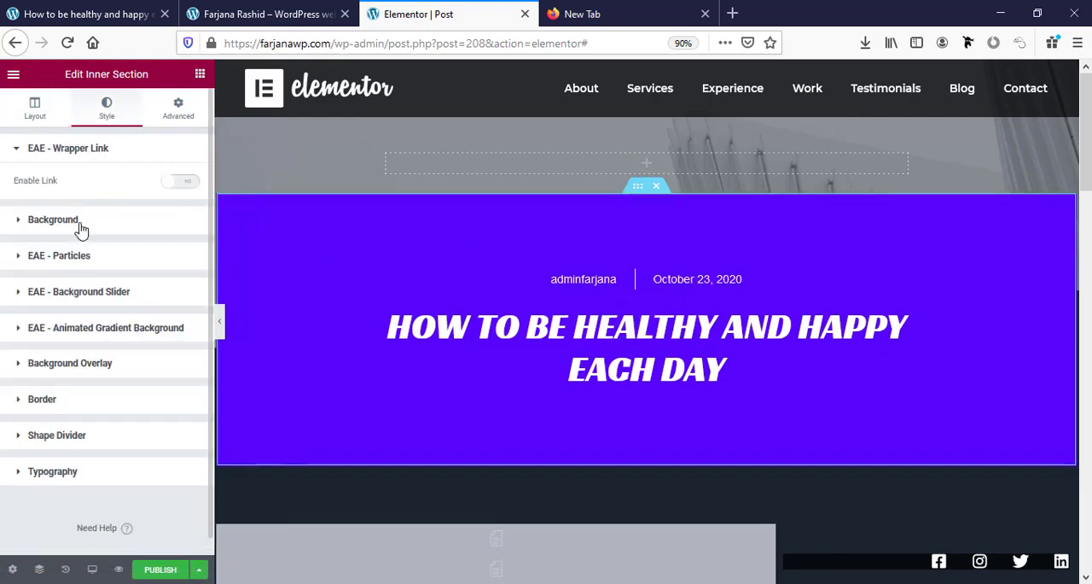
left_click(81, 223)
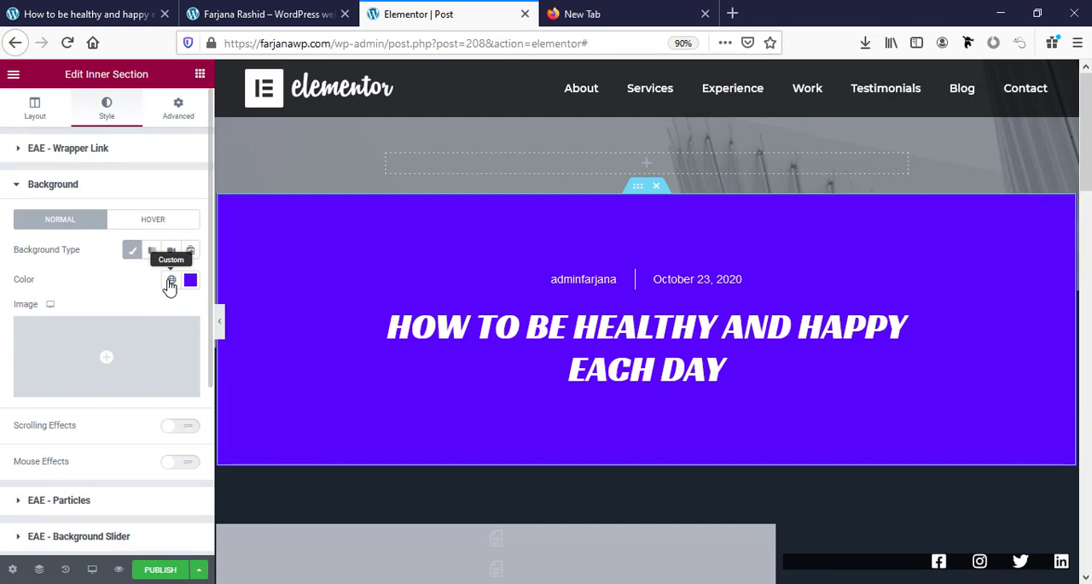
left_click(171, 282)
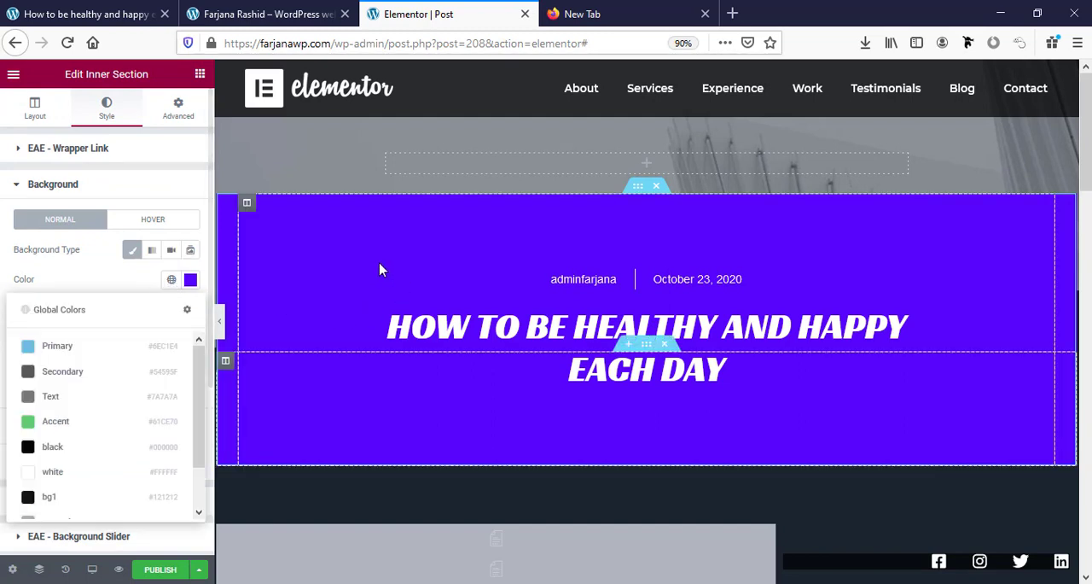
left_click(74, 446)
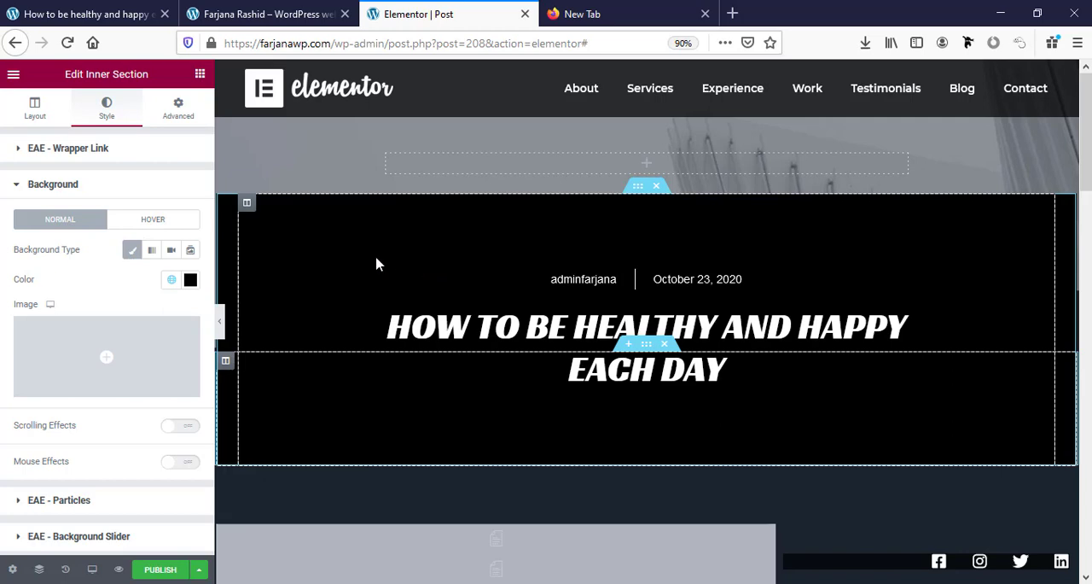
left_click(119, 10)
left_click(394, 13)
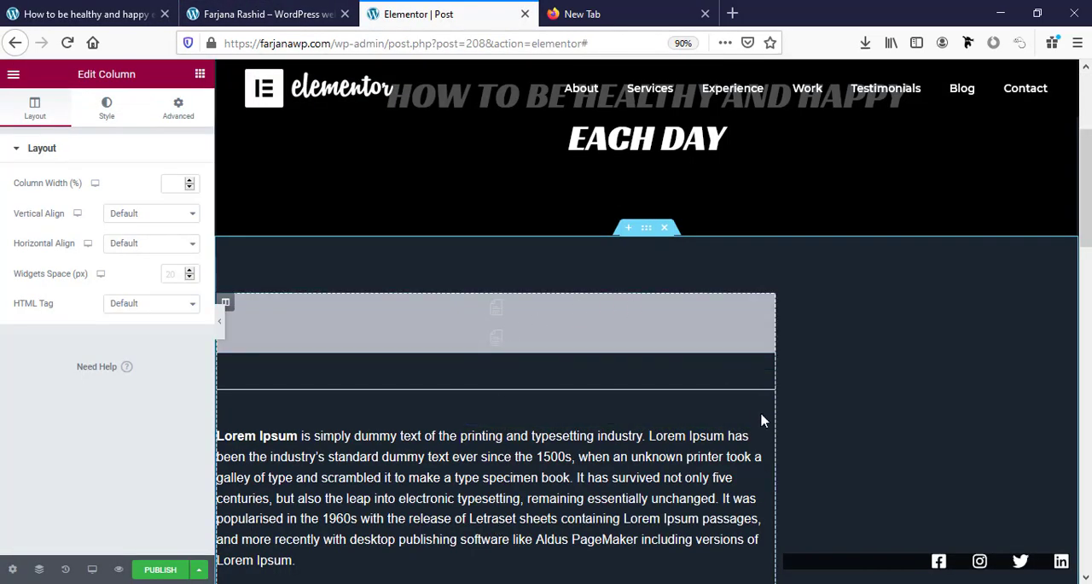
Set the background of the post content section to the global dark gray color #222323.
scroll(764, 420, "down", 4)
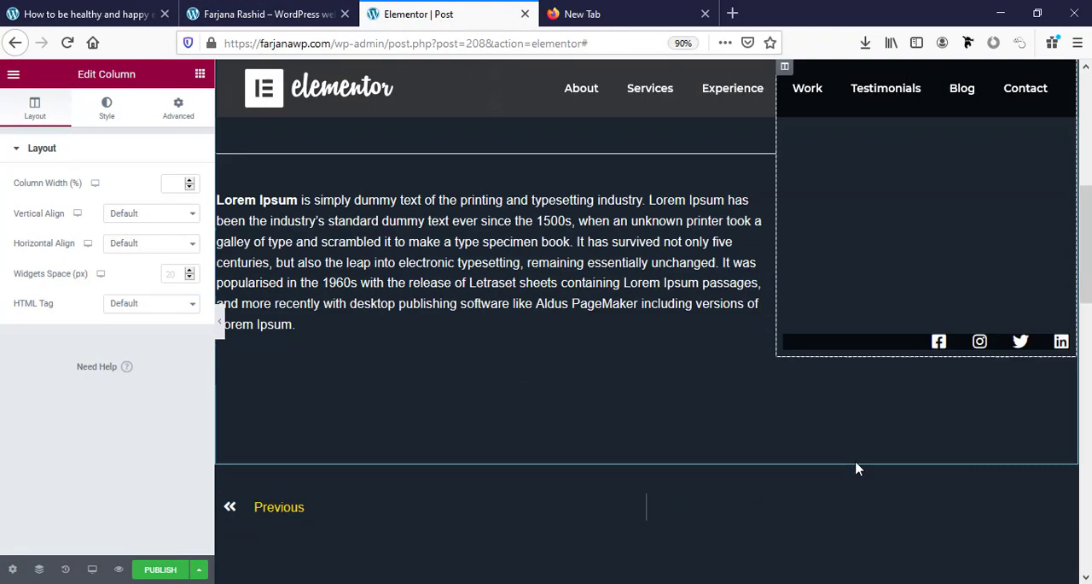
scroll(856, 463, "up", 5)
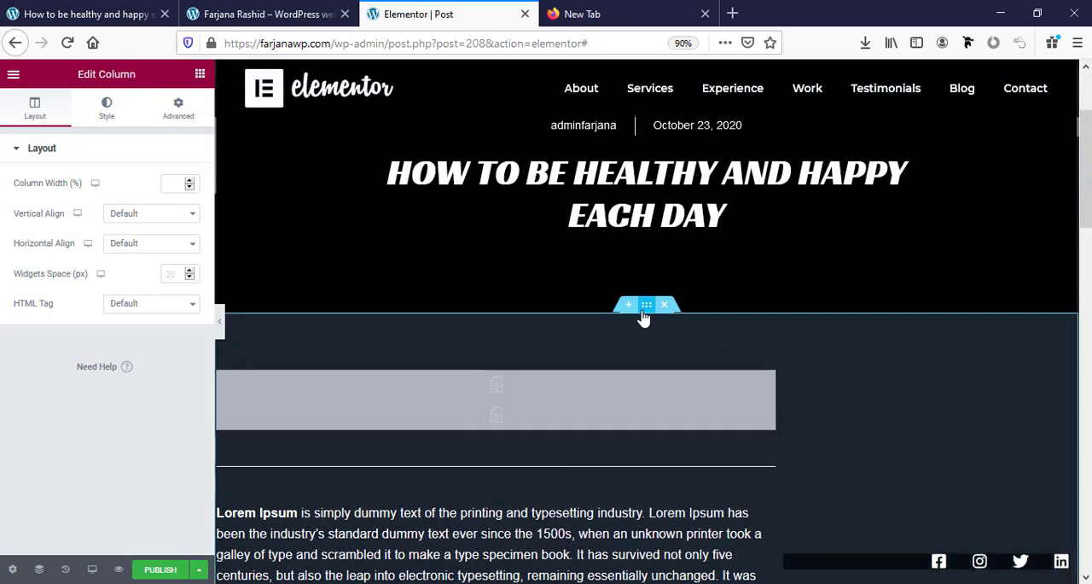
left_click(646, 305)
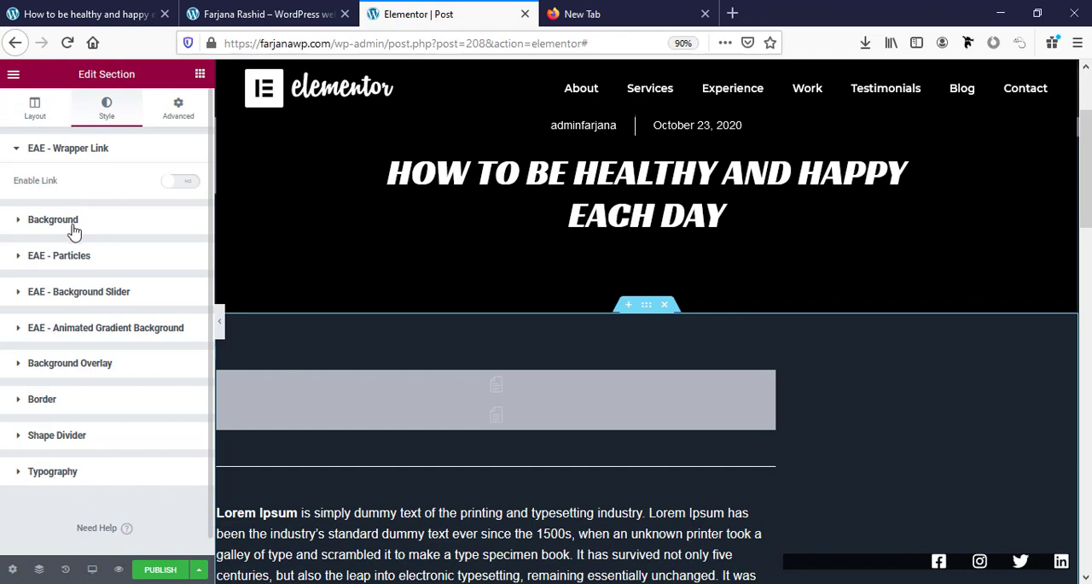
left_click(74, 221)
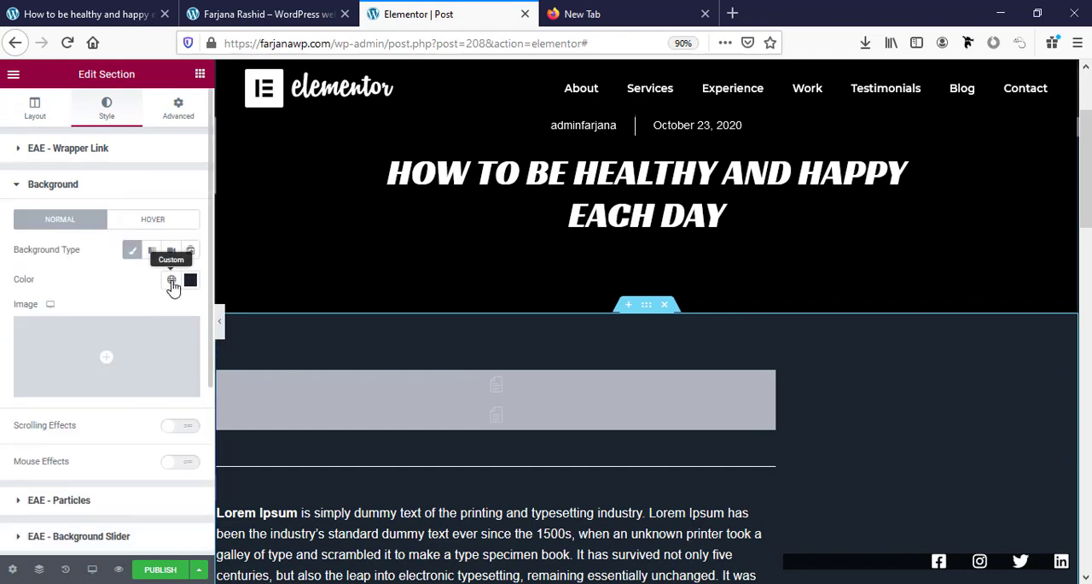
left_click(171, 279)
scroll(135, 376, "down", 2)
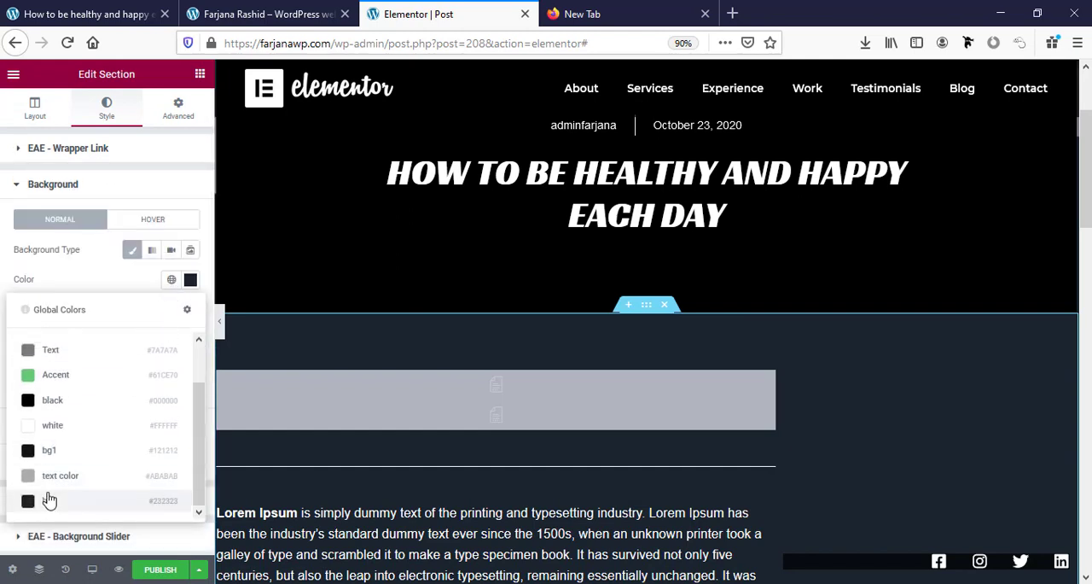
left_click(51, 501)
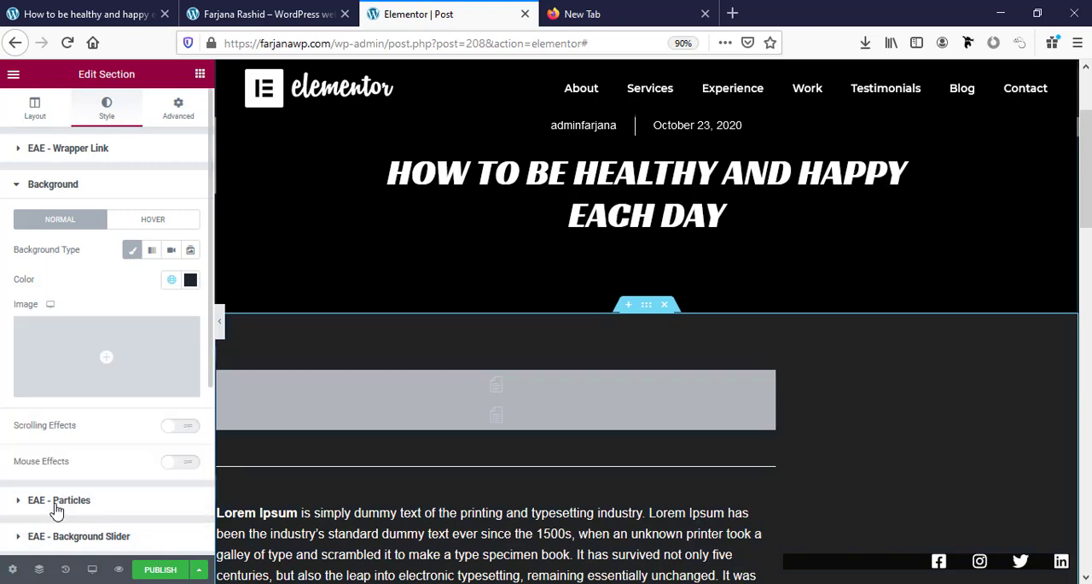
Set the background of the section holding the post navigation and "More To Explore" heading to the global color bg1 (#121212).
scroll(584, 389, "down", 4)
scroll(595, 384, "down", 4)
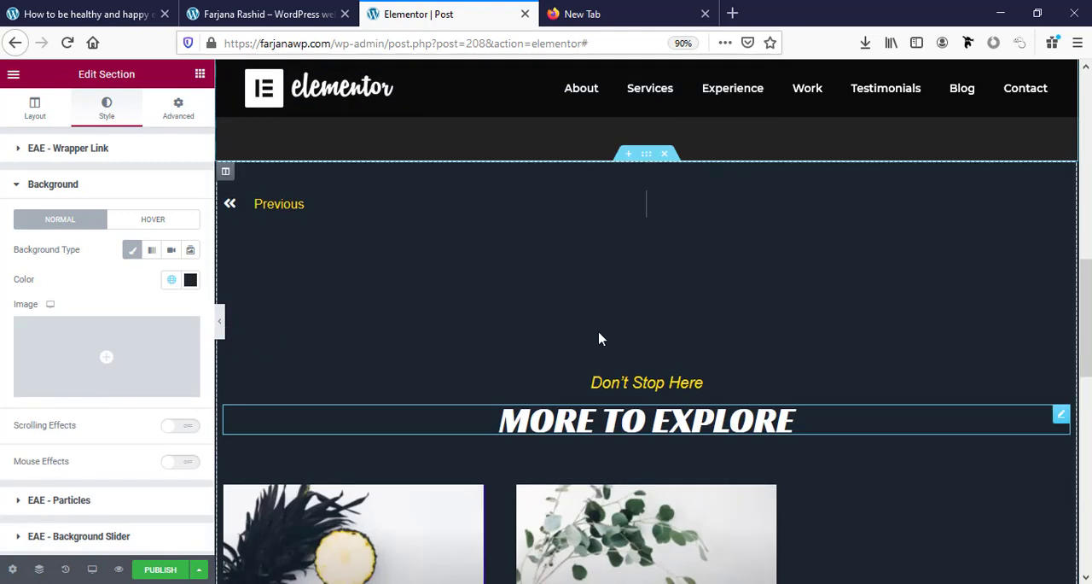
left_click(647, 154)
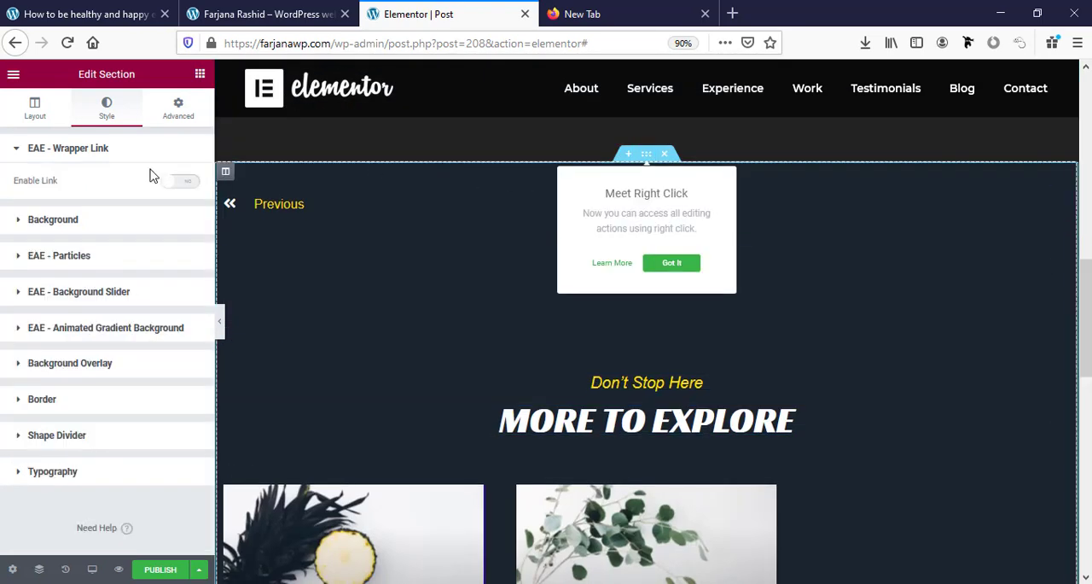
left_click(104, 122)
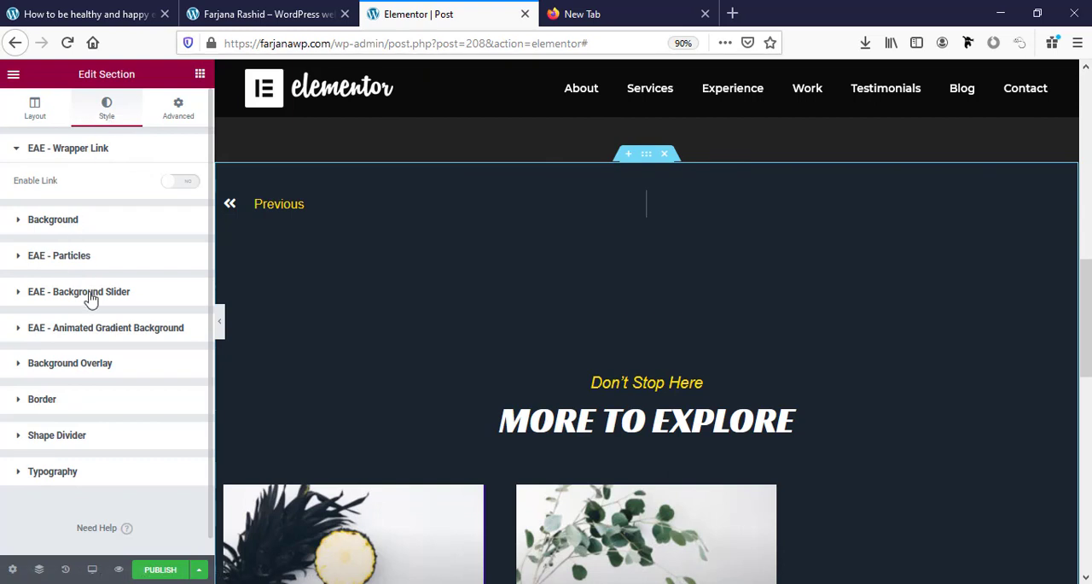
left_click(85, 219)
left_click(171, 280)
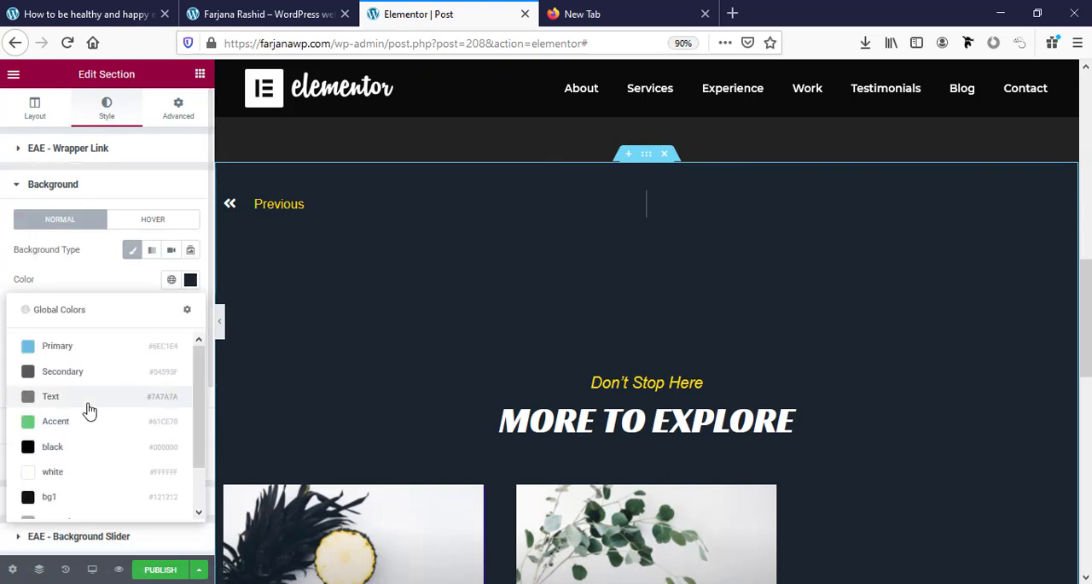
left_click(55, 498)
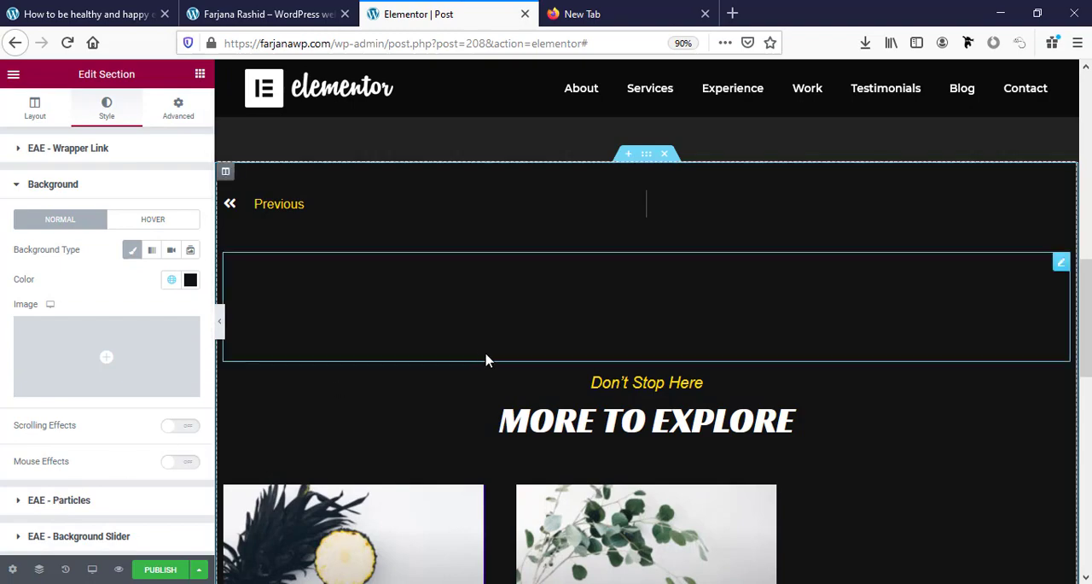
Add a third item to the post info above the post title and open its type options.
scroll(488, 359, "down", 10)
scroll(919, 510, "up", 3)
scroll(820, 455, "up", 10)
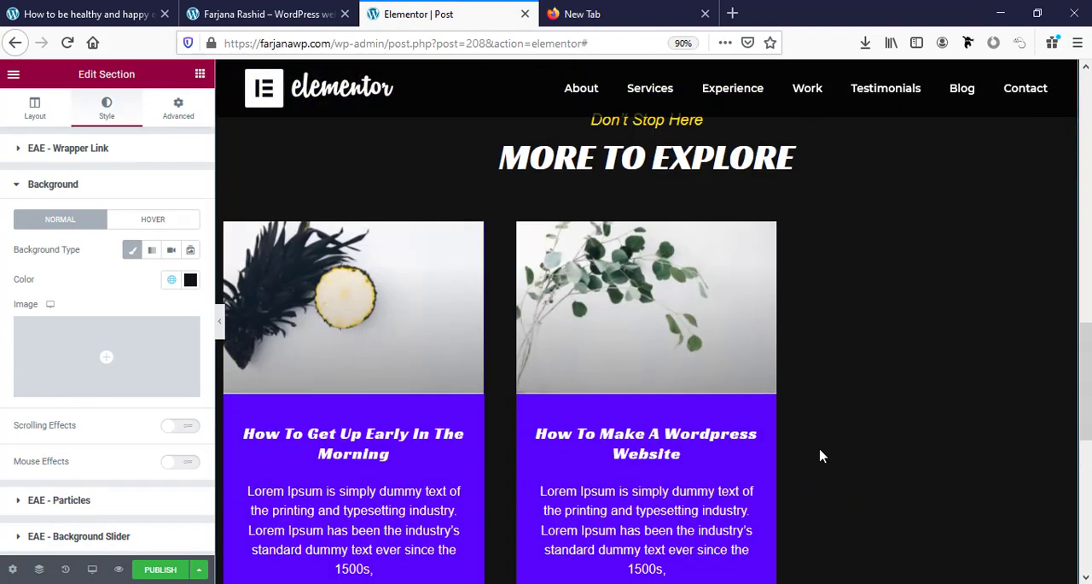
left_click(788, 390)
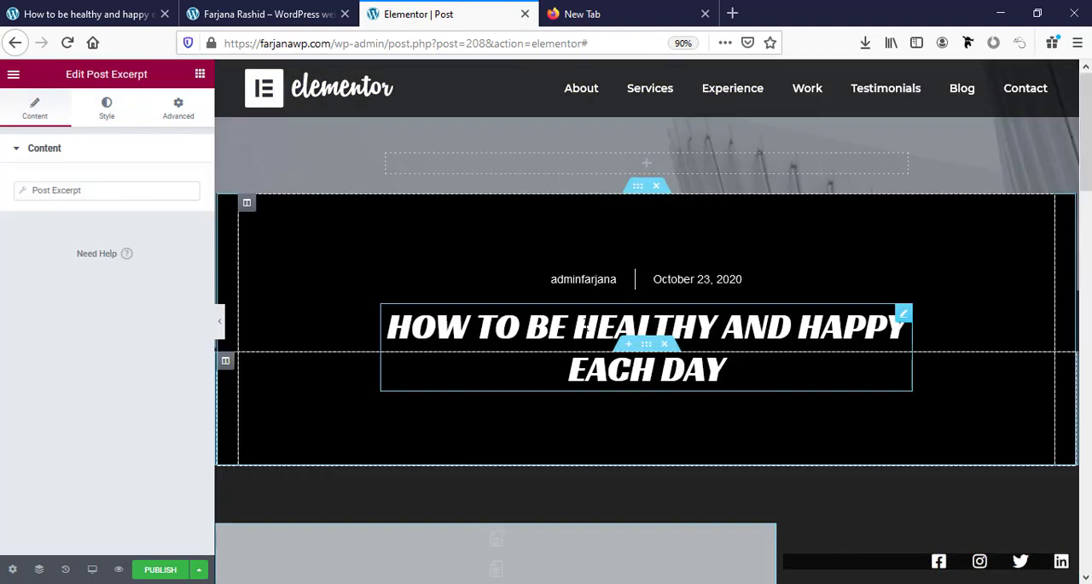
left_click(600, 286)
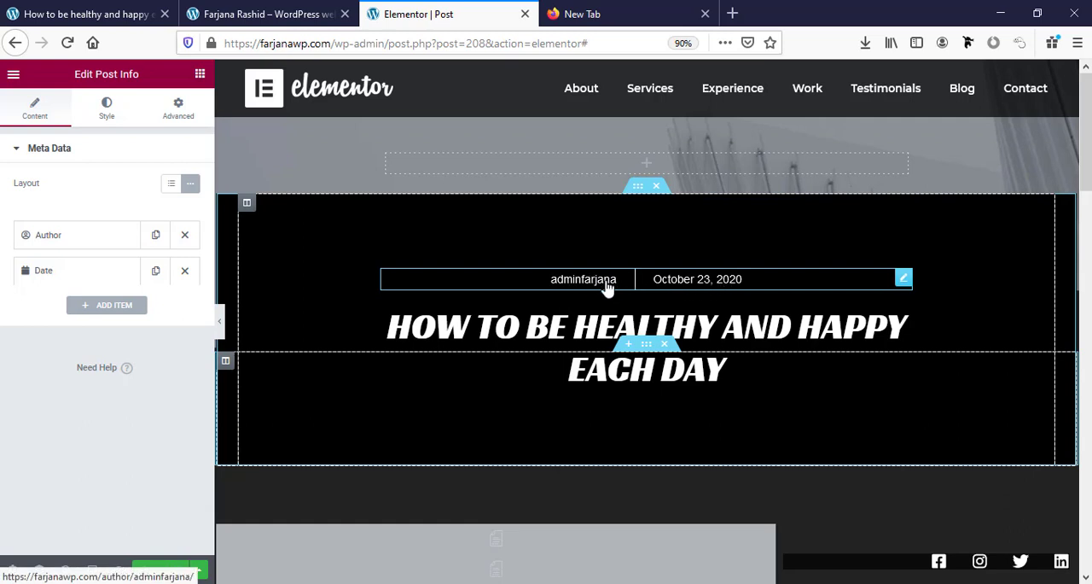
left_click(86, 275)
left_click(120, 444)
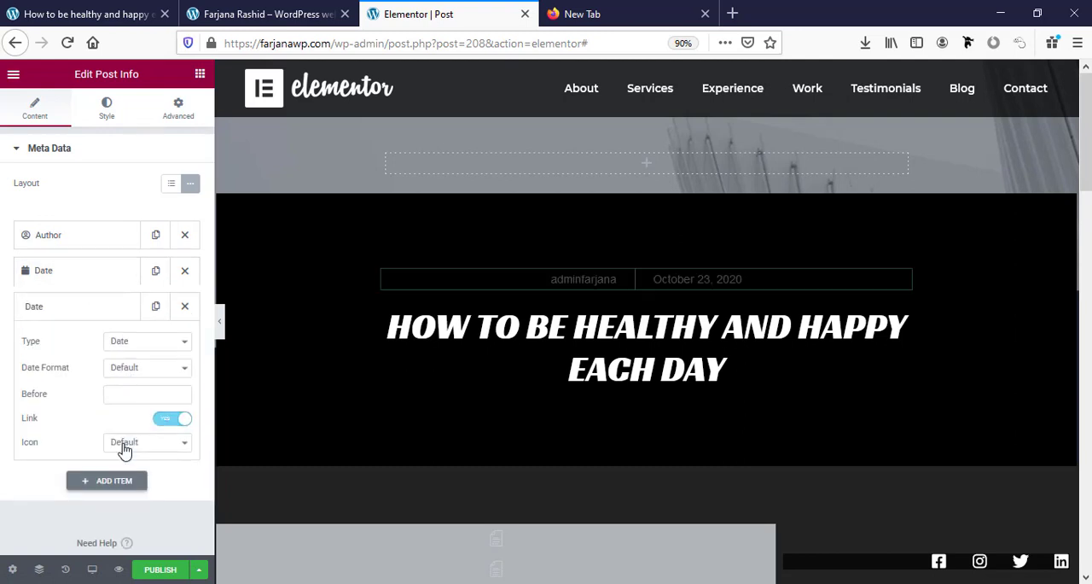
scroll(96, 425, "down", 1)
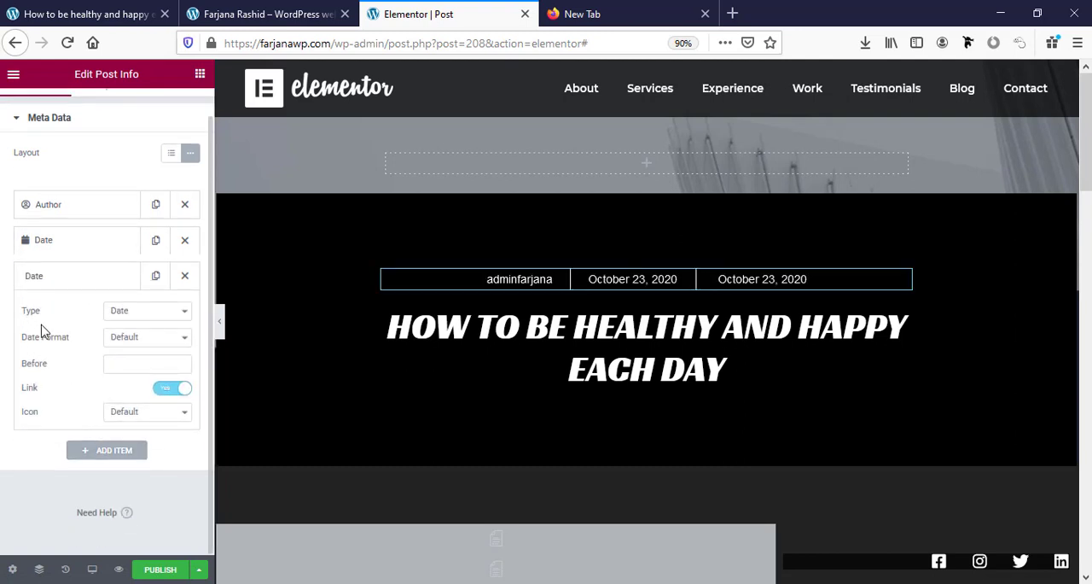
left_click(120, 314)
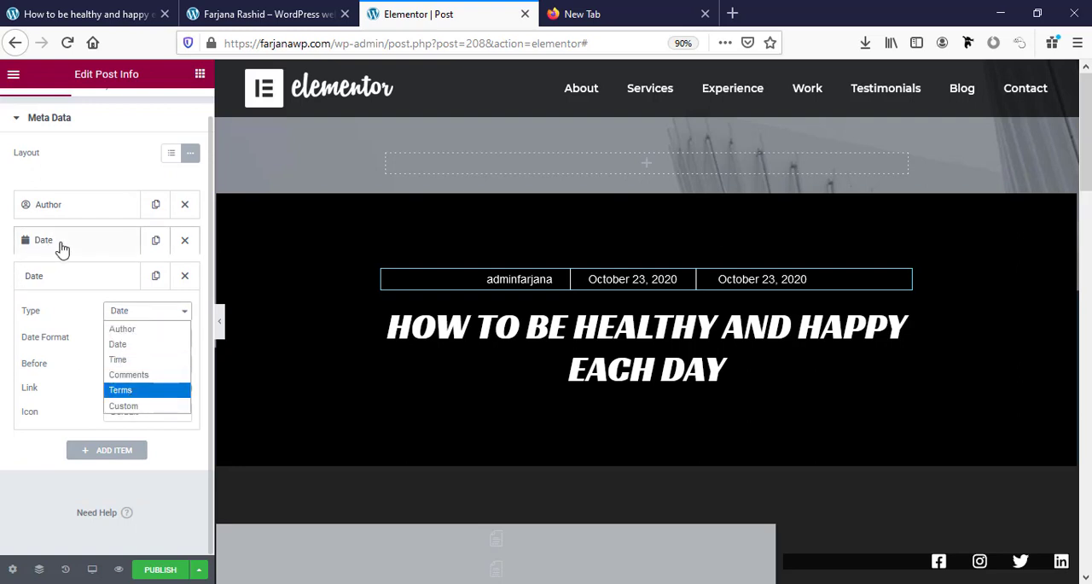
Change the post info's Author item to type Terms with the Categories taxonomy.
left_click(79, 209)
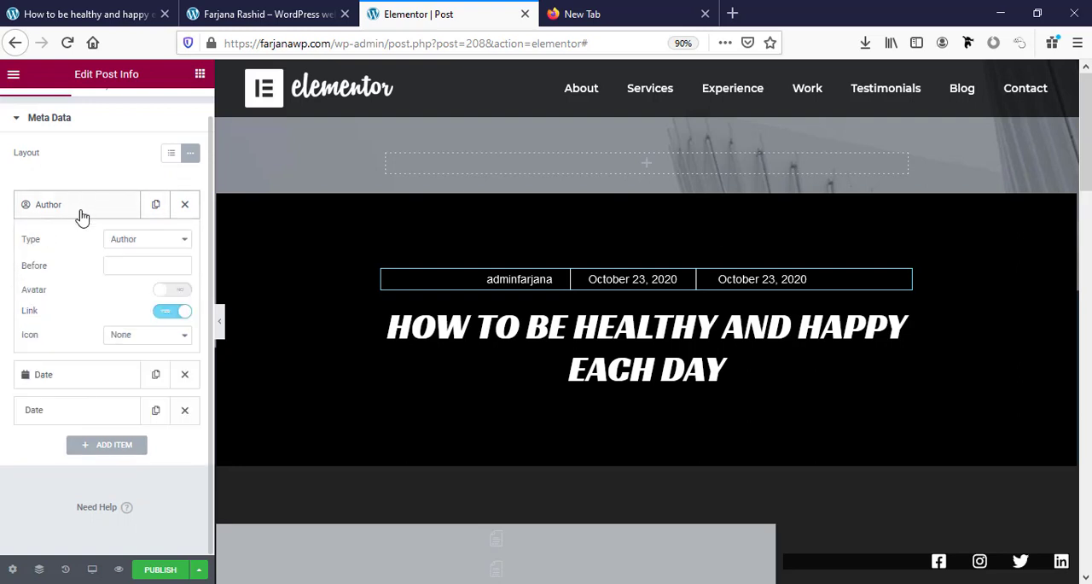
left_click(134, 247)
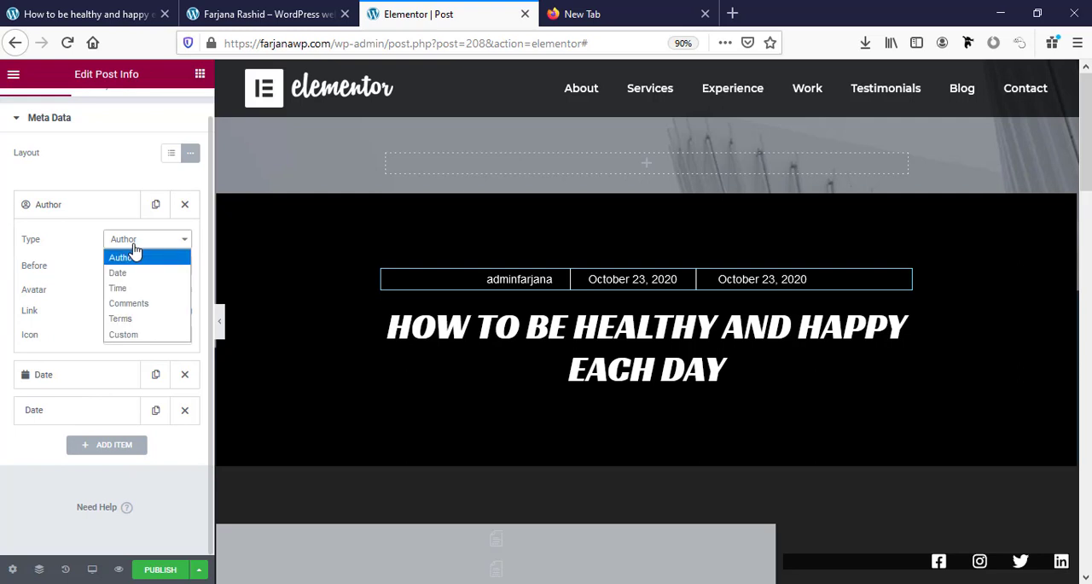
left_click(120, 319)
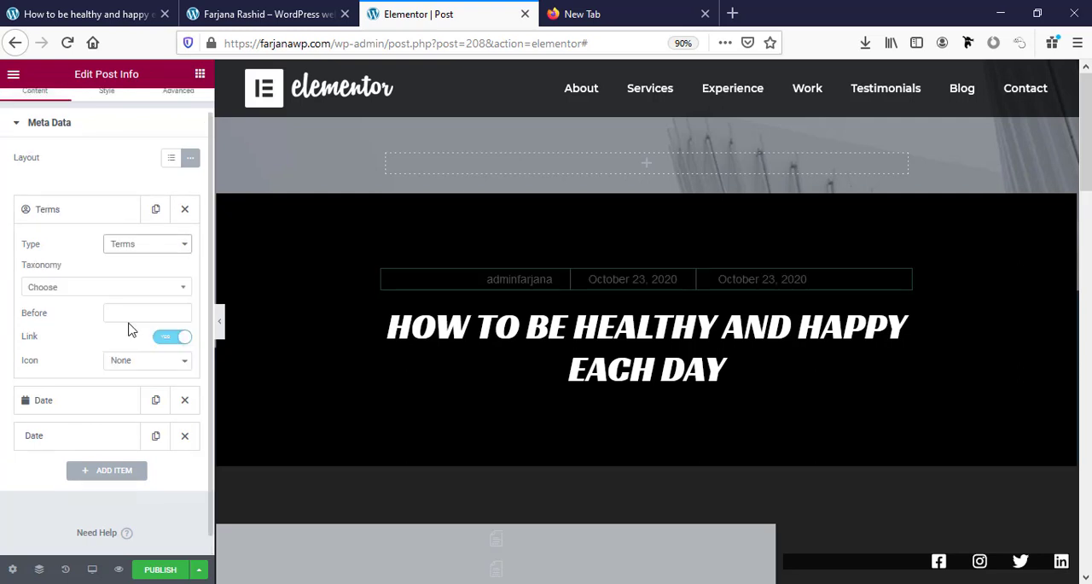
left_click(84, 290)
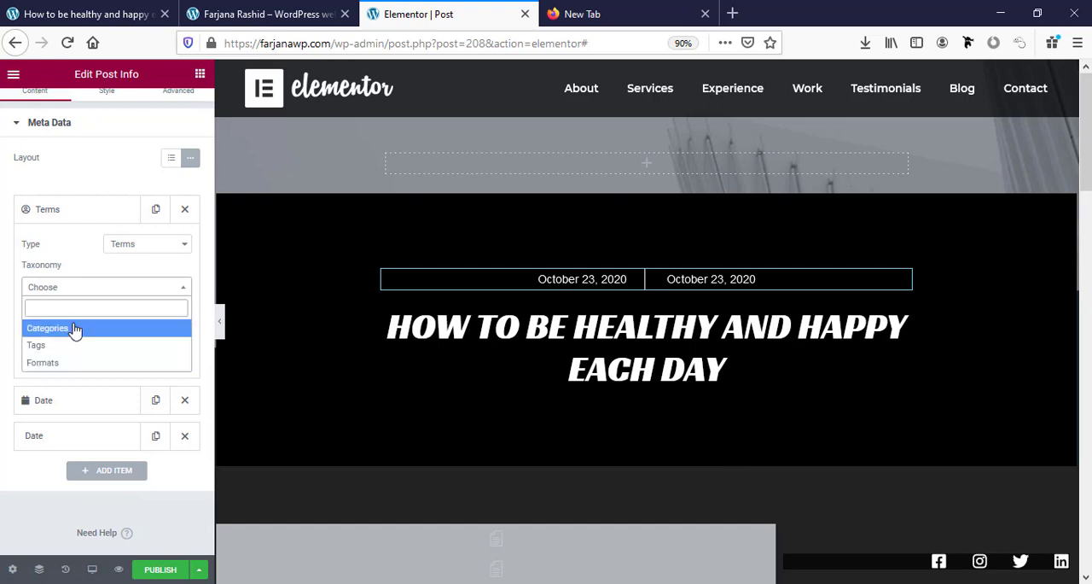
left_click(75, 328)
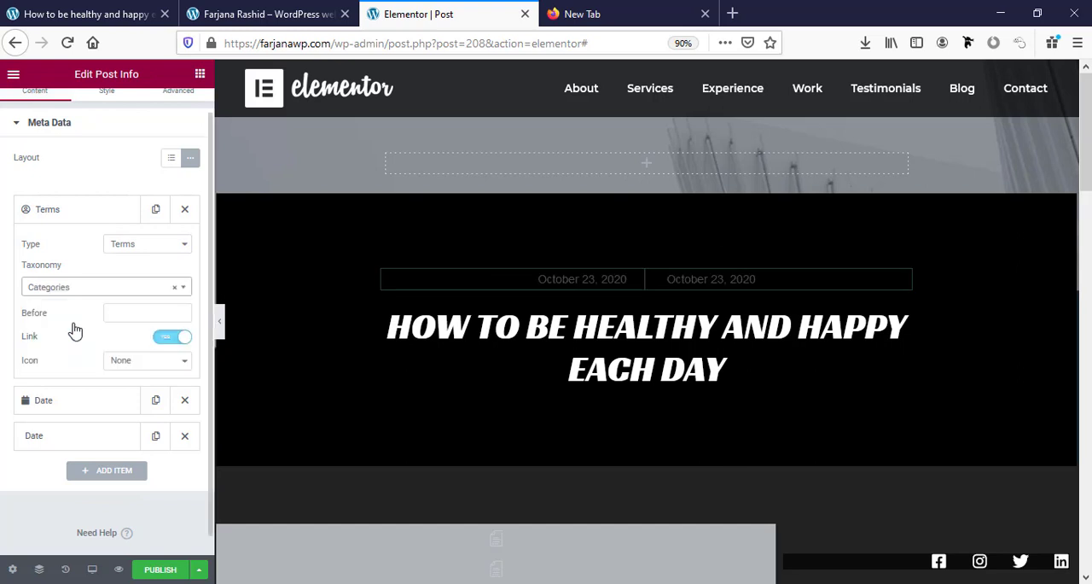
Remove both Date items from the post info above the post title.
left_click(117, 213)
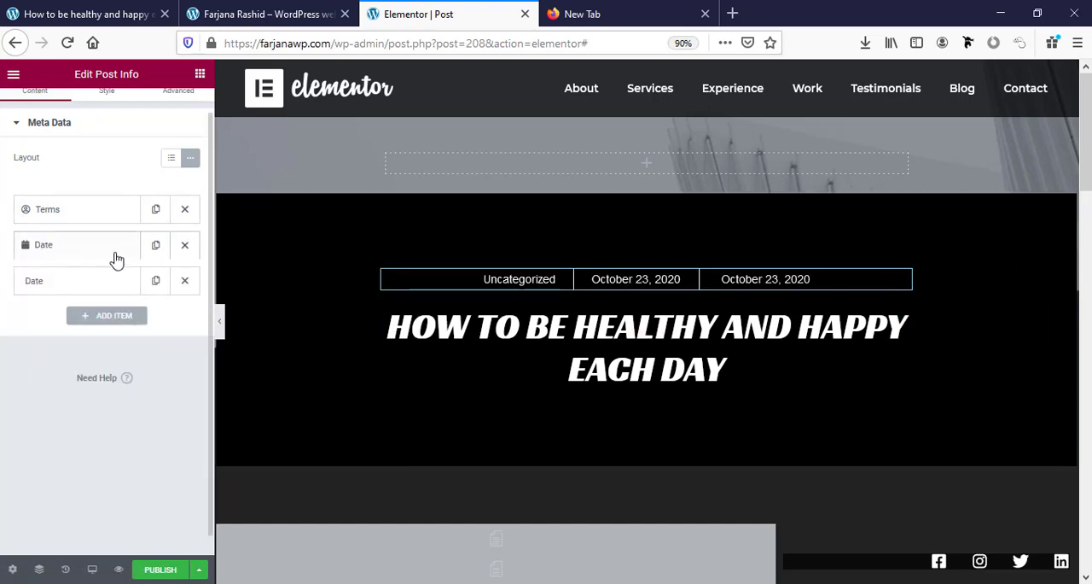
left_click(184, 248)
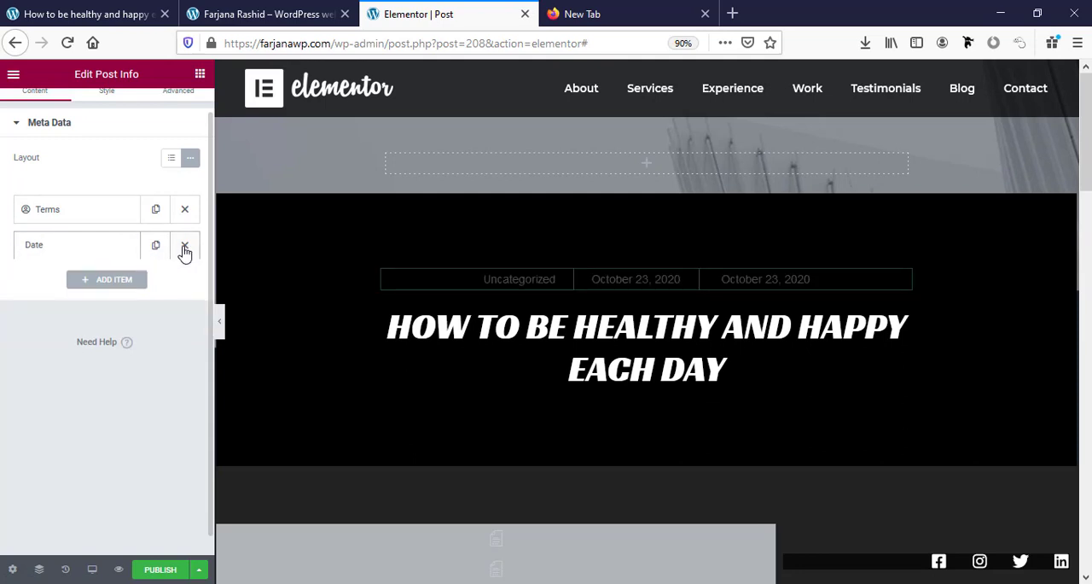
left_click(185, 250)
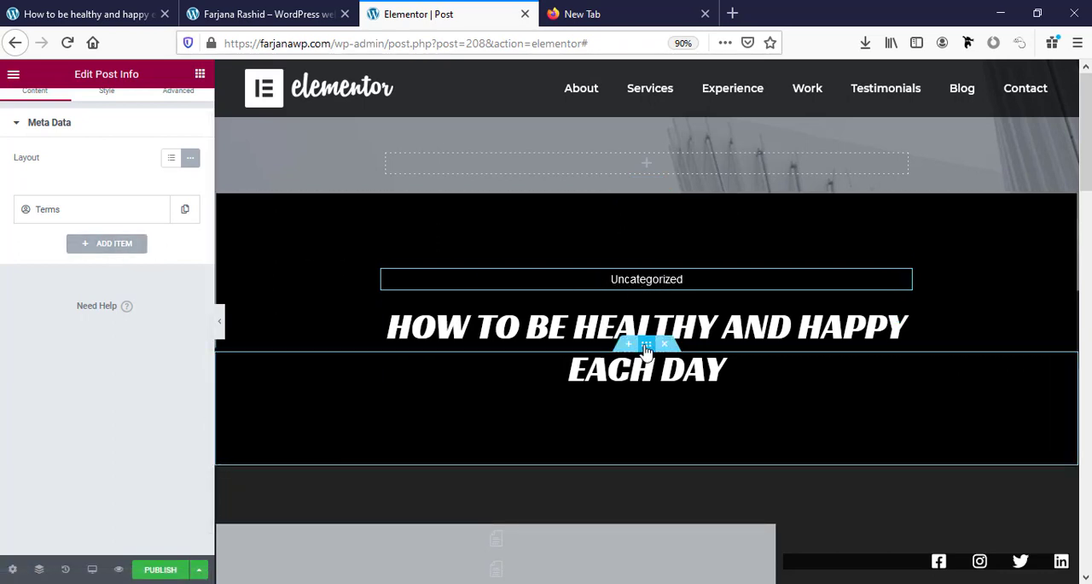
Delete the empty Post Excerpt widget above the divider in the post content section.
left_click(611, 373)
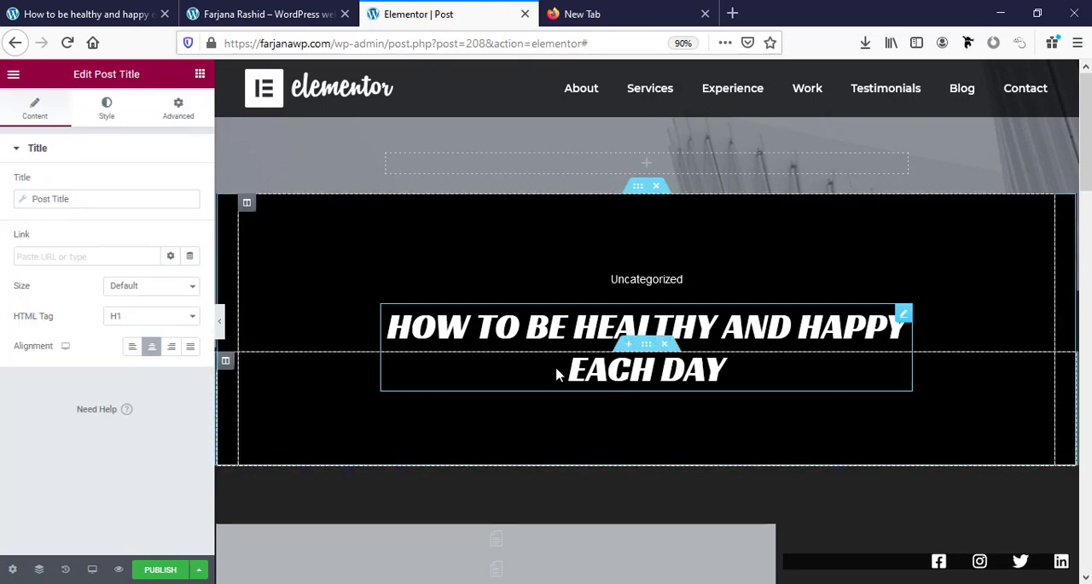
scroll(556, 373, "down", 5)
left_click(617, 338)
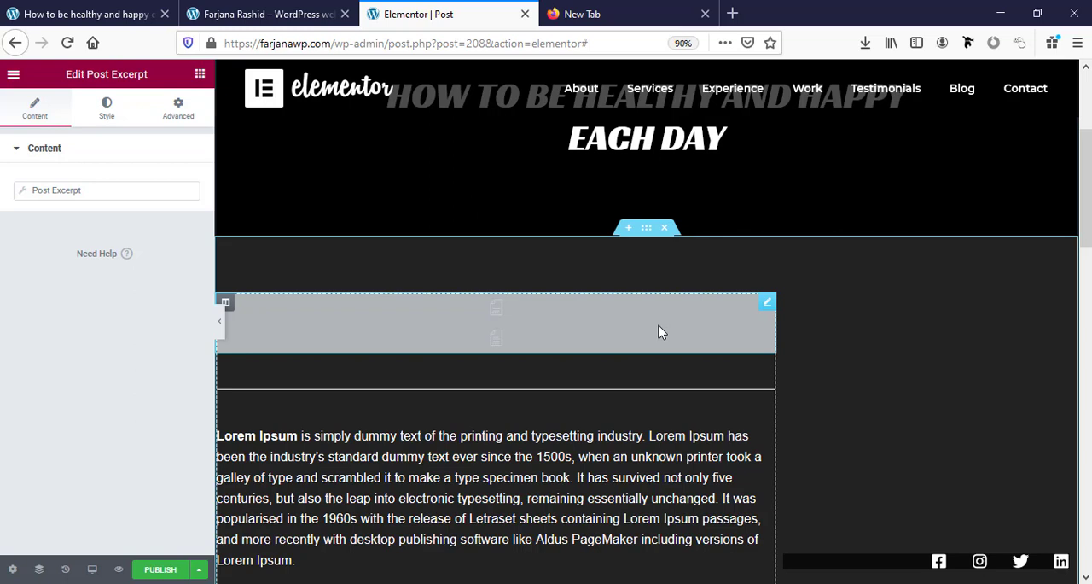
scroll(407, 413, "up", 2)
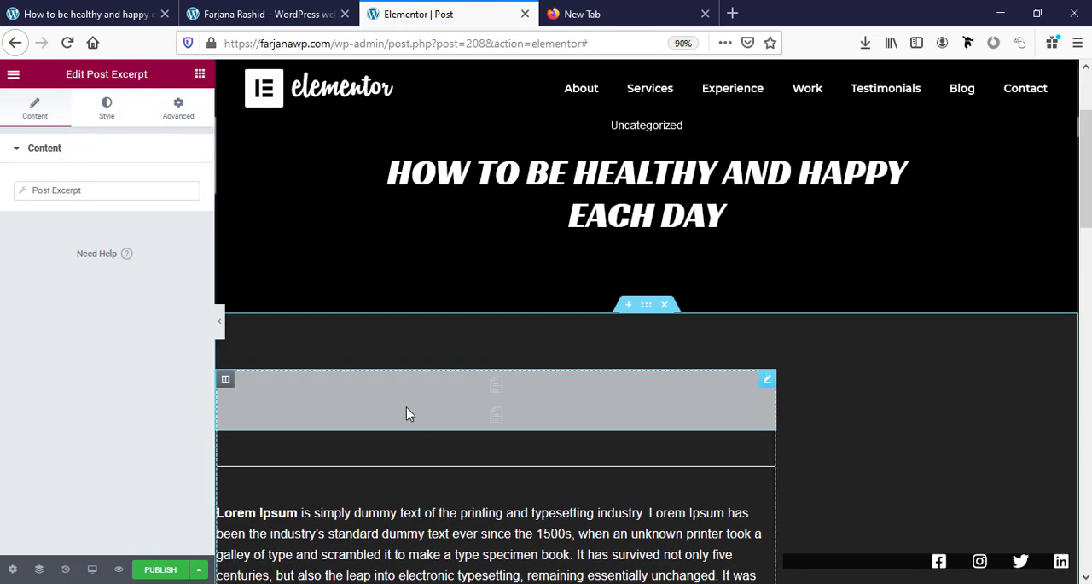
right_click(407, 413)
left_click(441, 562)
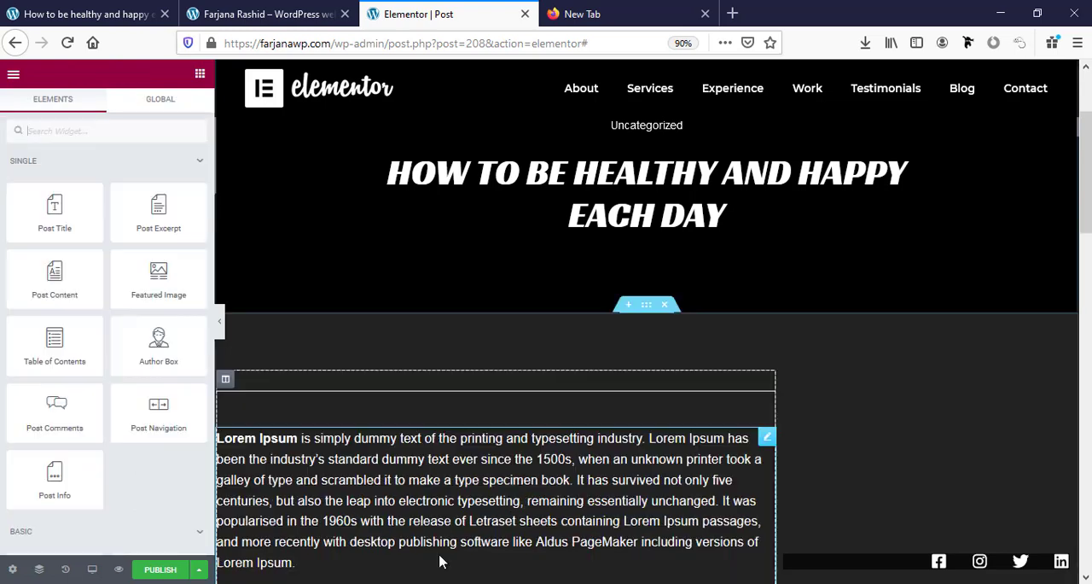
Find the Image widget and place it above the divider in the post content section.
left_click(424, 388)
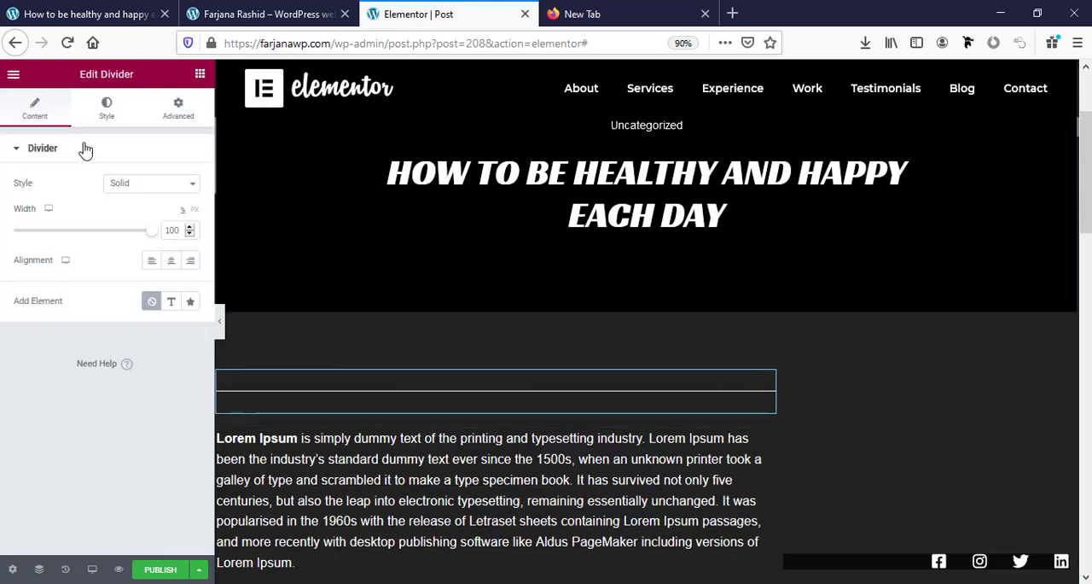
left_click(198, 75)
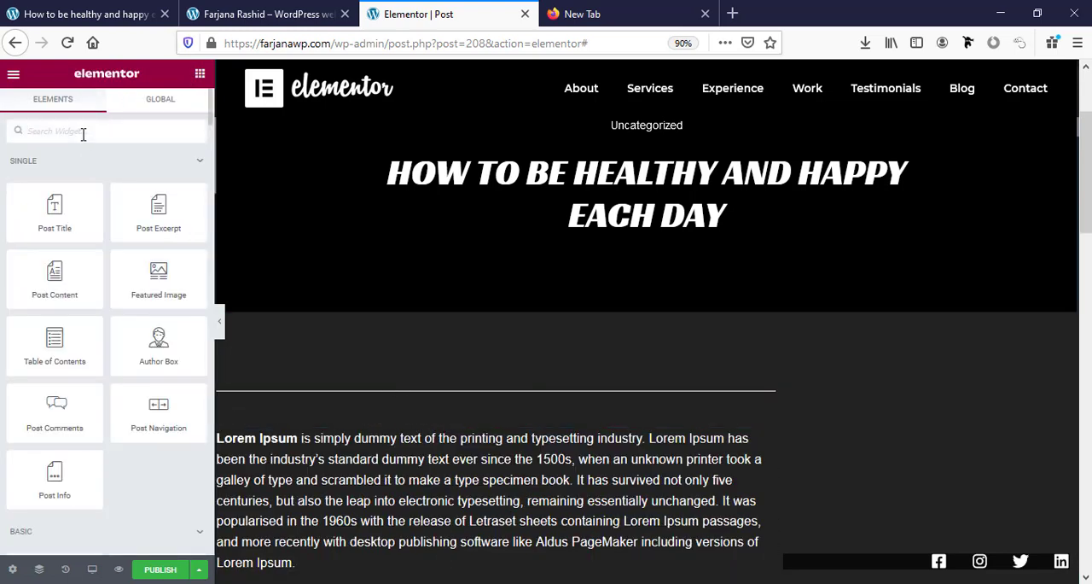
left_click(82, 132)
type("im")
left_click_drag(46, 188, 362, 385)
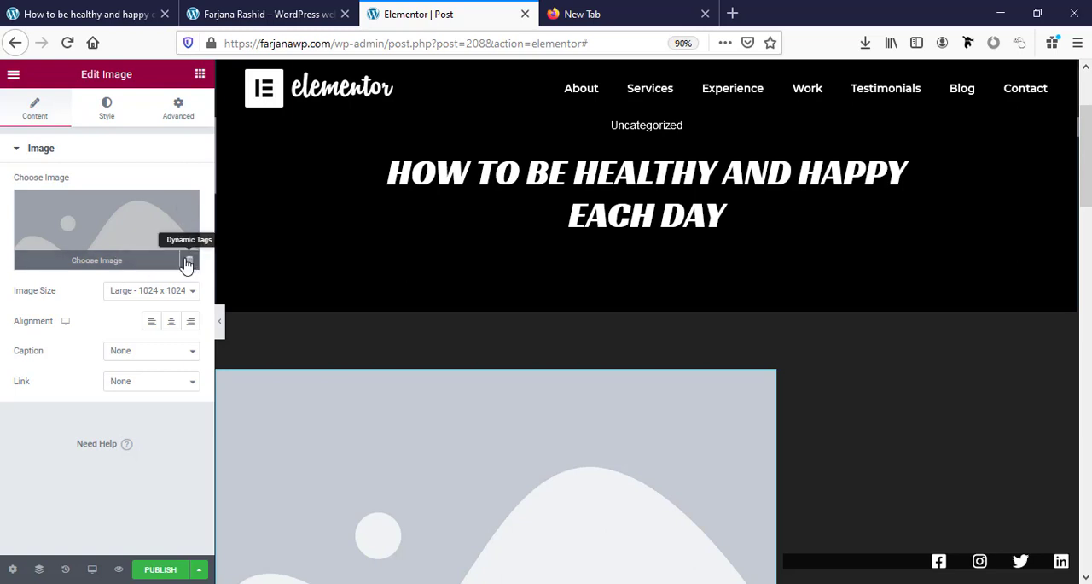
Use the post's Featured Image dynamic tag as the source of the new image.
left_click(189, 264)
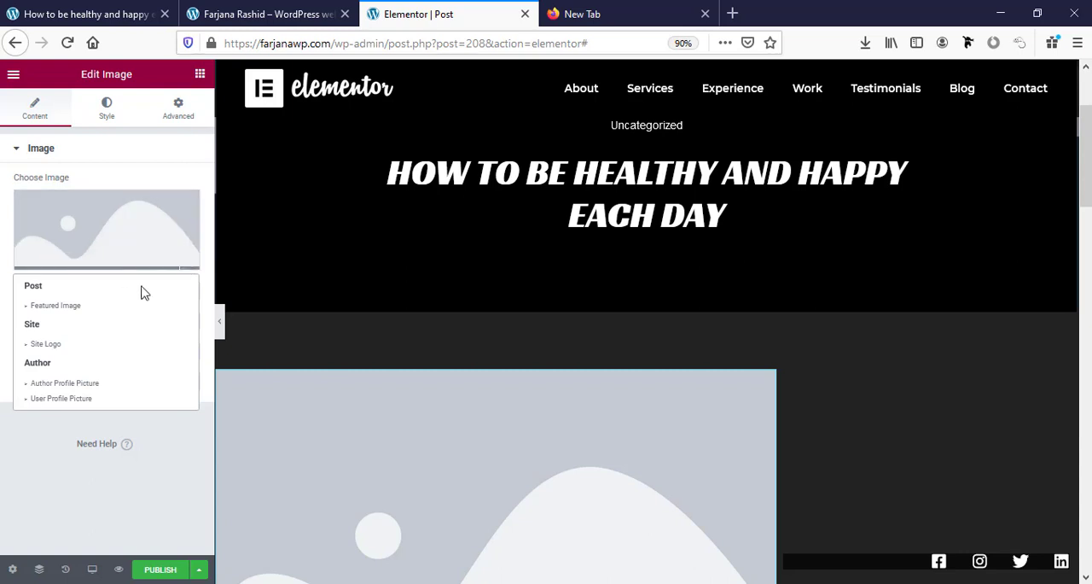
left_click(75, 310)
scroll(325, 333, "down", 3)
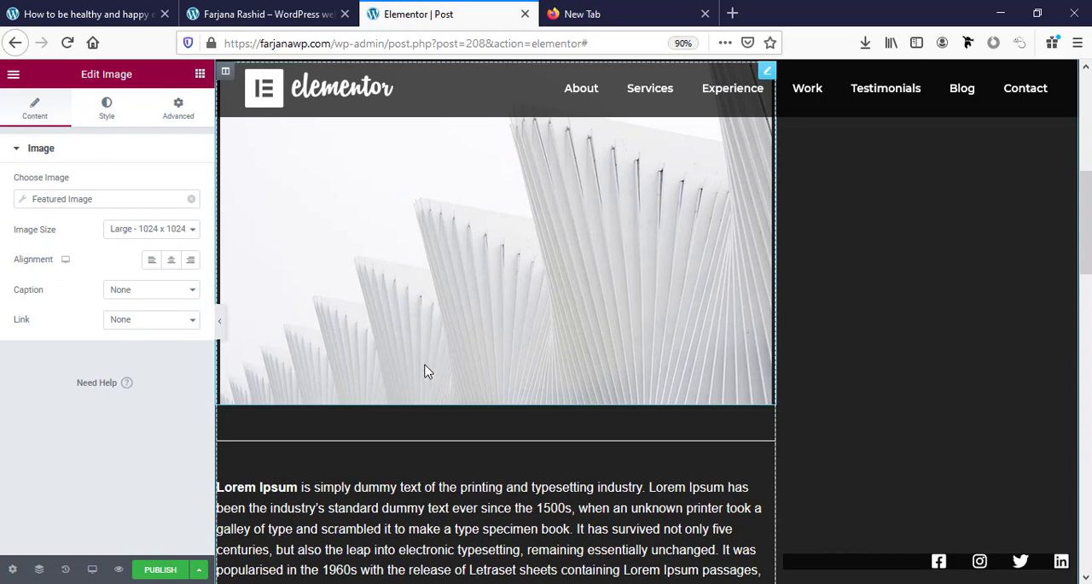
Examine the template's post content, social icons and post navigation, opening each widget's settings.
scroll(495, 384, "down", 3)
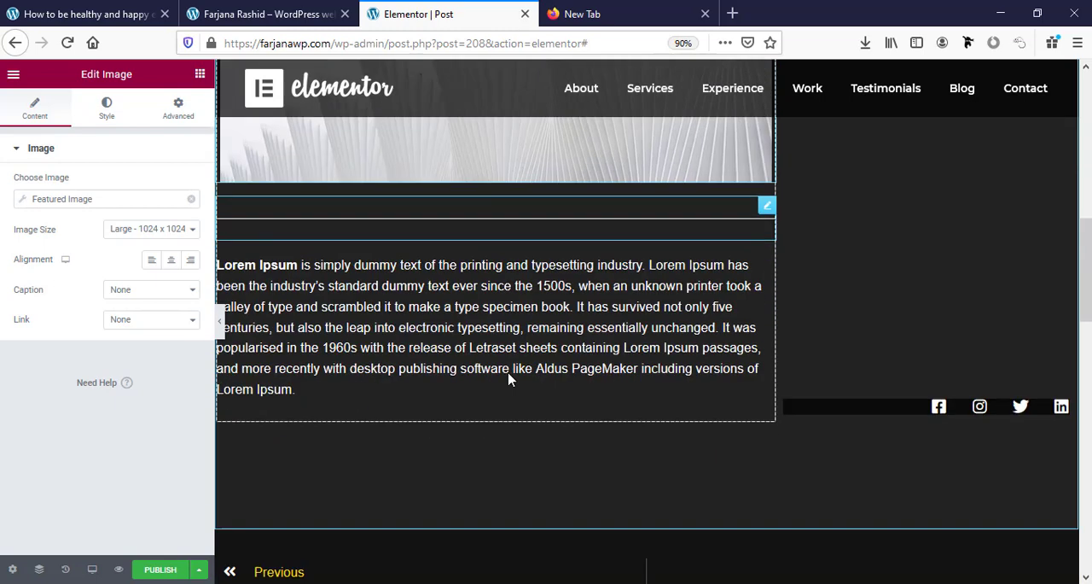
left_click(404, 297)
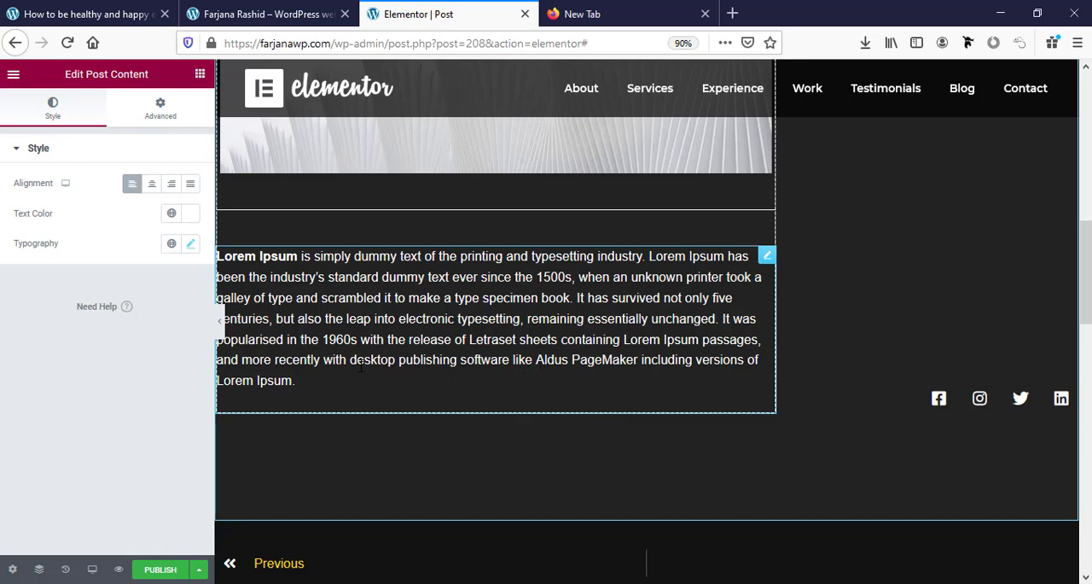
scroll(361, 365, "up", 4)
scroll(361, 367, "down", 5)
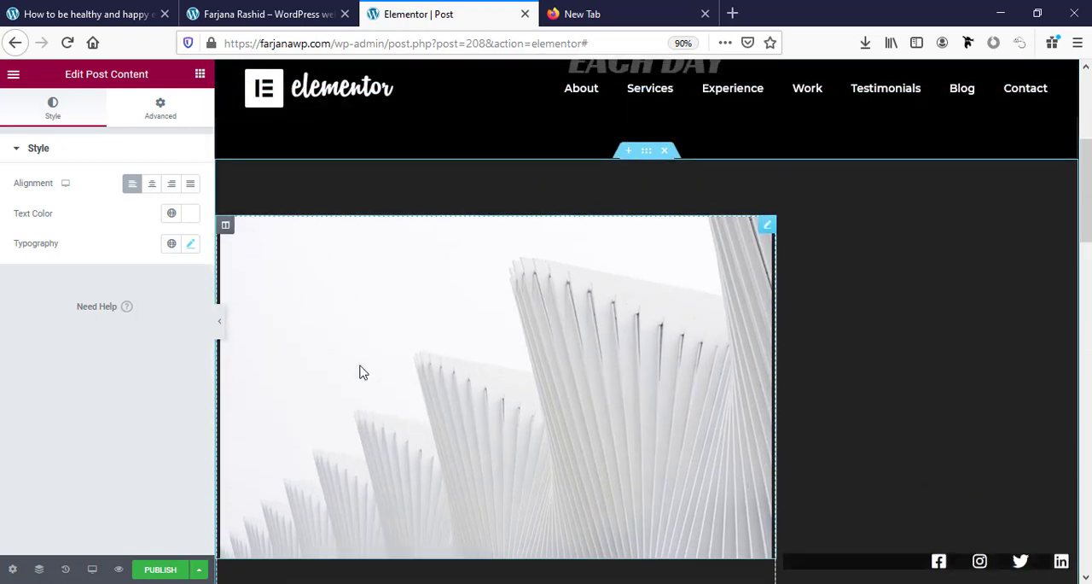
scroll(361, 365, "down", 2)
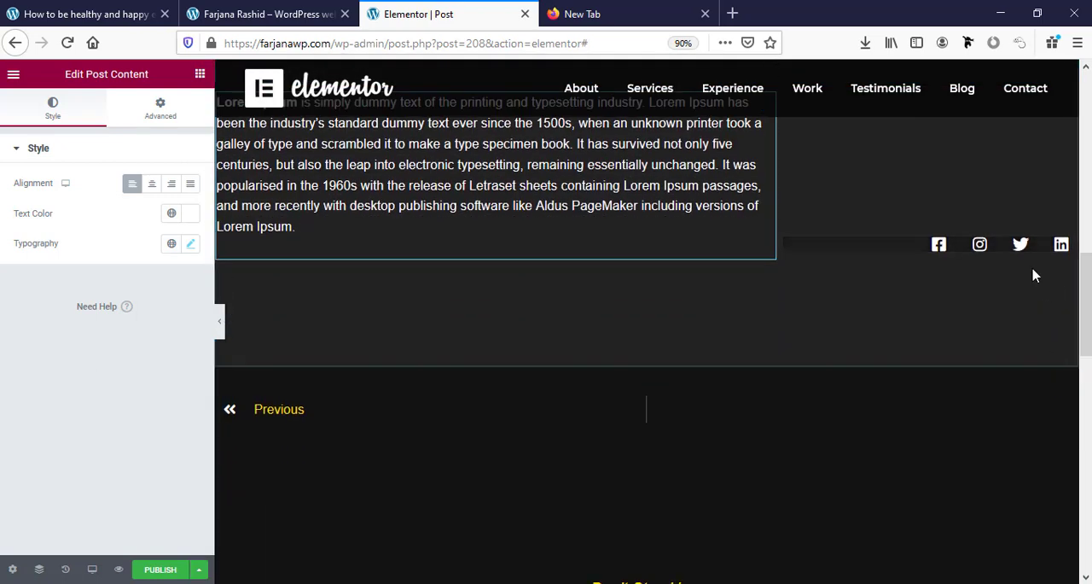
left_click(905, 249)
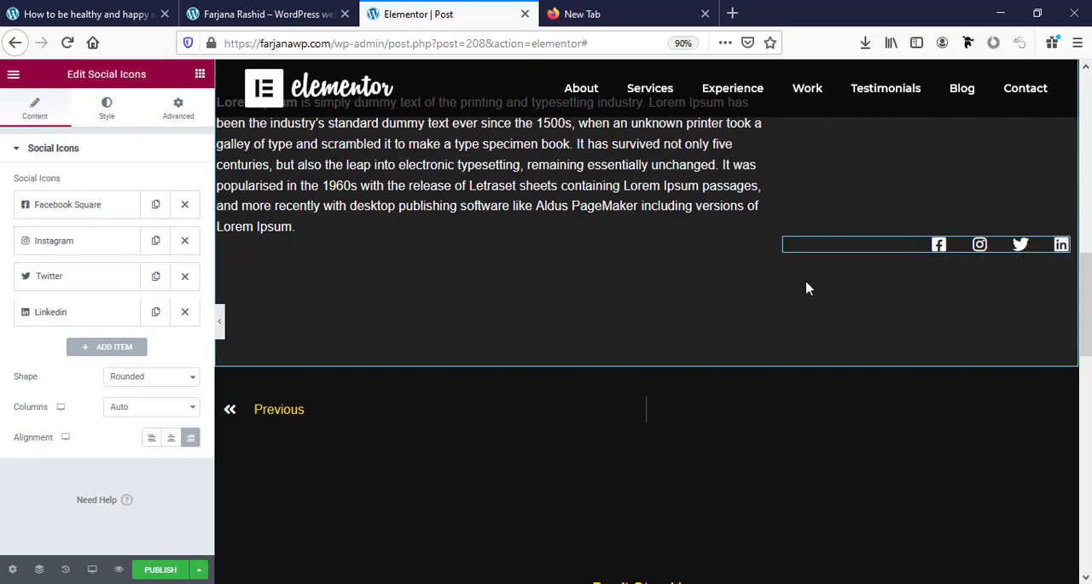
scroll(904, 308, "up", 4)
scroll(902, 308, "down", 7)
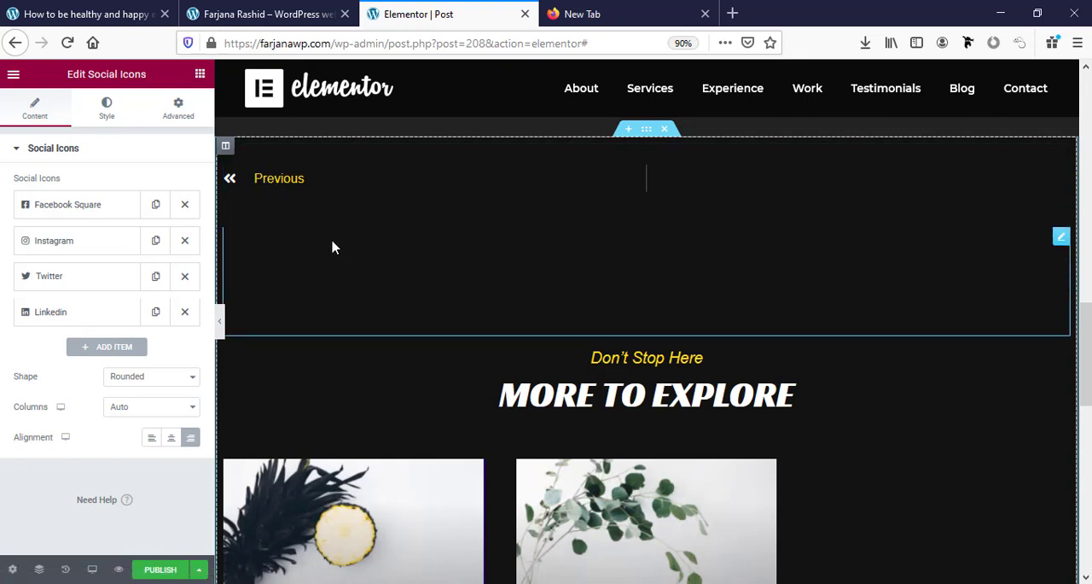
left_click(321, 186)
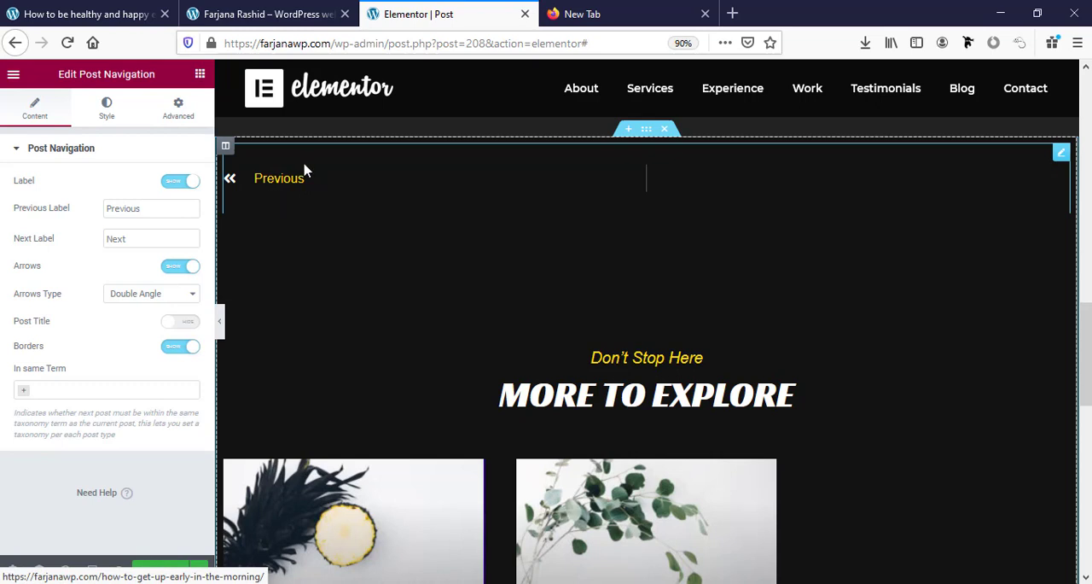
Set the post navigation label's normal color to the global white.
left_click(106, 108)
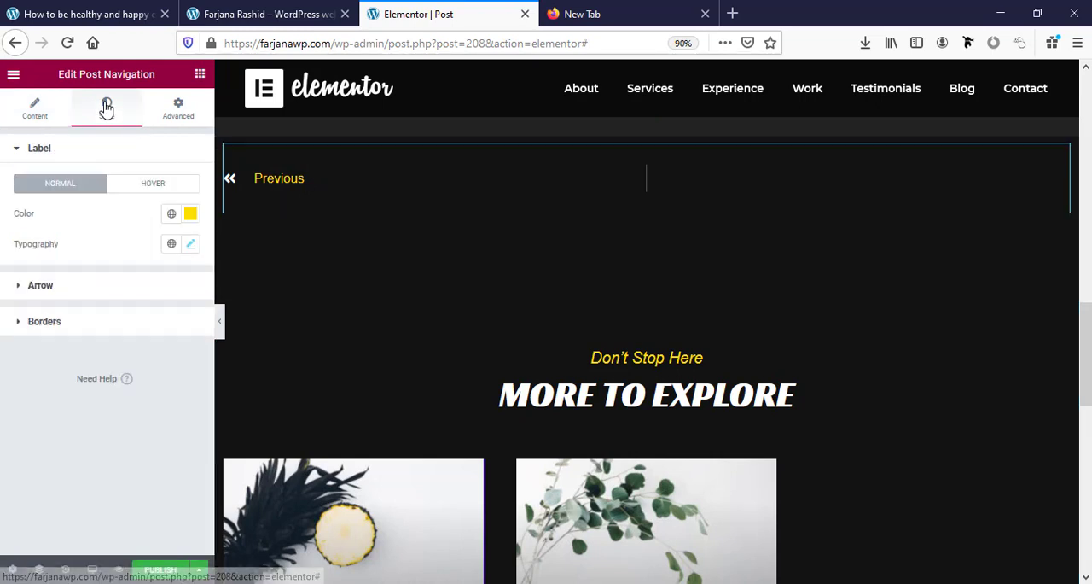
left_click(172, 215)
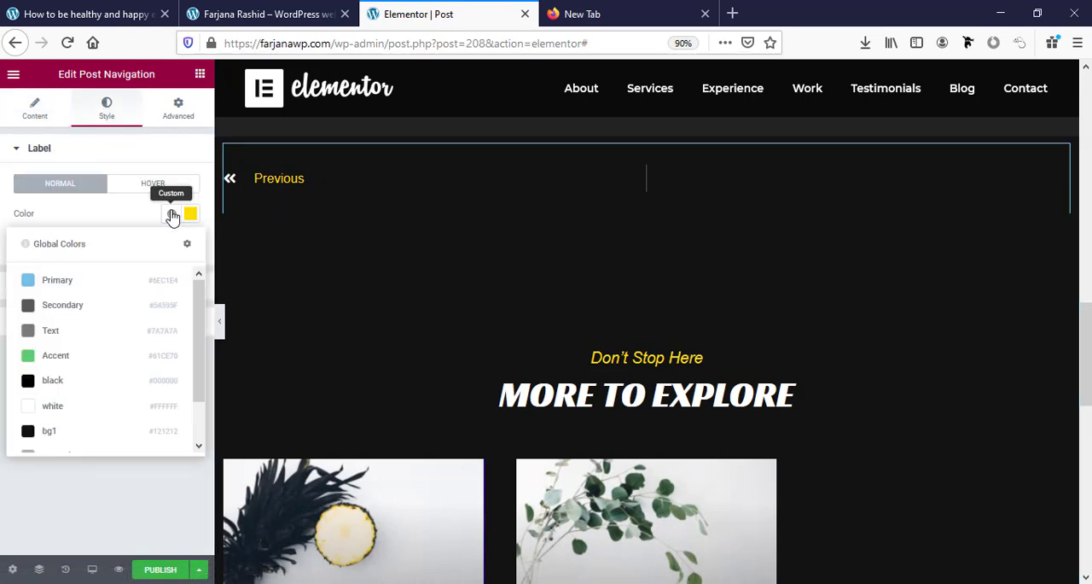
left_click(147, 408)
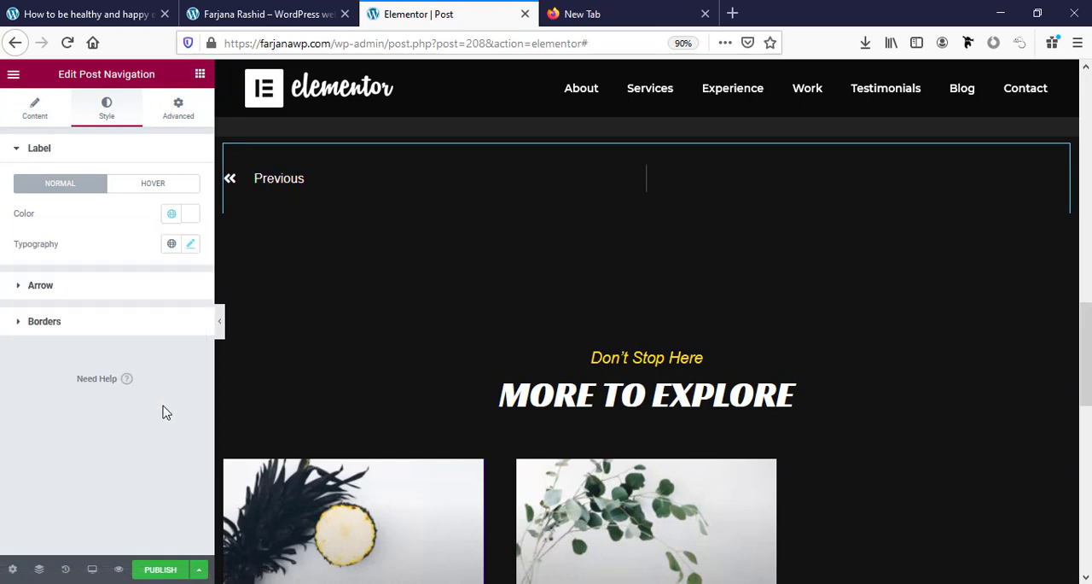
Set the text color of the "Don't Stop Here" heading to the global white.
scroll(673, 373, "down", 3)
scroll(674, 374, "up", 3)
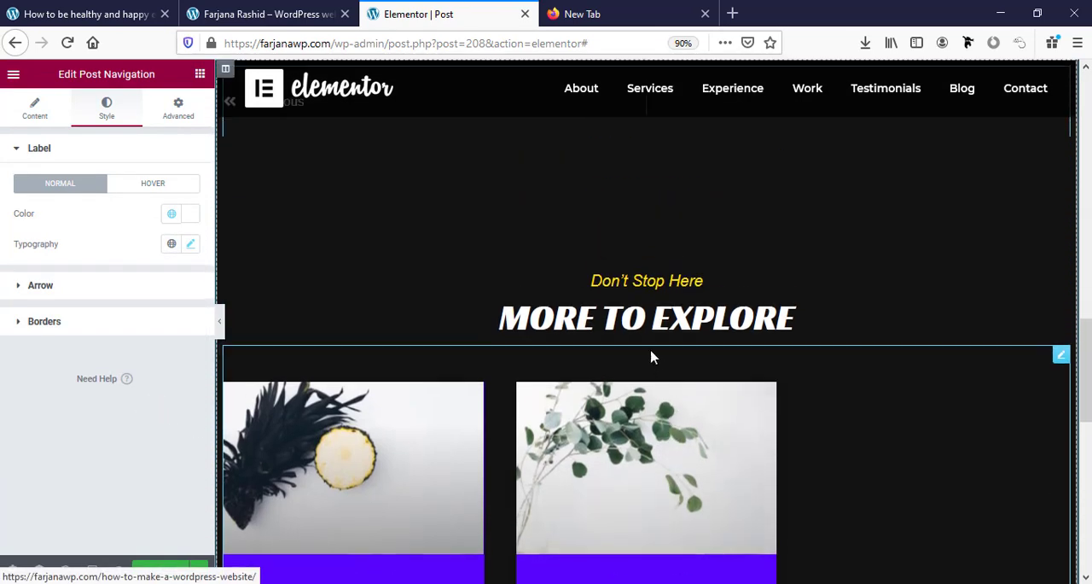
left_click(721, 287)
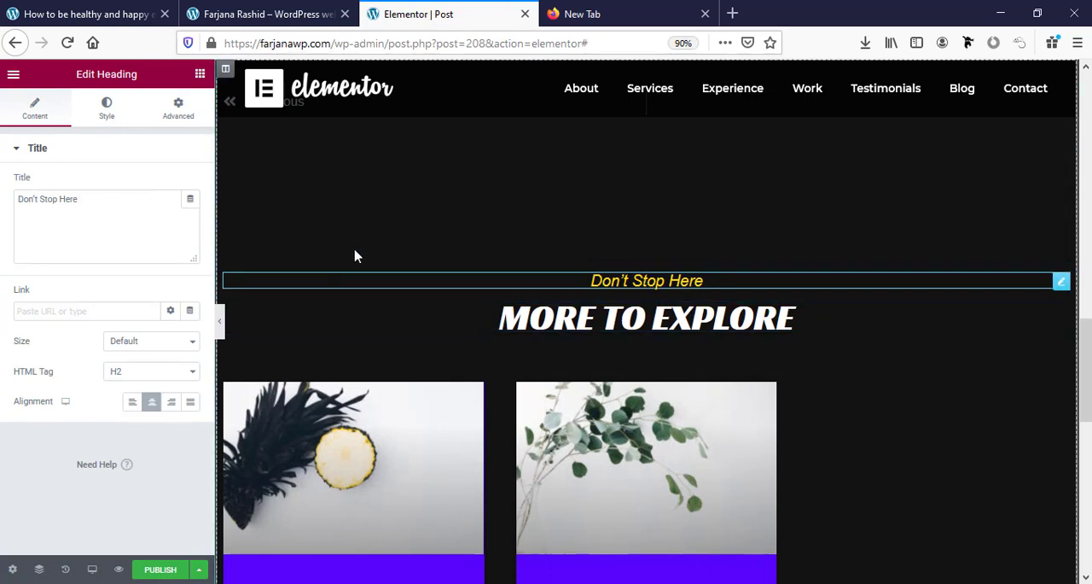
left_click(106, 107)
left_click(171, 185)
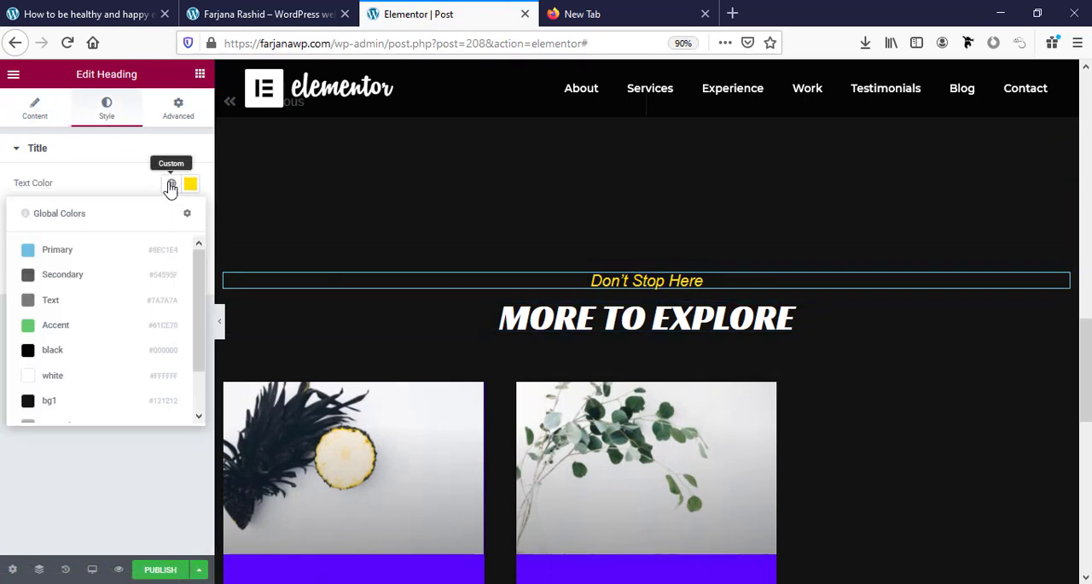
left_click(134, 374)
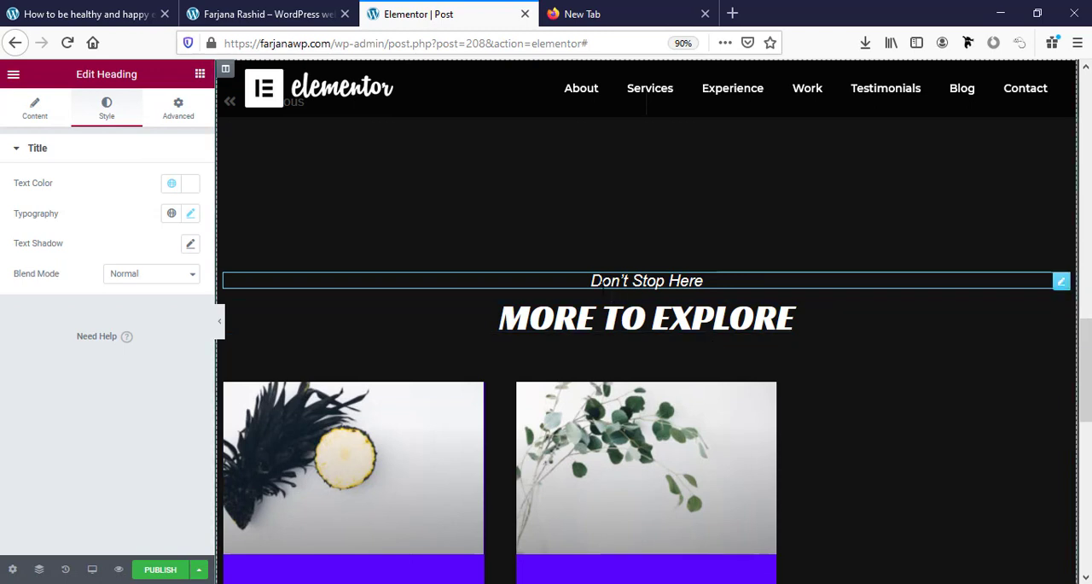
left_click(39, 109)
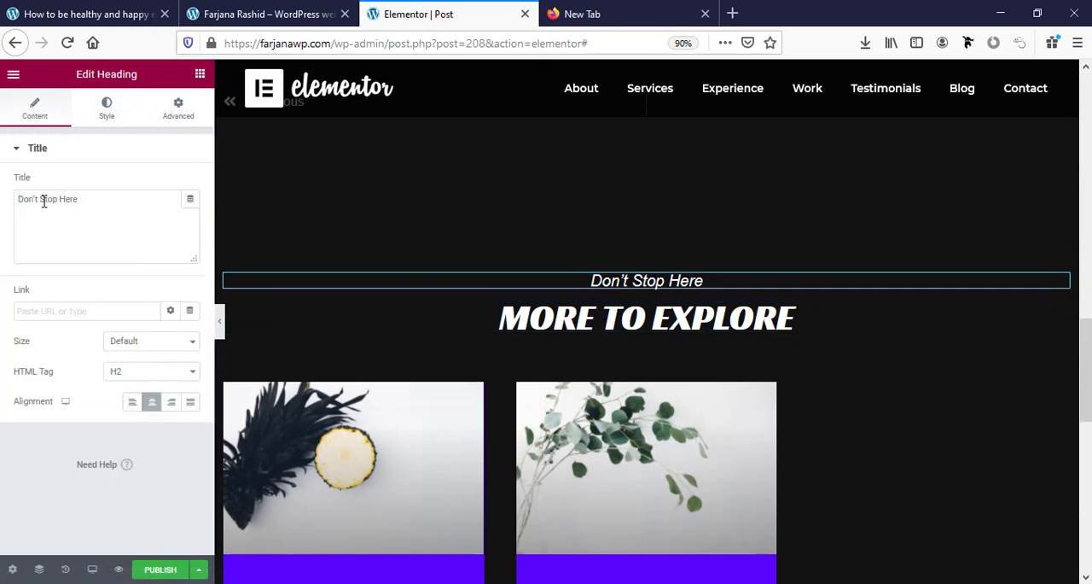
Open the live site's homepage and inspect the fonts of its About Me section with FontFace Ninja.
left_click(460, 319)
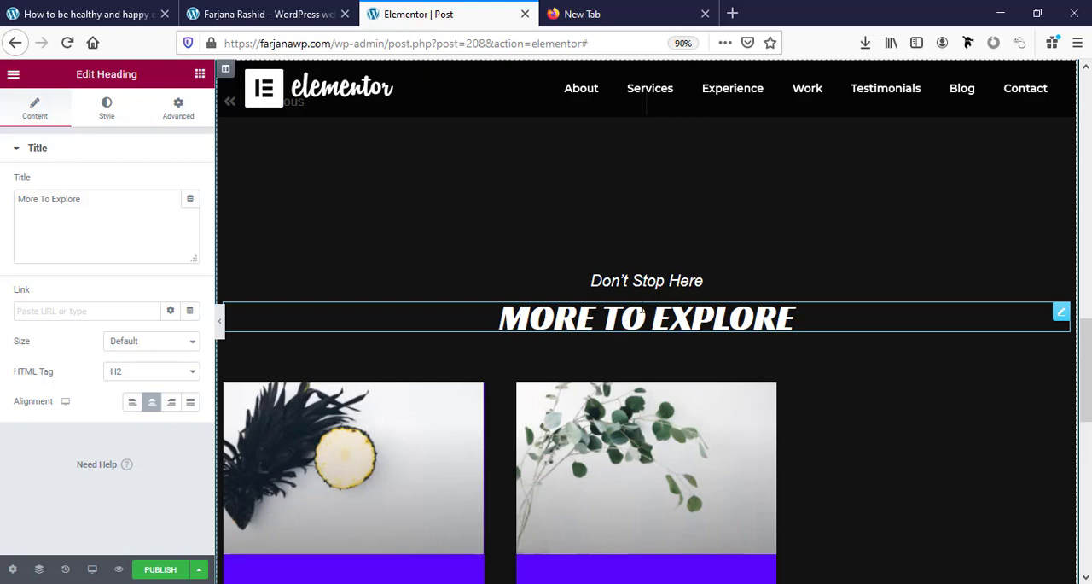
left_click(79, 11)
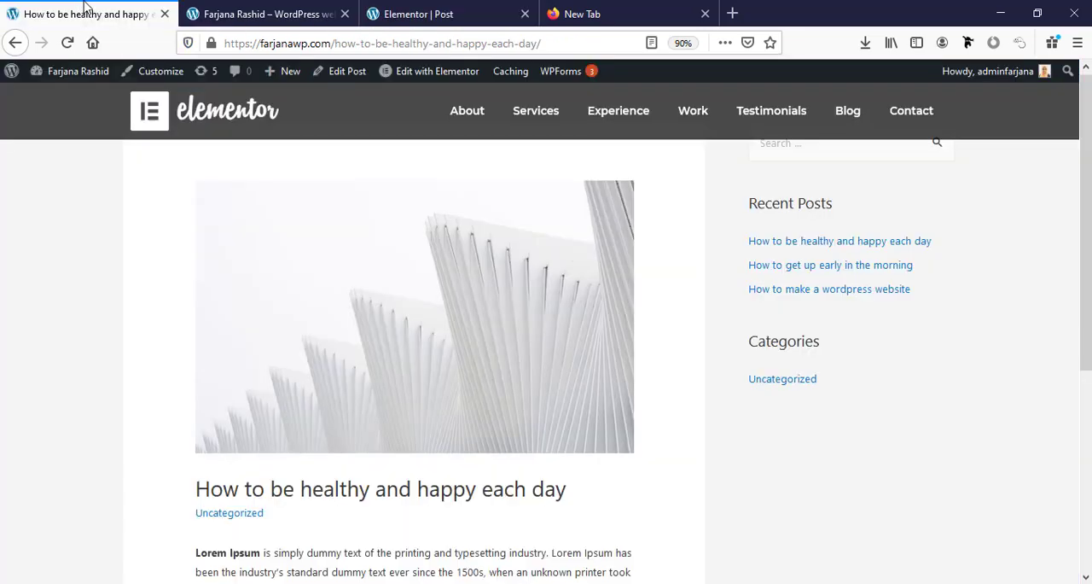
left_click(220, 101)
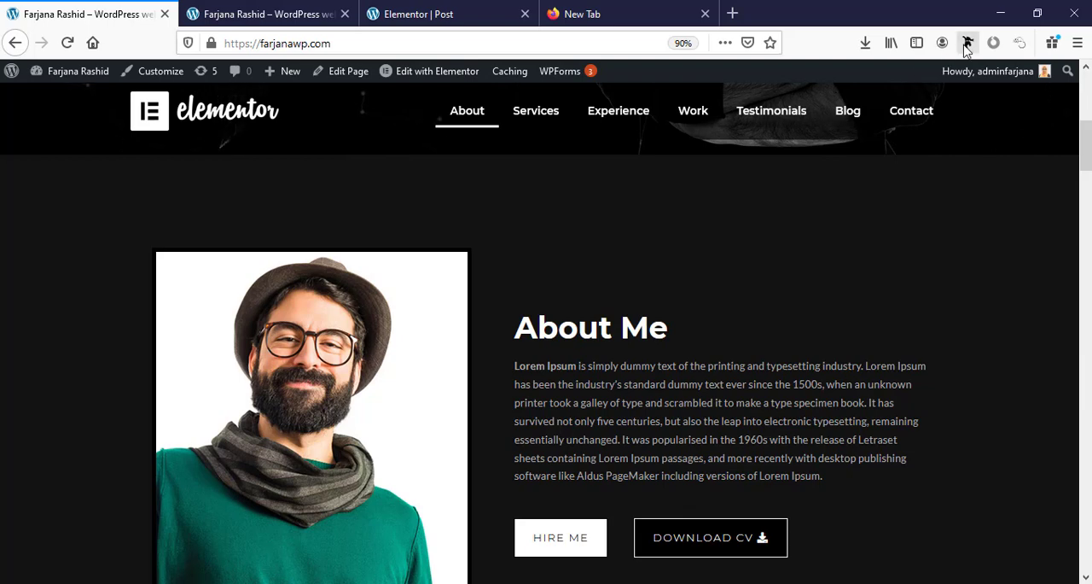
left_click(967, 44)
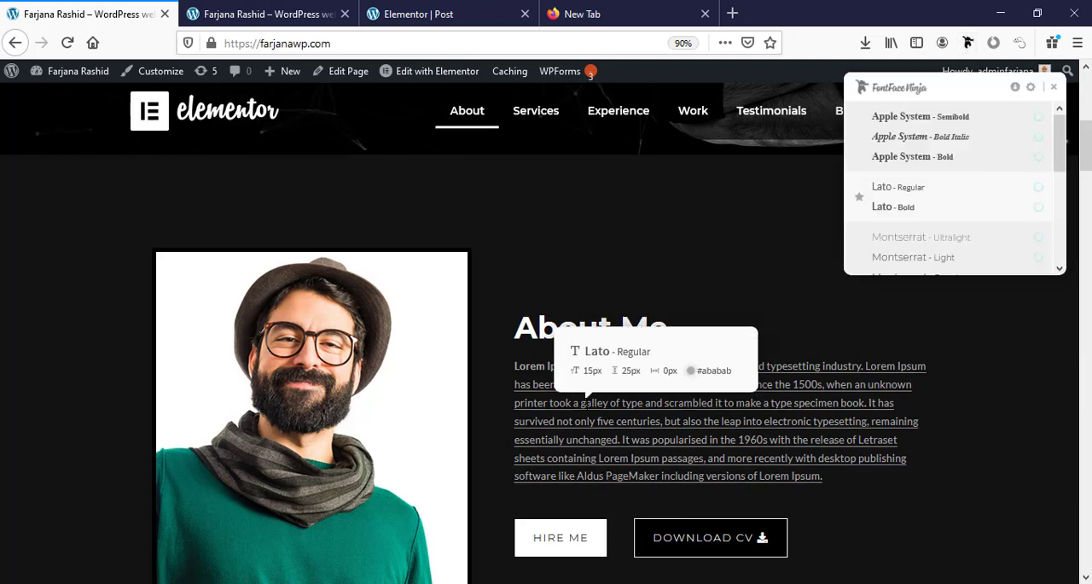
Back in the post template, change the "More To Explore" heading's font family to Montserrat, matching the homepage.
left_click(396, 19)
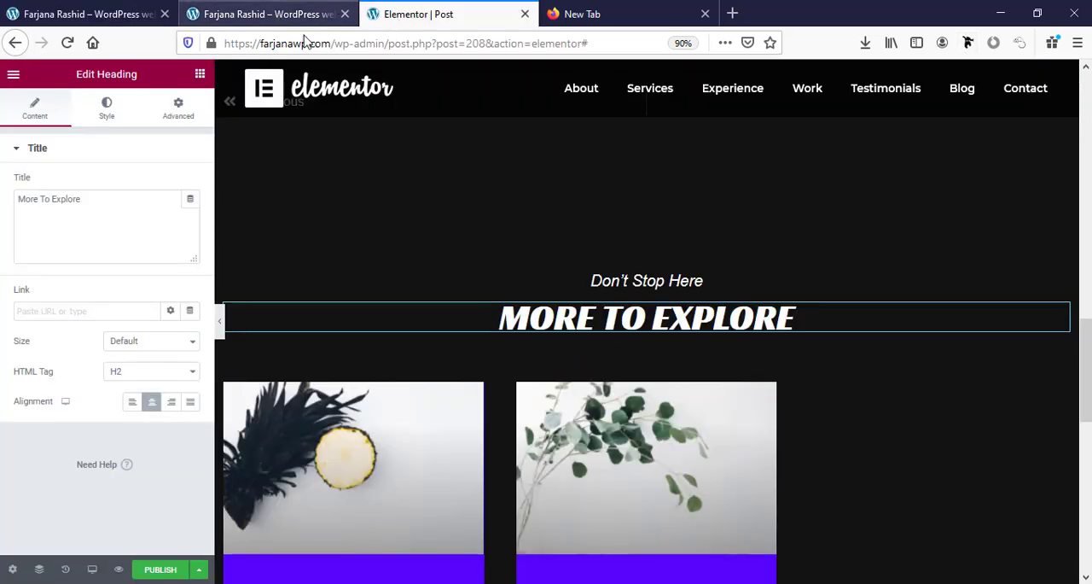
left_click(104, 111)
left_click(191, 217)
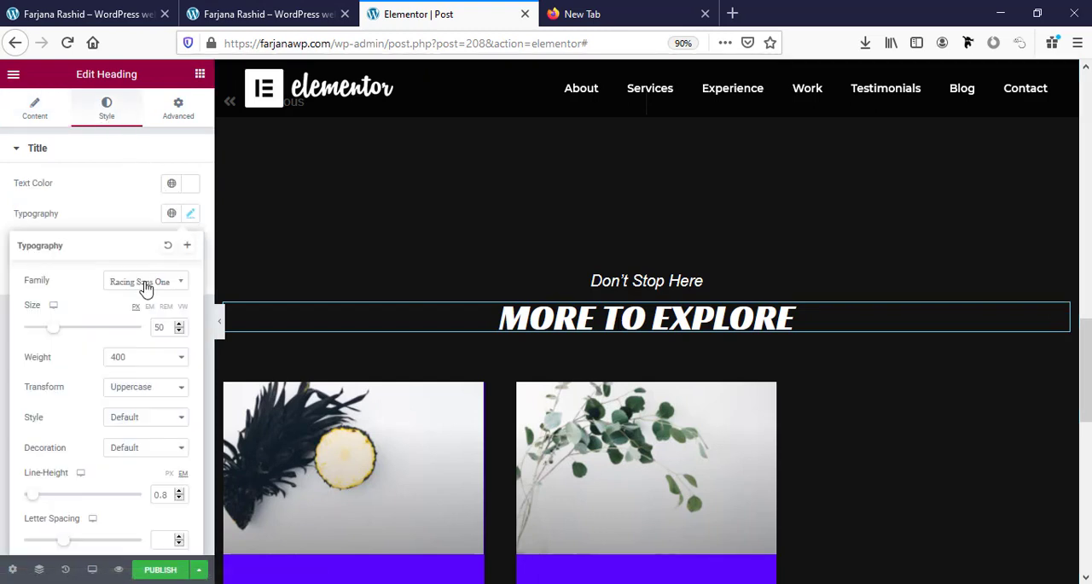
left_click(147, 289)
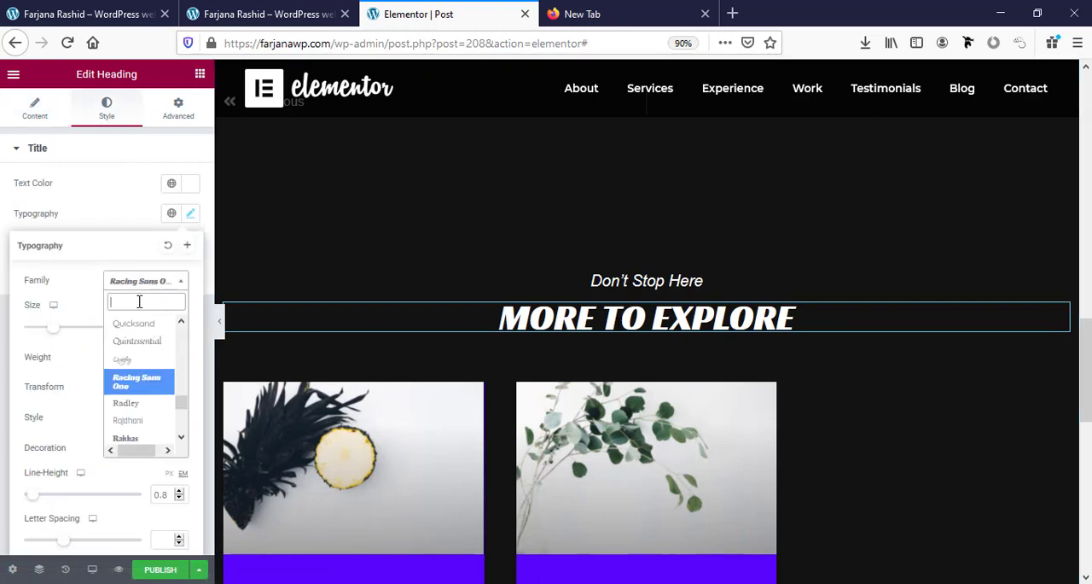
left_click(144, 259)
left_click(141, 15)
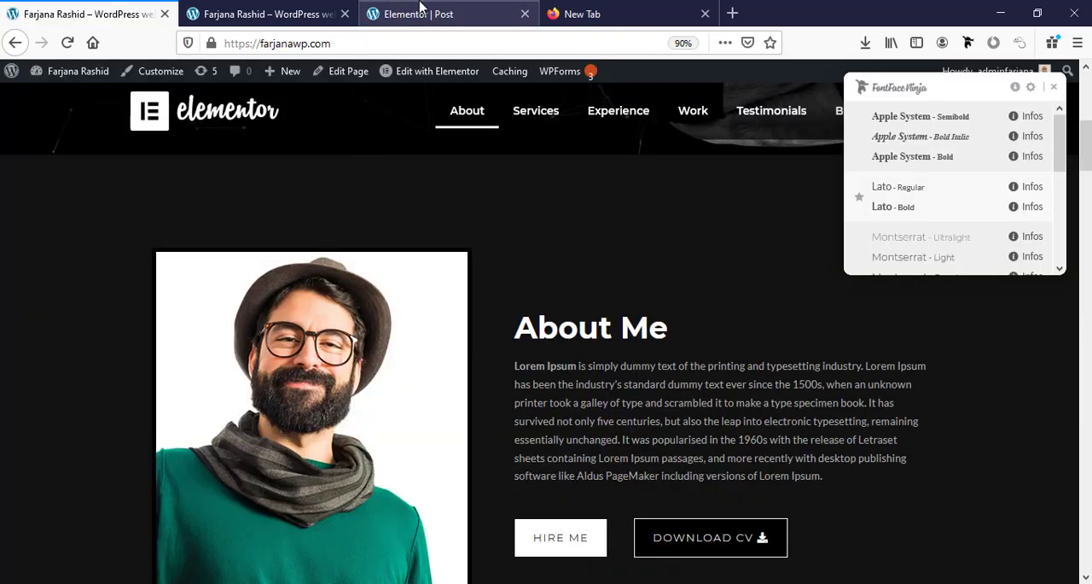
left_click(419, 7)
Set the "More To Explore" heading's font weight to 600 and its text transform to Default.
left_click(129, 360)
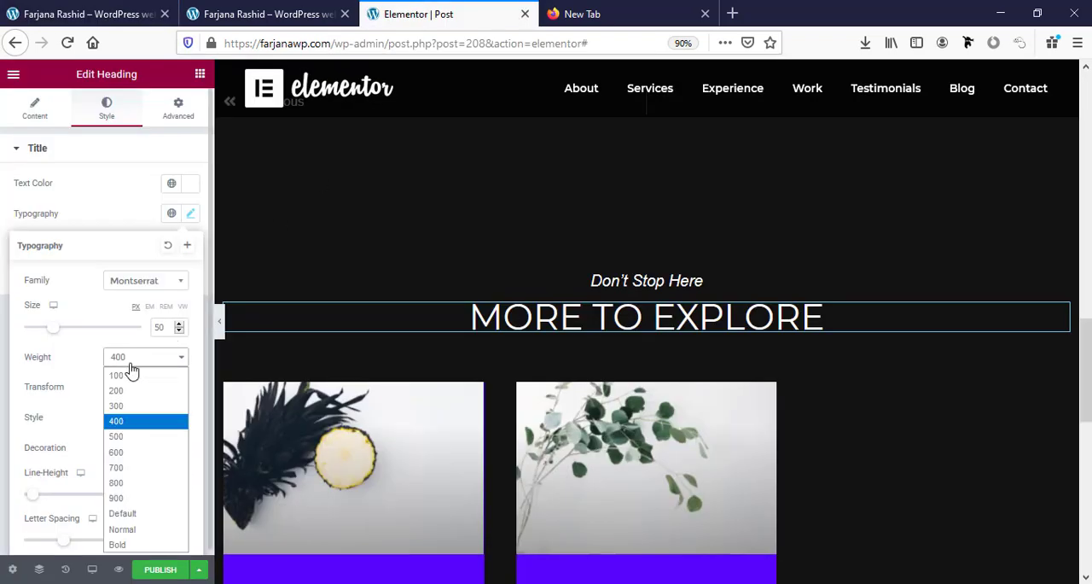
left_click(131, 453)
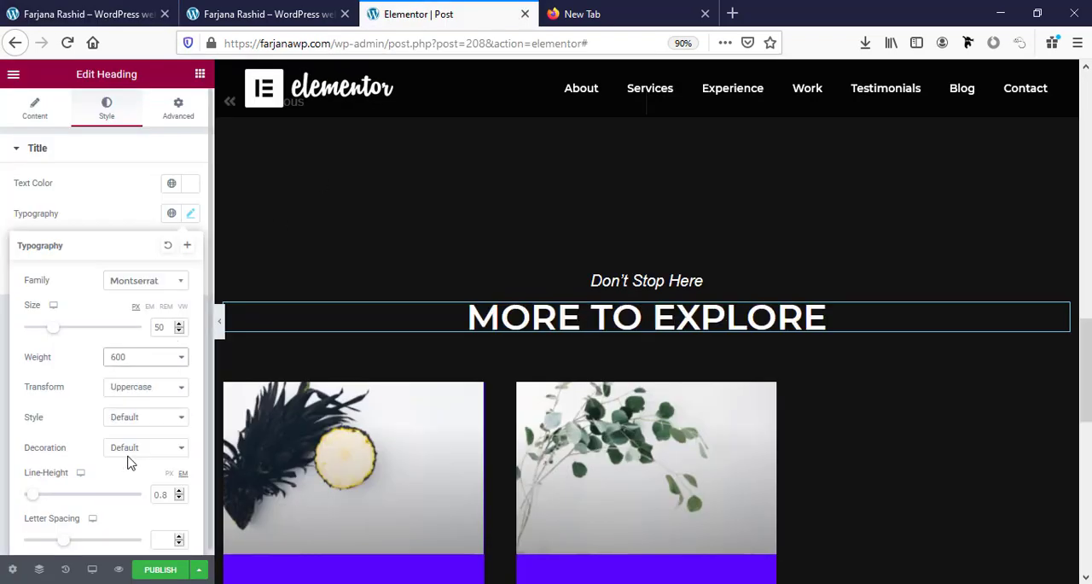
left_click(153, 390)
left_click(122, 405)
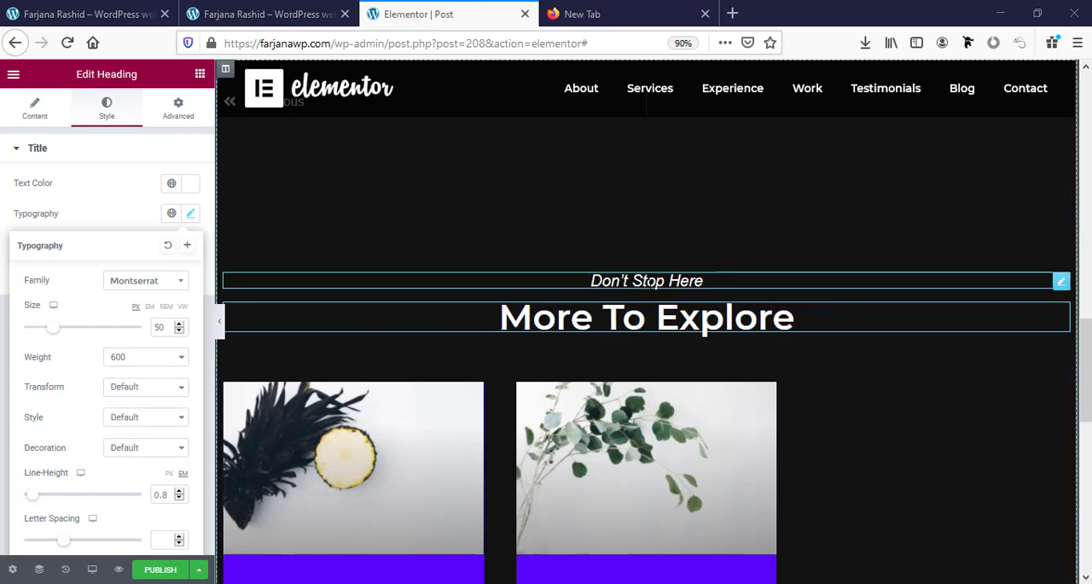
Change the font family of the "Don't Stop Here" heading to Lato.
left_click(649, 282)
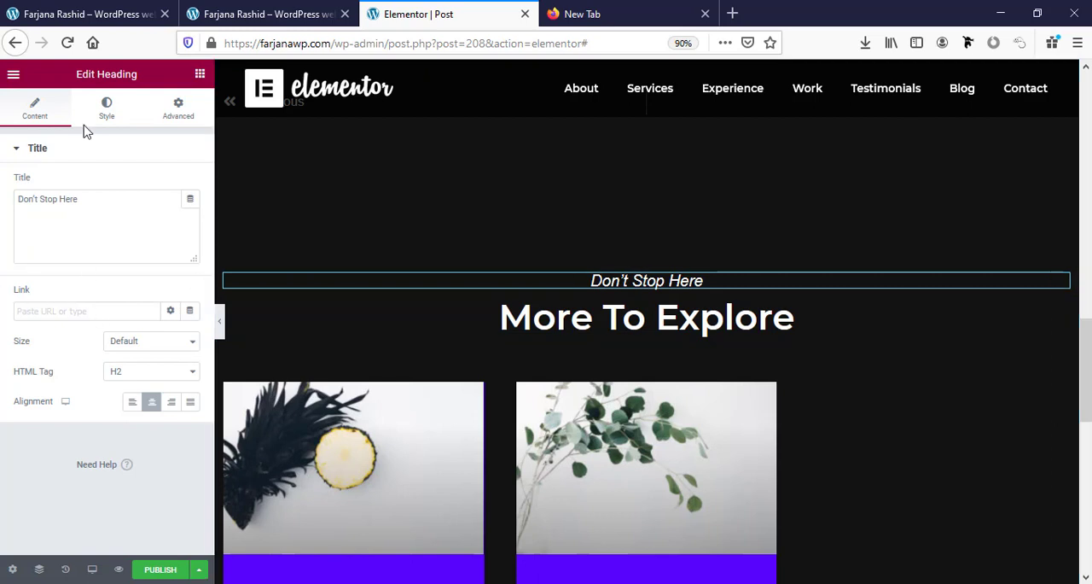
left_click(106, 110)
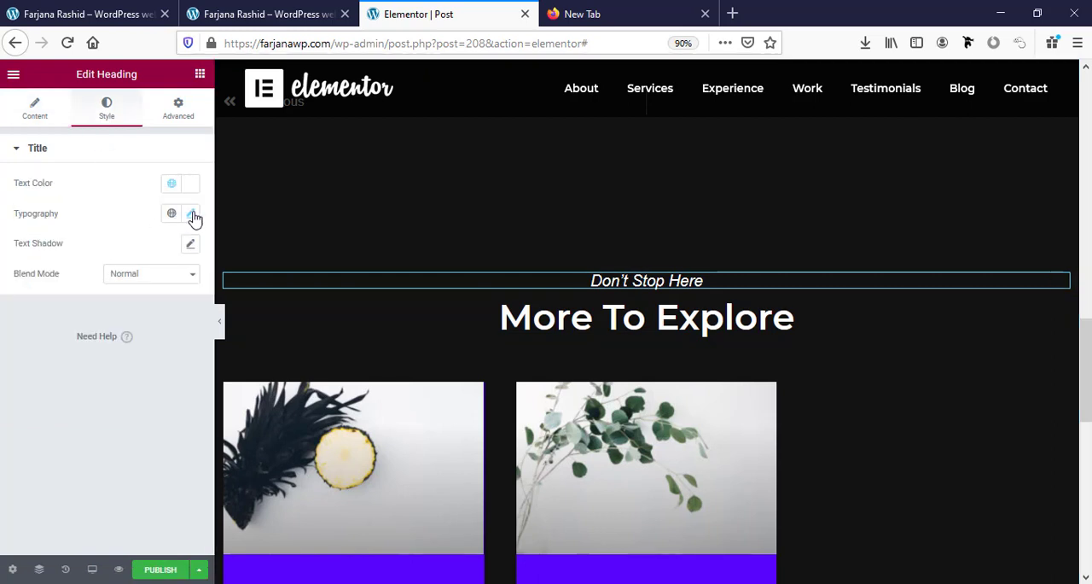
left_click(192, 214)
left_click(136, 281)
type("lat")
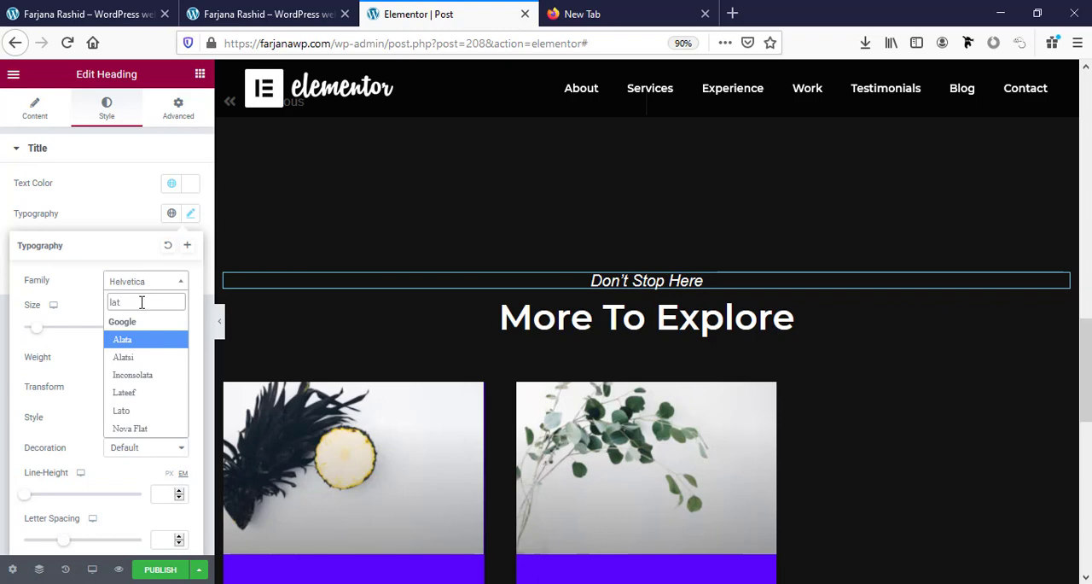
left_click(122, 337)
Set the post content's typography to the Lato font family with weight 300.
scroll(620, 395, "up", 8)
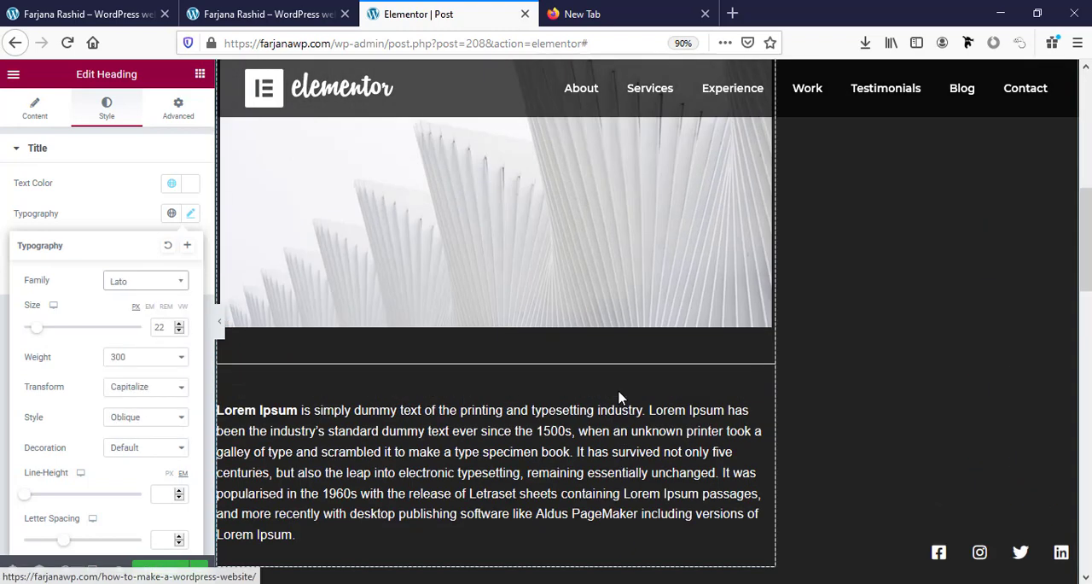
left_click(543, 452)
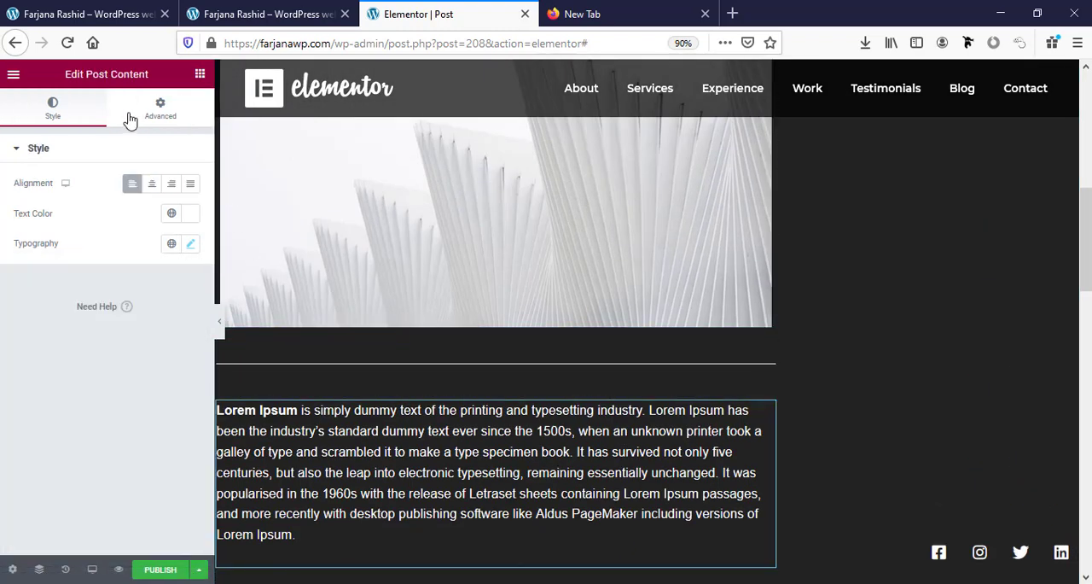
left_click(192, 245)
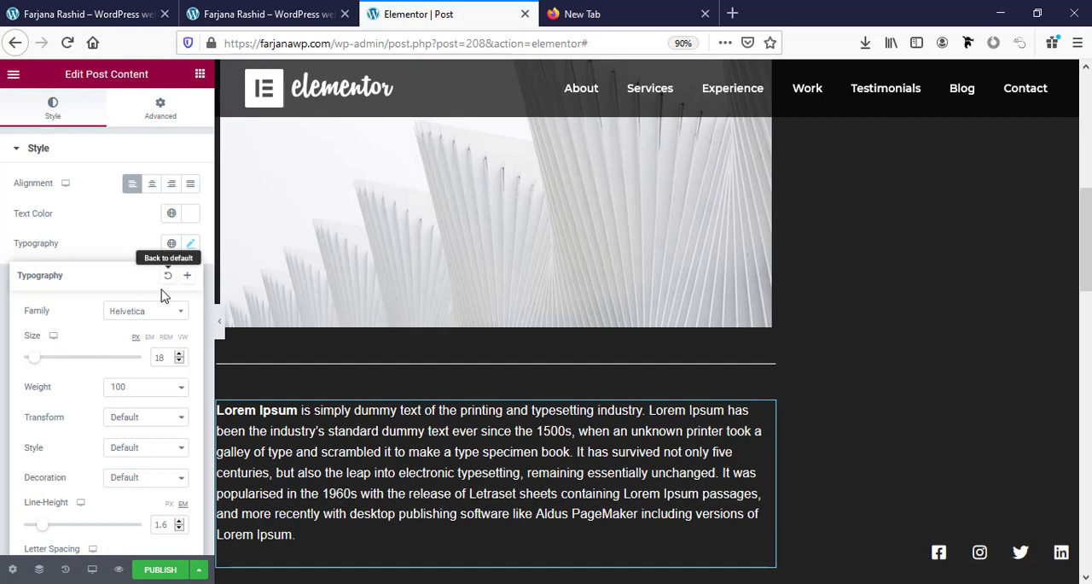
left_click(149, 320)
type("lat")
left_click(140, 443)
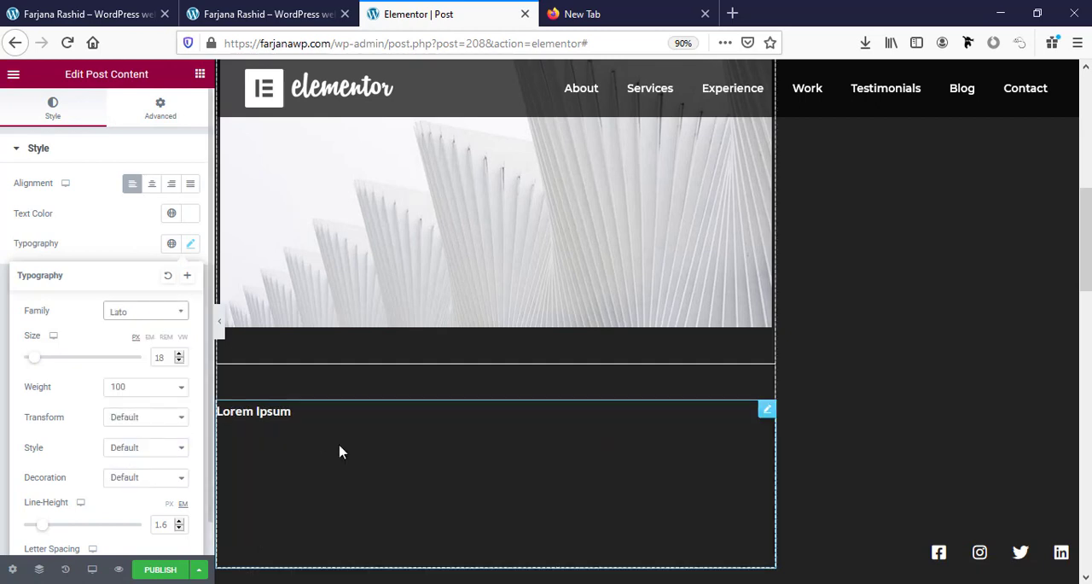
scroll(177, 365, "down", 1)
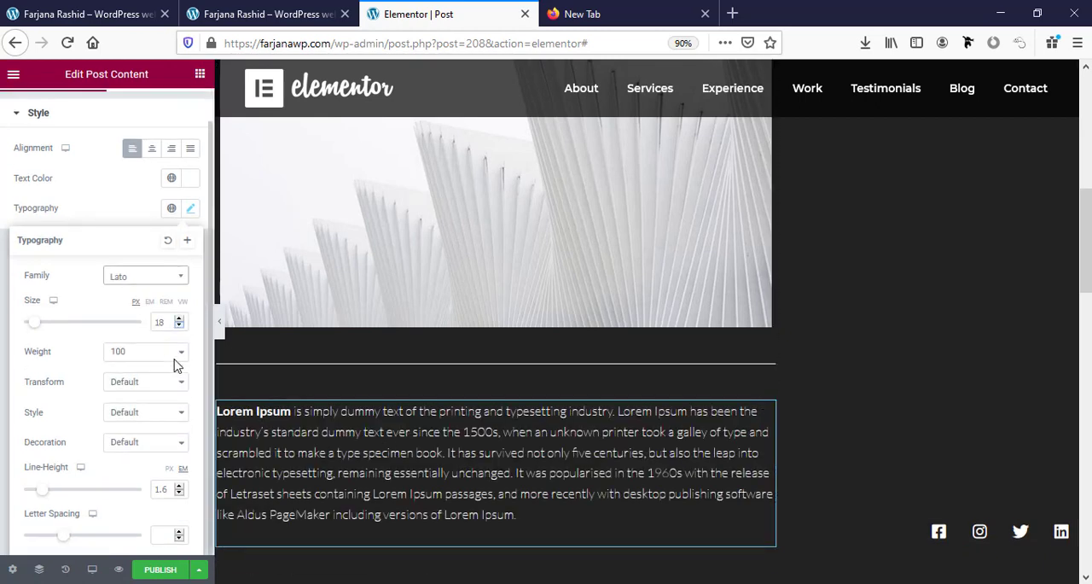
left_click(131, 351)
left_click(134, 401)
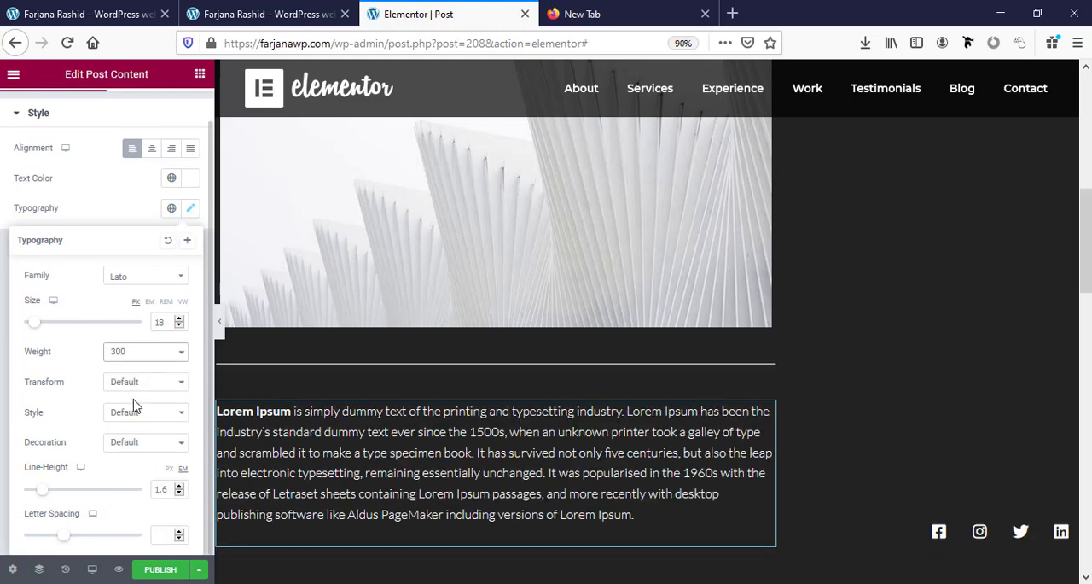
Set the post title's typography to the Montserrat font family with weight 600.
scroll(378, 450, "up", 5)
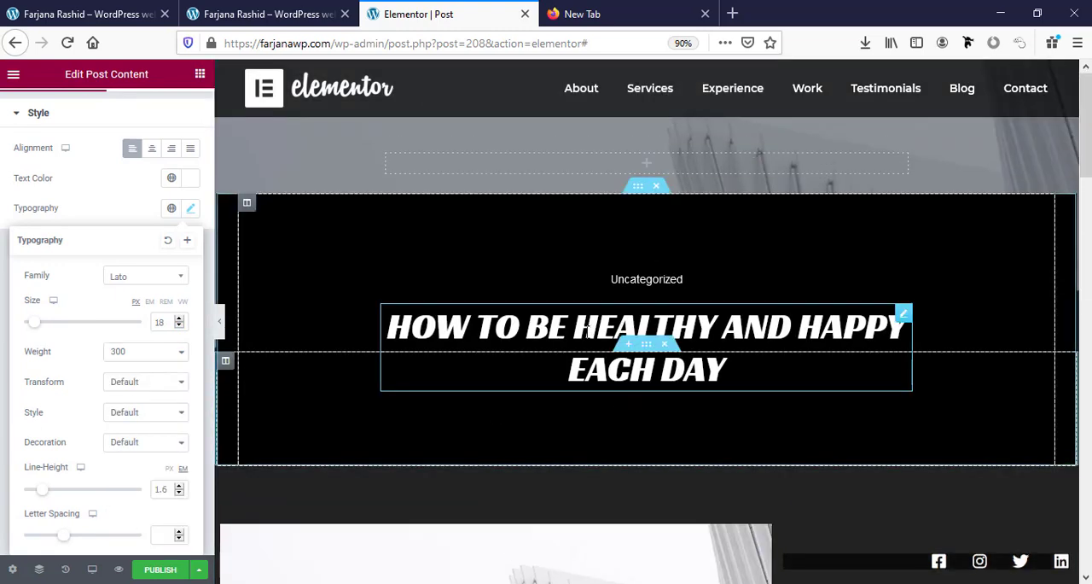
left_click(386, 301)
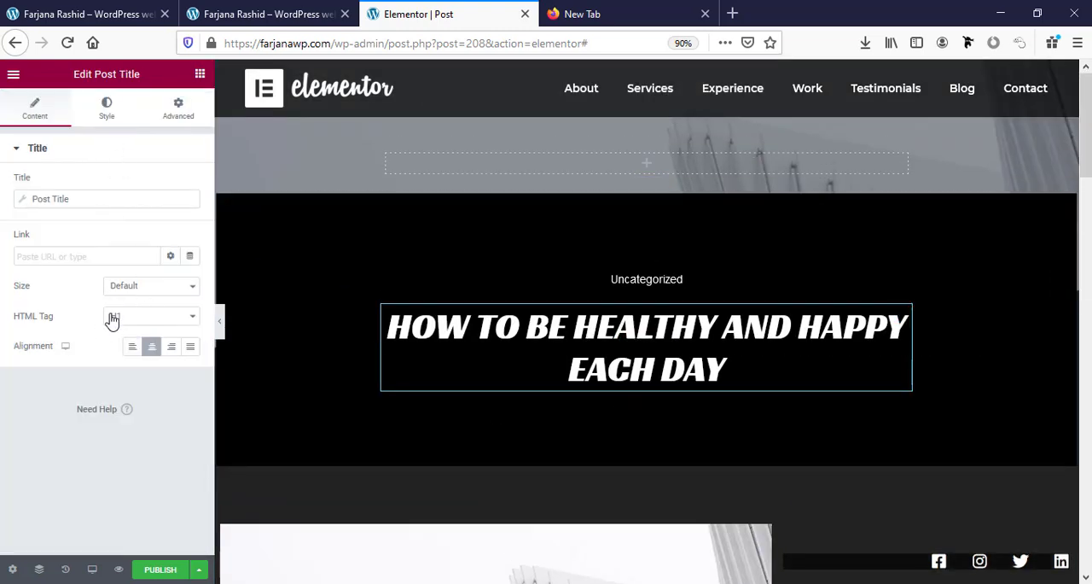
left_click(107, 110)
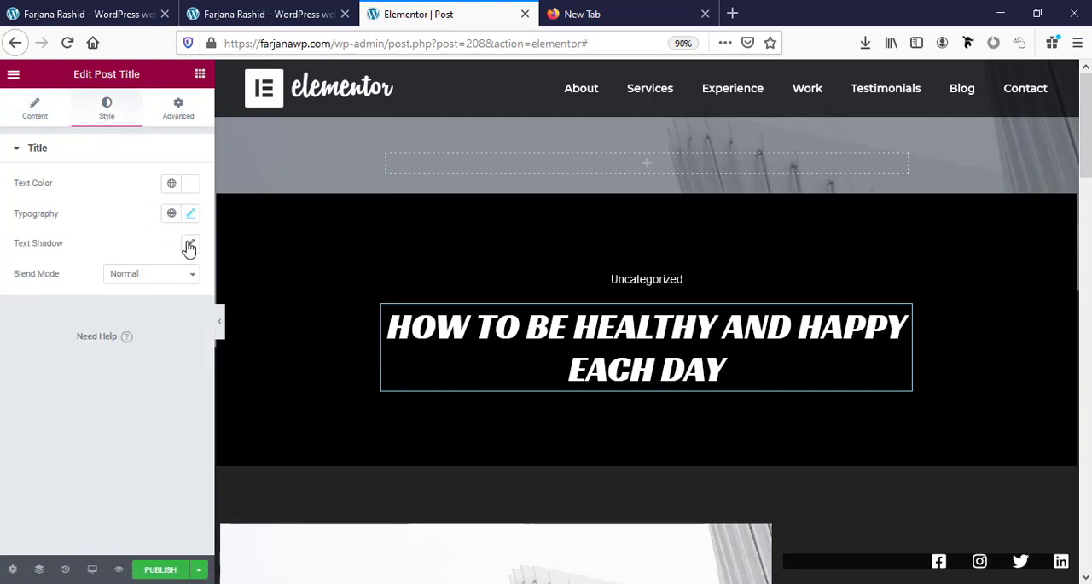
left_click(191, 213)
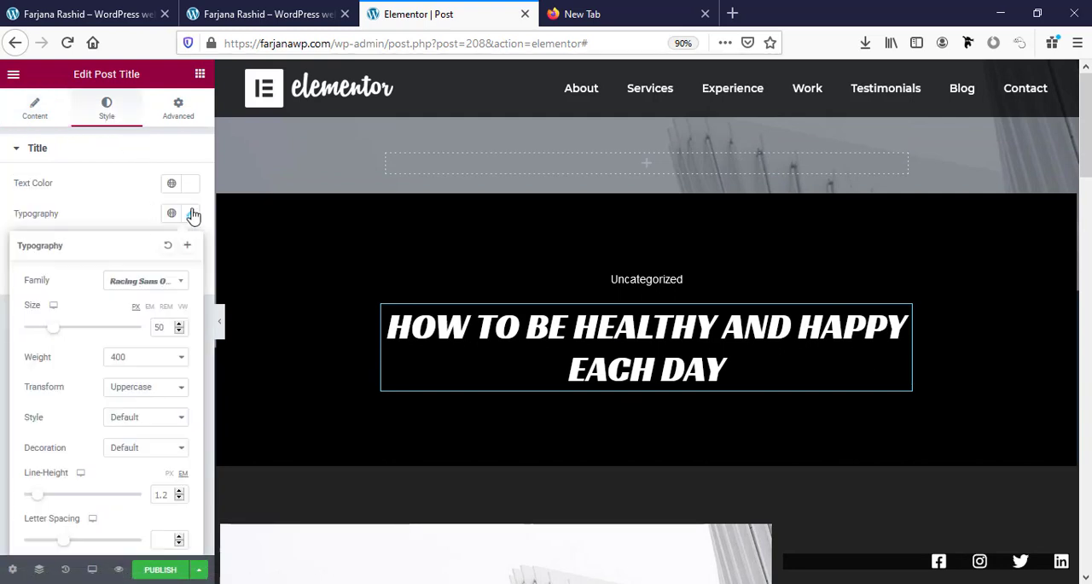
left_click(180, 283)
type("mont")
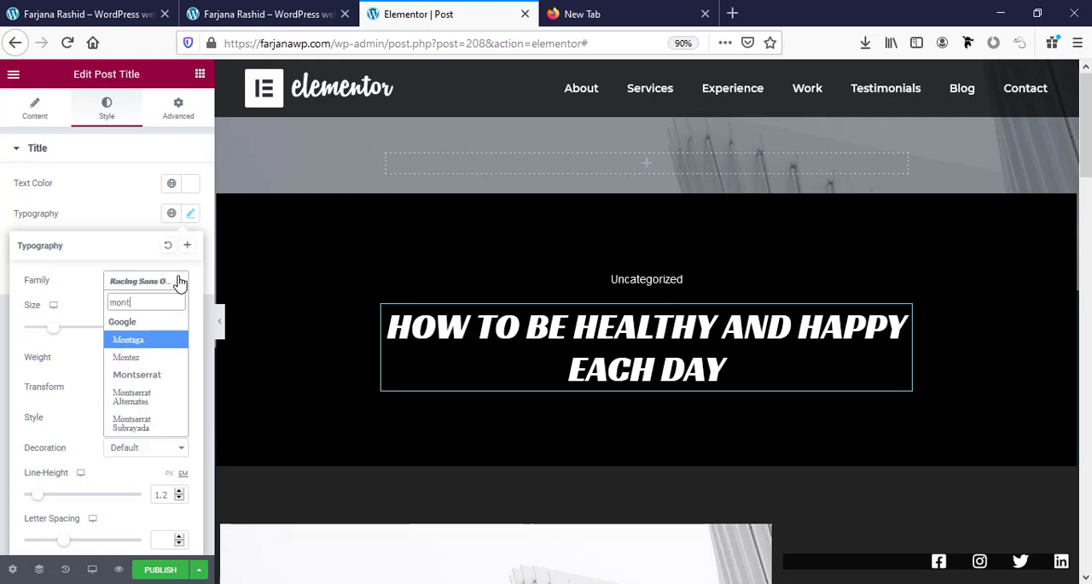
left_click(141, 374)
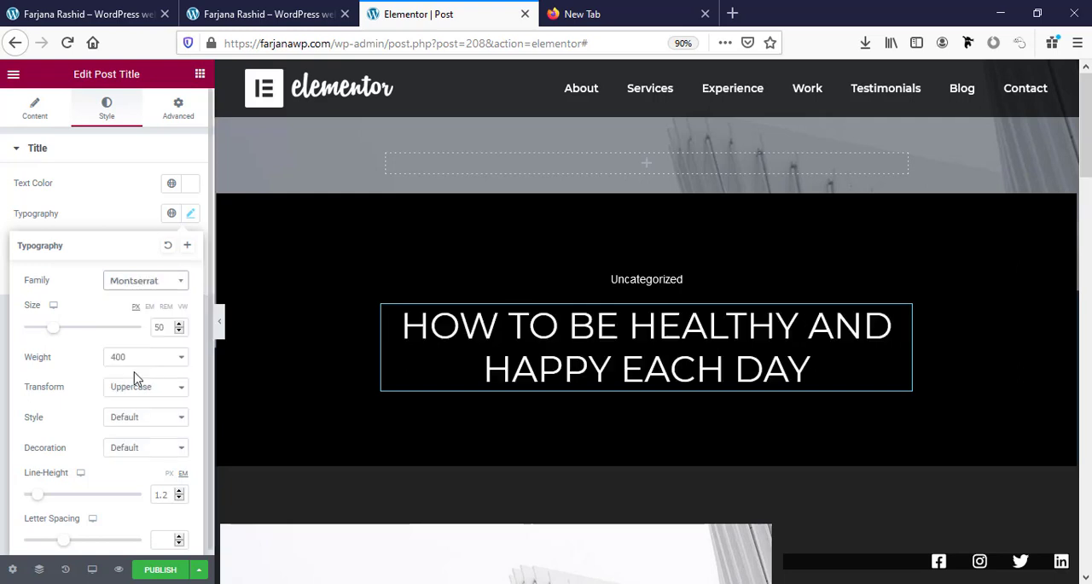
left_click(130, 363)
left_click(141, 453)
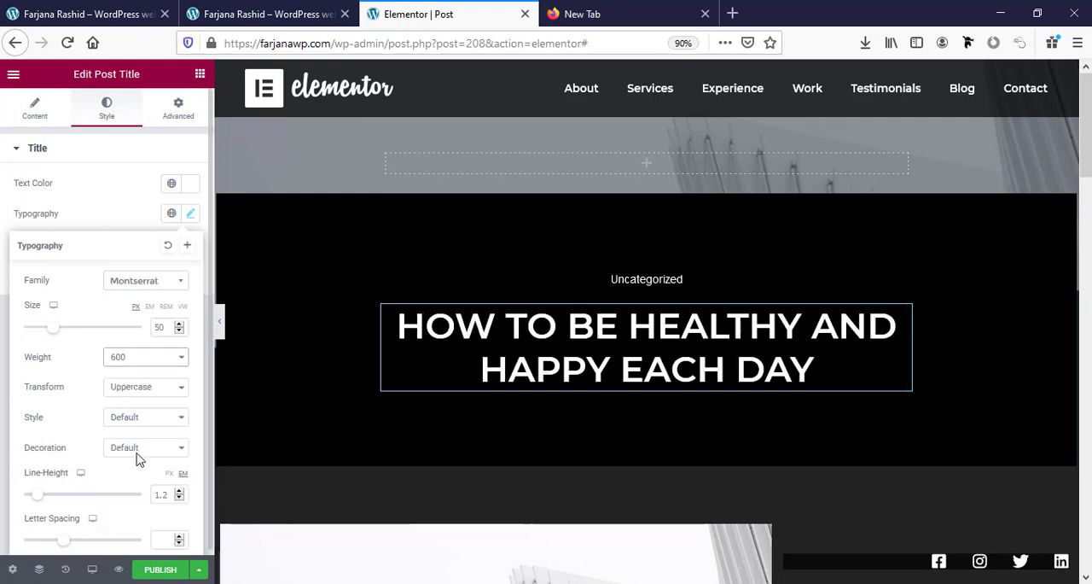
Set the post title's text transform to Default and its font weight to 700.
left_click(137, 388)
left_click(136, 389)
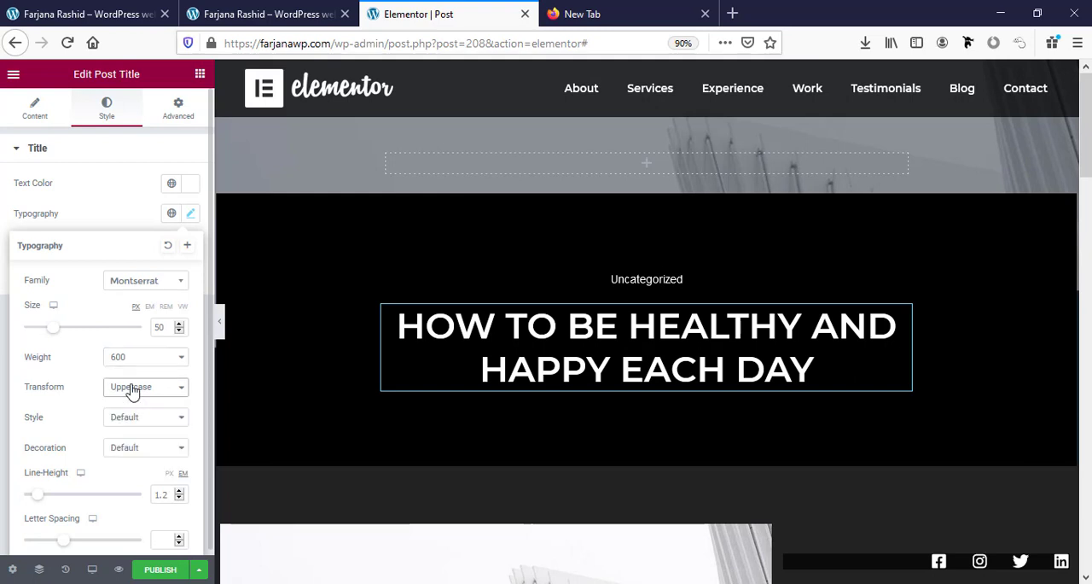
left_click(132, 389)
left_click(137, 406)
left_click(146, 359)
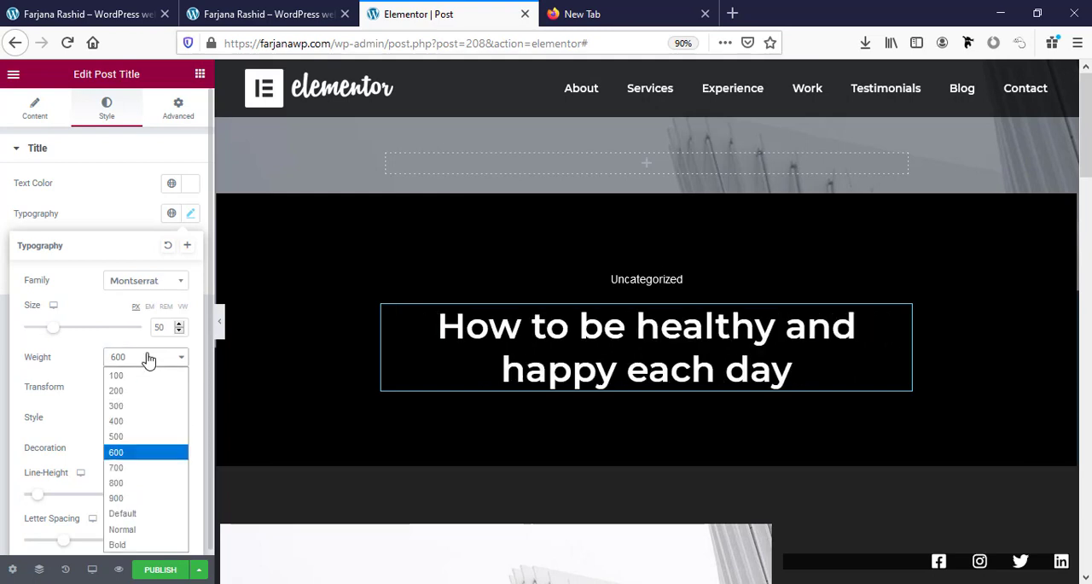
left_click(140, 469)
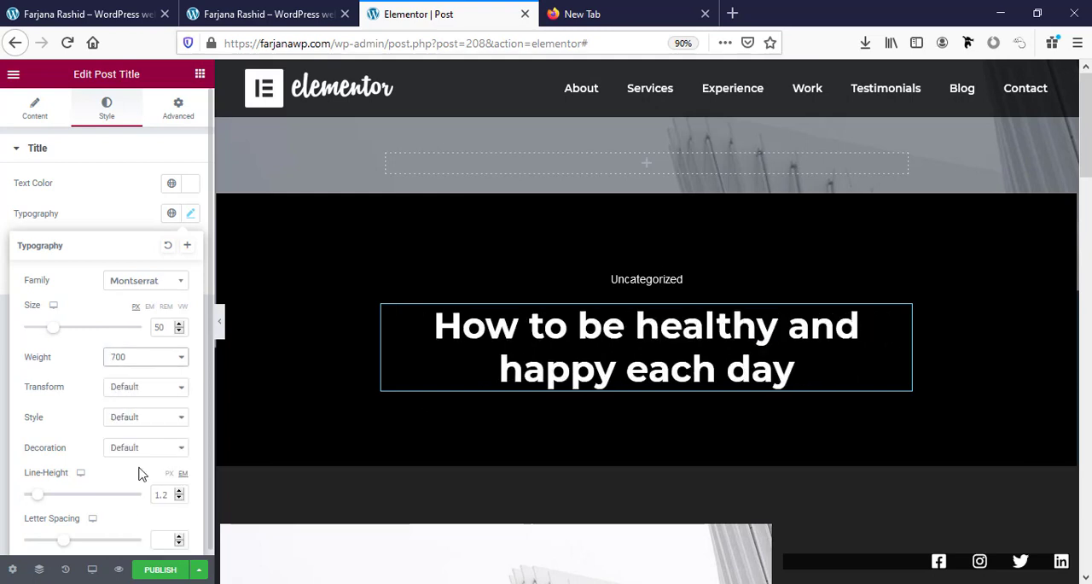
Change the font family of the post info text above the title to Lato.
left_click(645, 282)
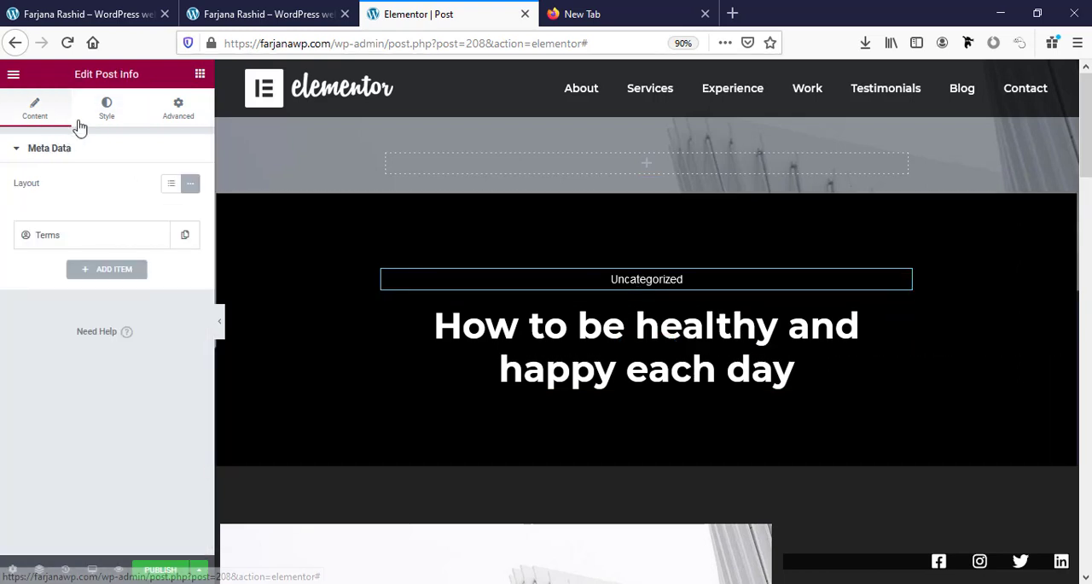
left_click(104, 110)
scroll(149, 348, "down", 1)
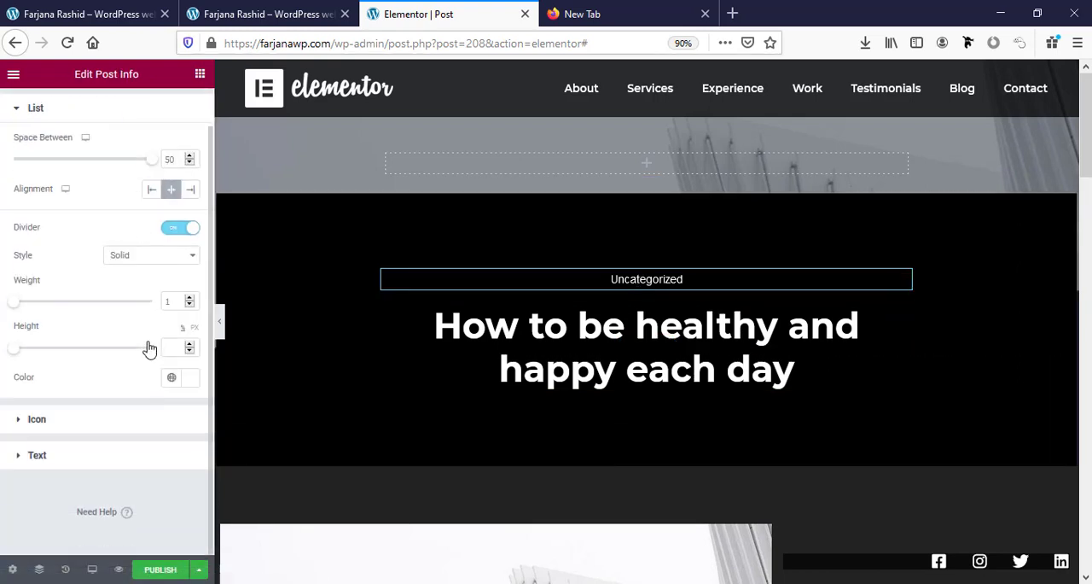
left_click(116, 455)
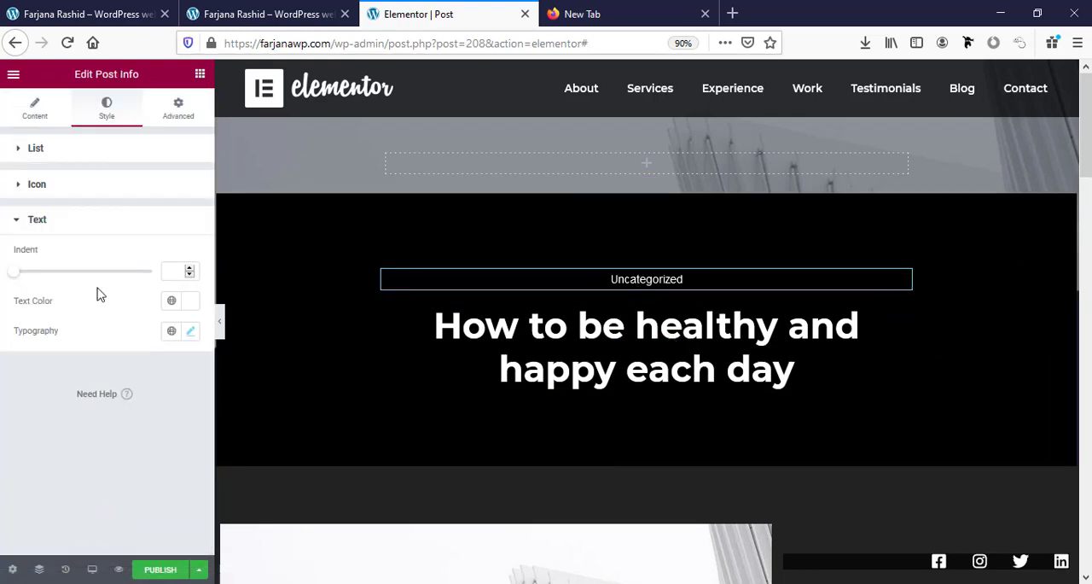
left_click(195, 334)
left_click(148, 399)
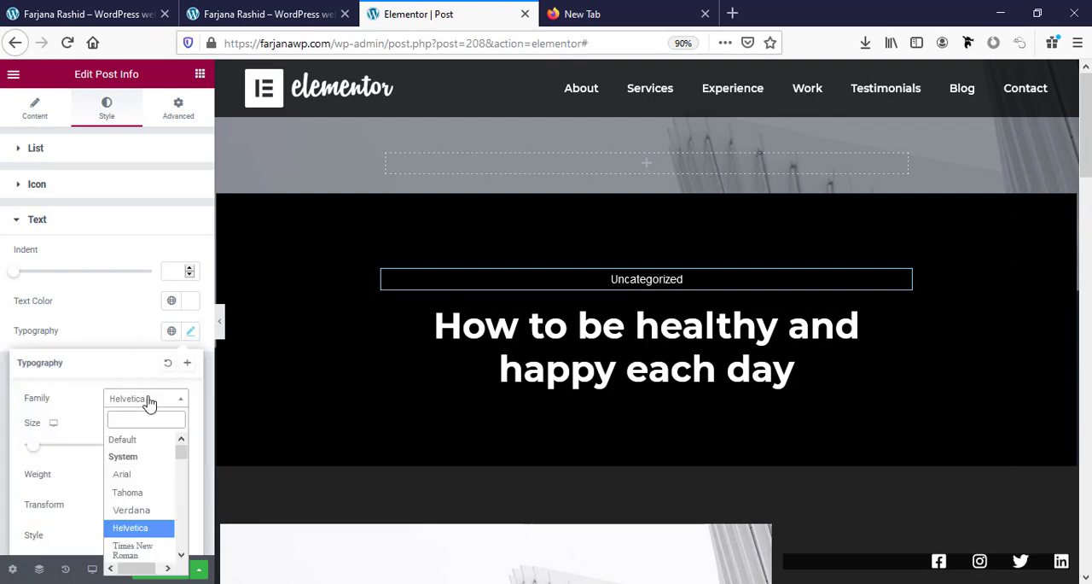
type("lat")
left_click(132, 459)
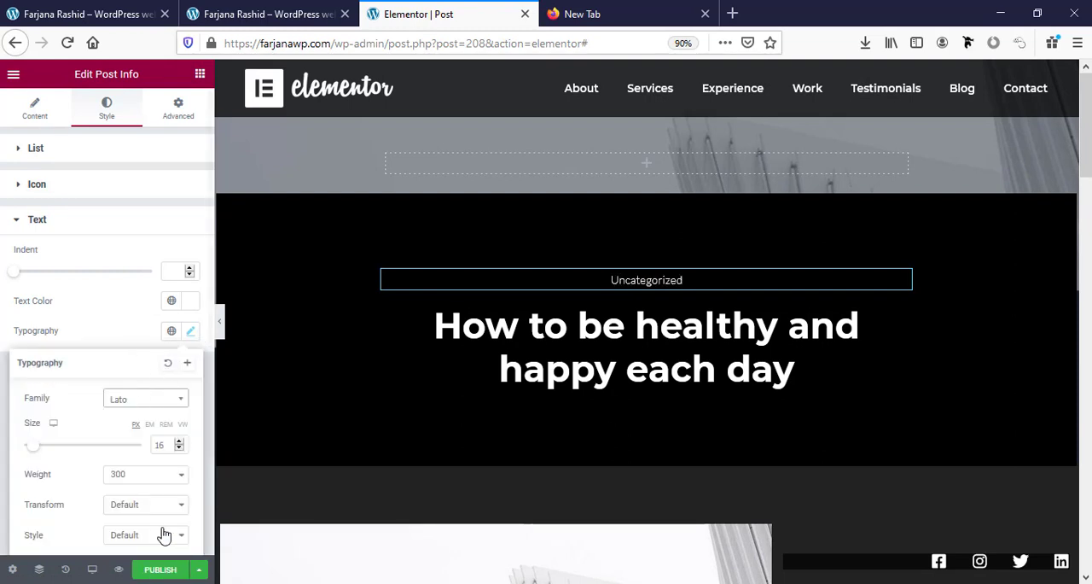
Change the font family of the post navigation label to Lato.
scroll(290, 319, "down", 10)
left_click(288, 317)
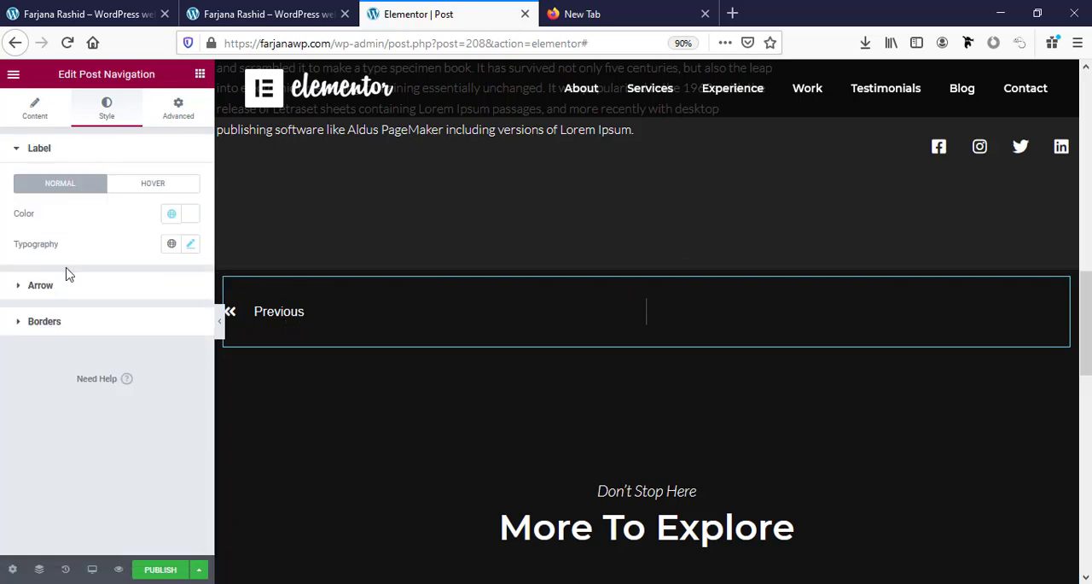
left_click(191, 243)
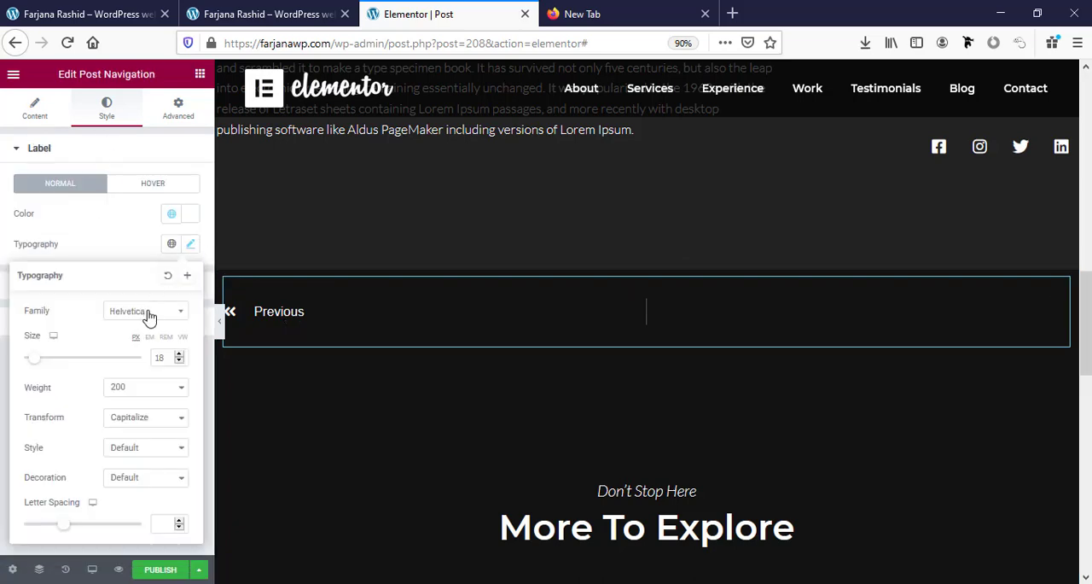
scroll(629, 413, "down", 5)
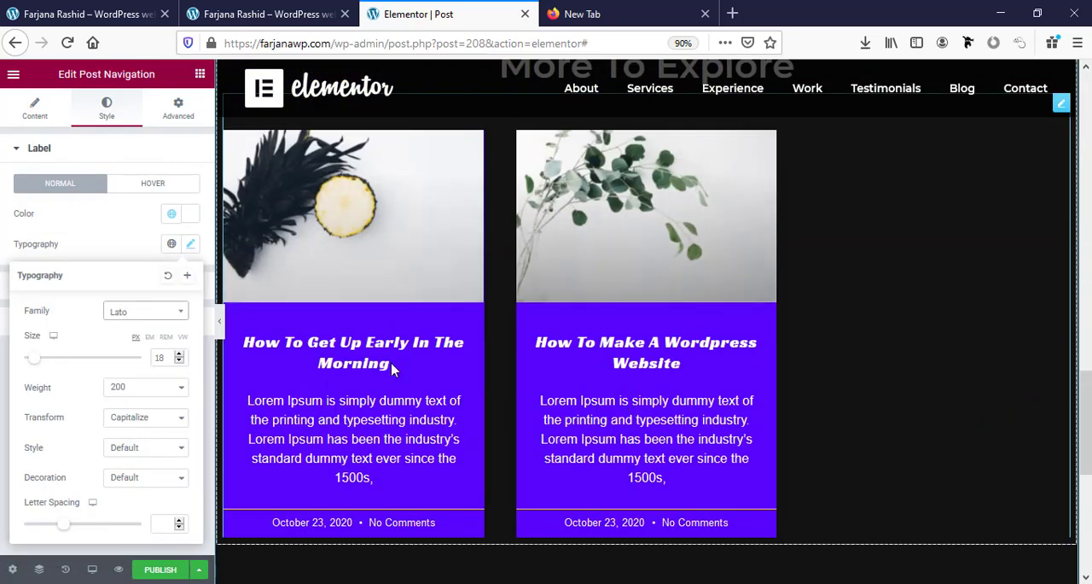
Examine the include and exclude query settings of the posts grid under "More To Explore".
scroll(401, 393, "up", 2)
left_click(404, 398)
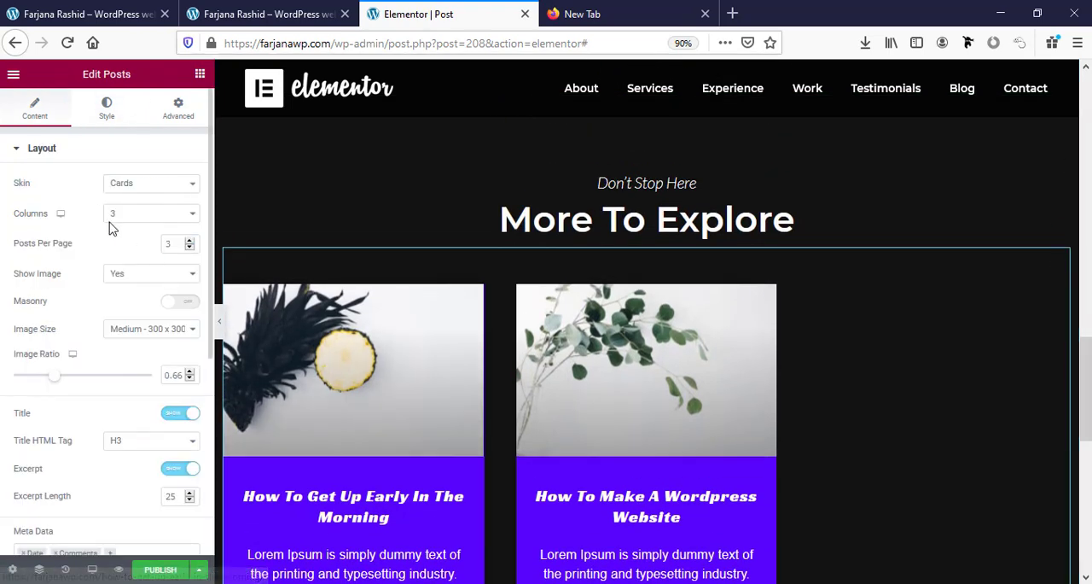
scroll(166, 329, "down", 5)
left_click(86, 452)
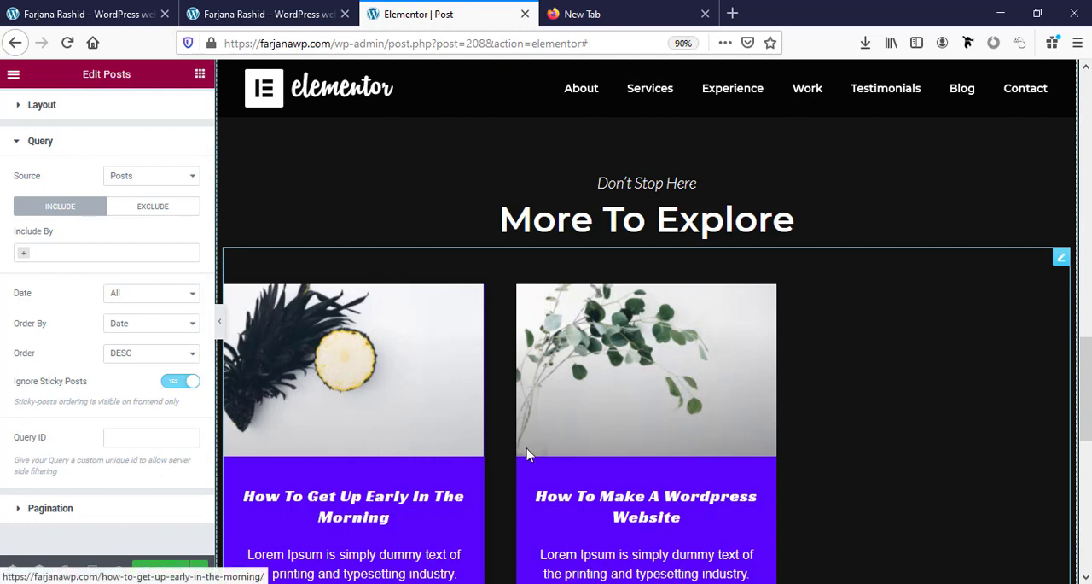
left_click(148, 213)
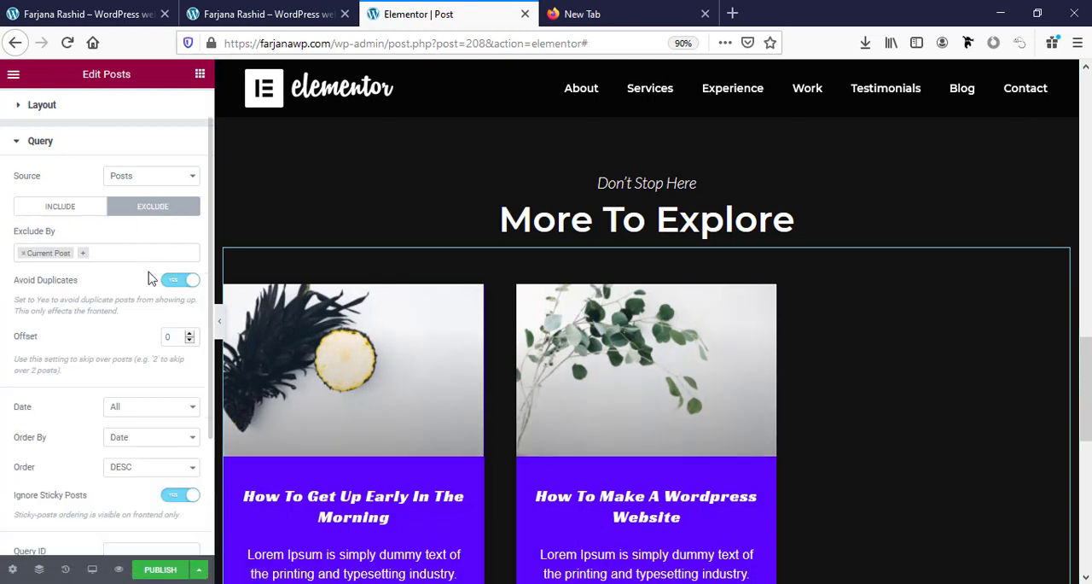
left_click(81, 215)
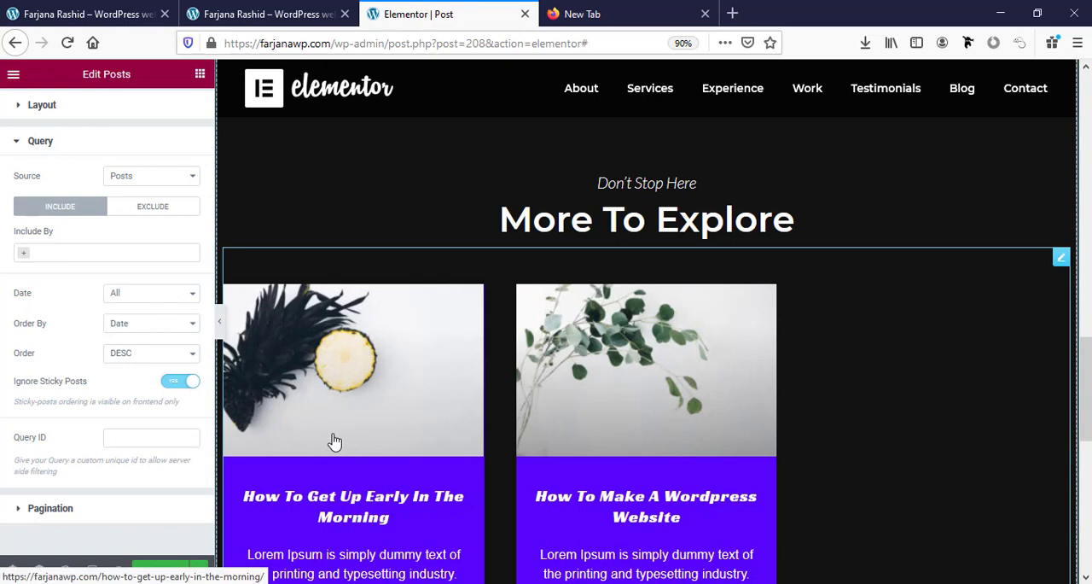
scroll(335, 441, "down", 2)
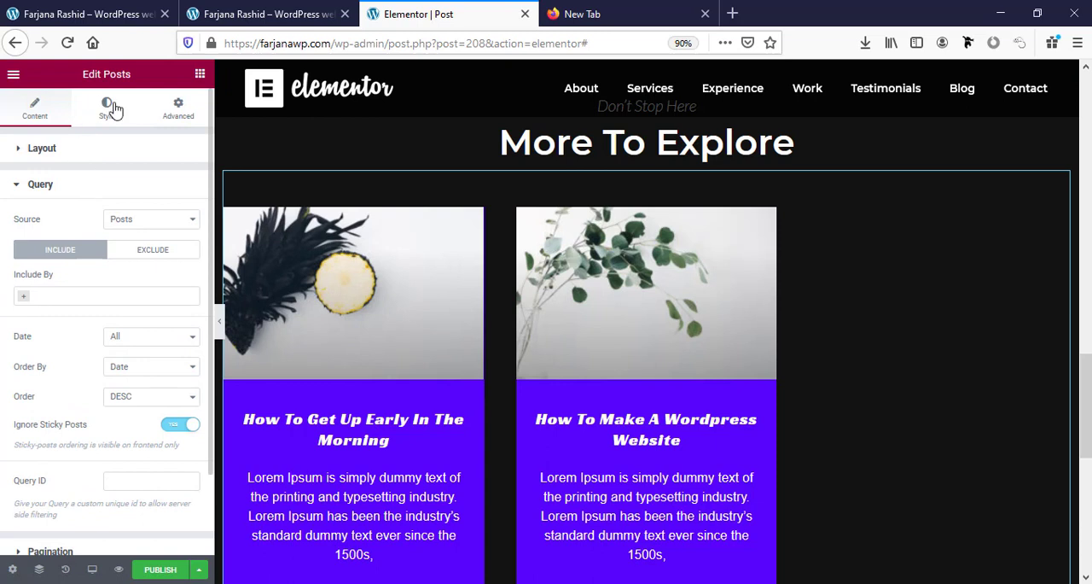
Set the card background color of the posts grid to the global color black.
left_click(111, 108)
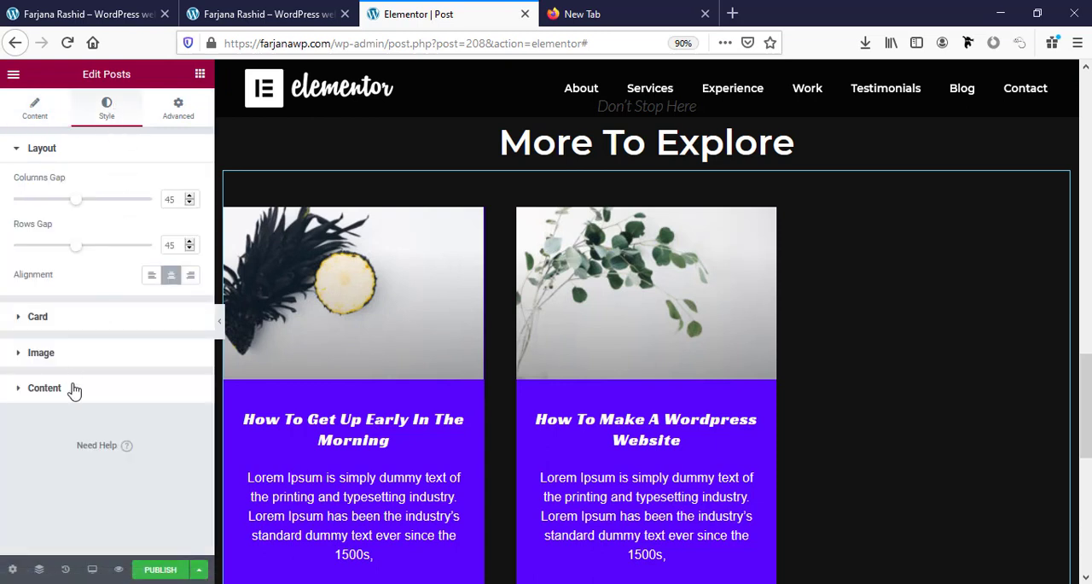
left_click(60, 317)
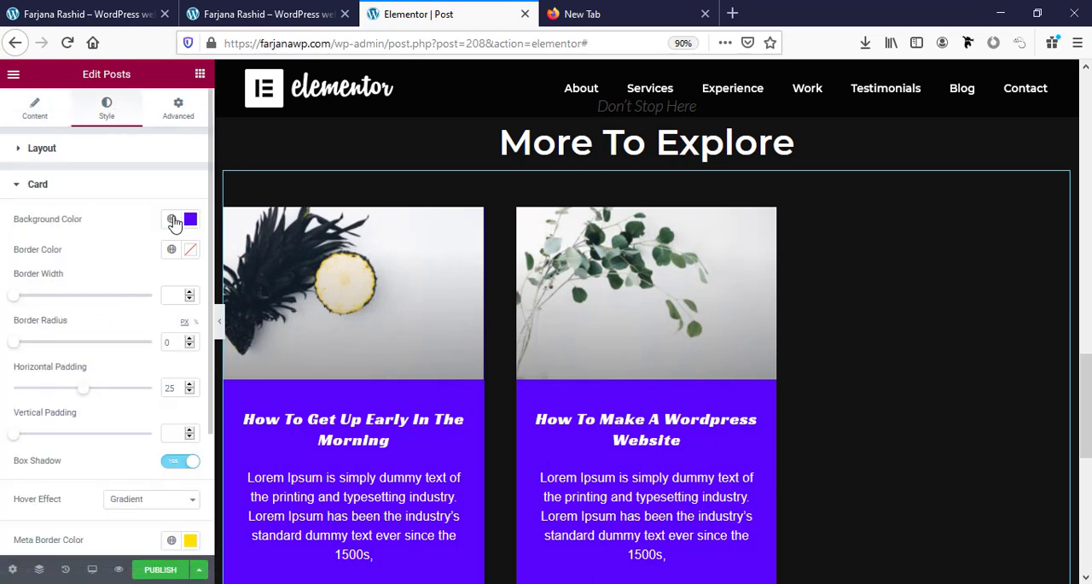
left_click(172, 220)
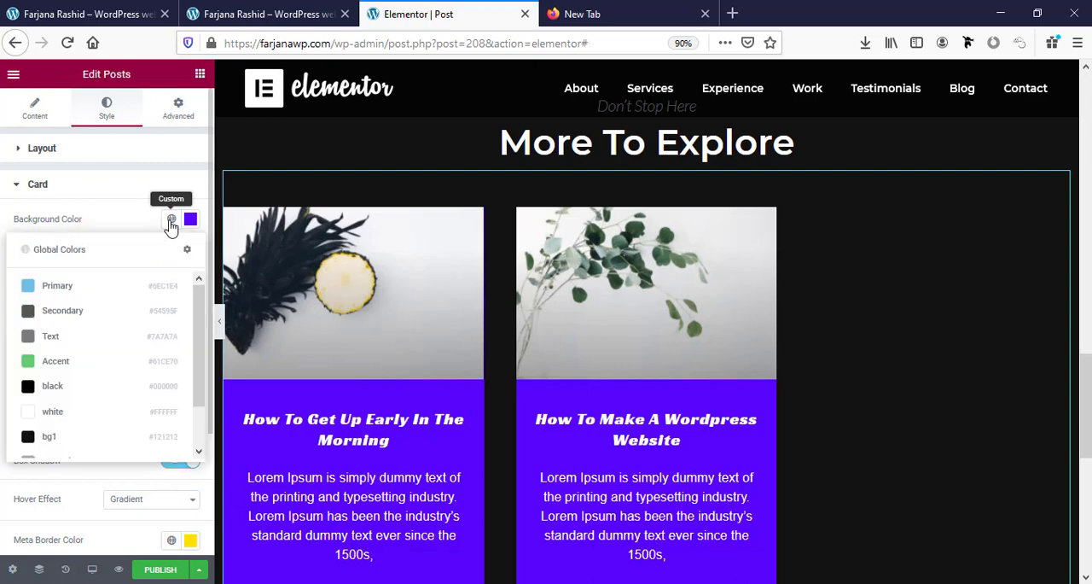
left_click(80, 393)
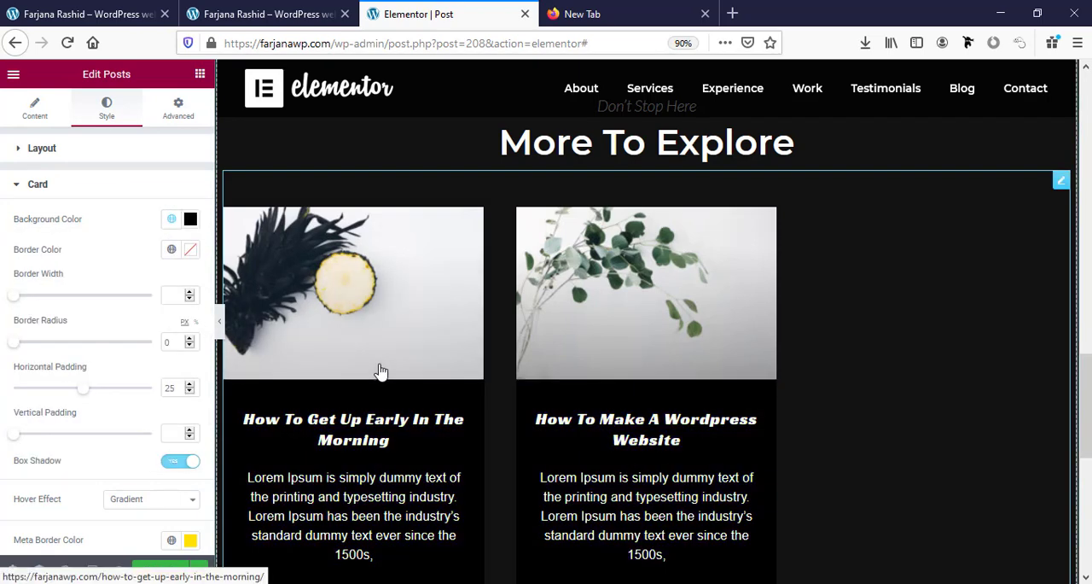
scroll(378, 370, "down", 3)
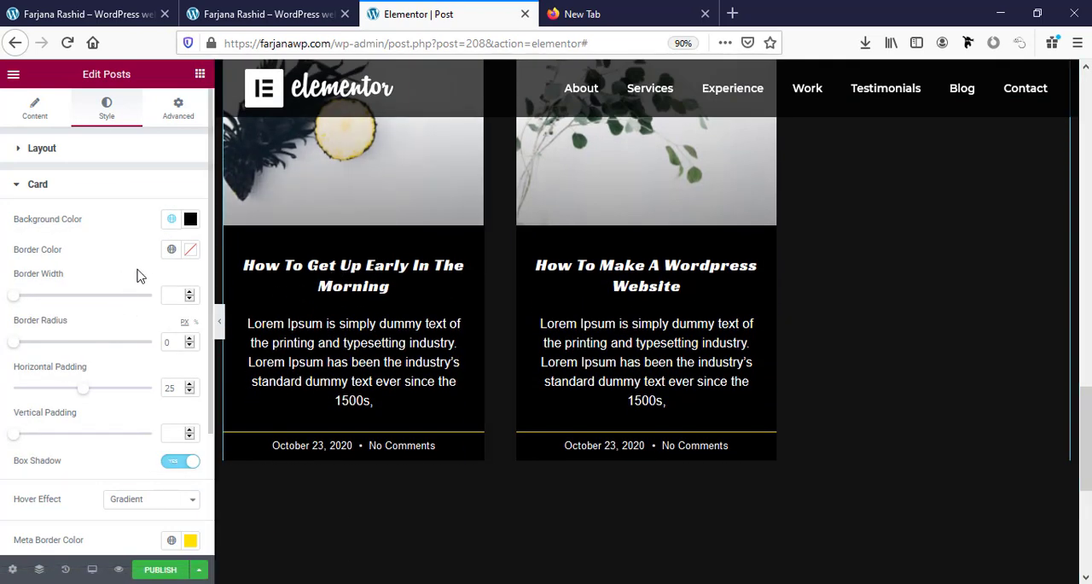
Set the typography of the post card titles to the Montserrat font family with weight 700.
scroll(93, 462, "down", 3)
left_click(91, 466)
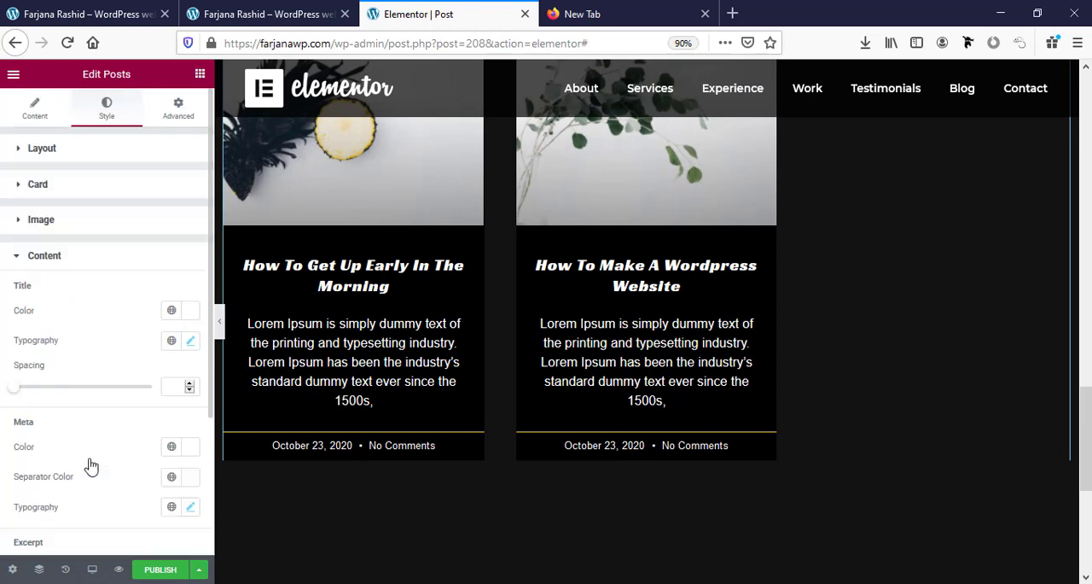
left_click(191, 342)
left_click(139, 410)
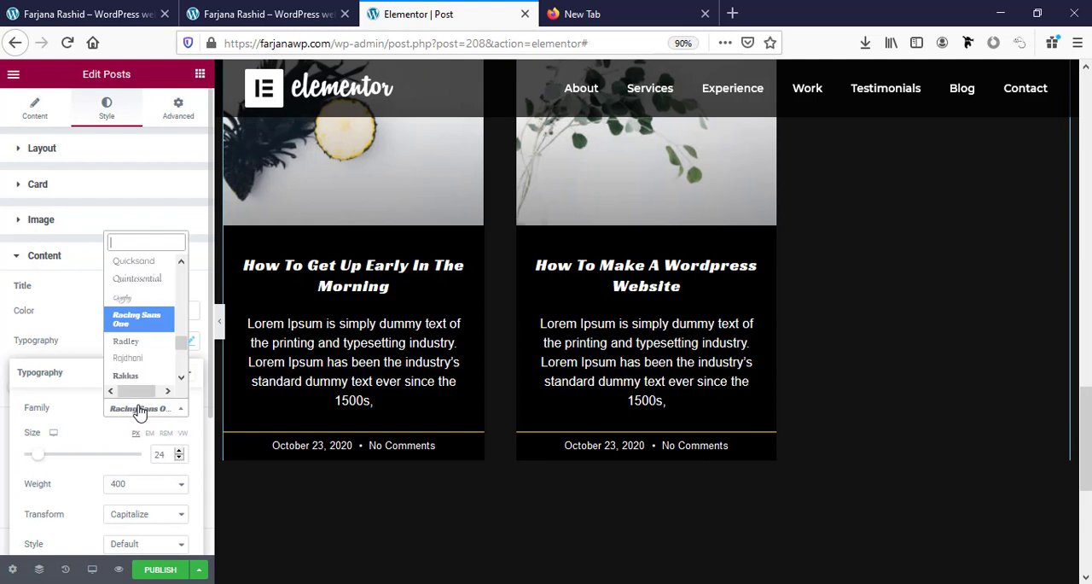
type("mont")
key("Return")
scroll(165, 420, "down", 1)
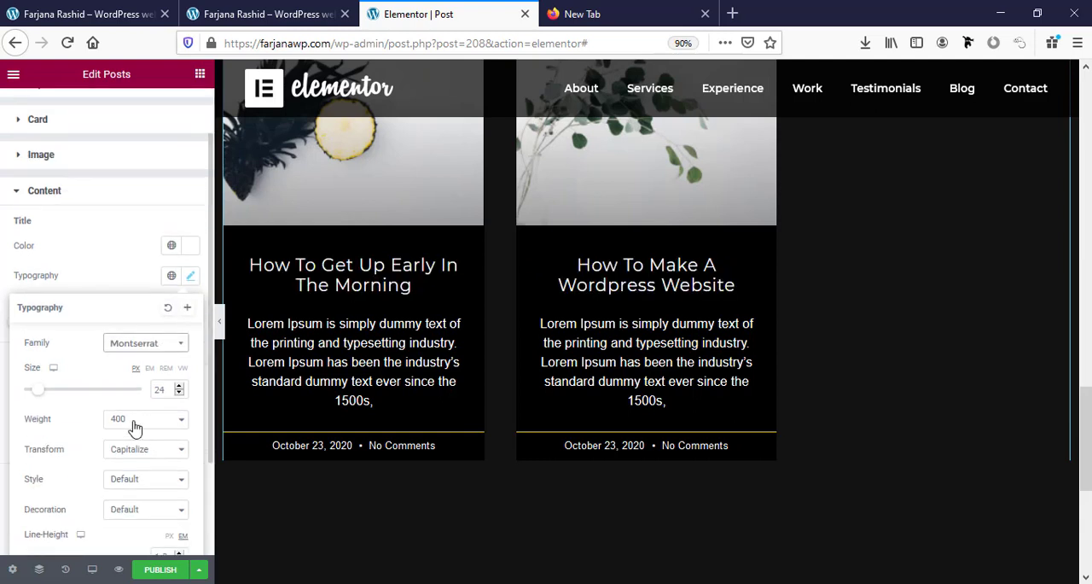
left_click(136, 420)
left_click(134, 309)
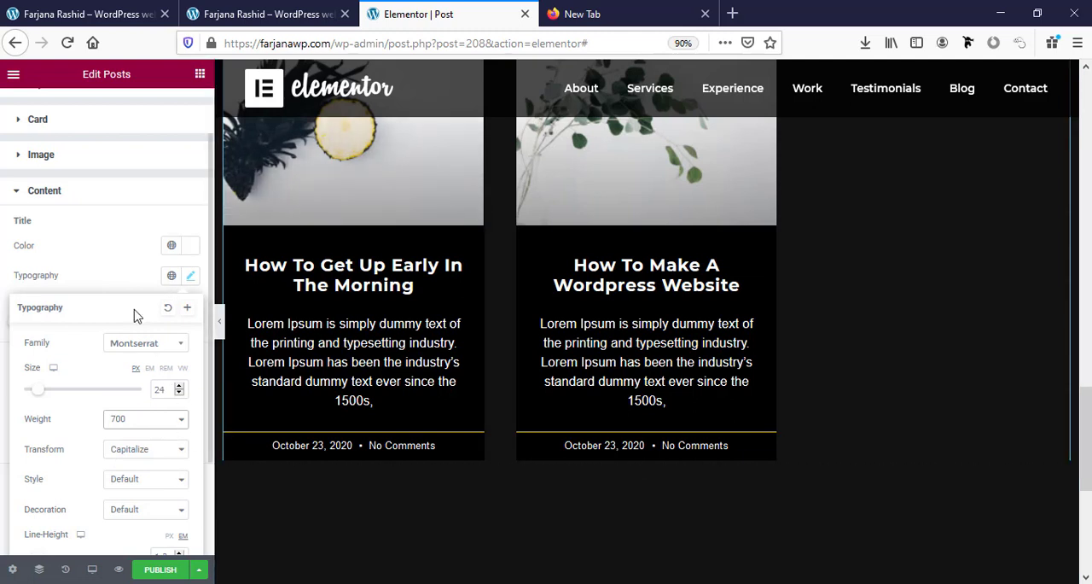
Change the font family of the post card excerpts to Lato.
left_click(99, 271)
scroll(81, 456, "down", 1)
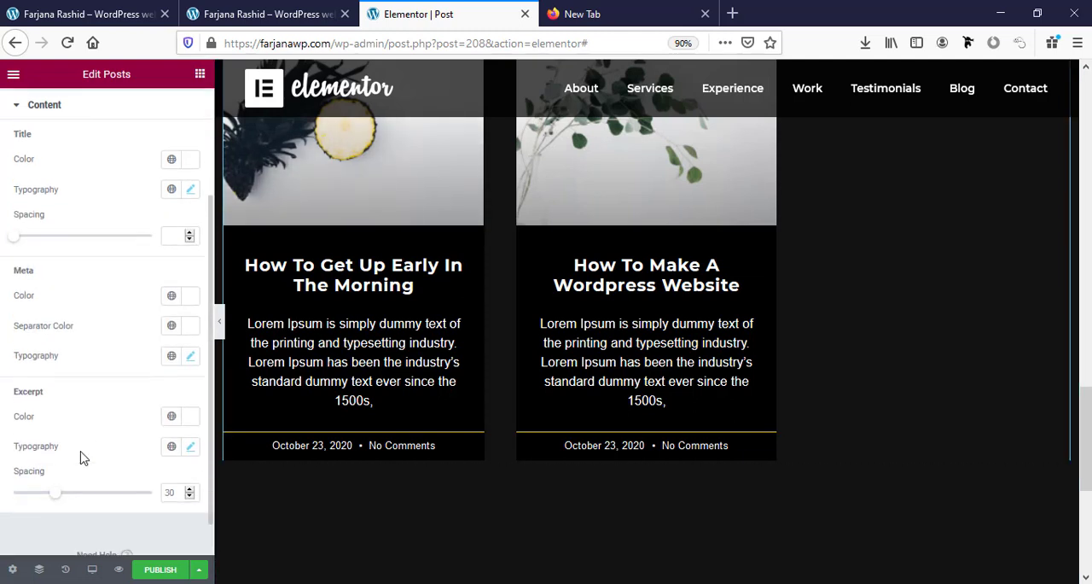
left_click(191, 446)
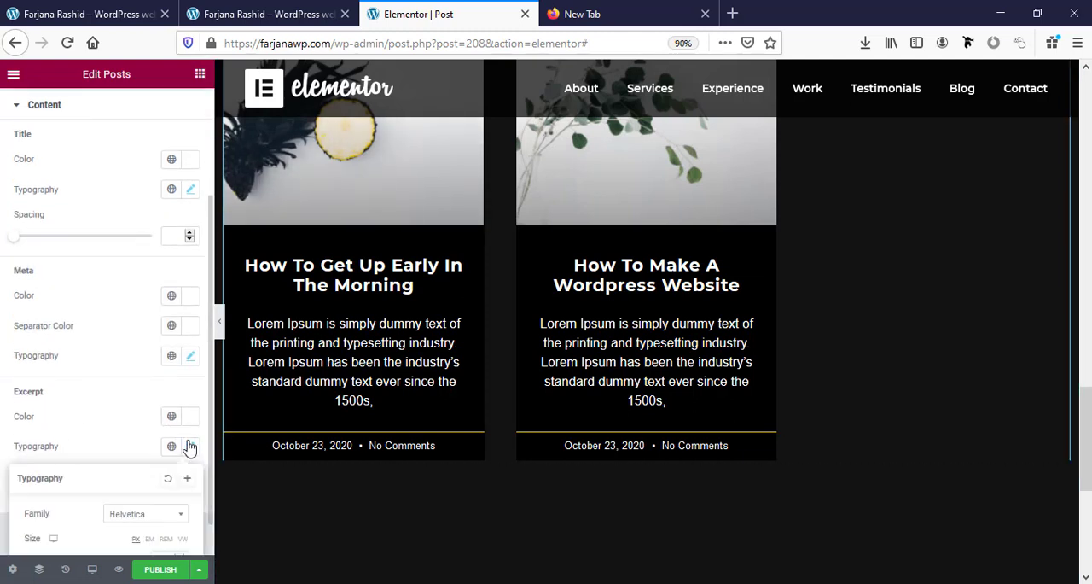
left_click(141, 513)
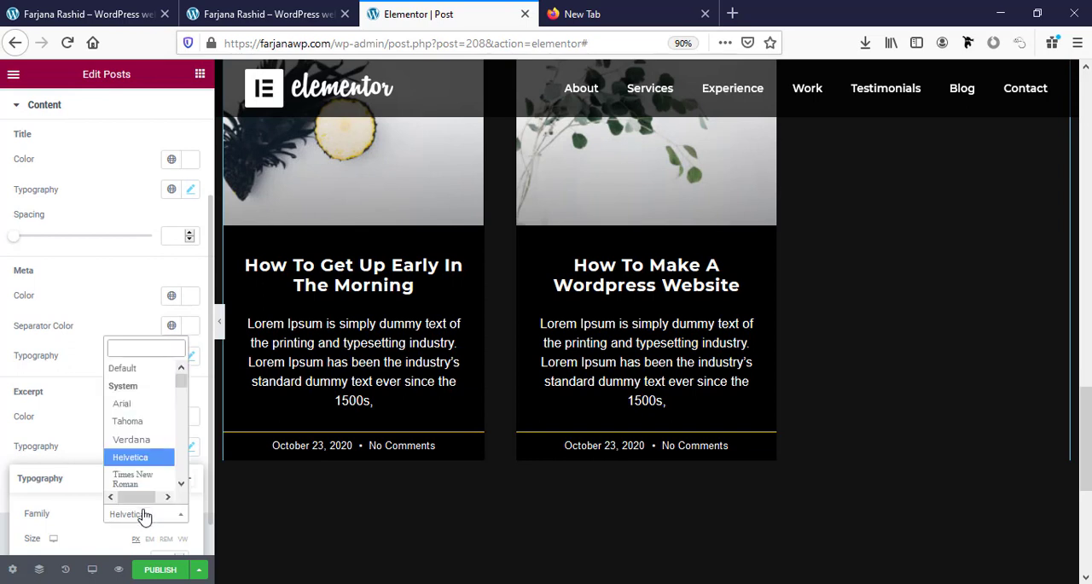
type("lat")
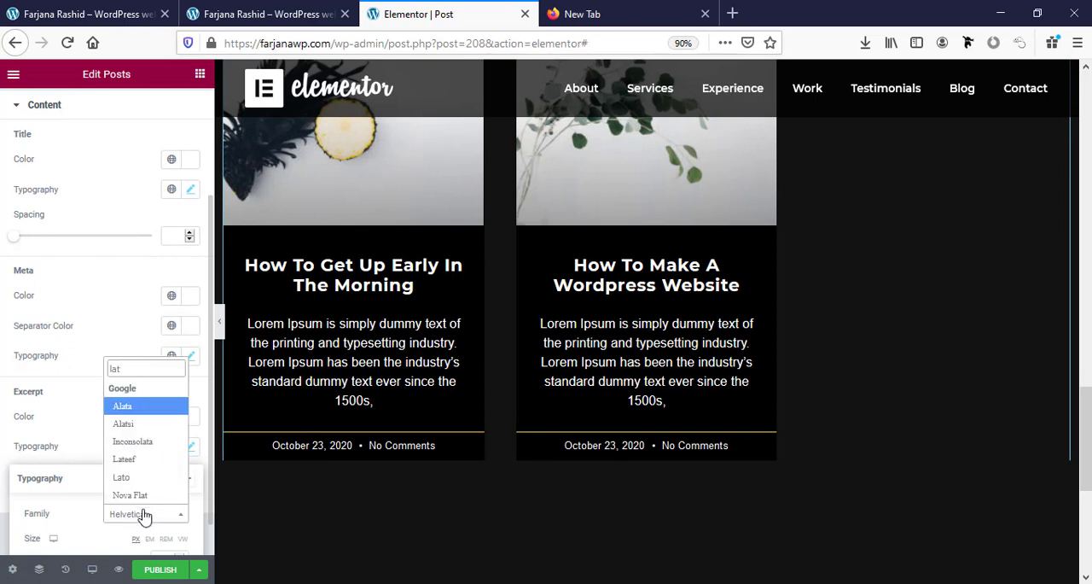
left_click(122, 477)
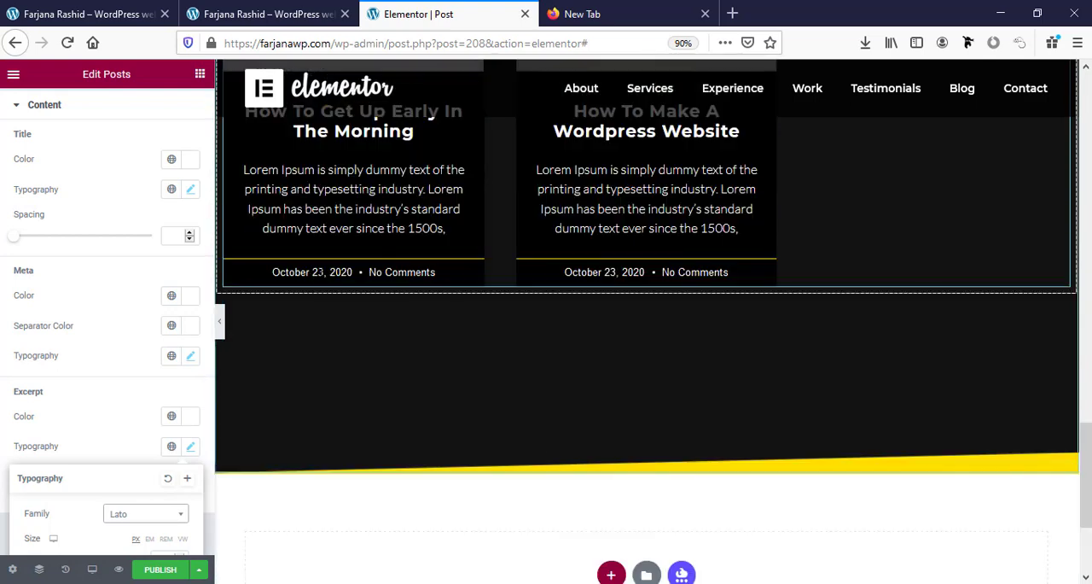
Change the font family of the post cards' meta text to Lato.
left_click(188, 356)
left_click(146, 425)
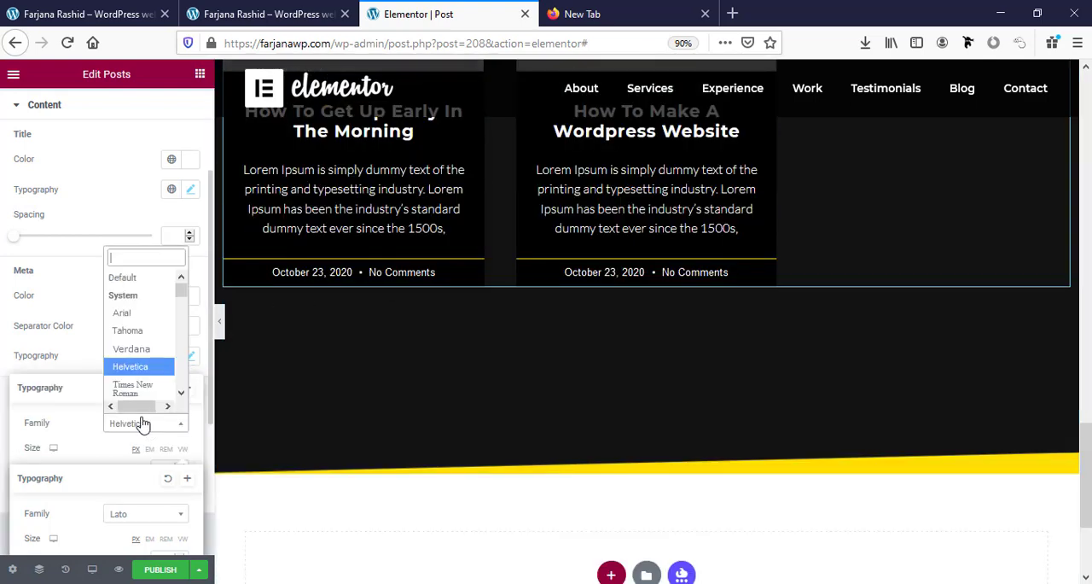
type("lat")
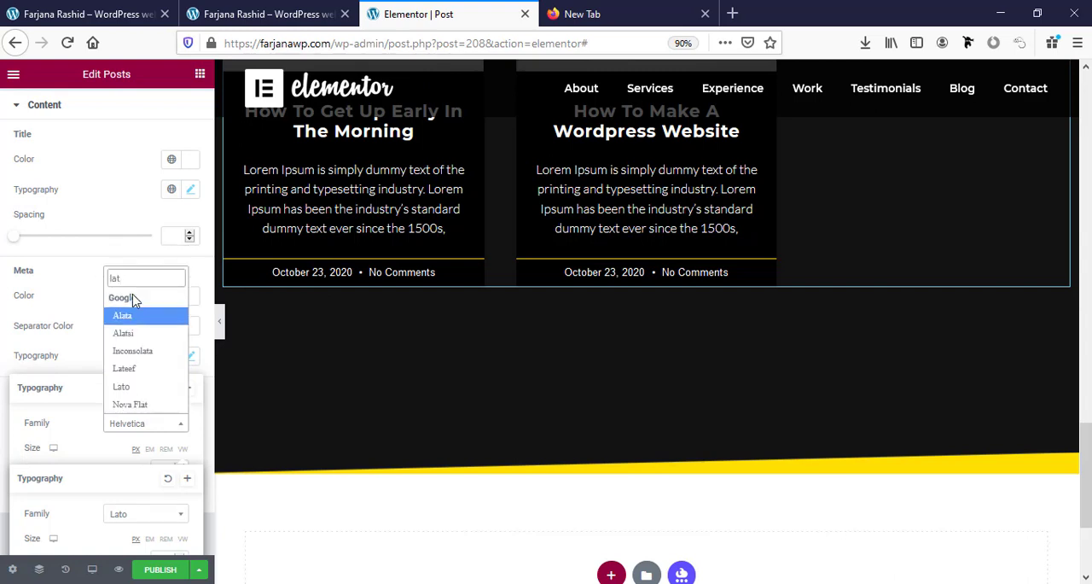
left_click(139, 387)
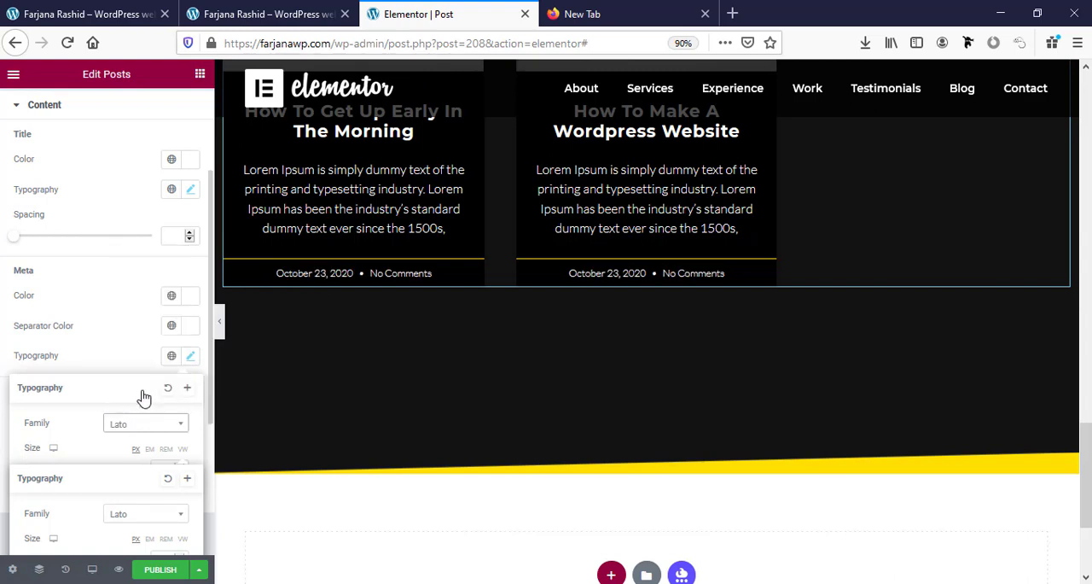
left_click(103, 317)
Set the meta border color of the post cards to the global color white.
scroll(121, 394, "down", 2)
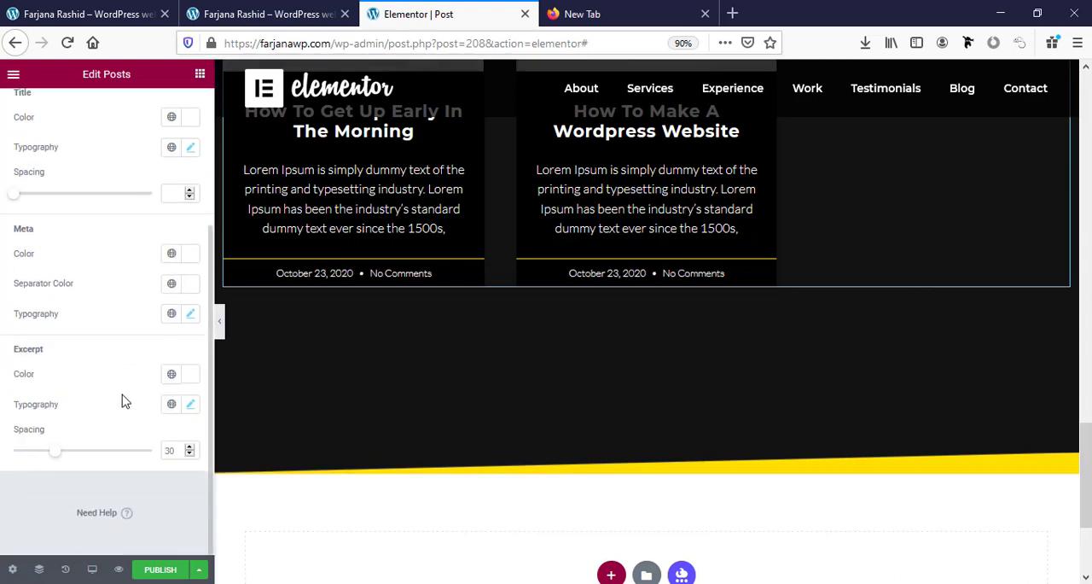
scroll(123, 399, "up", 3)
left_click(66, 152)
left_click(80, 315)
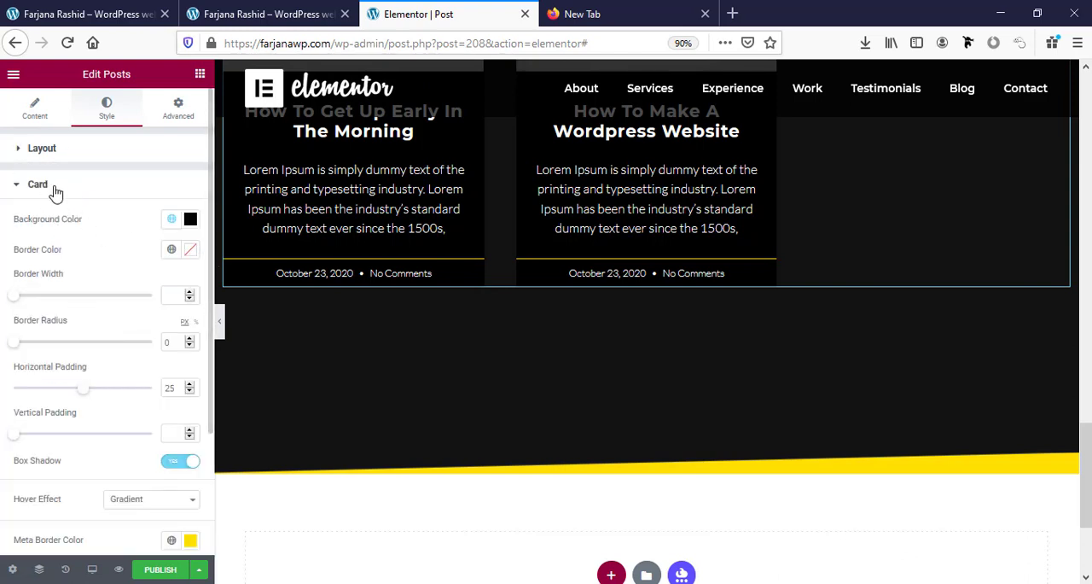
scroll(133, 323, "down", 3)
scroll(132, 325, "down", 1)
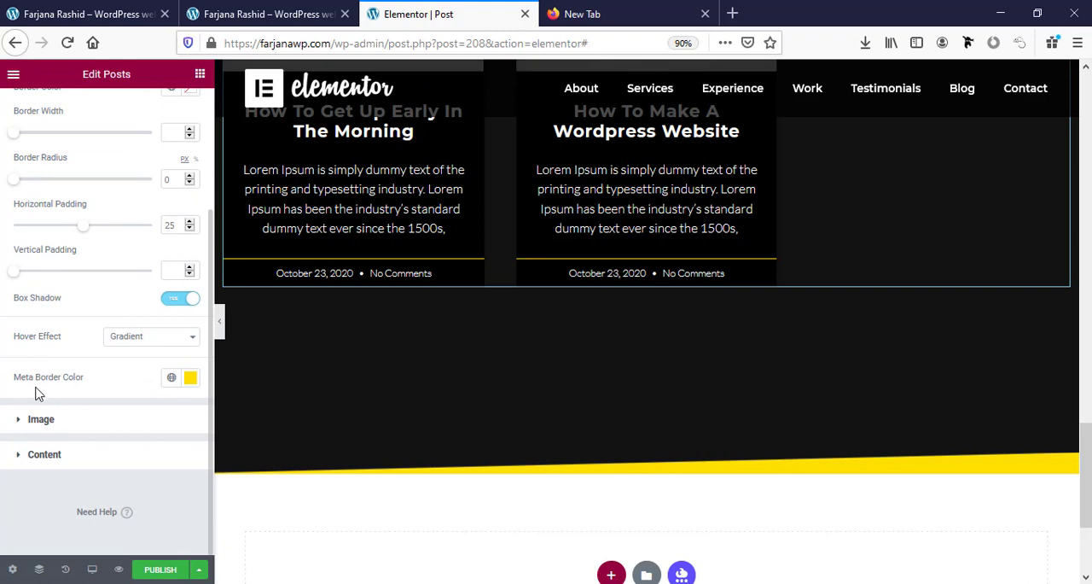
left_click(171, 377)
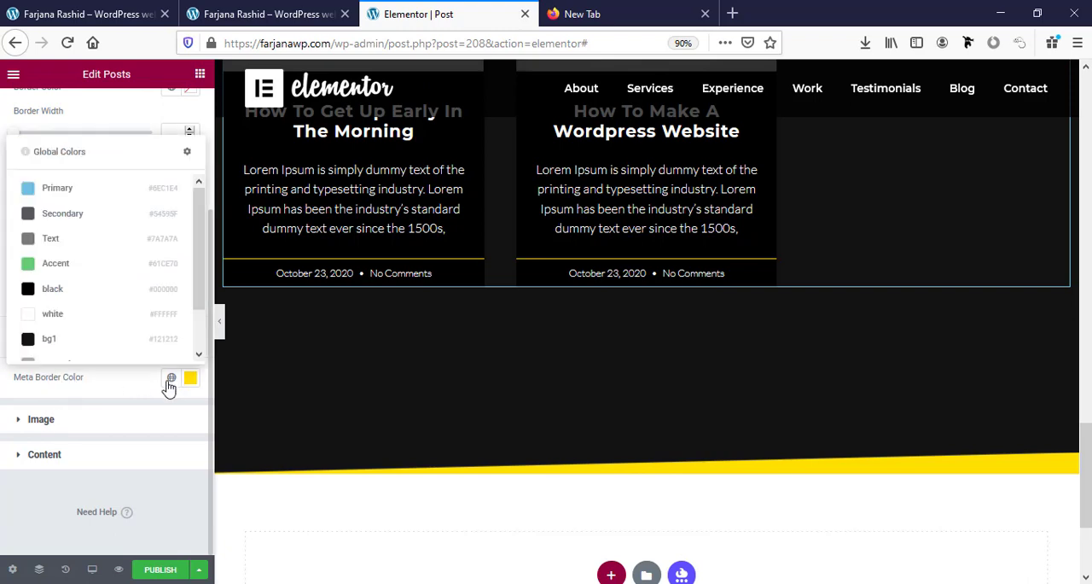
left_click(63, 315)
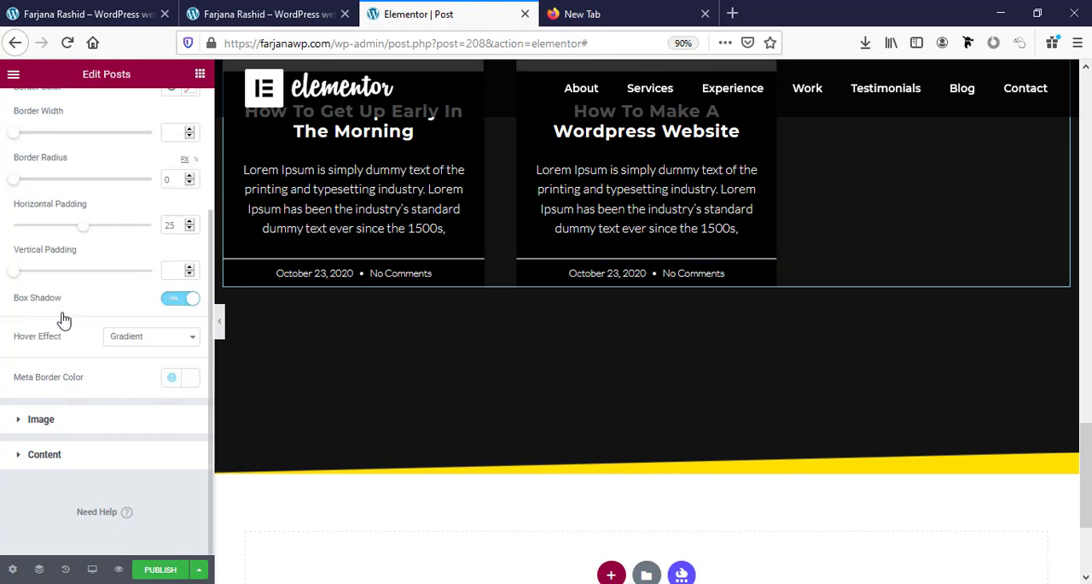
Change the bottom shape divider color of the "More To Explore" section to the global color black.
scroll(844, 525, "down", 2)
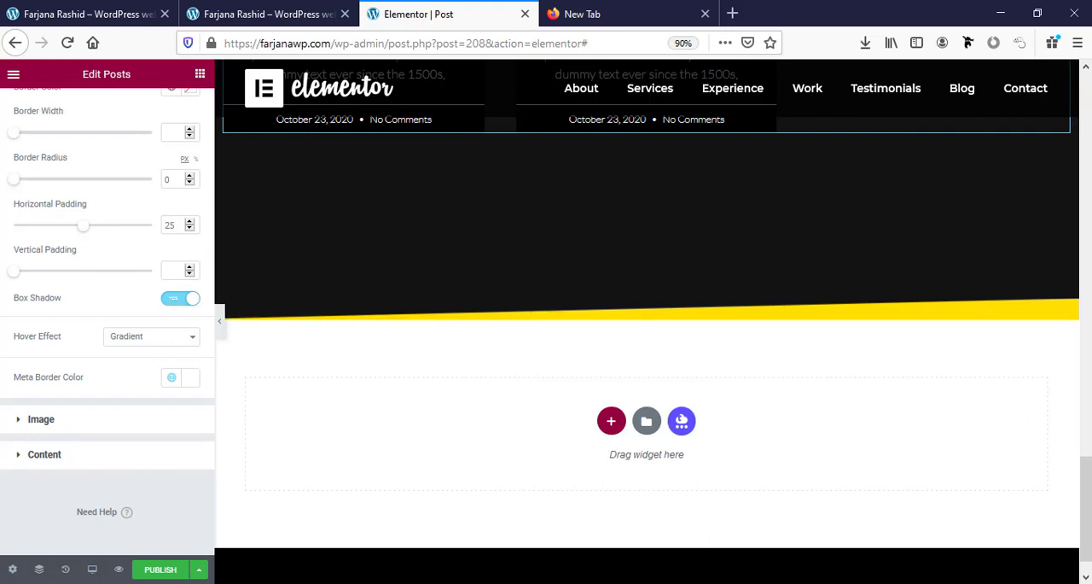
left_click(994, 318)
scroll(973, 427, "up", 2)
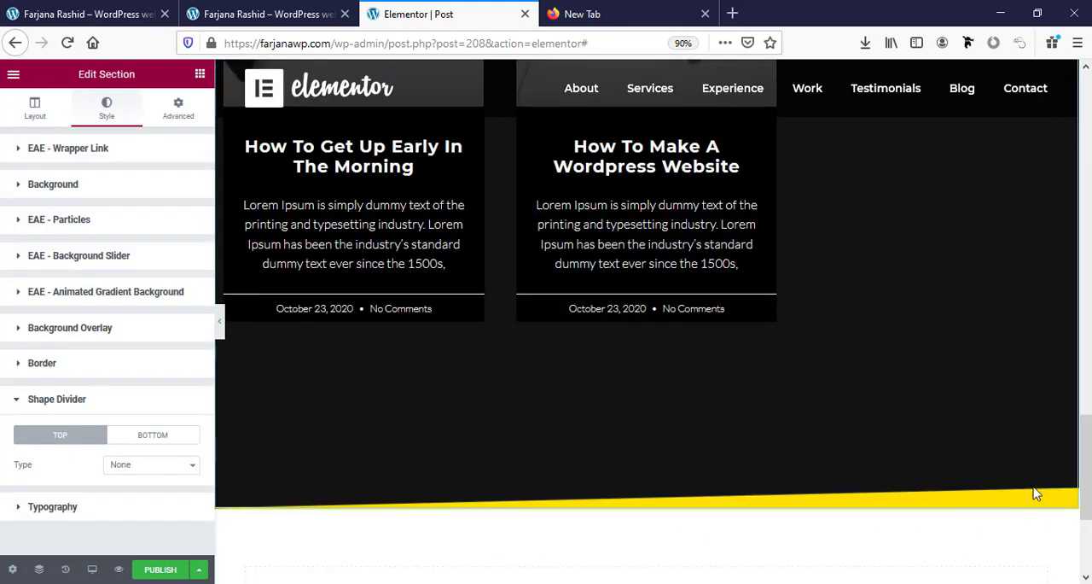
scroll(1003, 478, "up", 10)
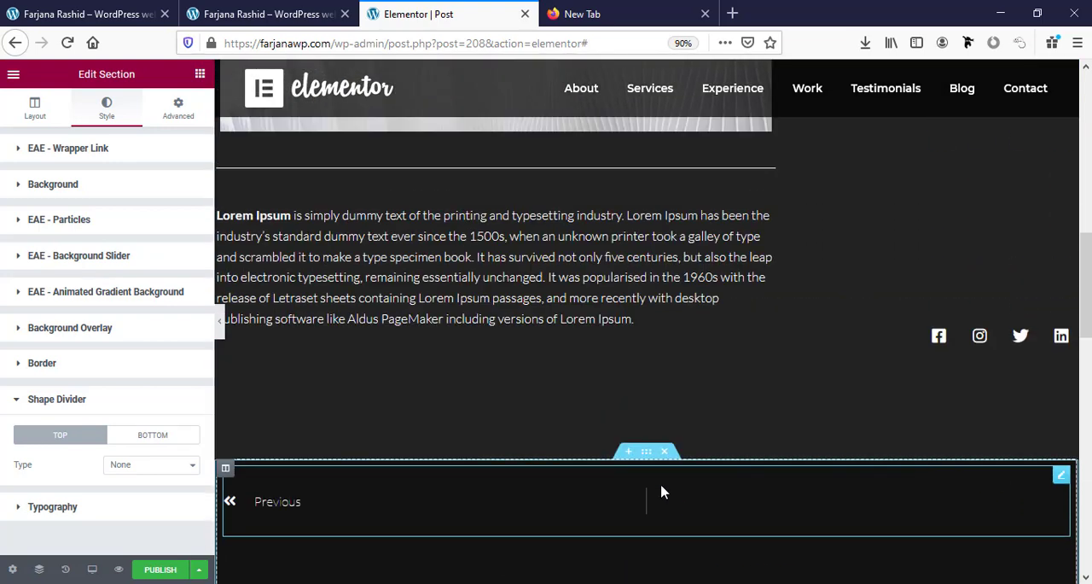
left_click(648, 452)
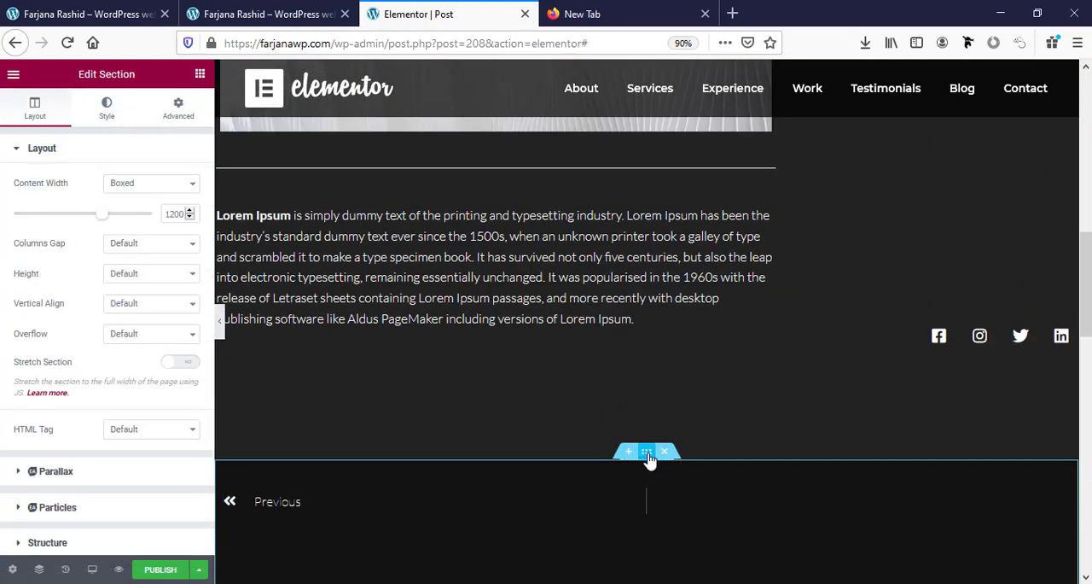
left_click(108, 106)
scroll(134, 298, "down", 1)
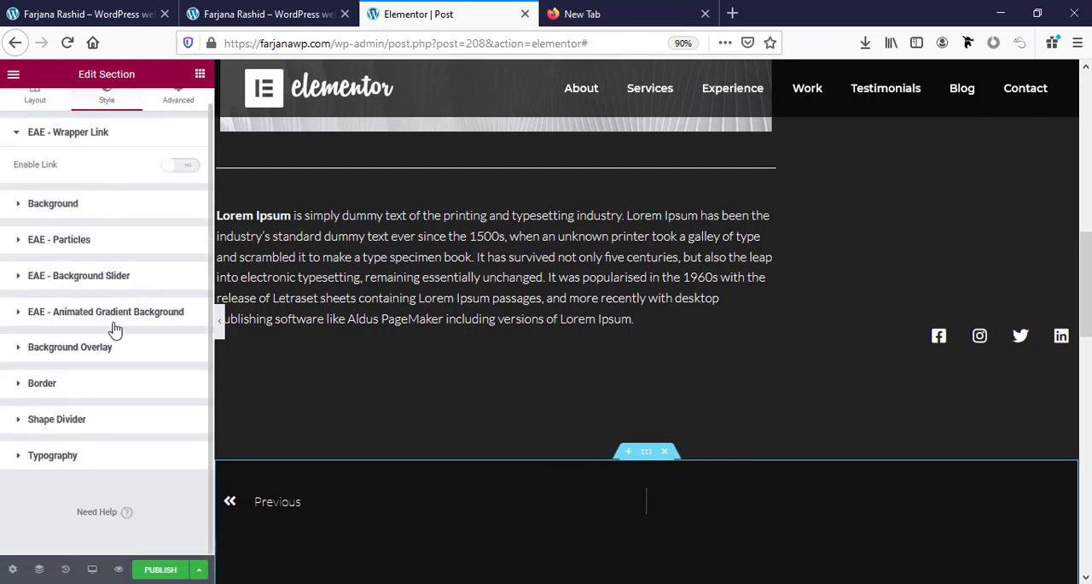
left_click(68, 429)
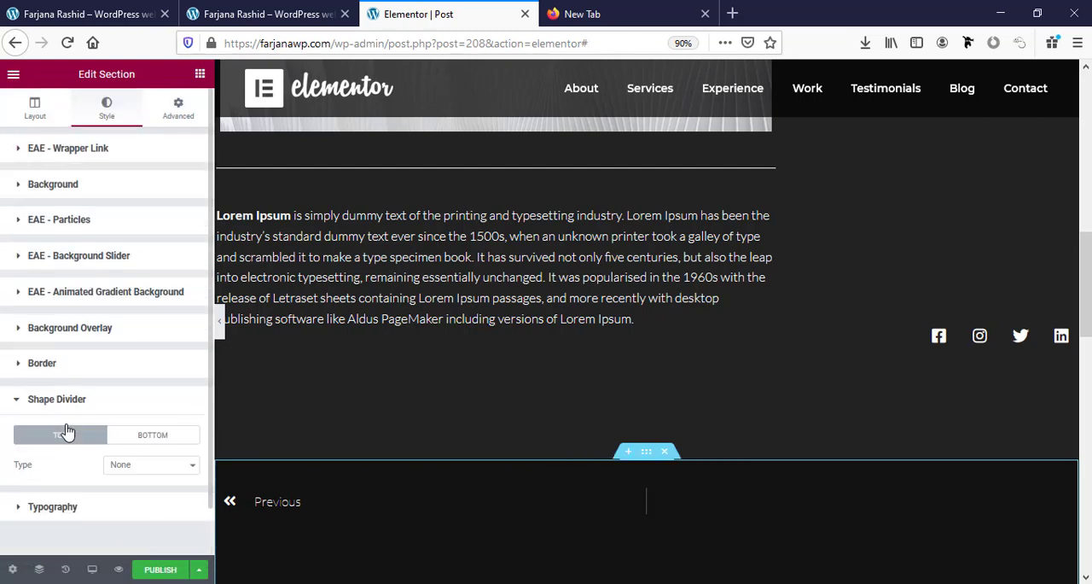
scroll(524, 519, "down", 5)
scroll(524, 519, "down", 8)
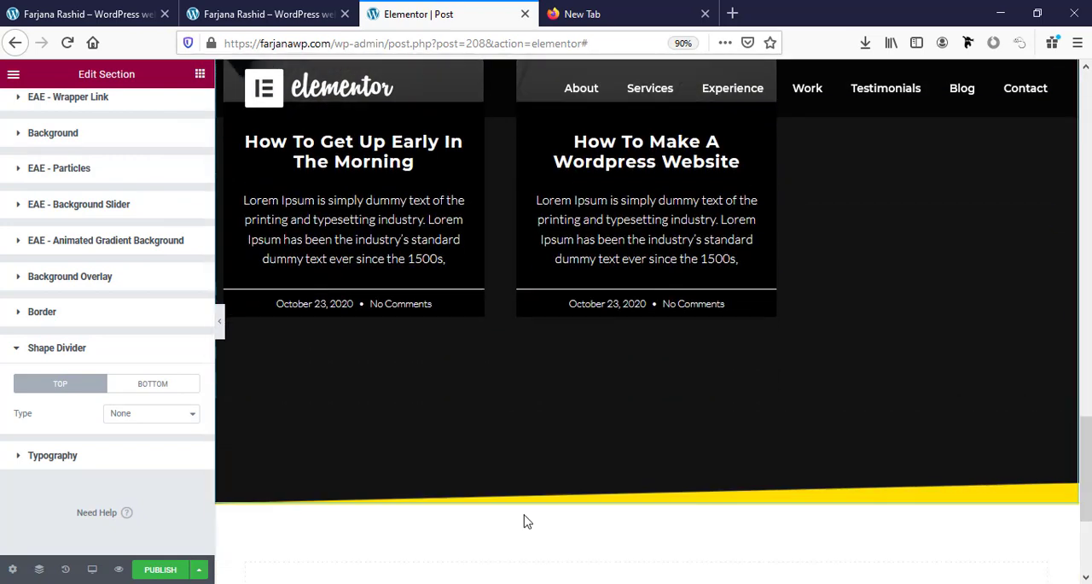
left_click(151, 386)
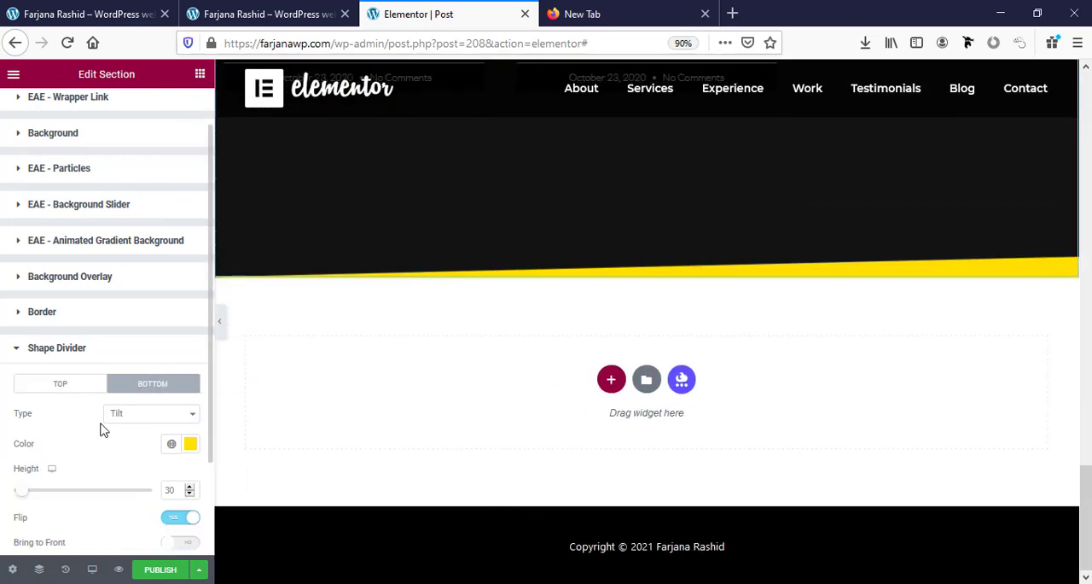
left_click(159, 418)
left_click(158, 420)
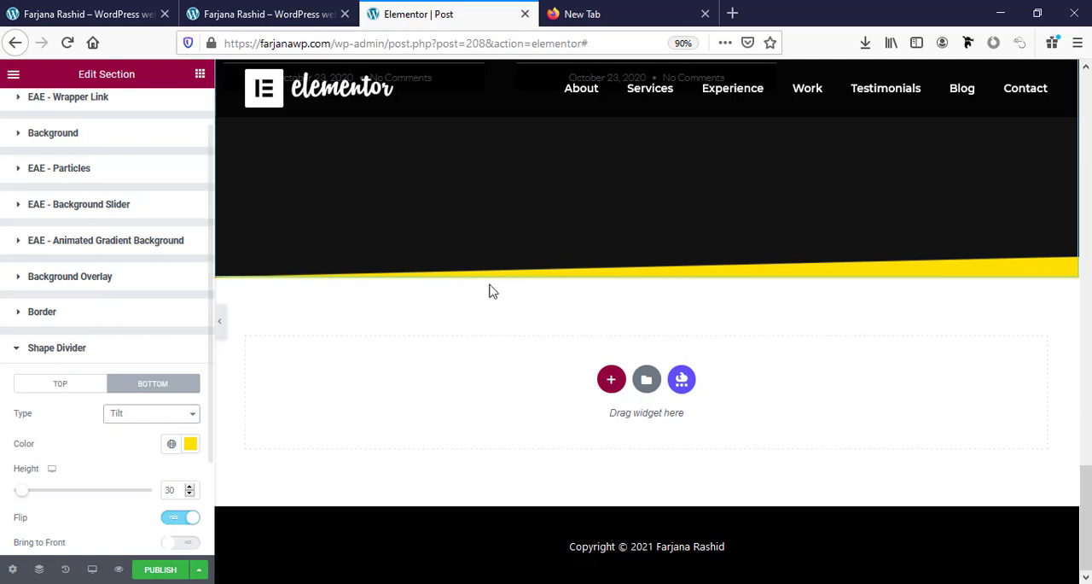
left_click(171, 443)
left_click(94, 365)
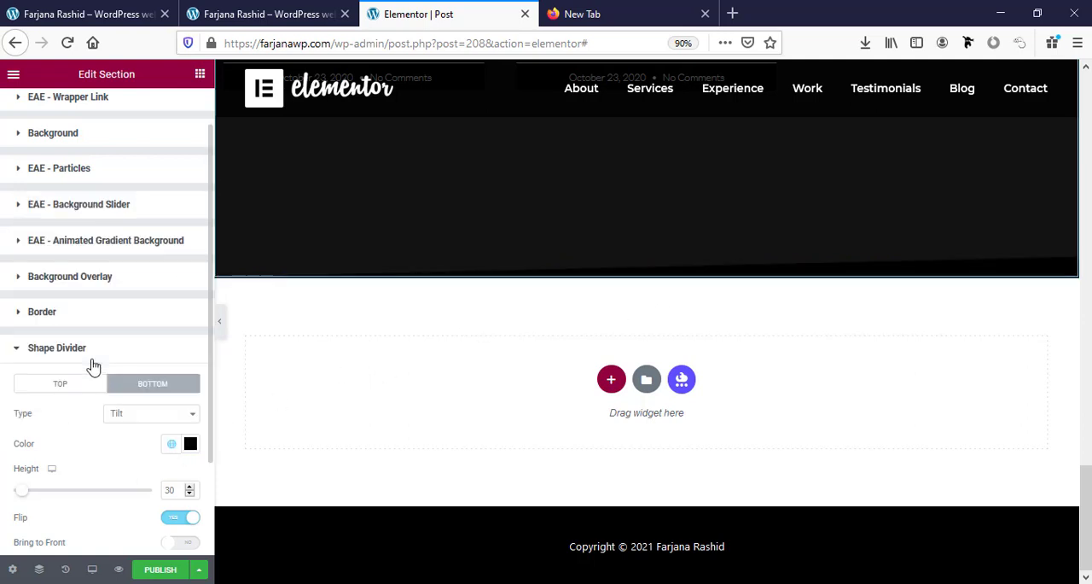
Delete the social icons widget from the narrow column beside the post content.
scroll(324, 462, "up", 3)
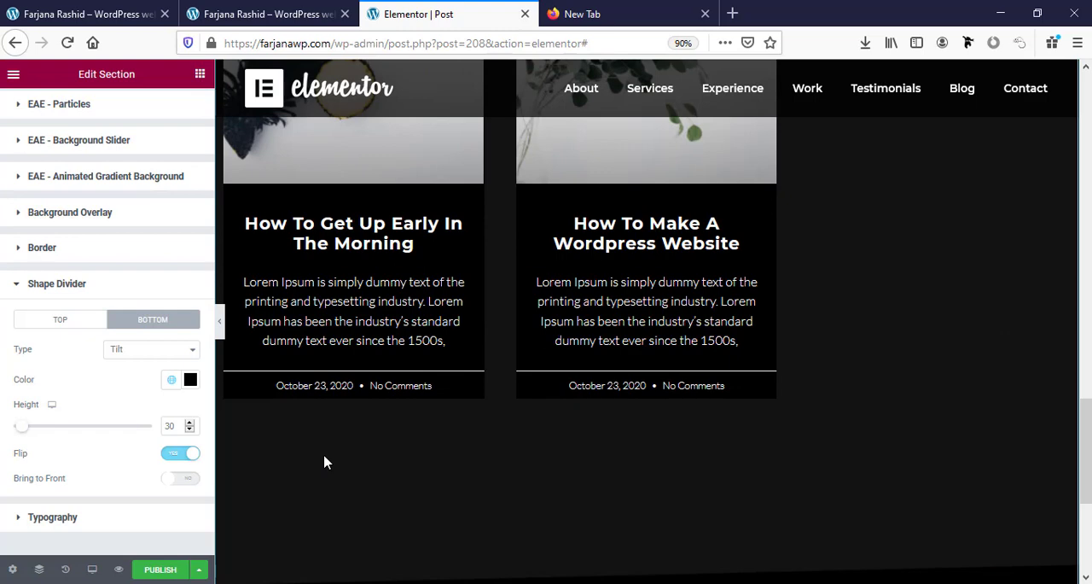
scroll(324, 460, "up", 5)
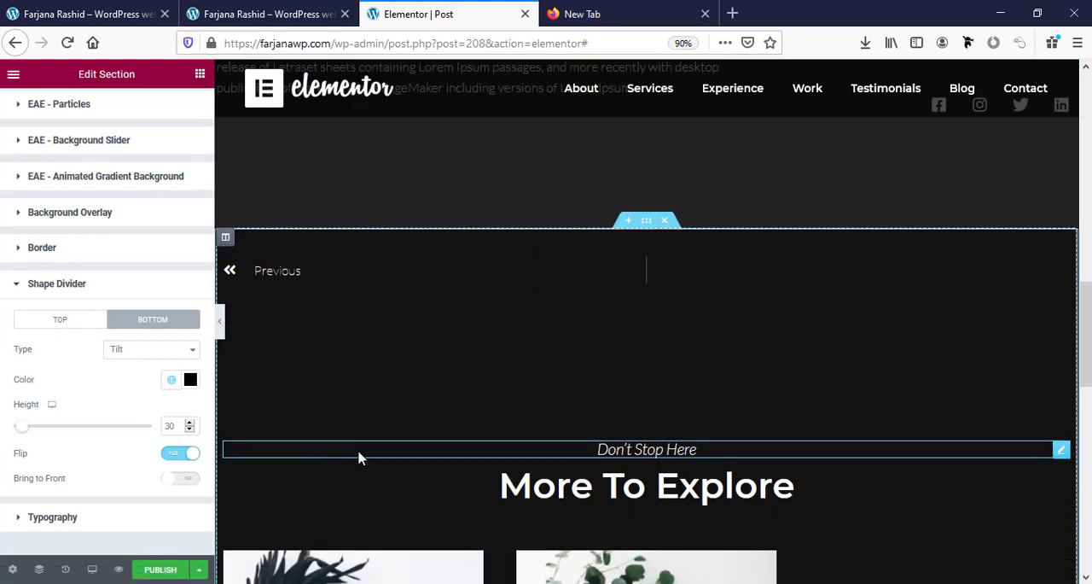
scroll(359, 458, "up", 5)
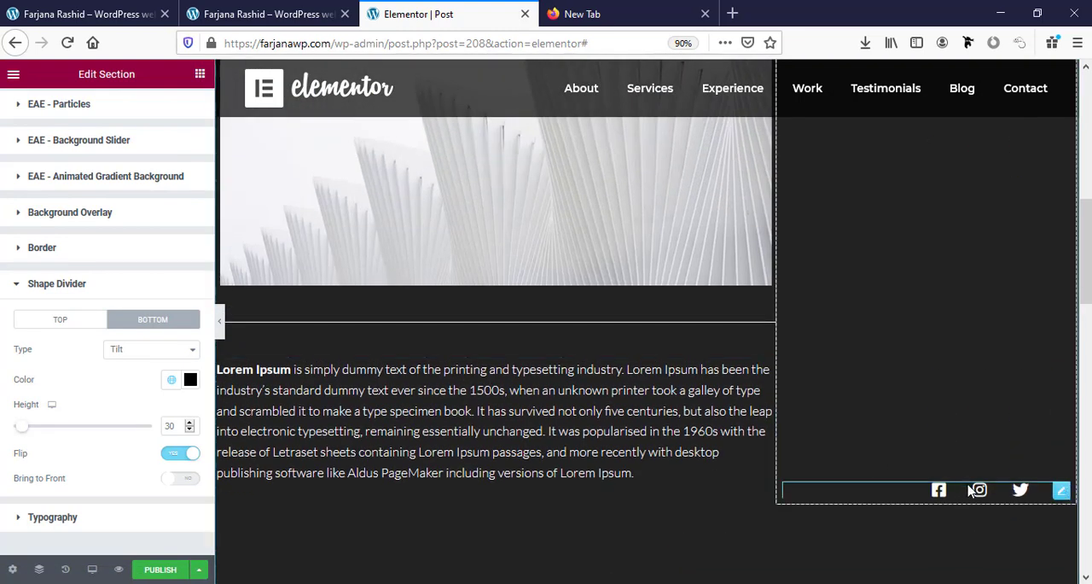
left_click(974, 493)
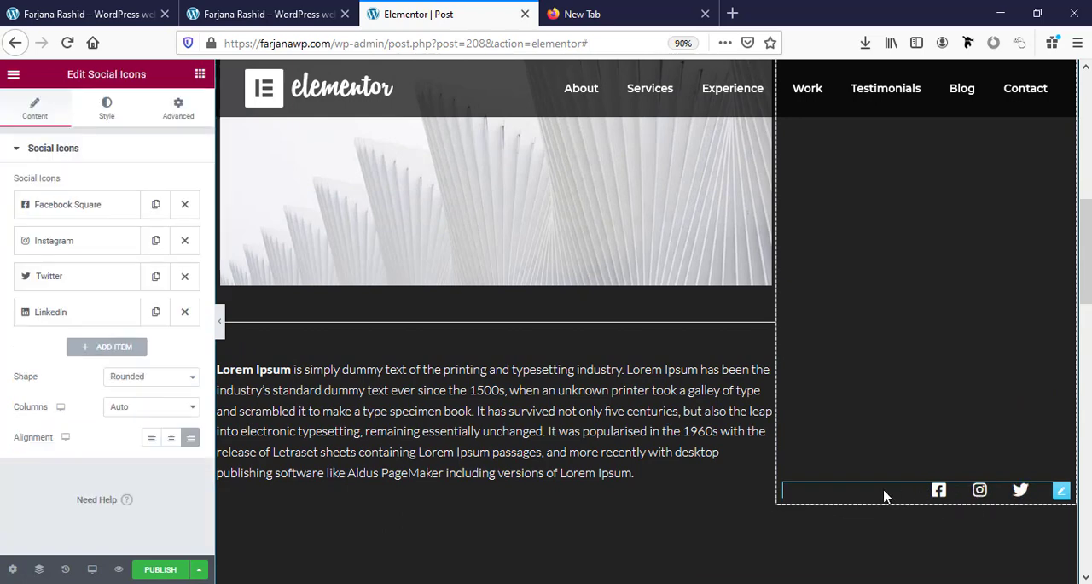
right_click(902, 497)
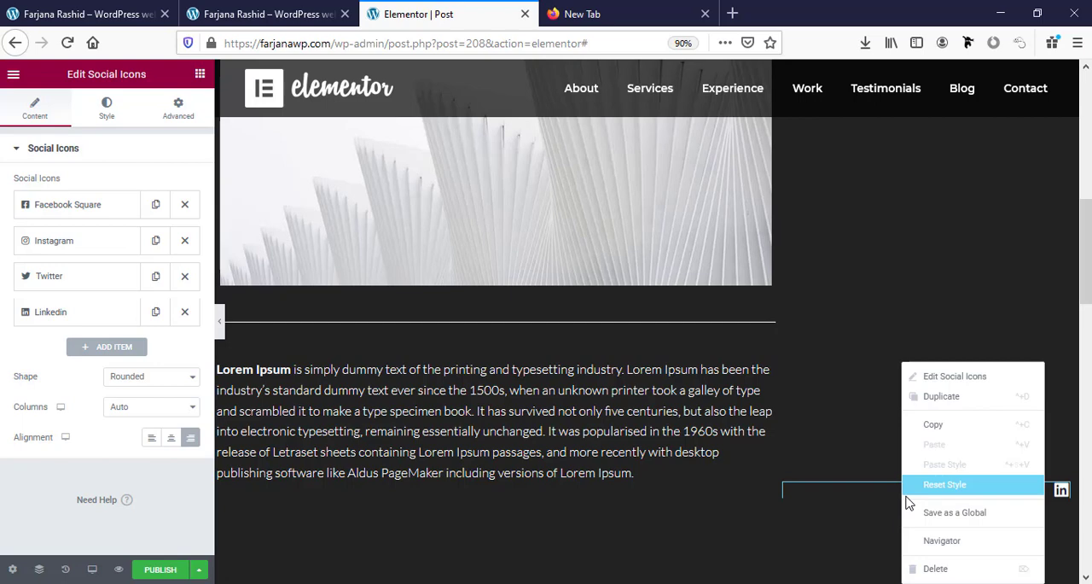
left_click(933, 568)
Search the widgets for "po" and add a Posts widget to the empty column beside the featured image.
scroll(637, 432, "down", 5)
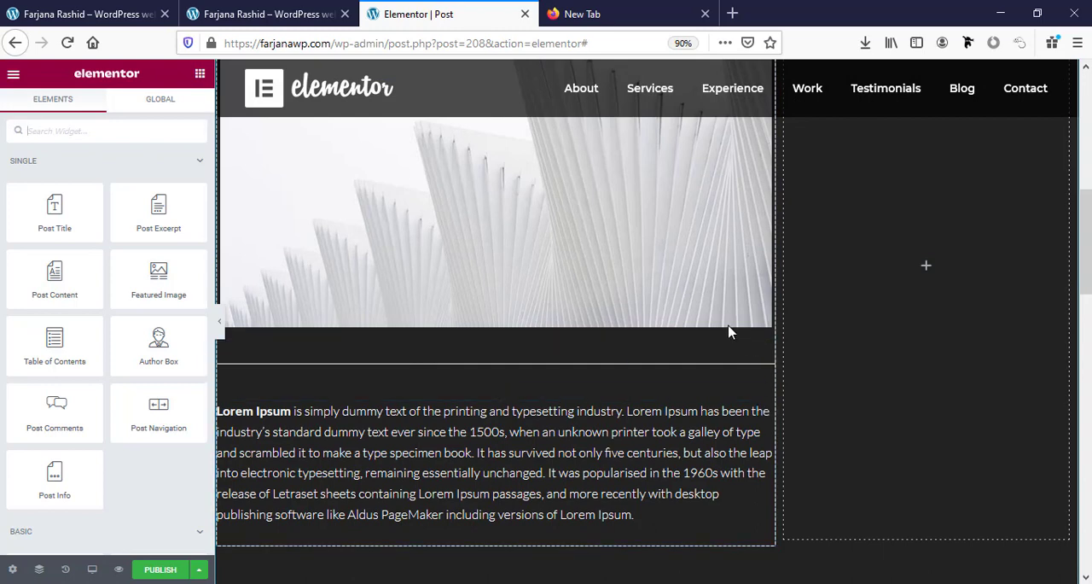
scroll(725, 327, "up", 5)
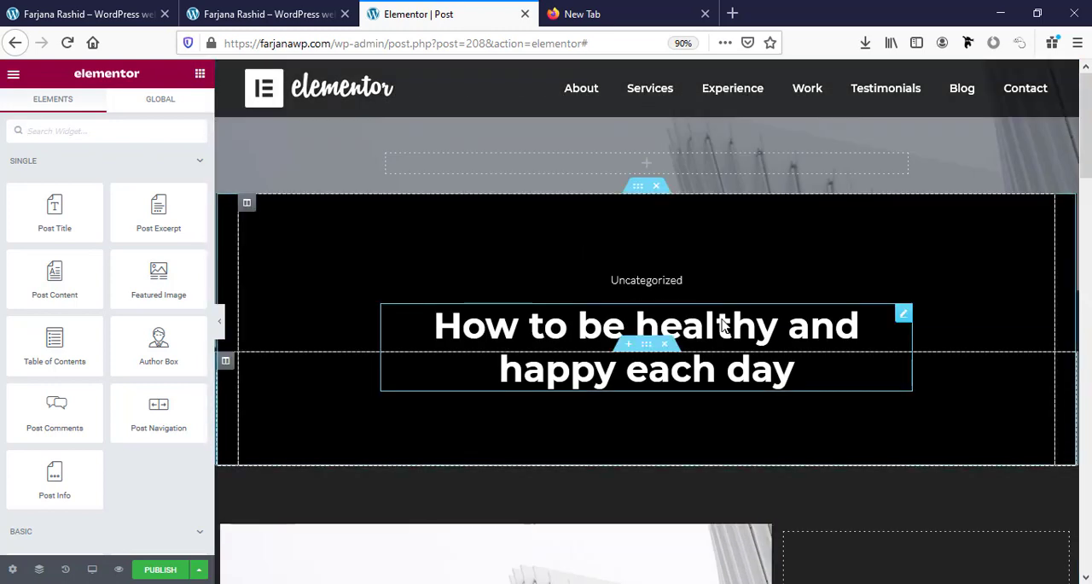
scroll(724, 325, "down", 3)
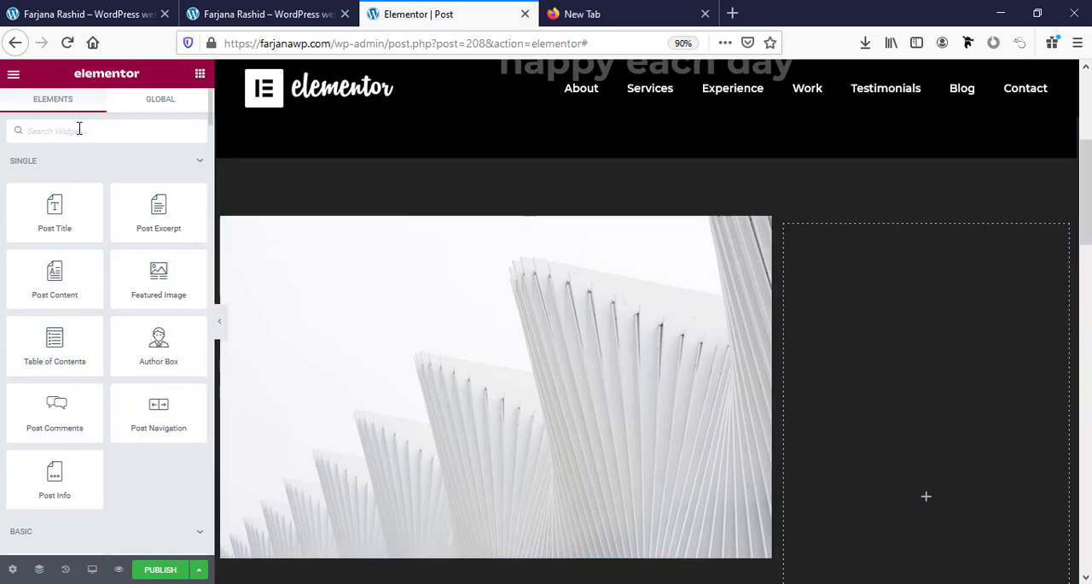
type("po")
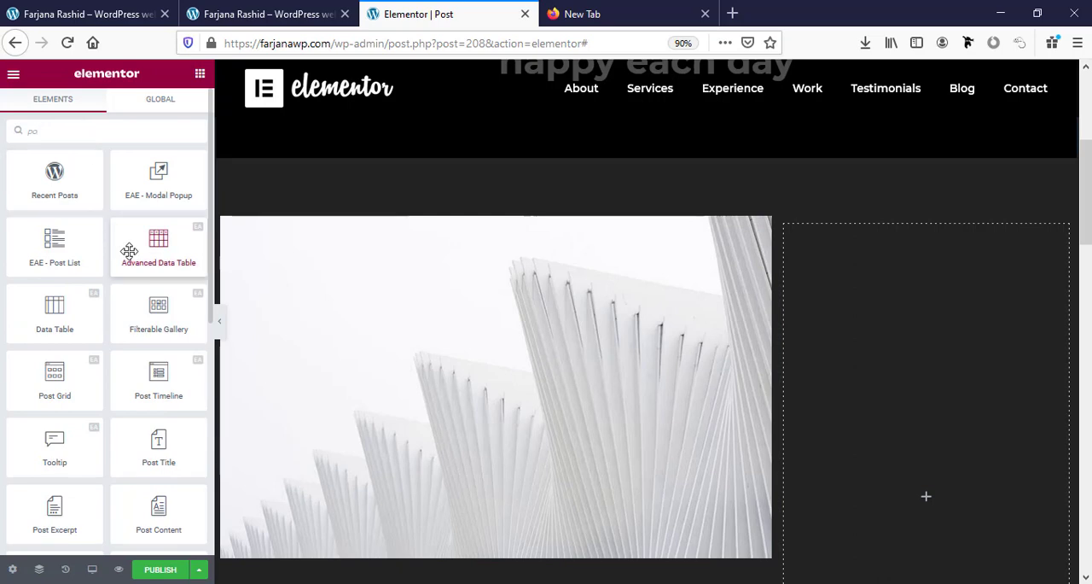
scroll(128, 359, "down", 3)
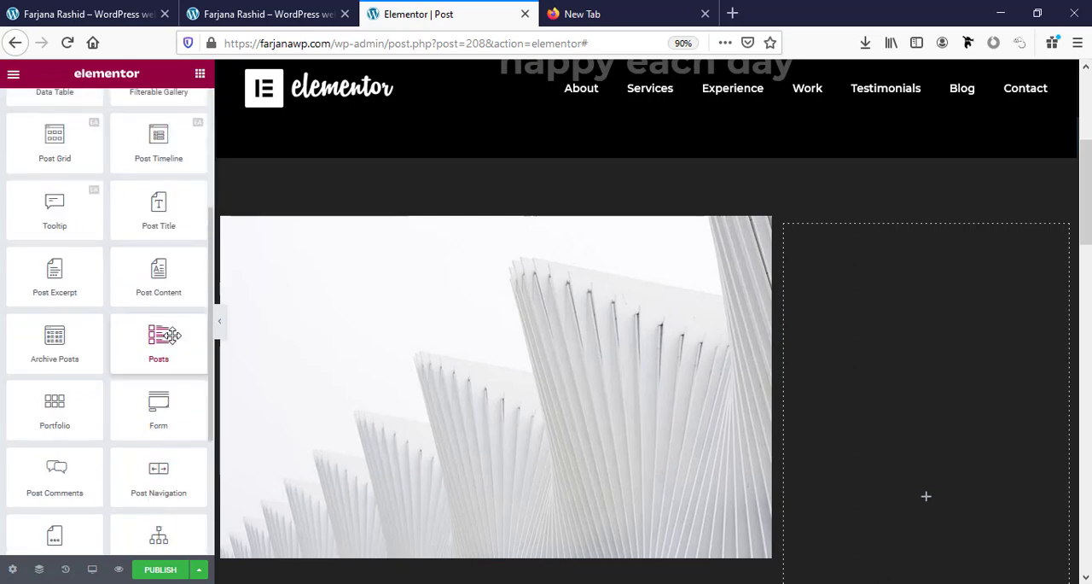
left_click_drag(168, 345, 912, 329)
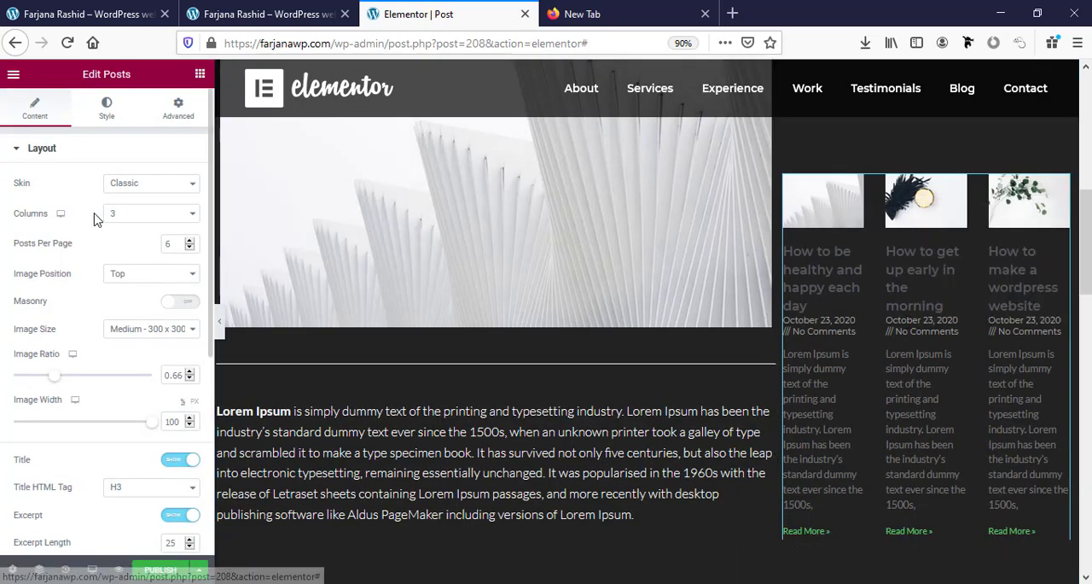
Set the new Posts widget to 1 column, keeping the Classic skin.
left_click(128, 191)
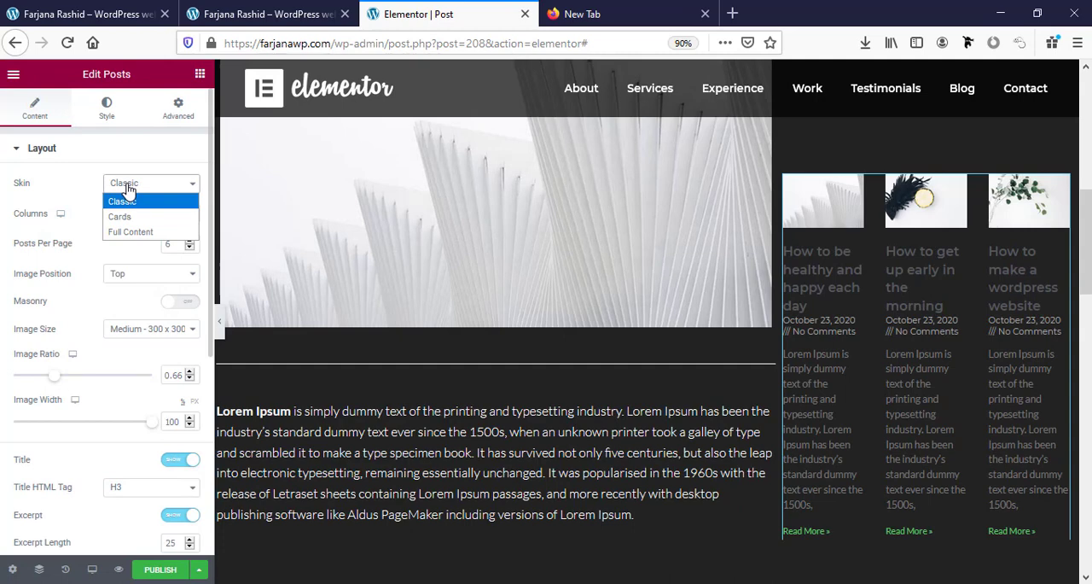
left_click(60, 184)
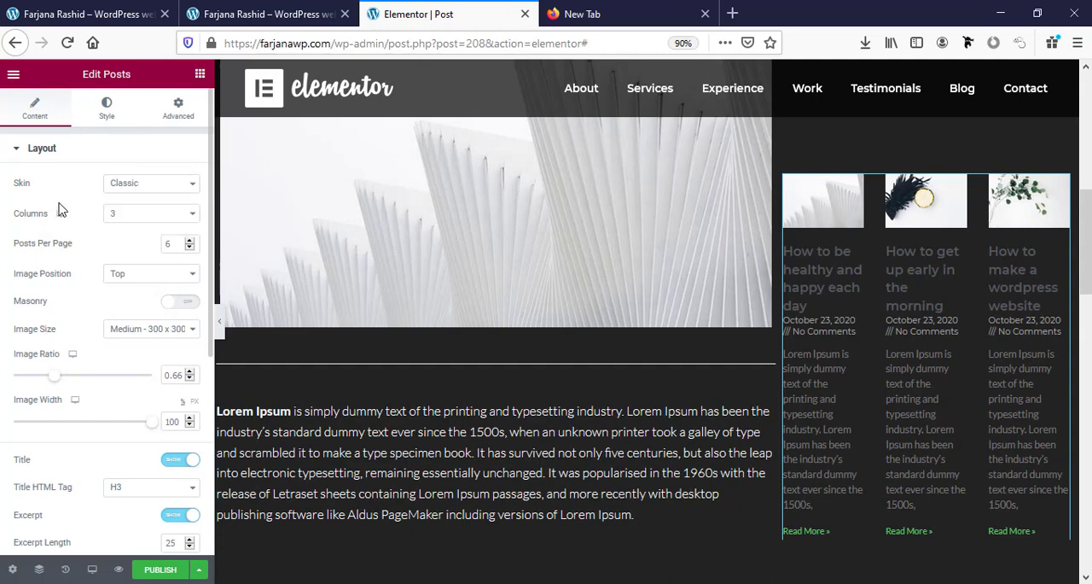
left_click(126, 219)
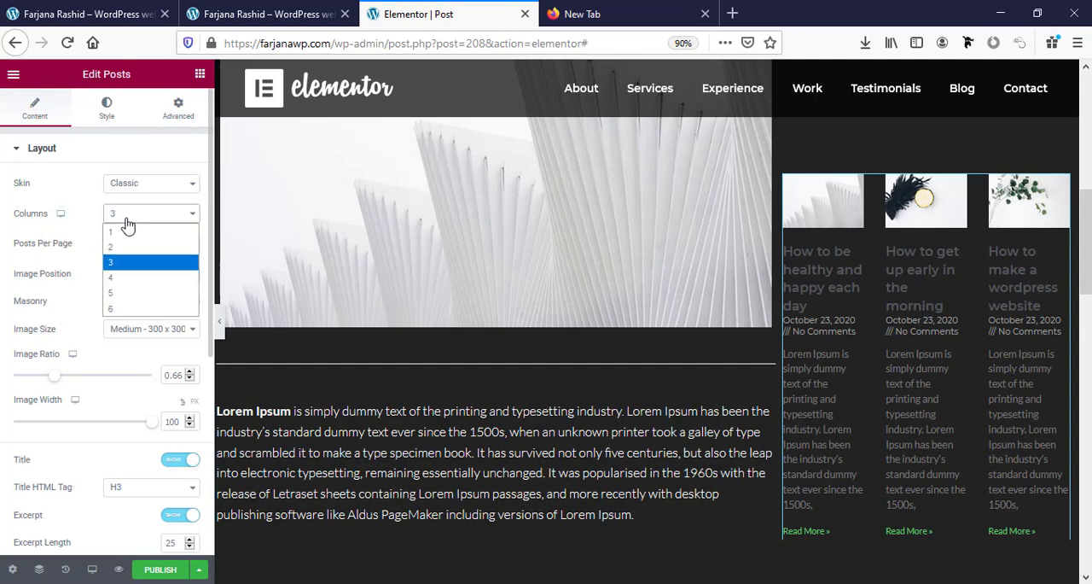
left_click(128, 227)
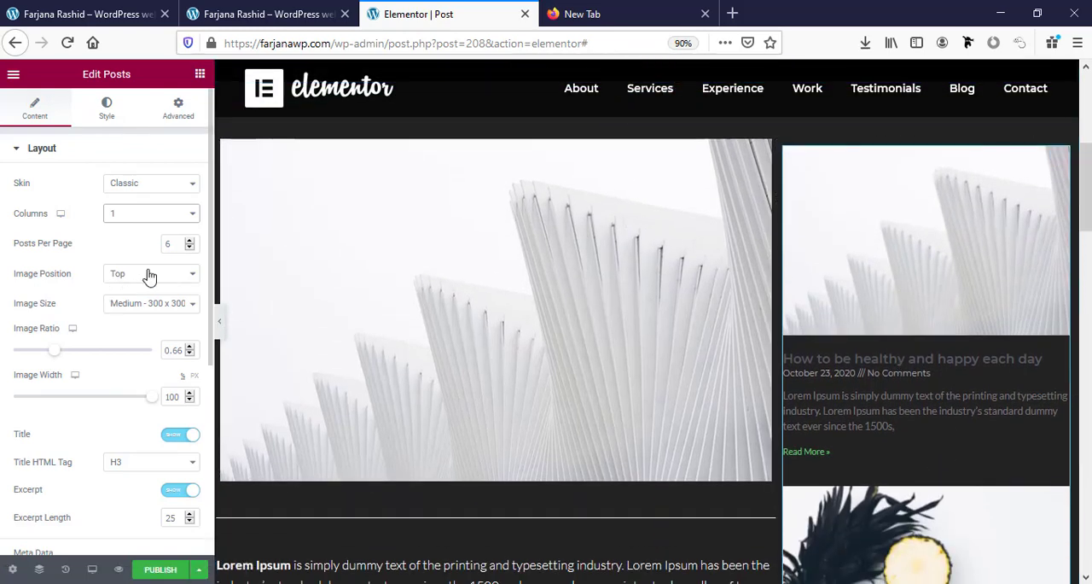
Set the image position of the sidebar posts to Left and their image width to 30%.
left_click(146, 276)
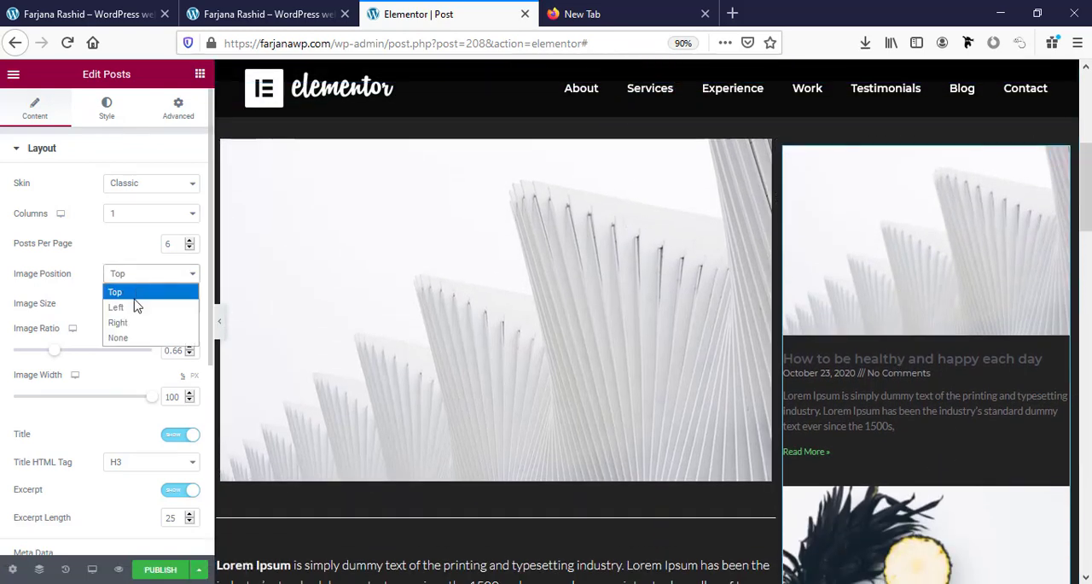
left_click(127, 308)
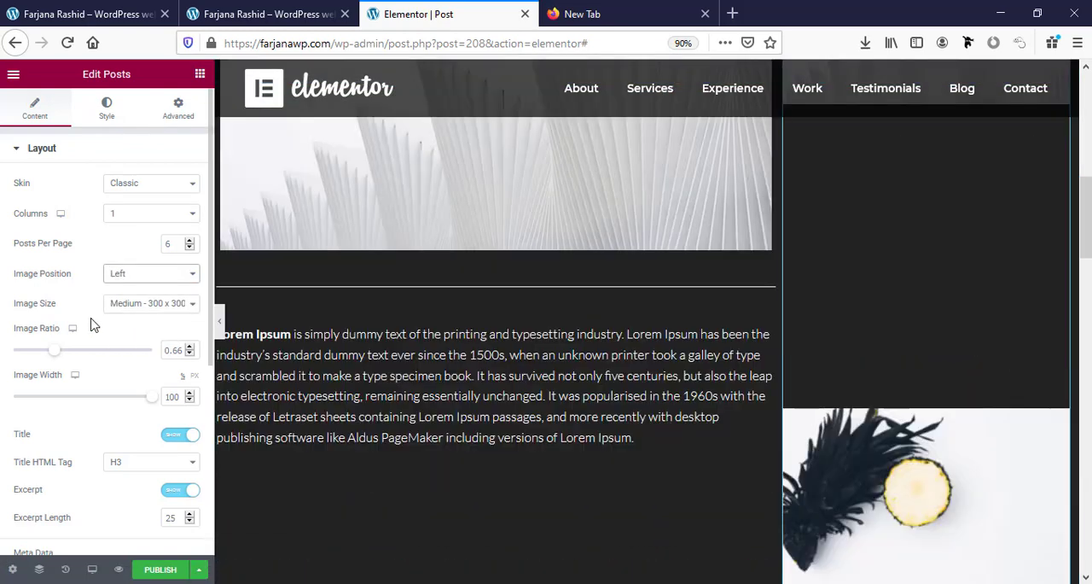
scroll(93, 324, "down", 1)
left_click(174, 378)
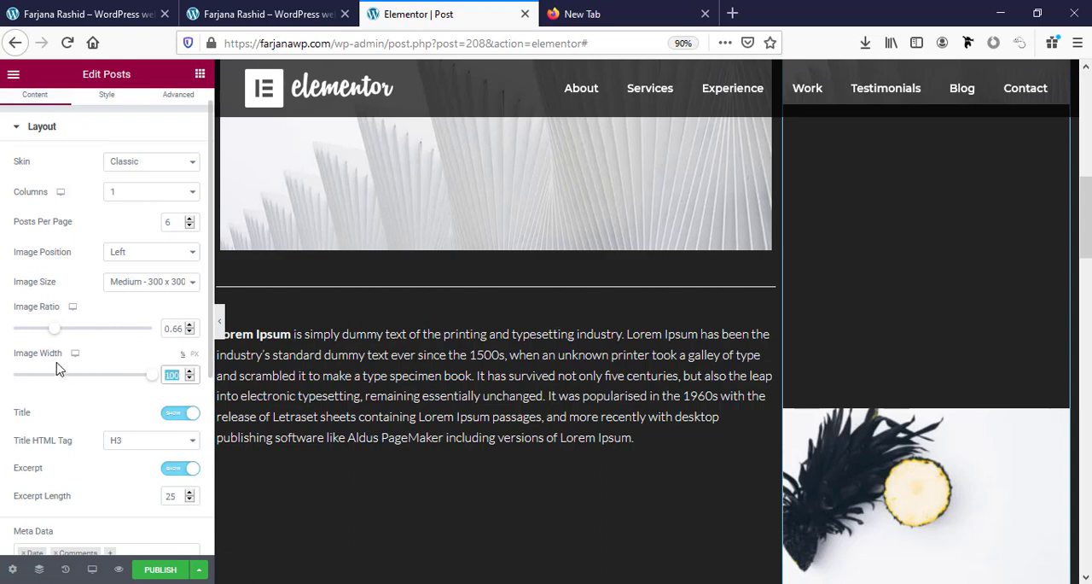
type("30")
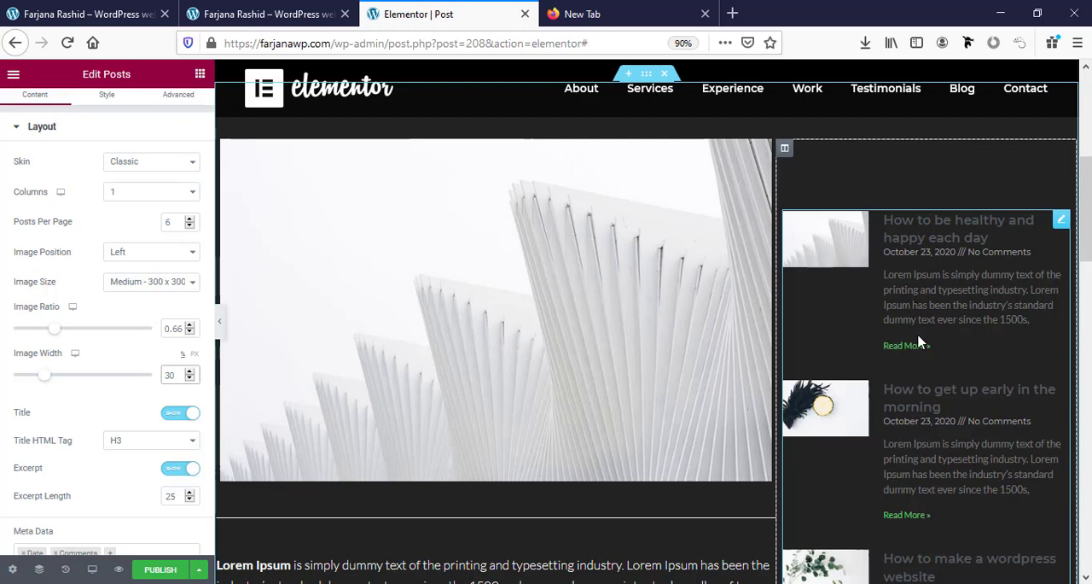
scroll(91, 429, "down", 3)
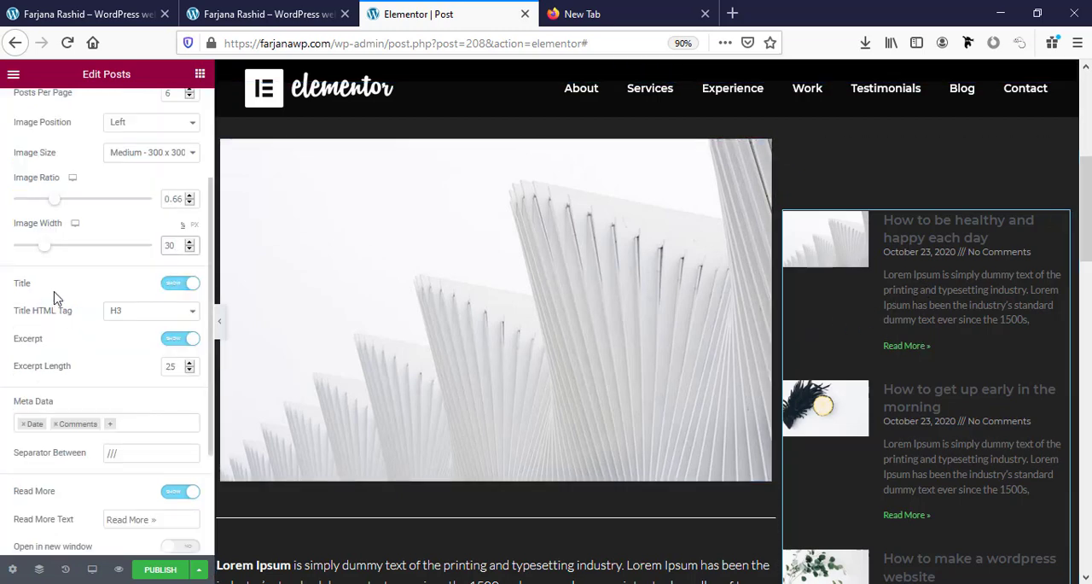
Hide the excerpt and the Read More link of the sidebar posts.
scroll(82, 386, "down", 1)
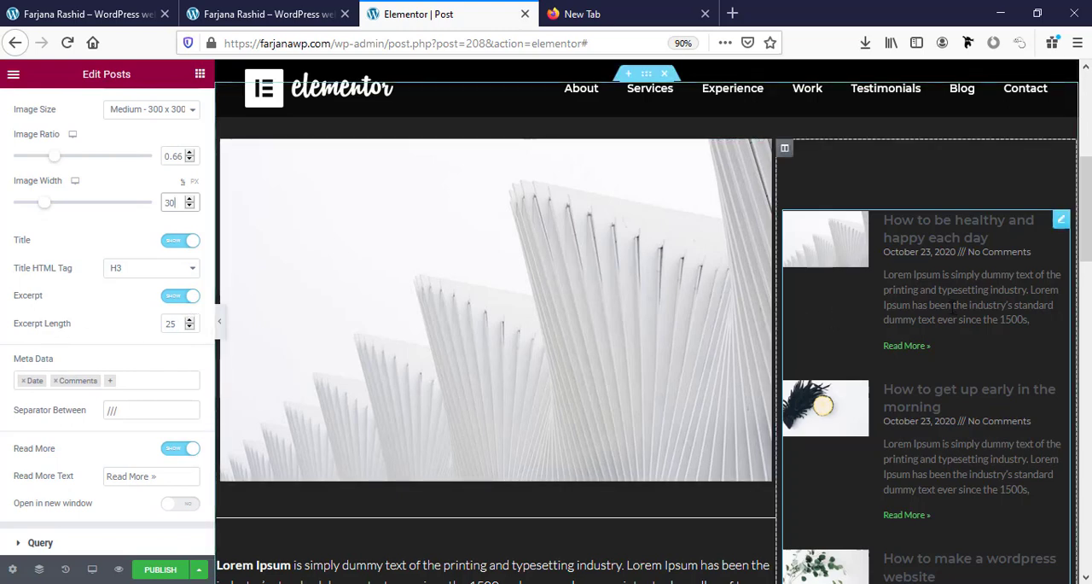
left_click(180, 295)
scroll(905, 375, "down", 3)
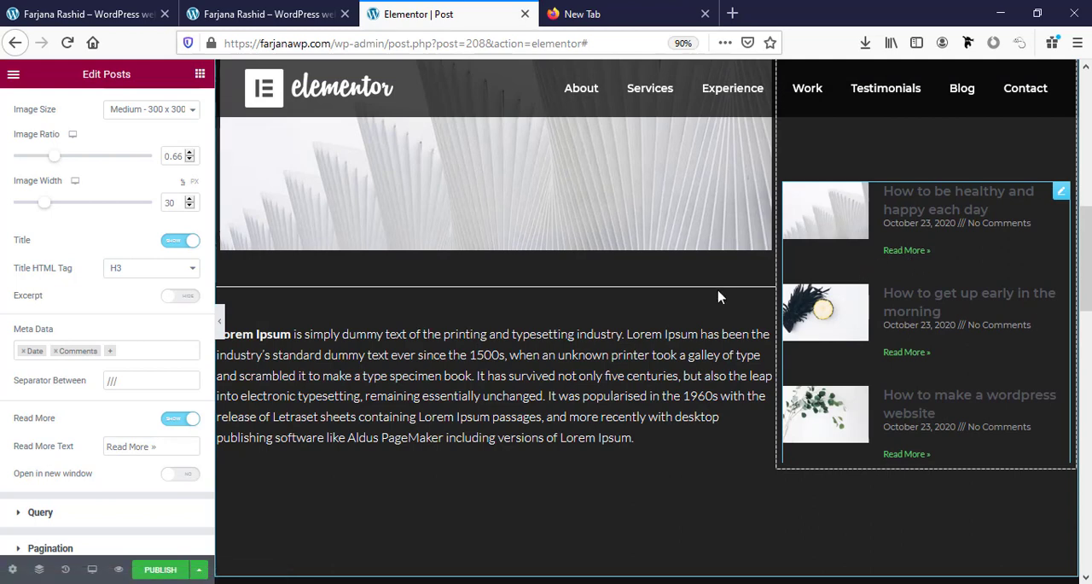
scroll(119, 385, "down", 1)
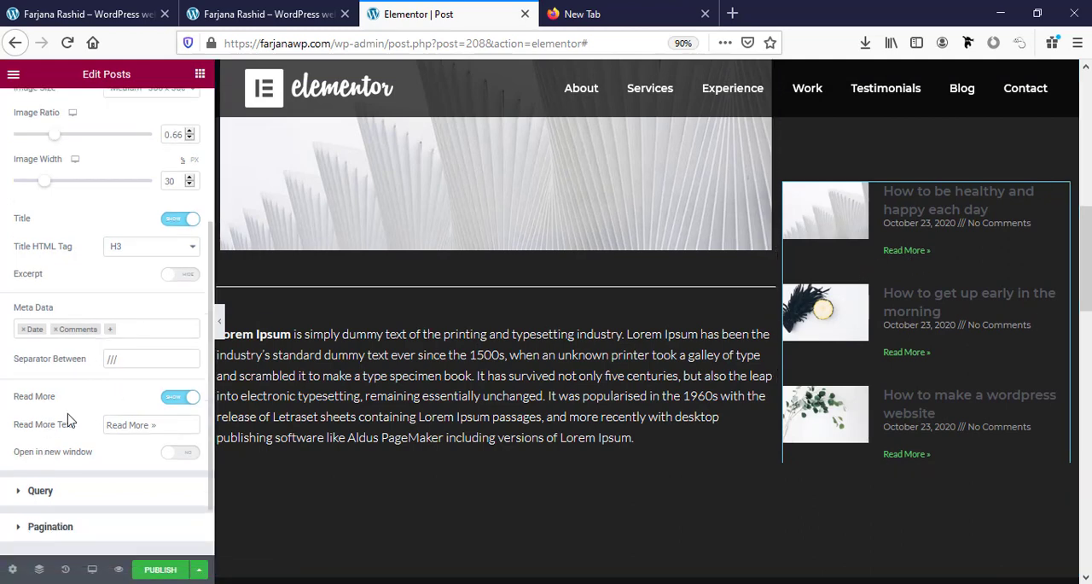
left_click(177, 398)
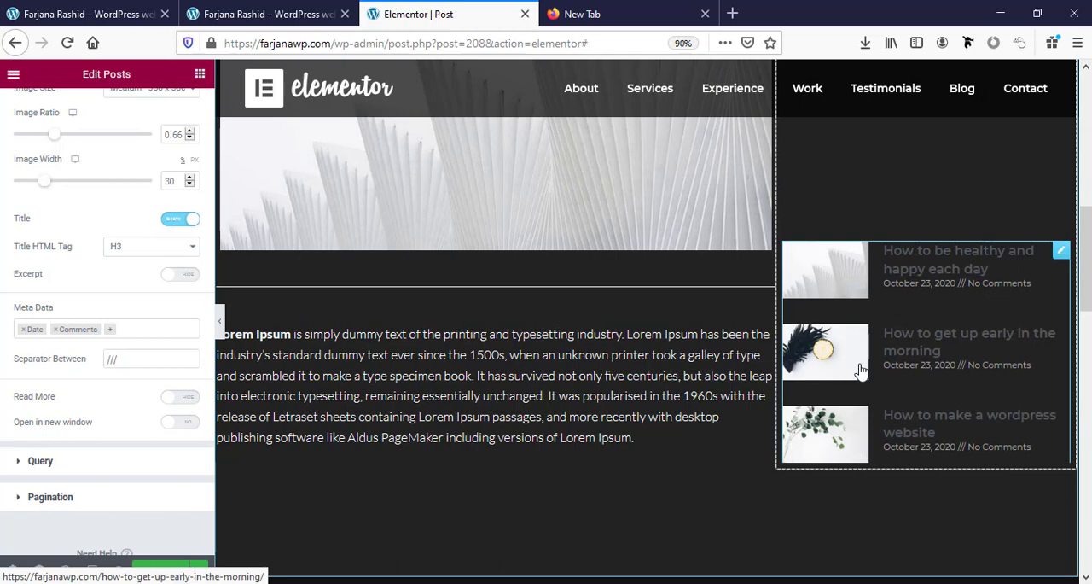
scroll(134, 487, "down", 2)
Set the title color of the sidebar posts to the global color white.
scroll(134, 488, "up", 5)
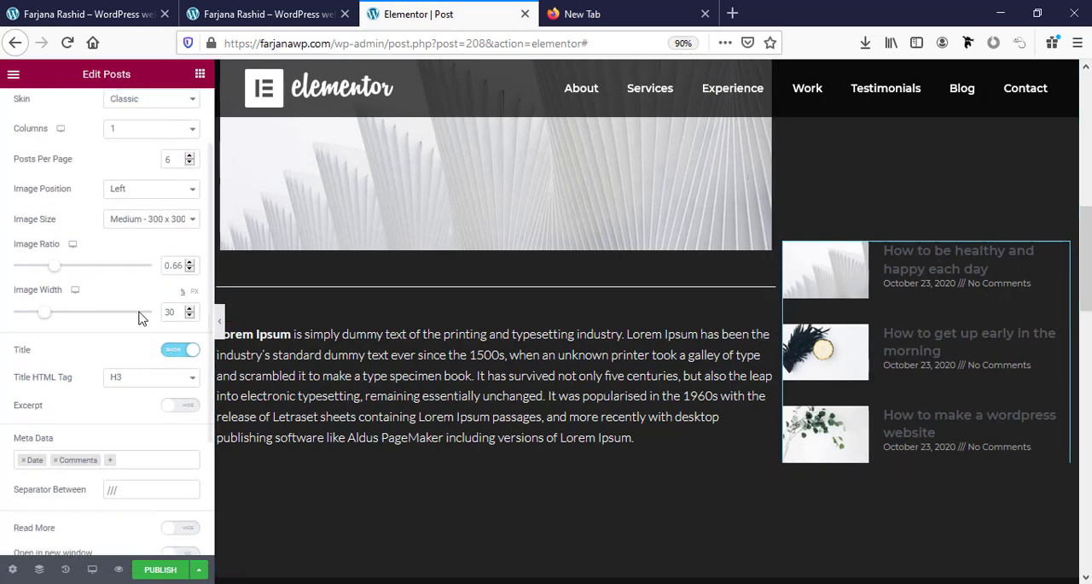
scroll(140, 312, "up", 3)
left_click(107, 109)
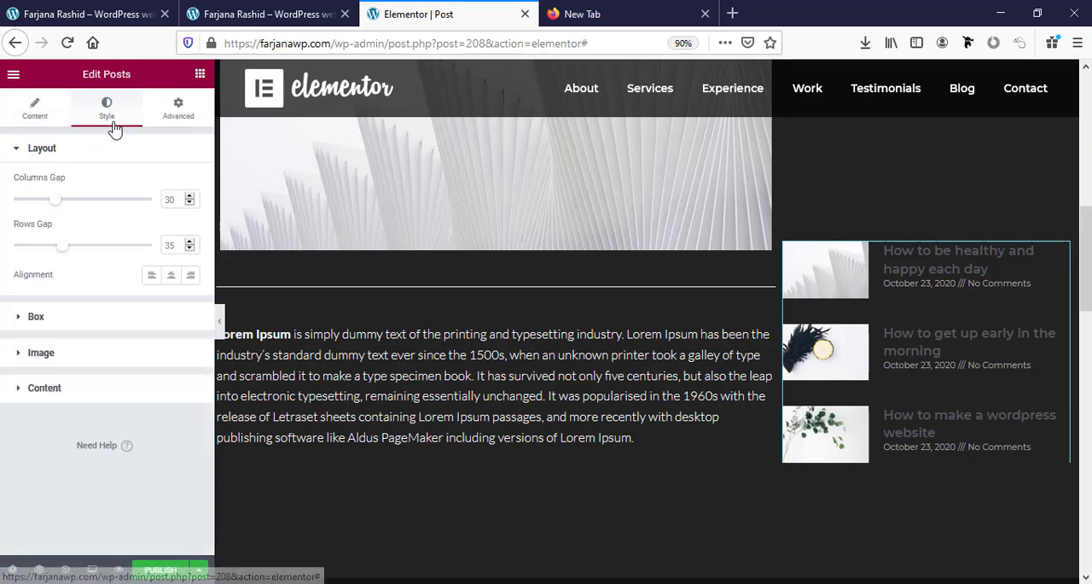
left_click(55, 389)
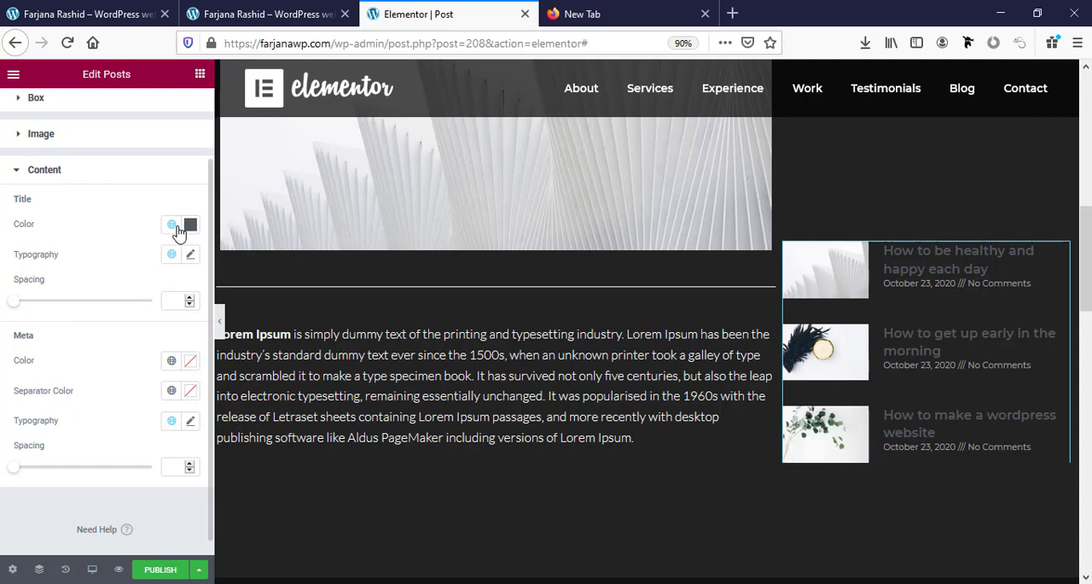
left_click(171, 224)
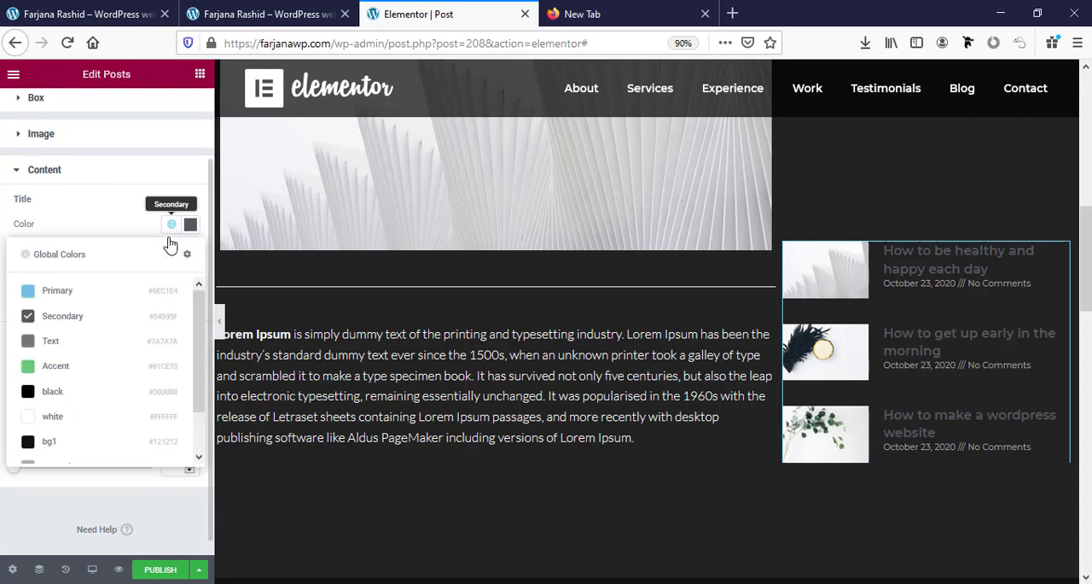
left_click(53, 416)
Set the sidebar post titles' line height to 1.2 em and the spacing below them to 11.
scroll(158, 318, "down", 1)
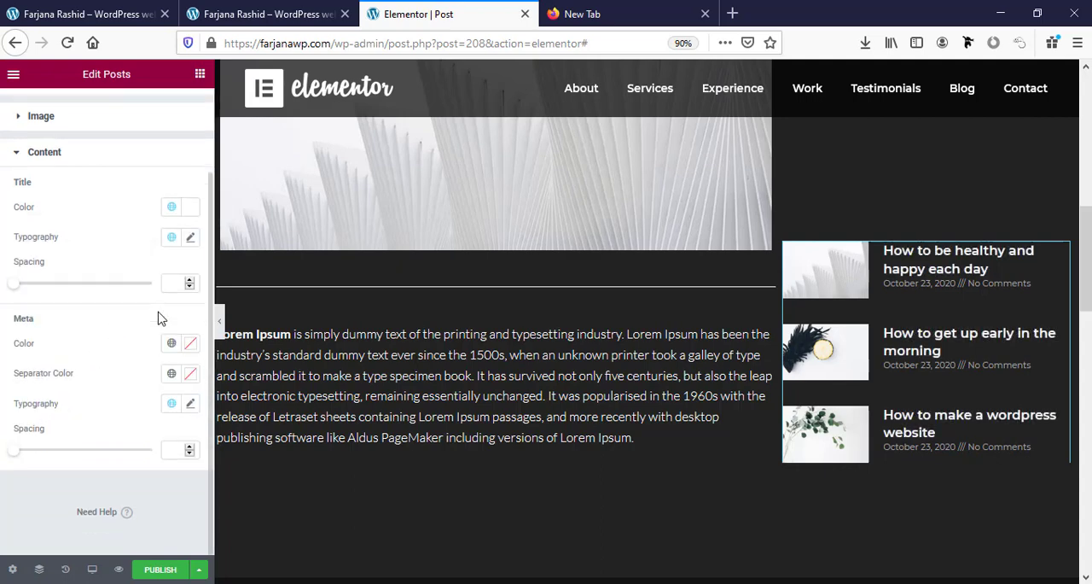
left_click(190, 239)
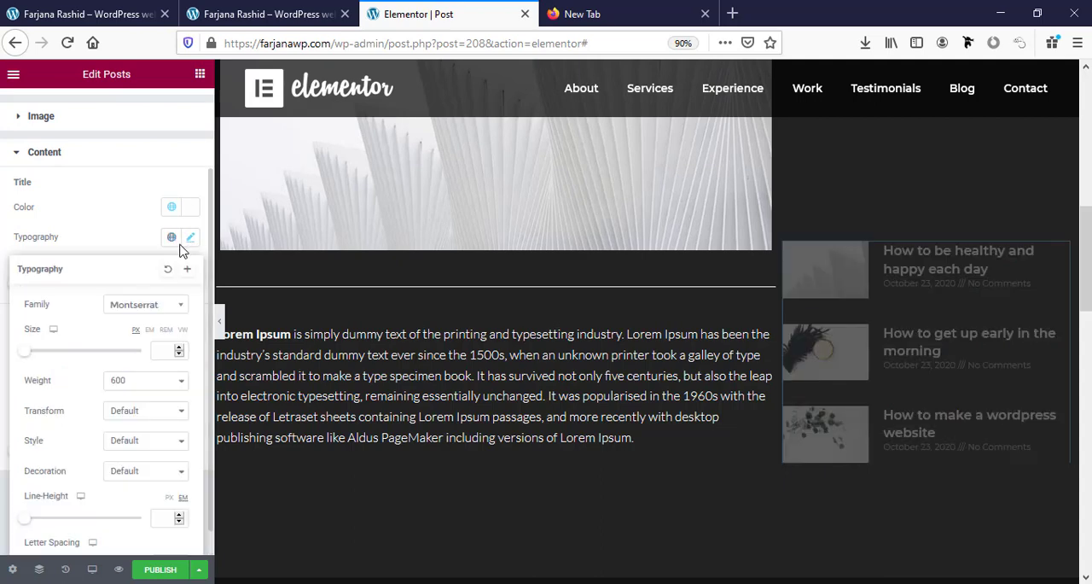
scroll(122, 392, "down", 1)
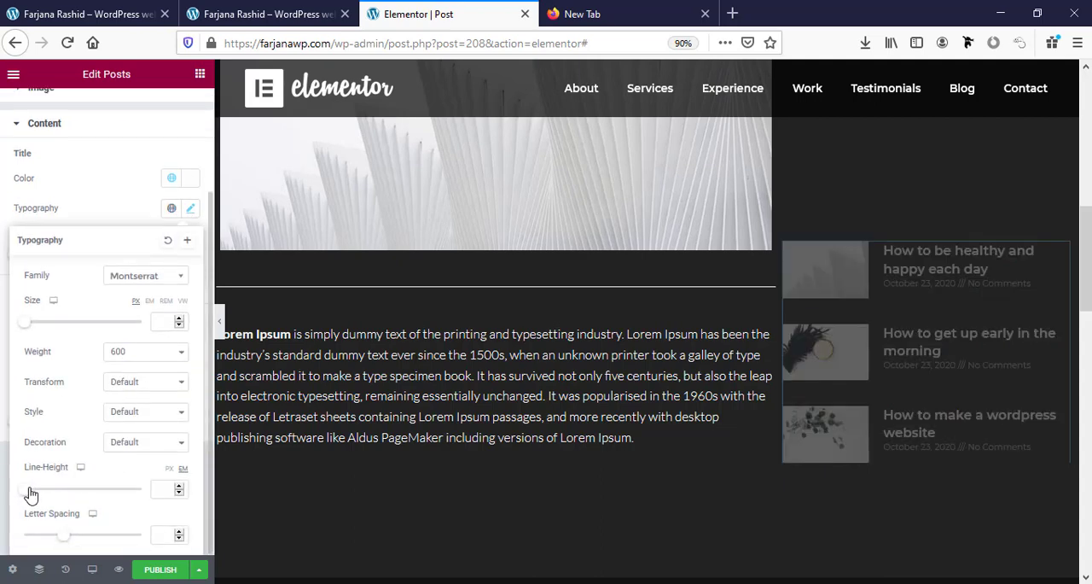
left_click_drag(29, 495, 36, 490)
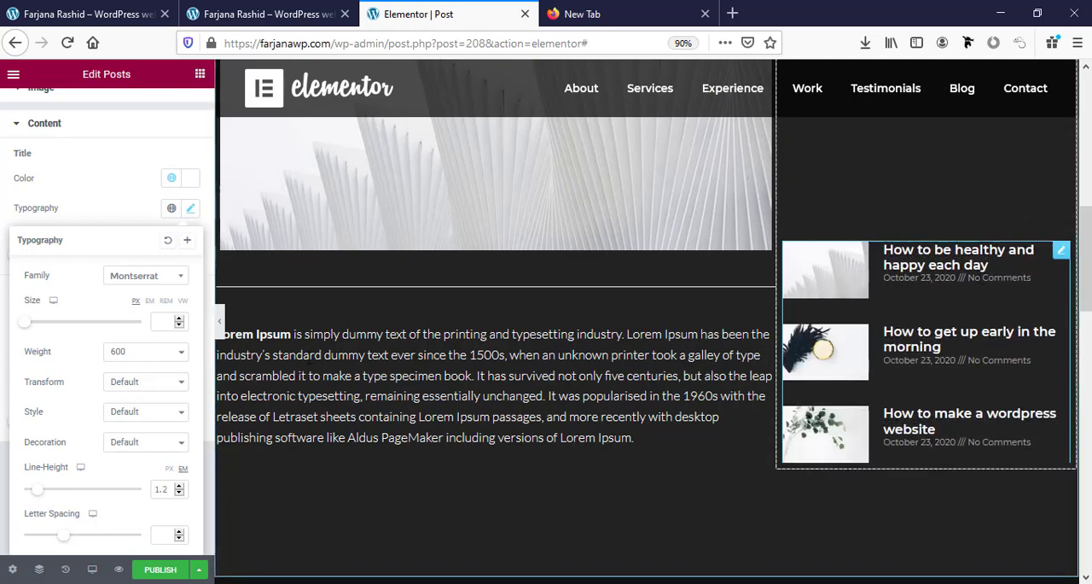
left_click(5, 350)
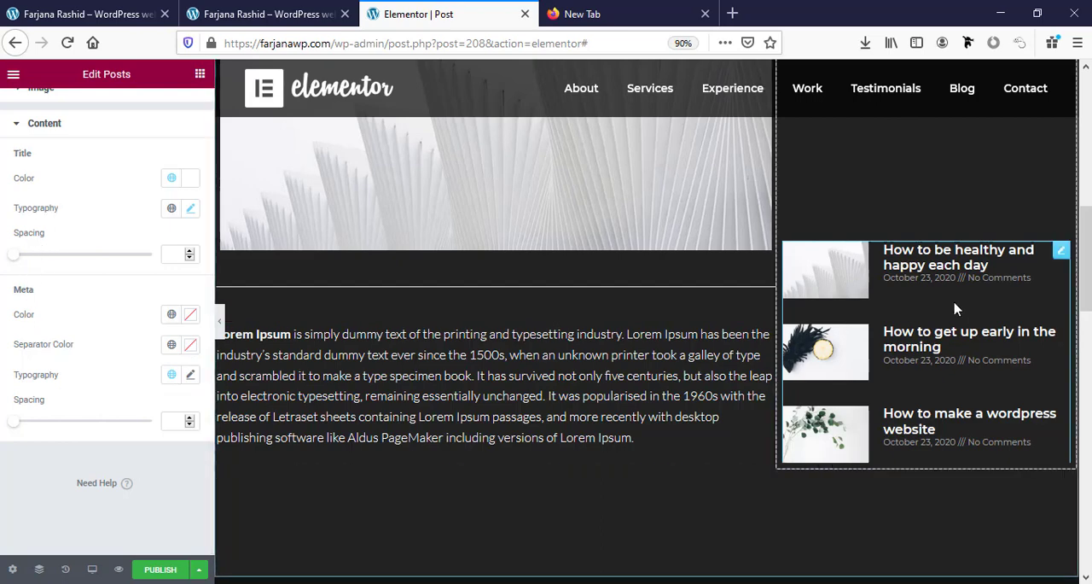
left_click_drag(12, 255, 28, 257)
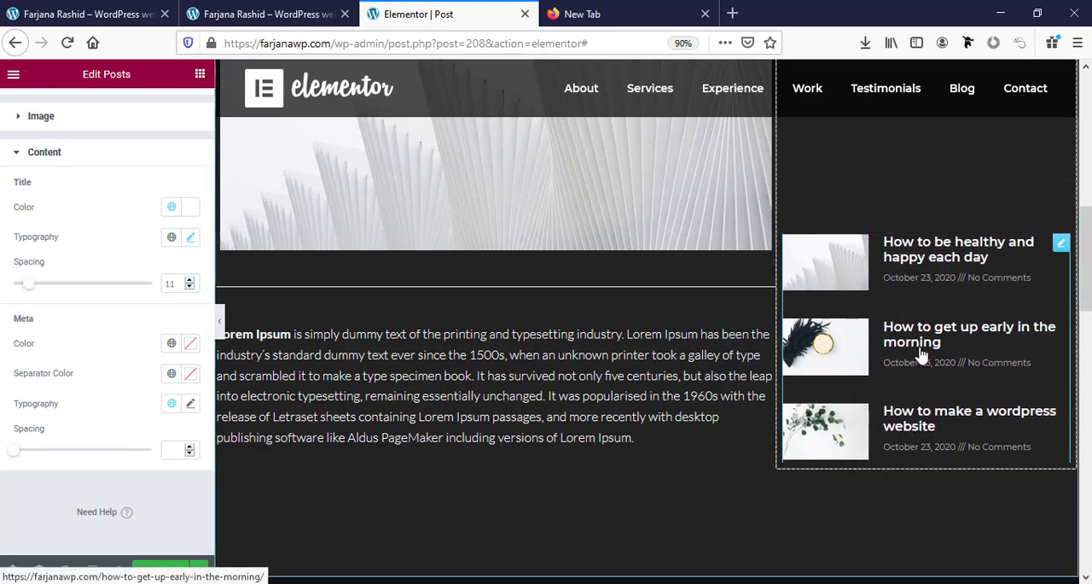
Set the vertical alignment of the sidebar column that holds the posts to Top.
scroll(76, 170, "up", 2)
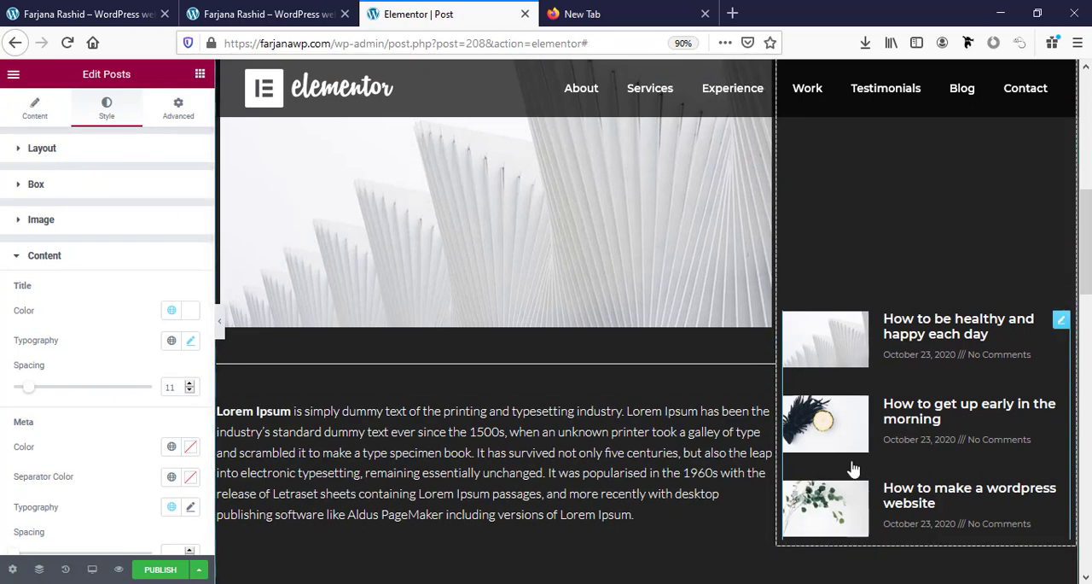
scroll(913, 479, "up", 3)
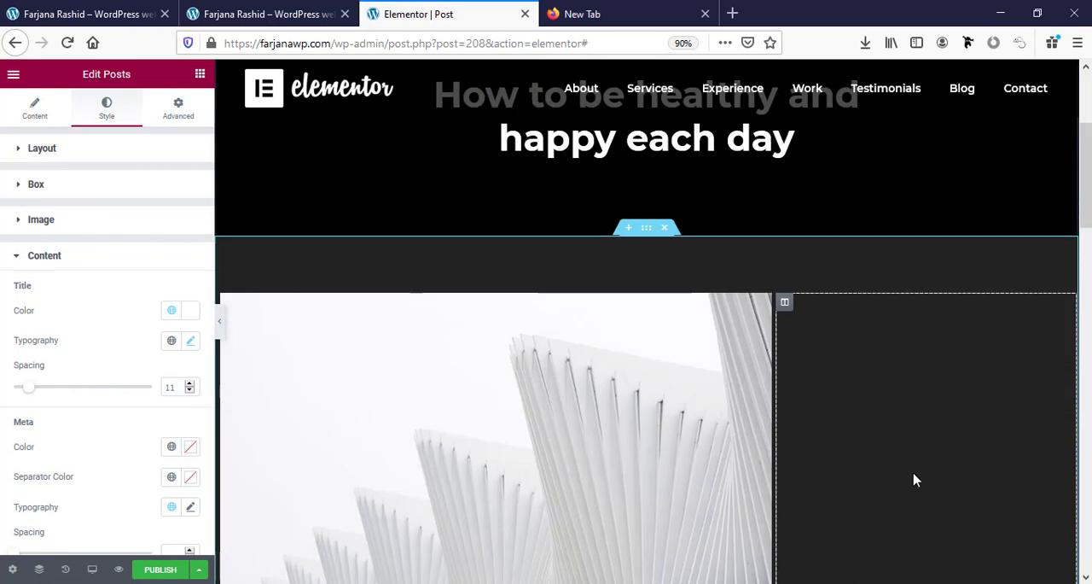
scroll(854, 431, "down", 3)
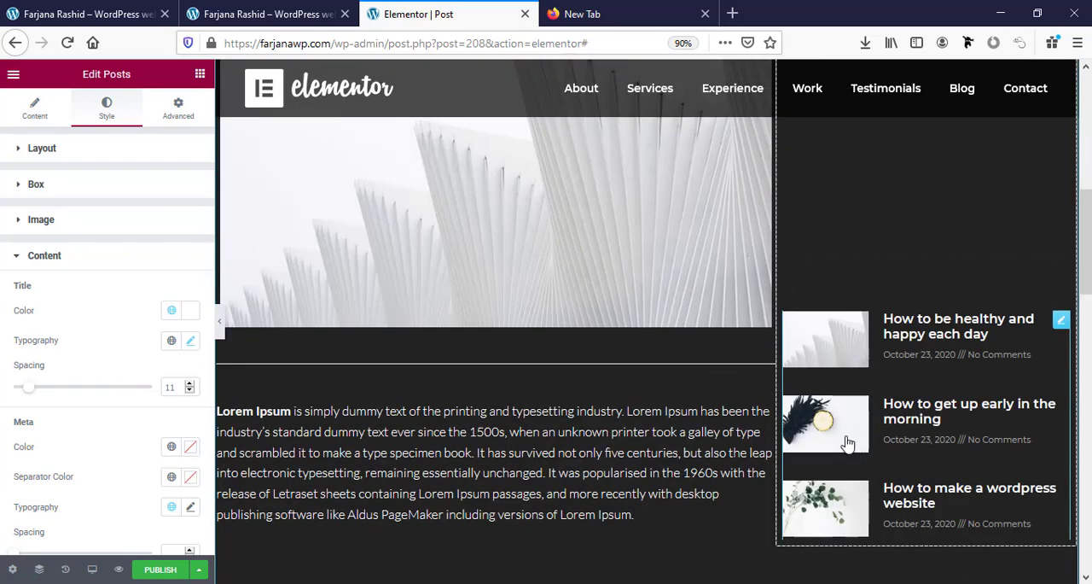
left_click(34, 109)
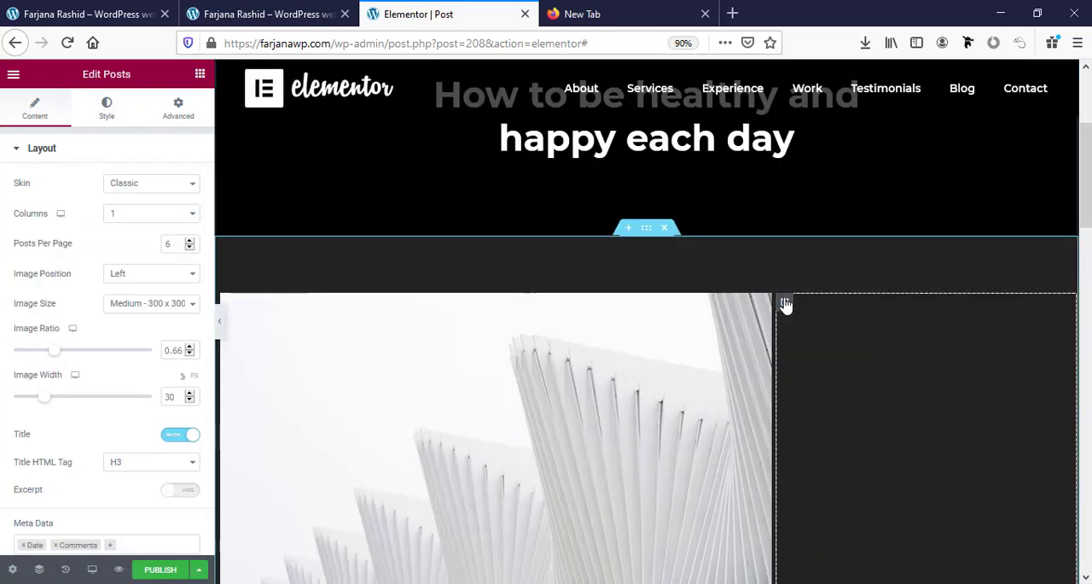
left_click(785, 303)
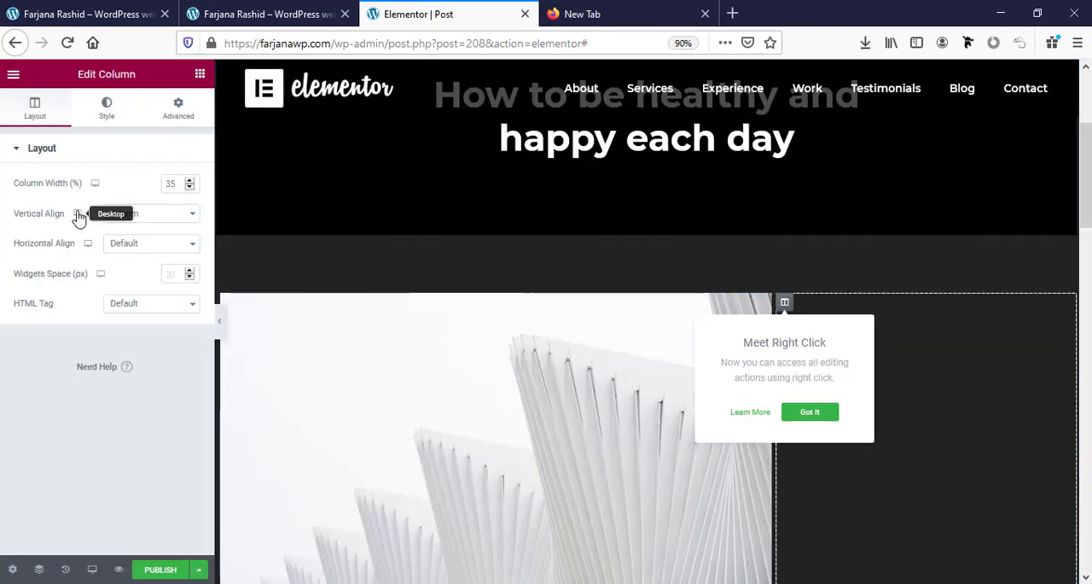
left_click(134, 214)
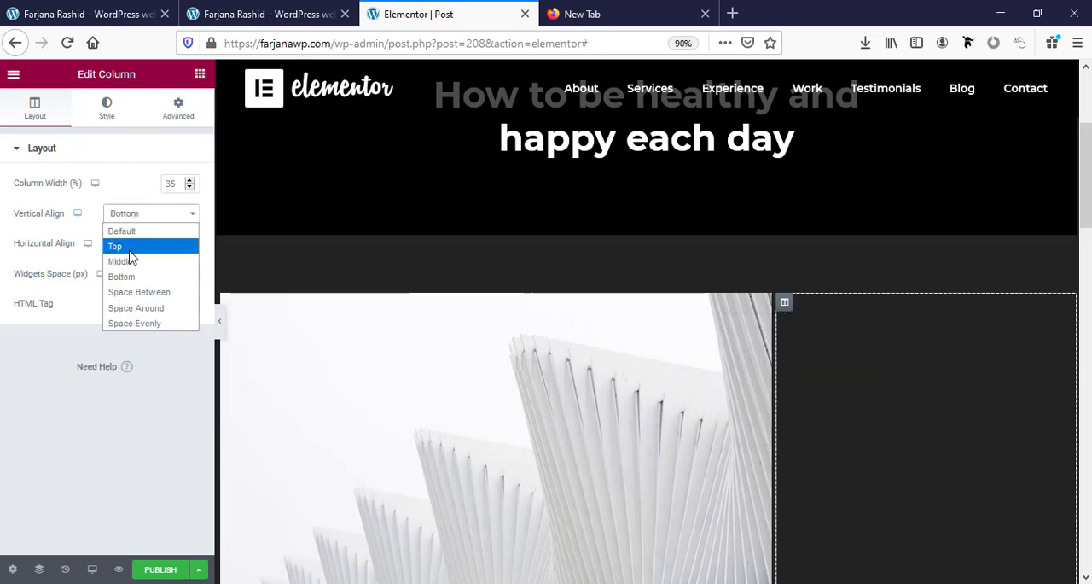
left_click(128, 248)
scroll(858, 423, "down", 2)
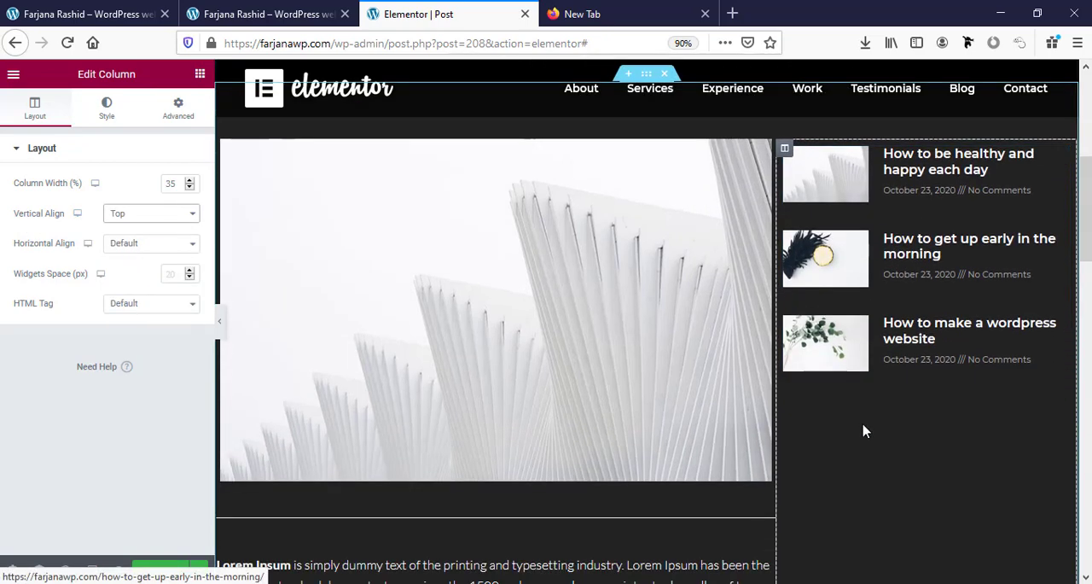
Examine the sidebar Posts widget's content settings and the template layout from the post title down to the related posts.
left_click(864, 312)
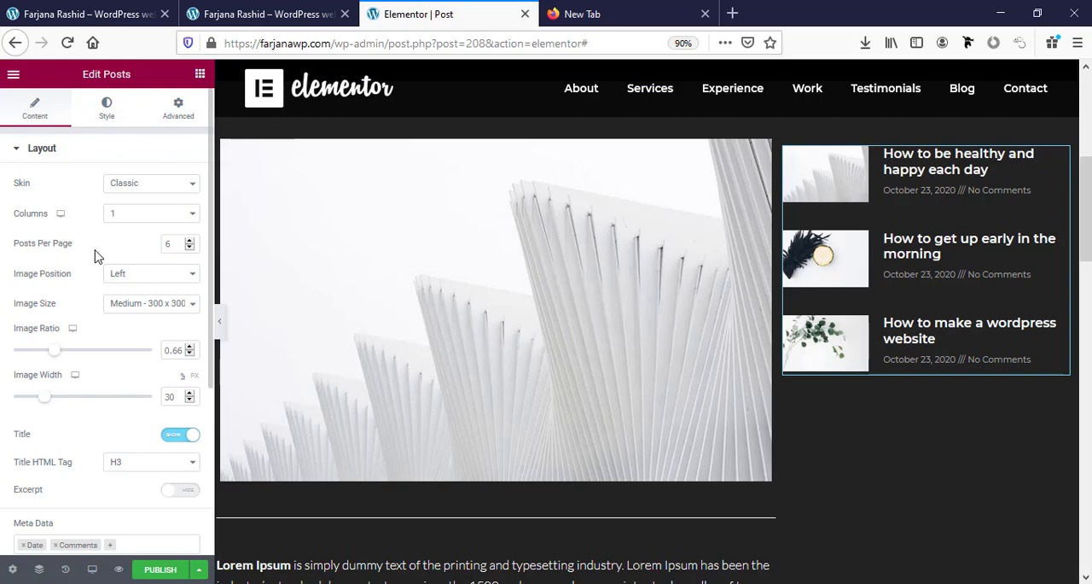
scroll(979, 174, "down", 2)
scroll(44, 412, "down", 4)
scroll(864, 371, "up", 1)
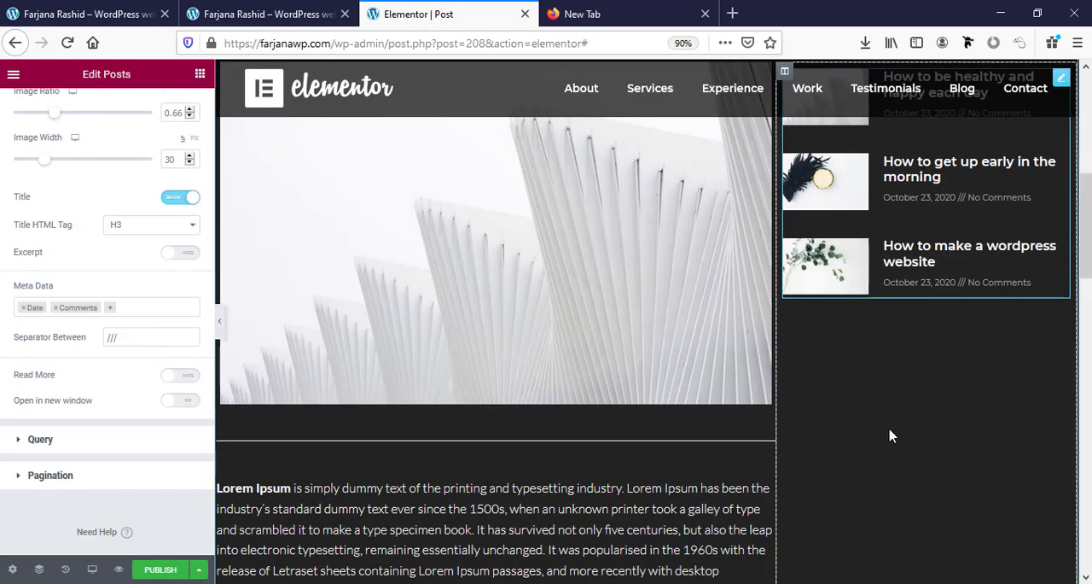
scroll(862, 422, "up", 2)
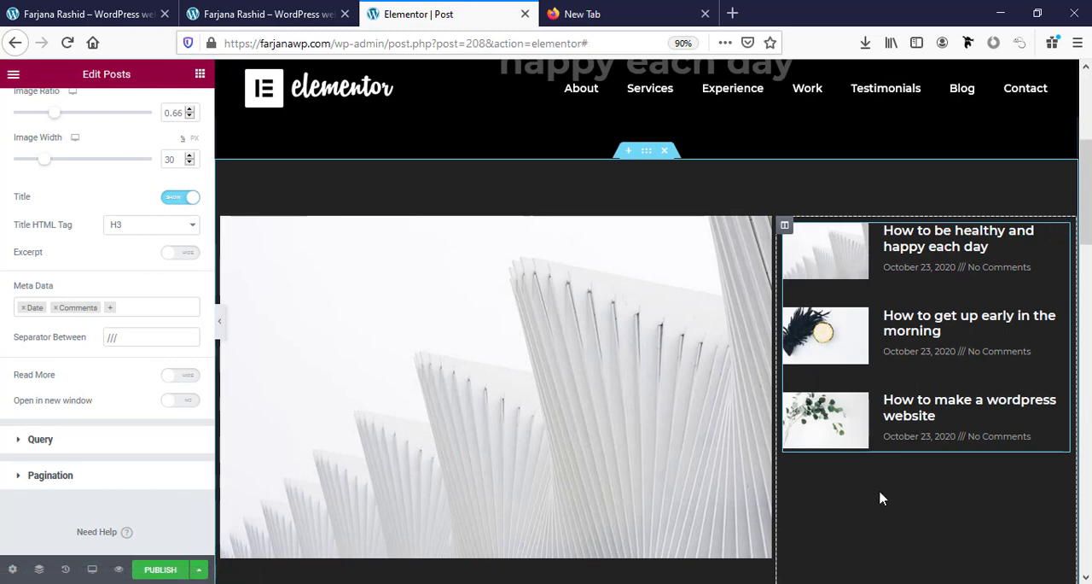
scroll(879, 496, "down", 4)
scroll(879, 495, "up", 1)
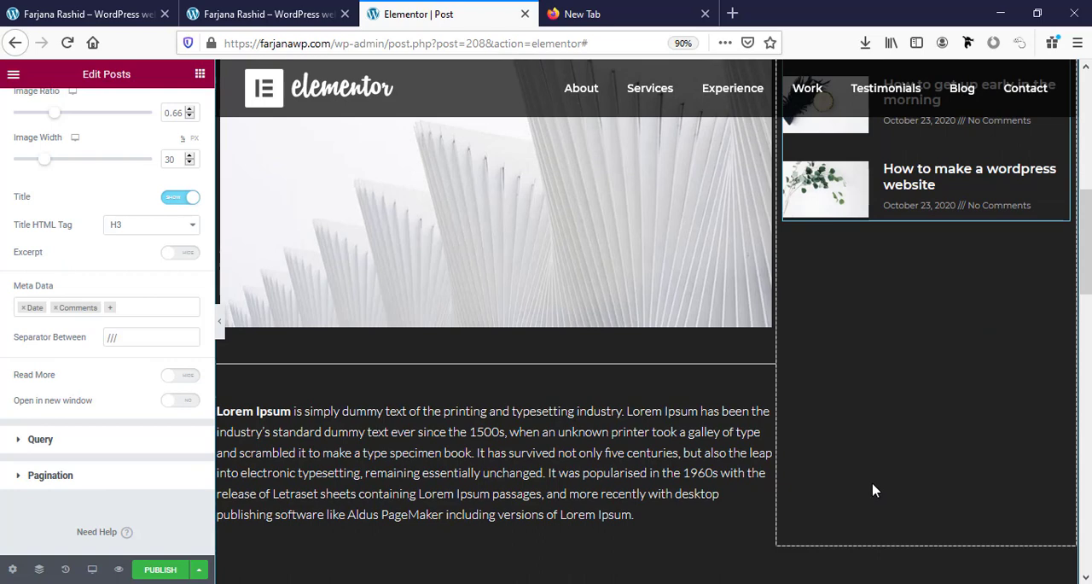
scroll(821, 503, "down", 16)
scroll(678, 446, "up", 3)
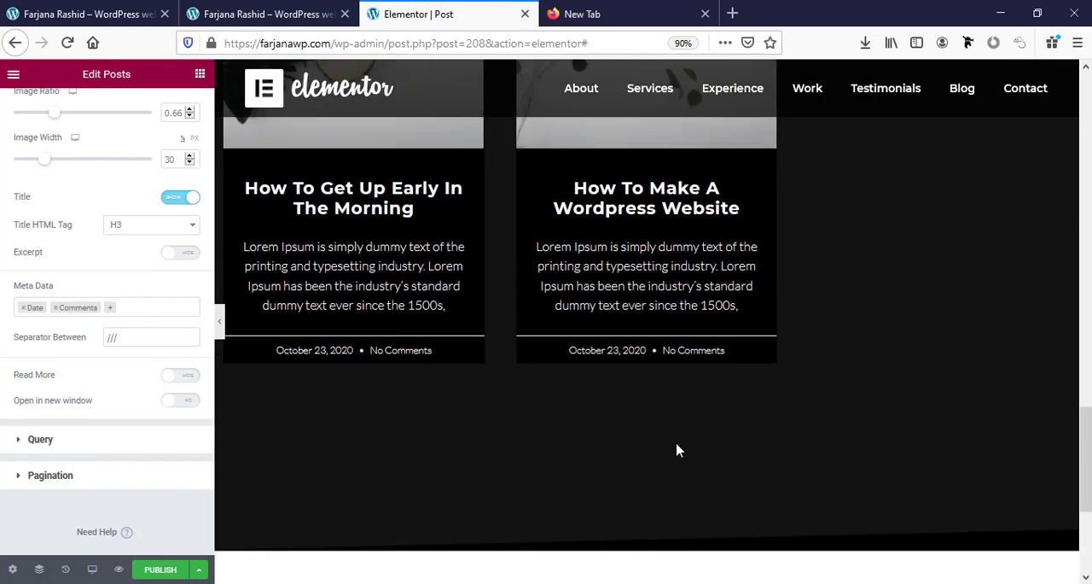
Publish the template with the display condition Include Posts: All, removing the All Singular condition.
left_click(160, 570)
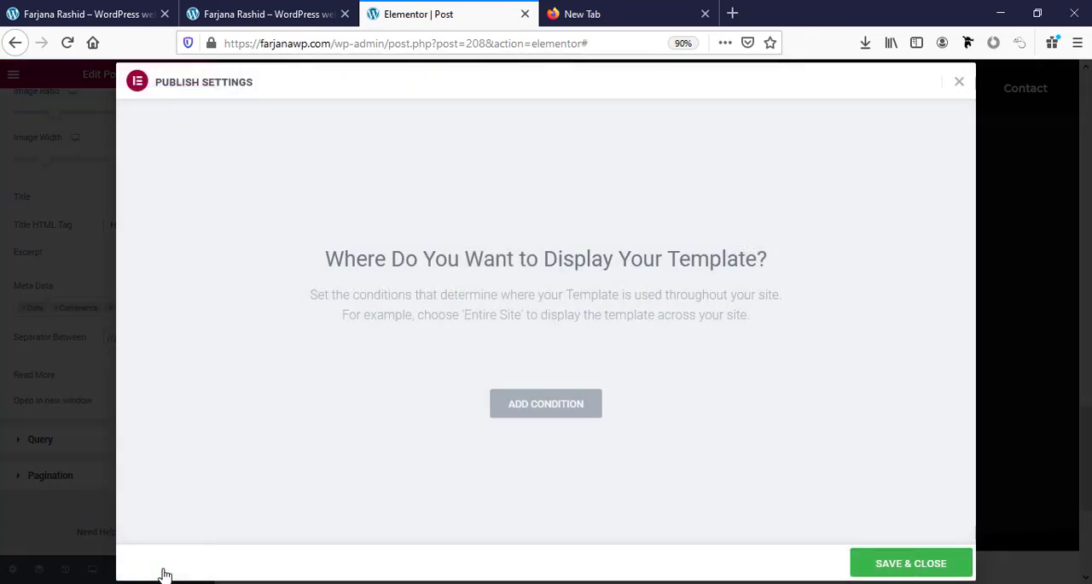
left_click(548, 416)
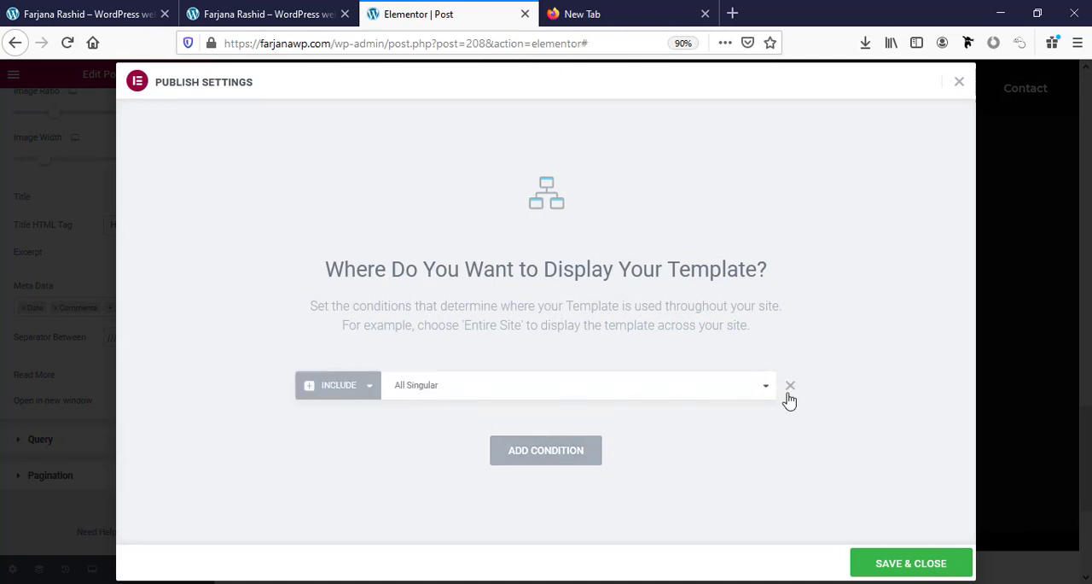
left_click(586, 457)
left_click(473, 427)
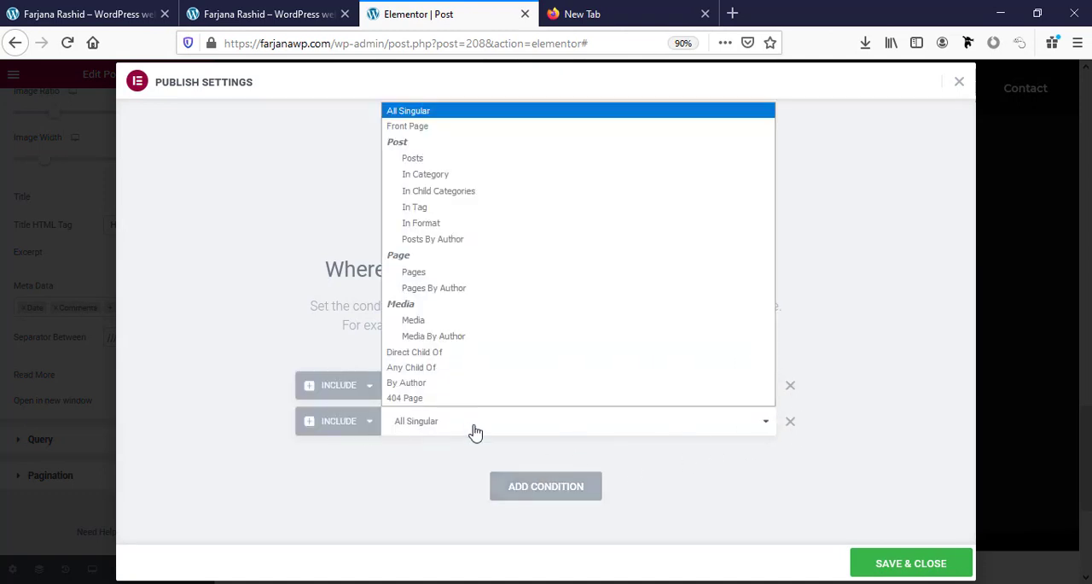
left_click(432, 165)
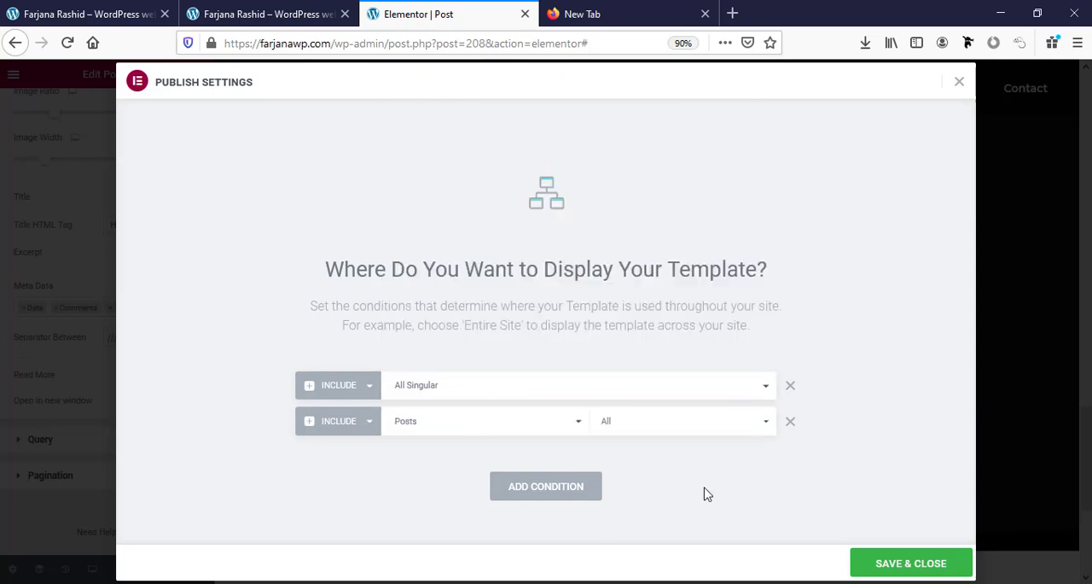
left_click(790, 385)
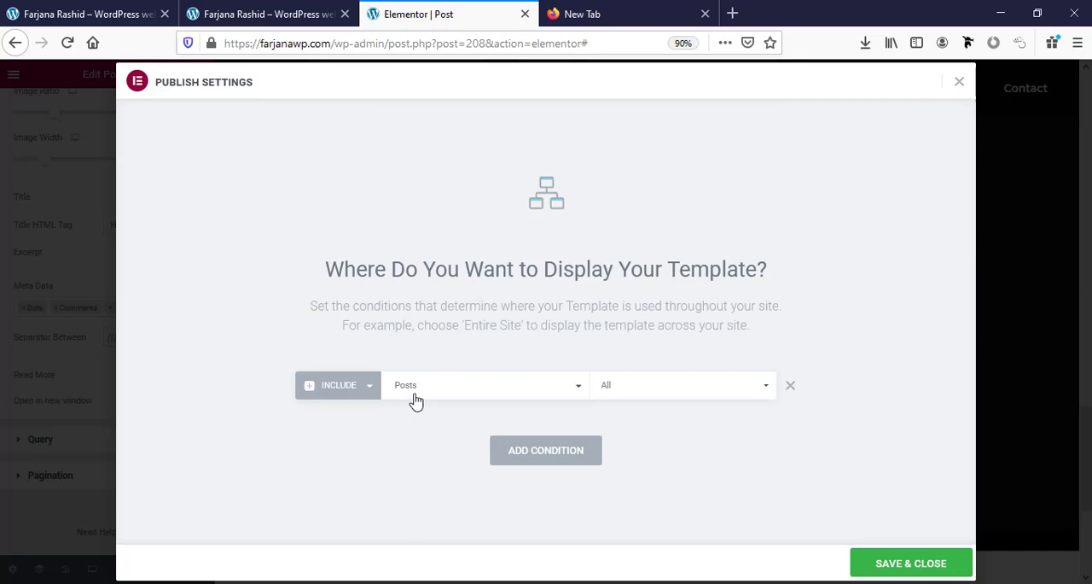
left_click(898, 565)
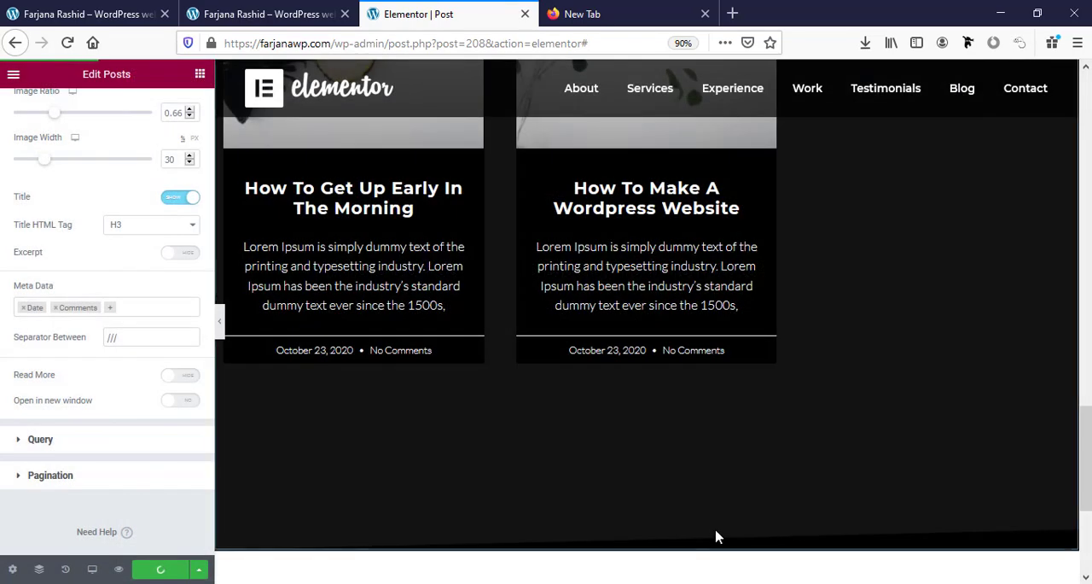
Reload the live home page and open the post "How to be healthy and happy each day" from the Latest blog section.
left_click(52, 14)
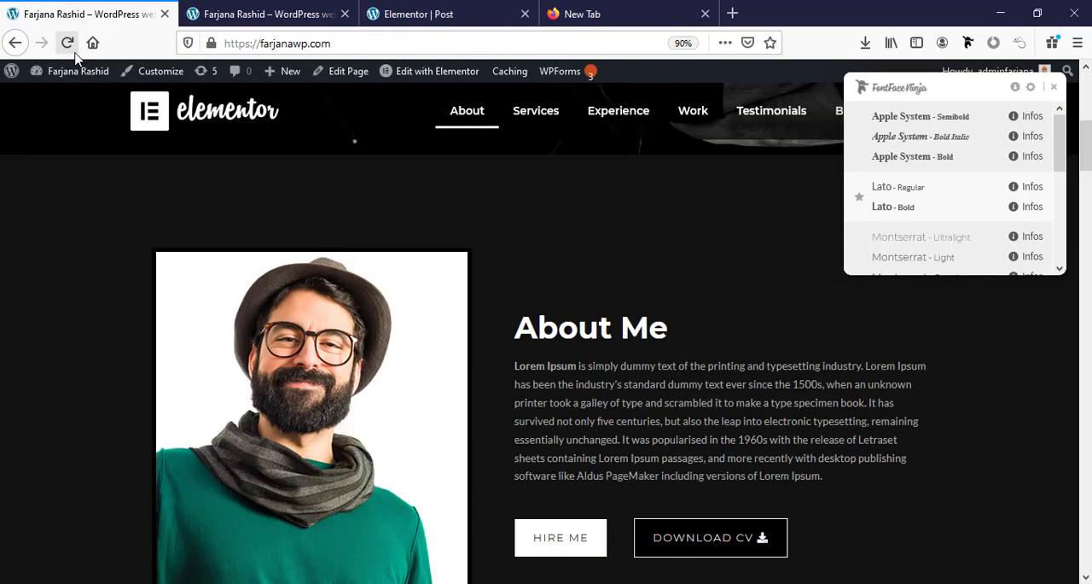
left_click(70, 46)
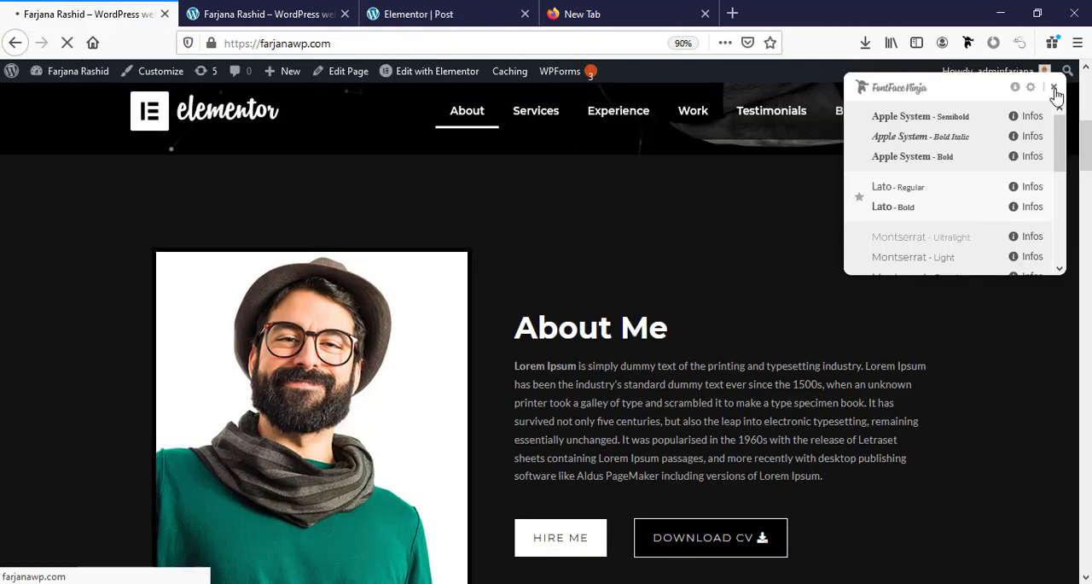
left_click(1056, 88)
scroll(499, 344, "down", 4)
scroll(499, 343, "down", 12)
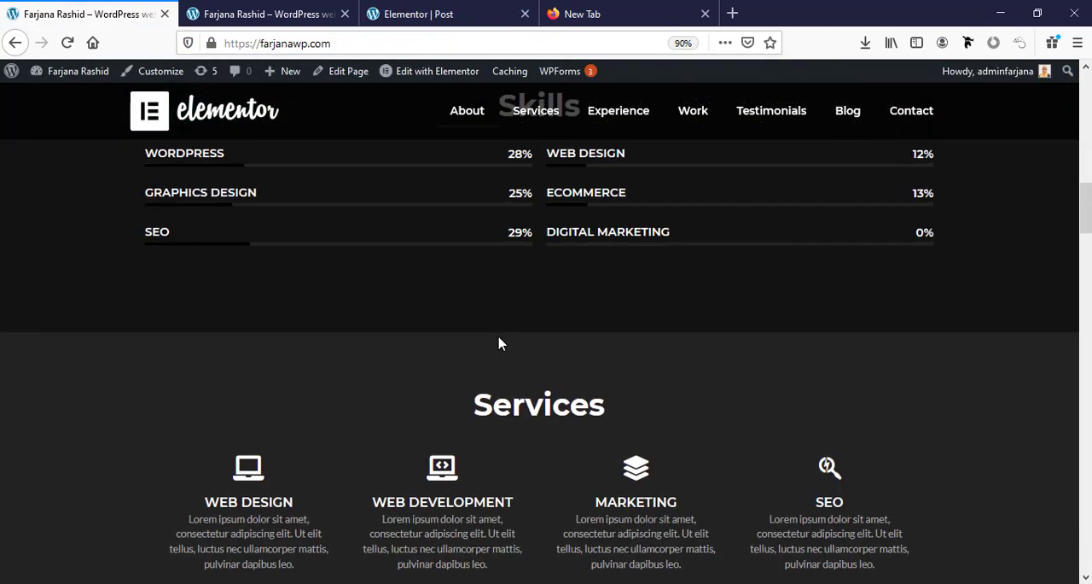
scroll(499, 343, "down", 12)
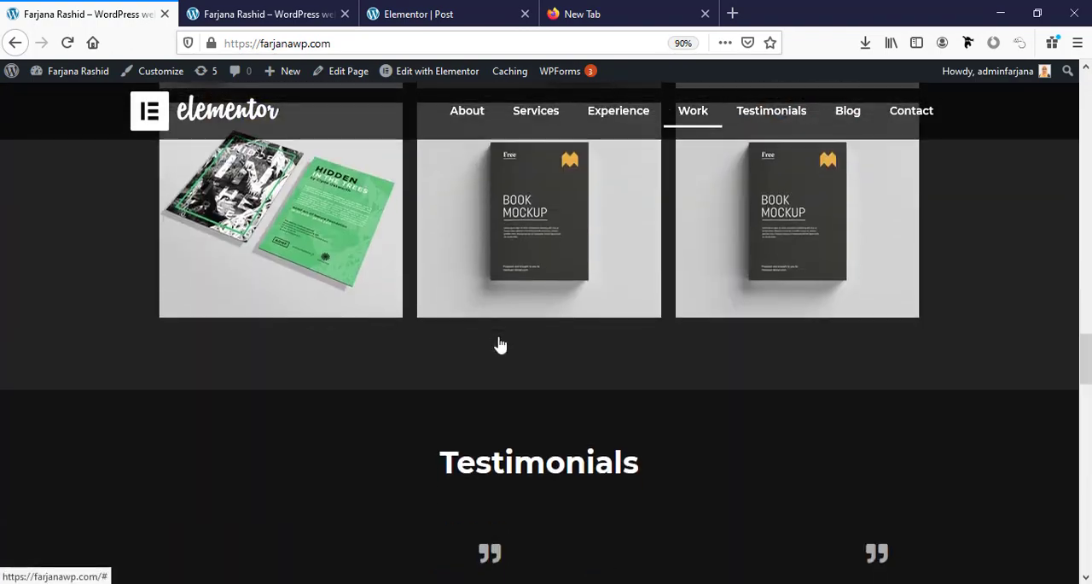
scroll(500, 343, "down", 3)
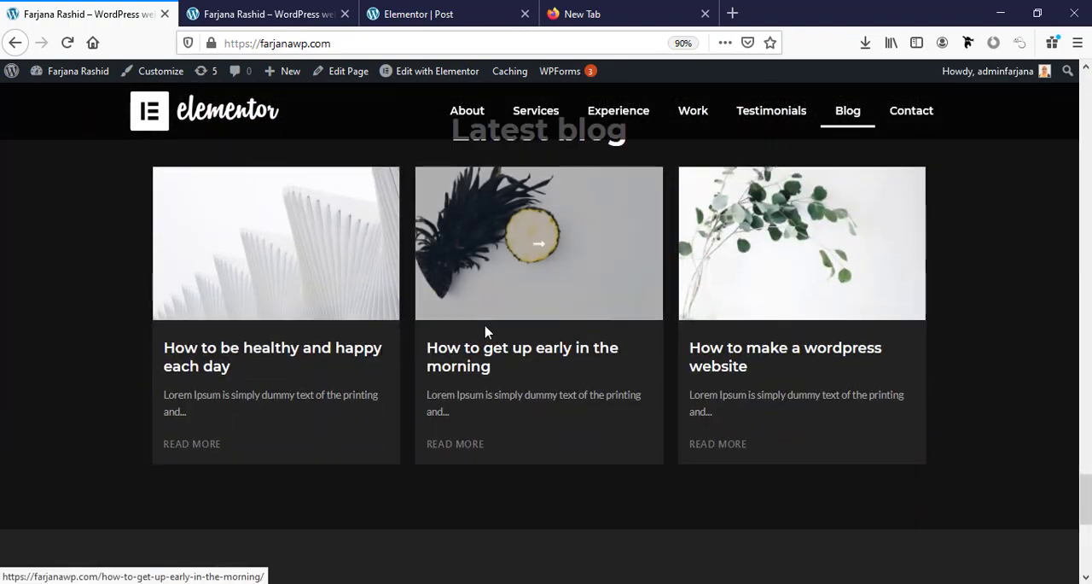
left_click(275, 361)
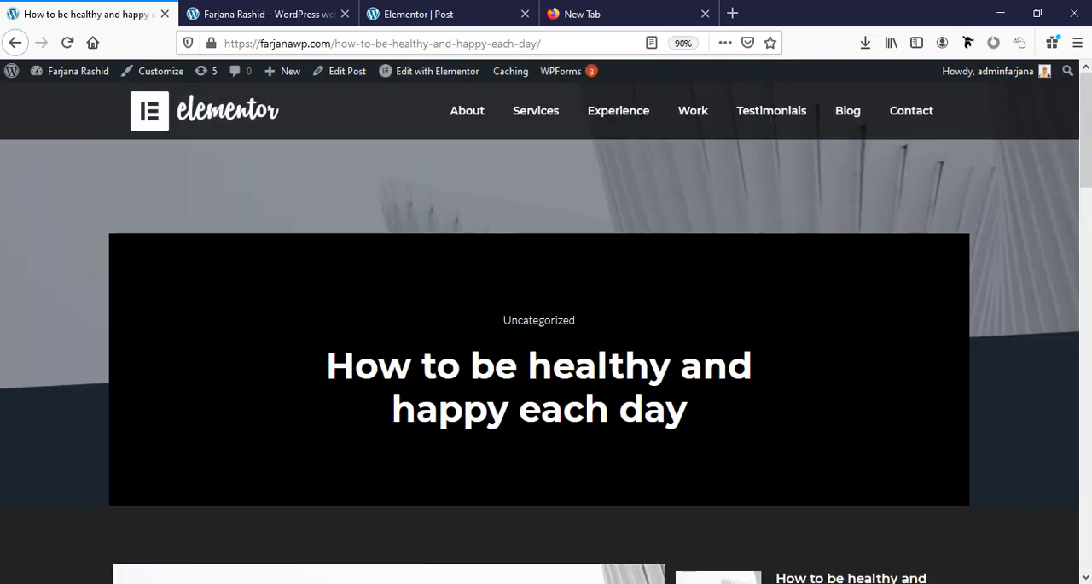
Examine the live post's layout from the title banner and sidebar posts down to the related posts and footer.
scroll(824, 416, "down", 2)
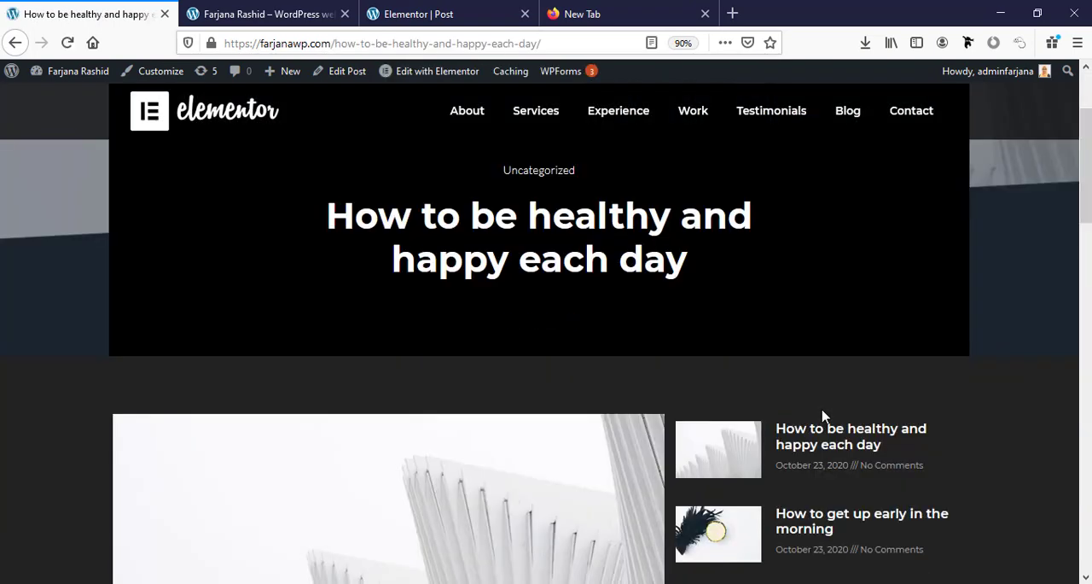
scroll(823, 416, "down", 8)
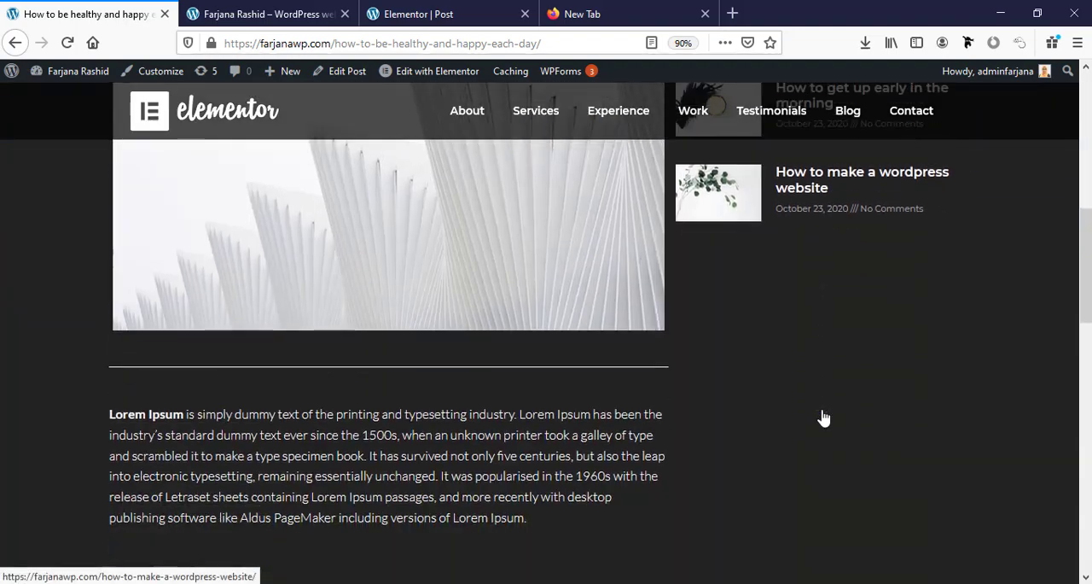
scroll(823, 416, "down", 10)
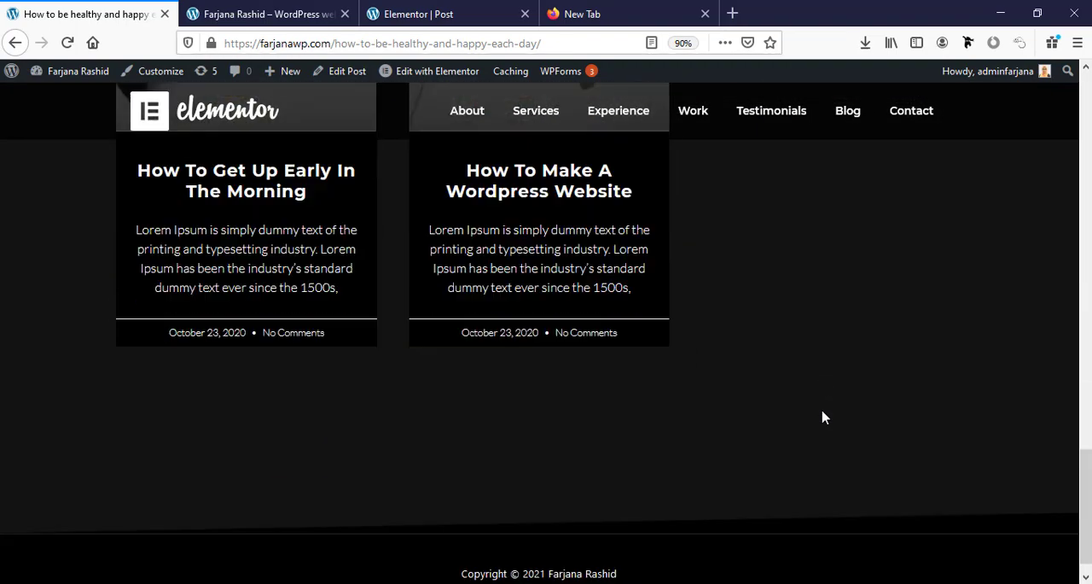
scroll(824, 416, "up", 4)
scroll(546, 333, "up", 16)
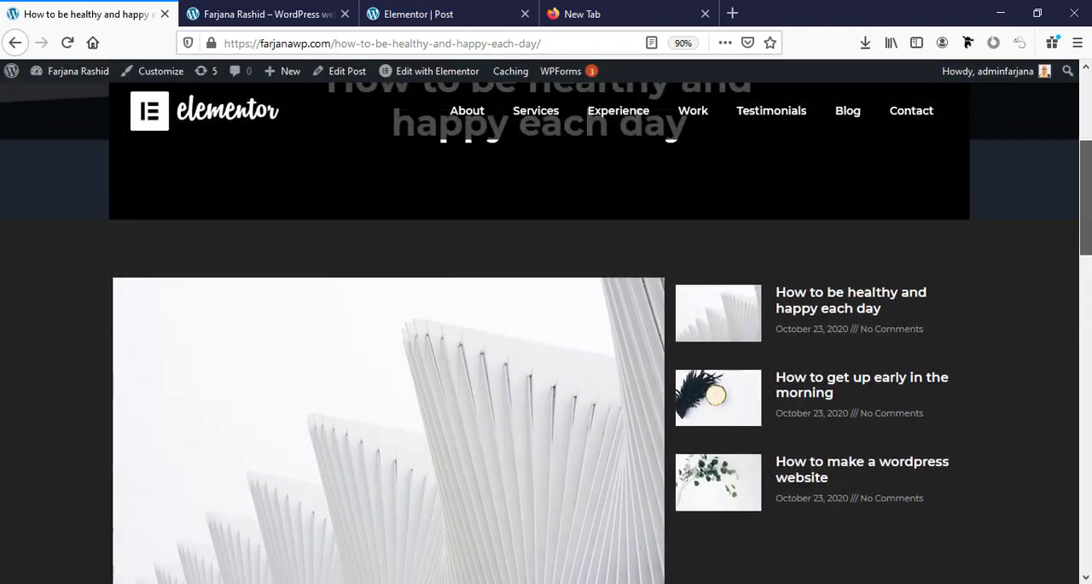
scroll(1076, 171, "up", 2)
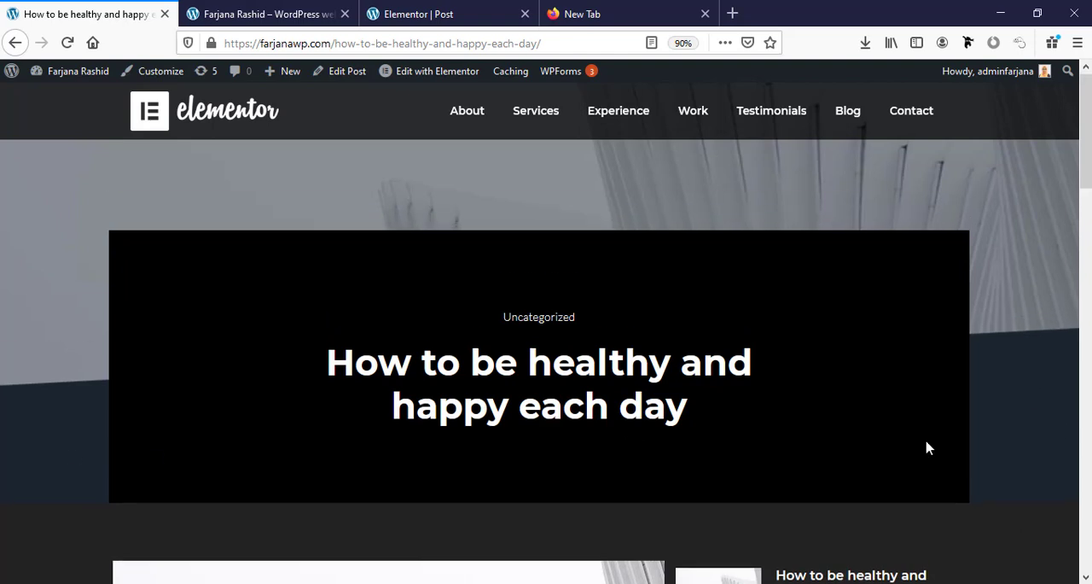
scroll(929, 448, "down", 2)
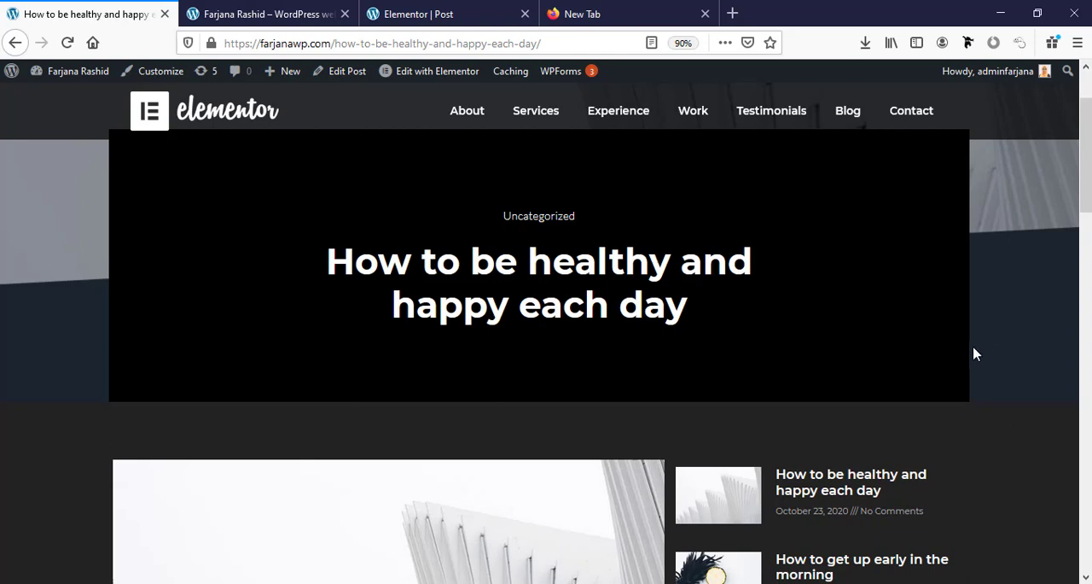
scroll(974, 353, "up", 2)
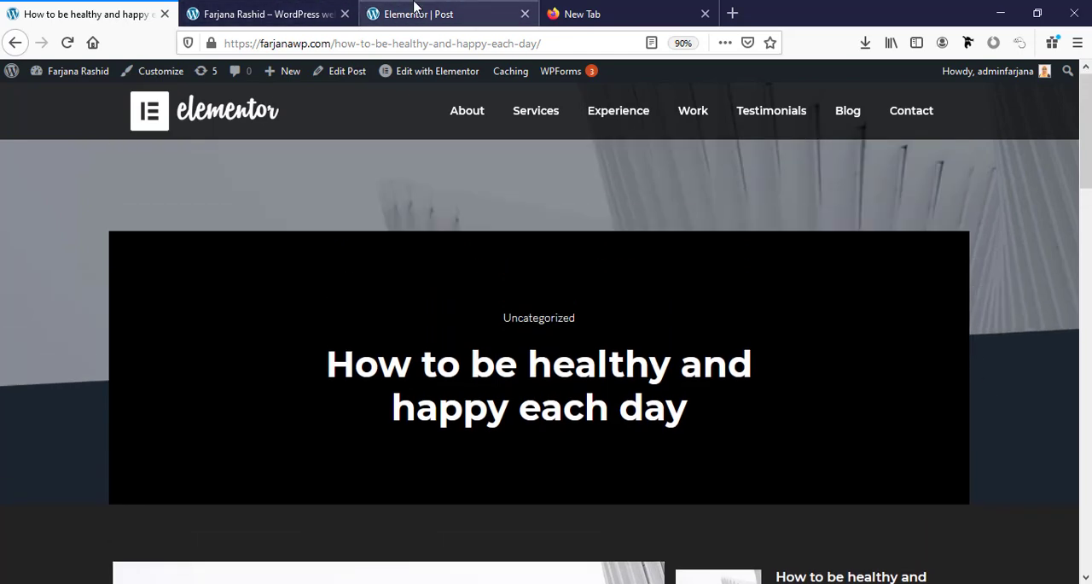
In the Elementor post template, set the top margin of the inner section holding the post title to 0.
left_click(416, 8)
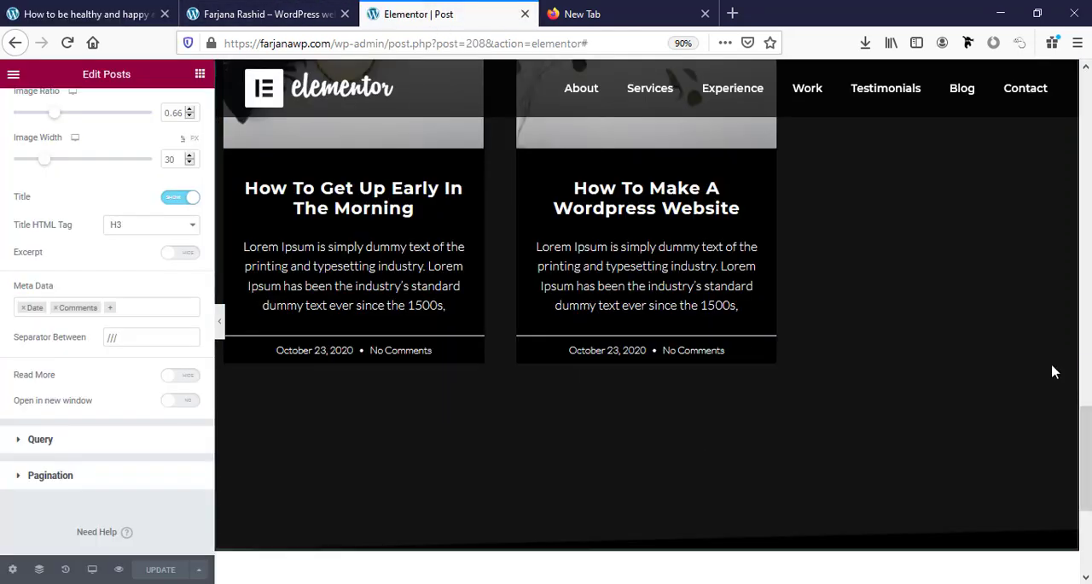
left_click_drag(1085, 465, 1084, 130)
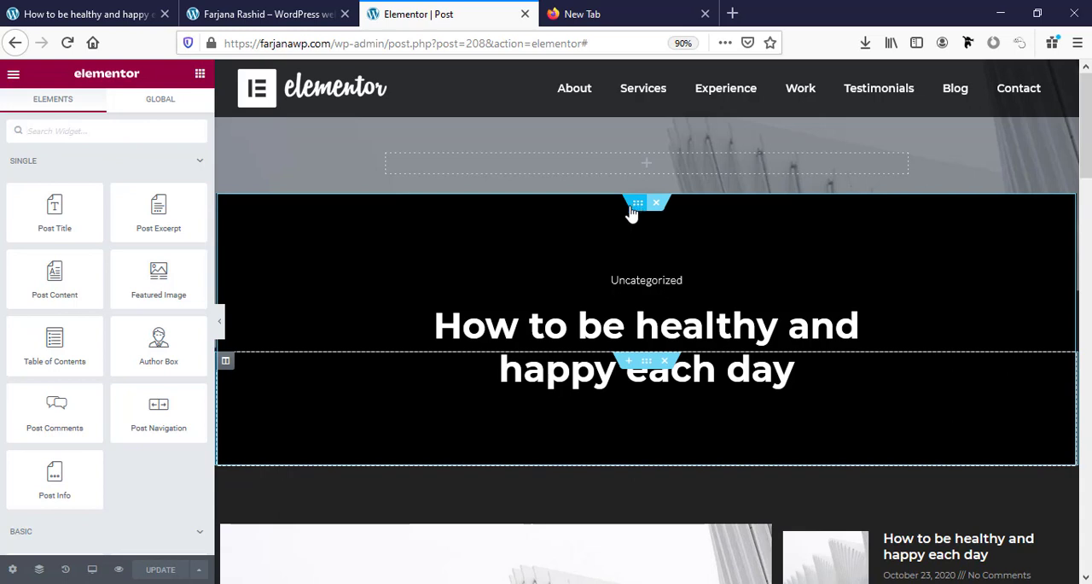
left_click(630, 209)
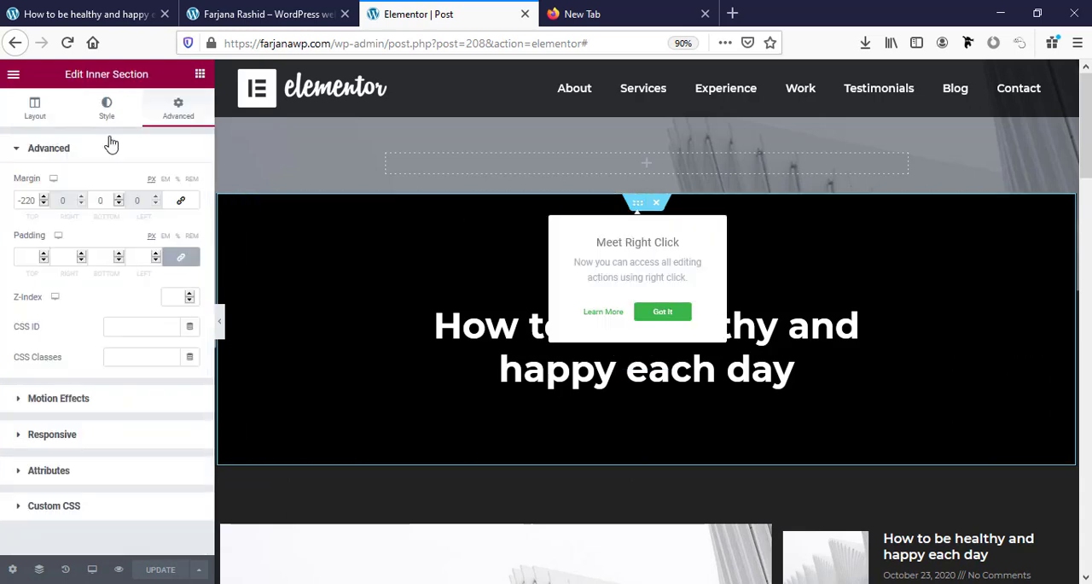
double_click(23, 202)
type("0")
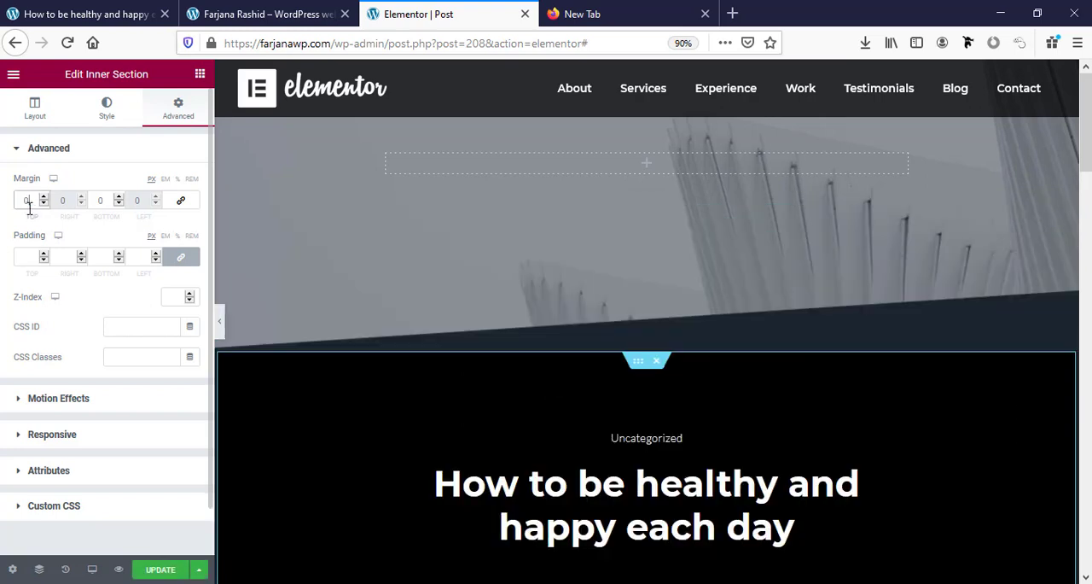
Delete the Hero section with the featured-image background above the post title and preview the template without the editing panel.
right_click(639, 367)
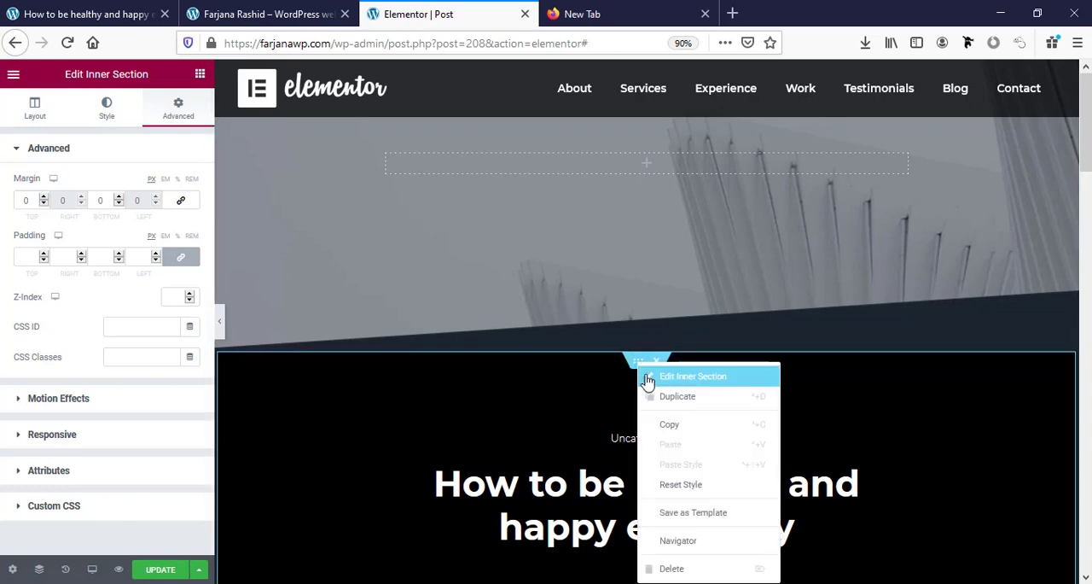
left_click(682, 545)
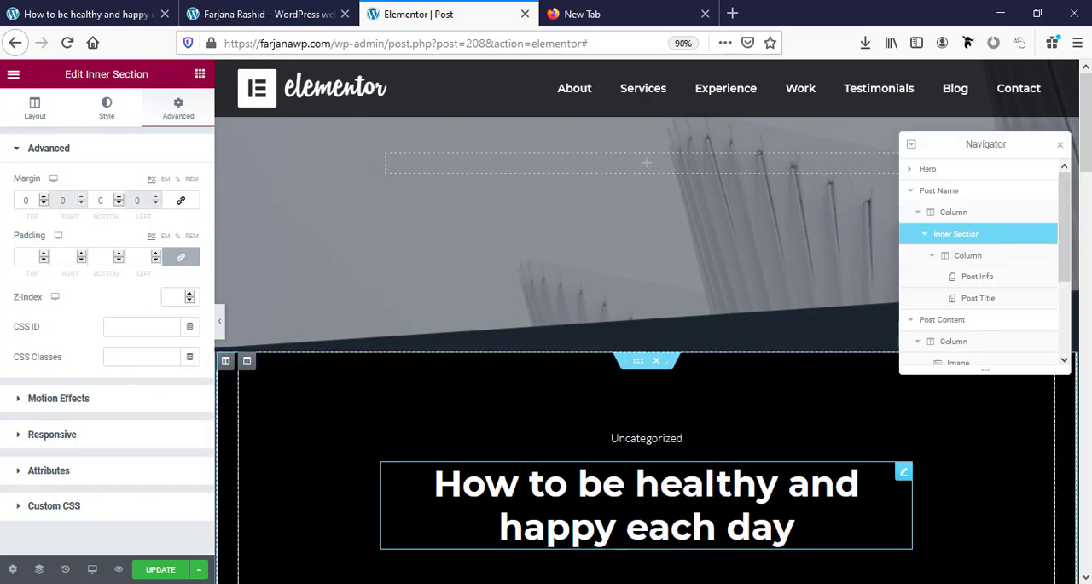
left_click(911, 190)
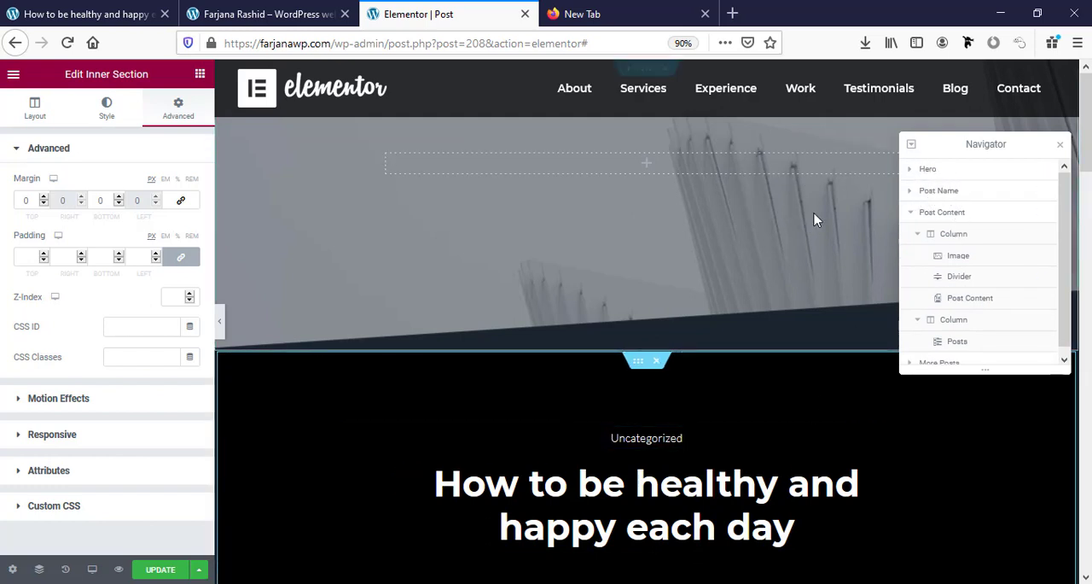
left_click(914, 170)
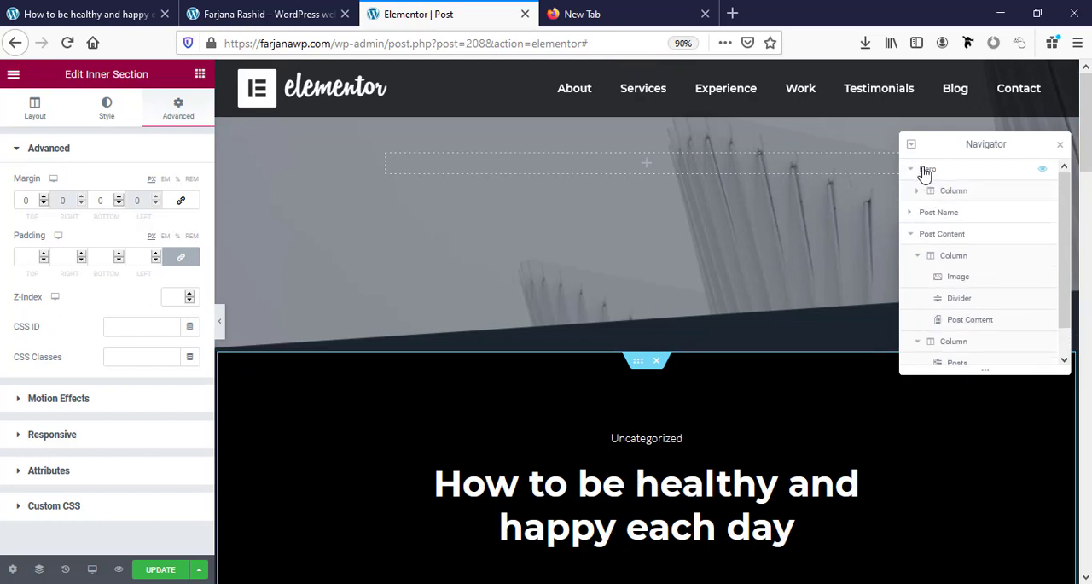
left_click(927, 170)
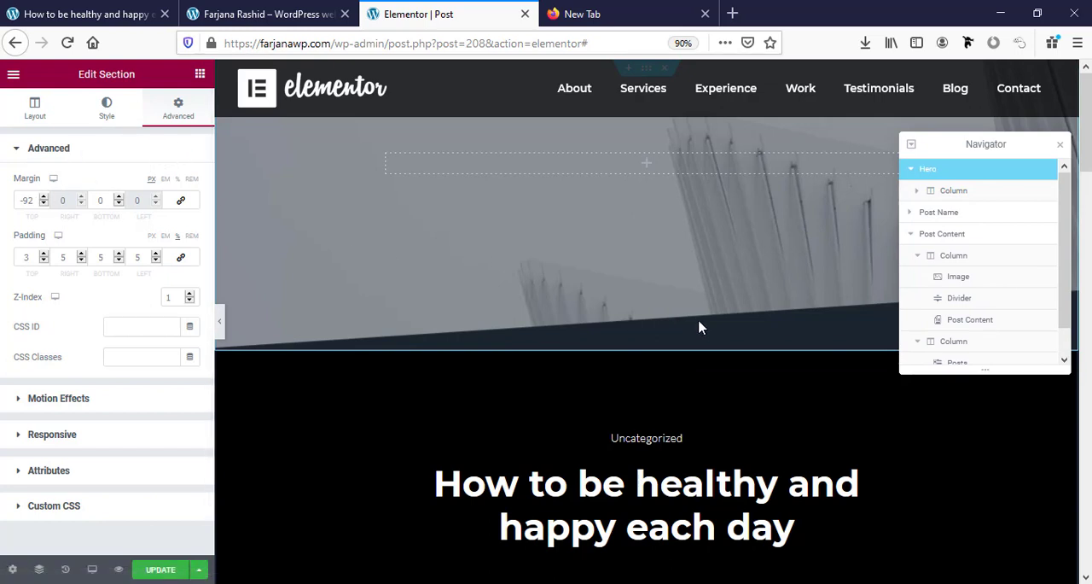
left_click(104, 116)
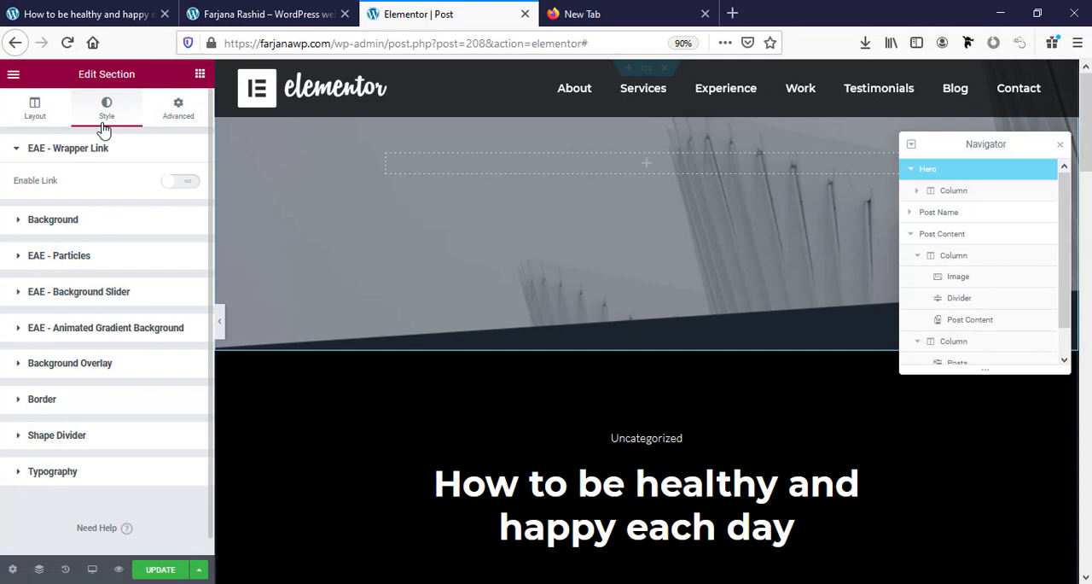
left_click(95, 221)
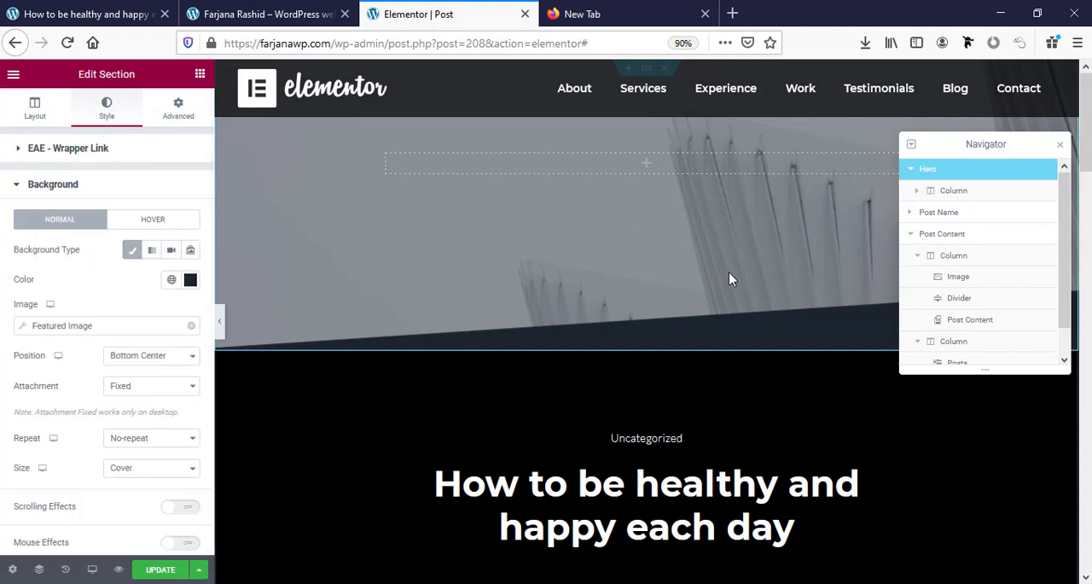
right_click(922, 181)
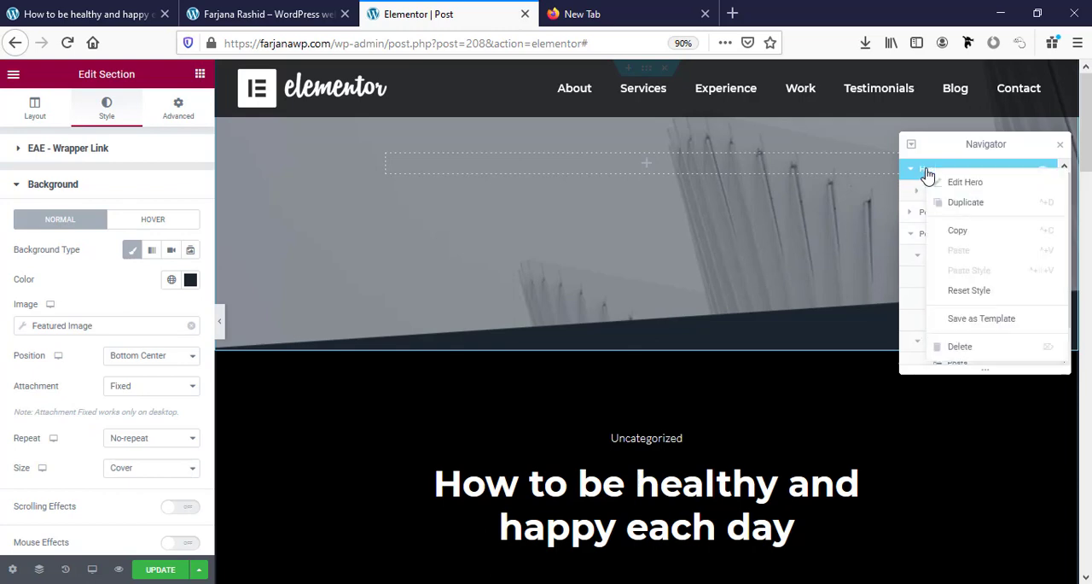
left_click(960, 346)
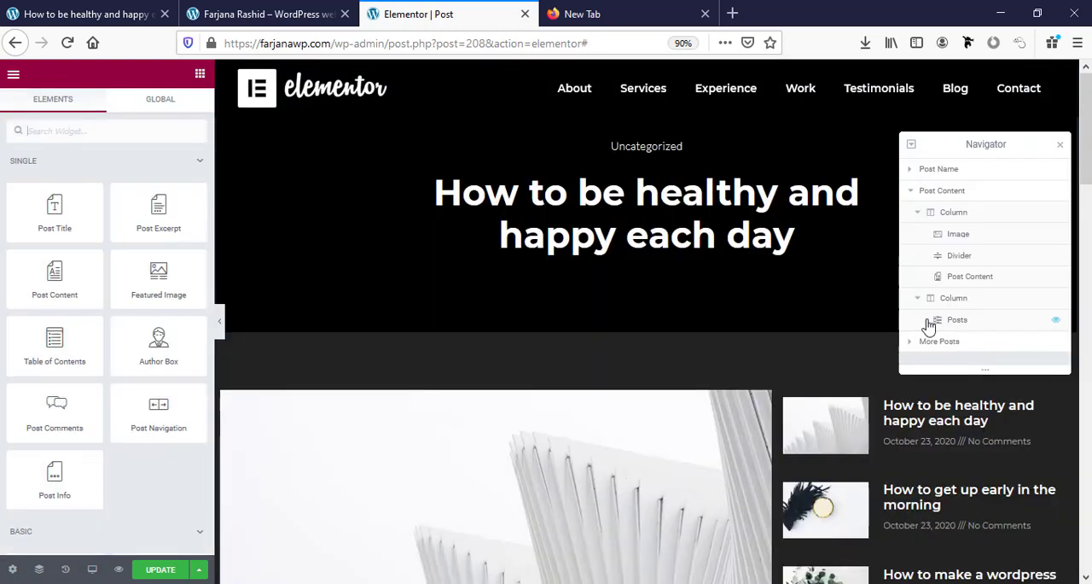
left_click(221, 325)
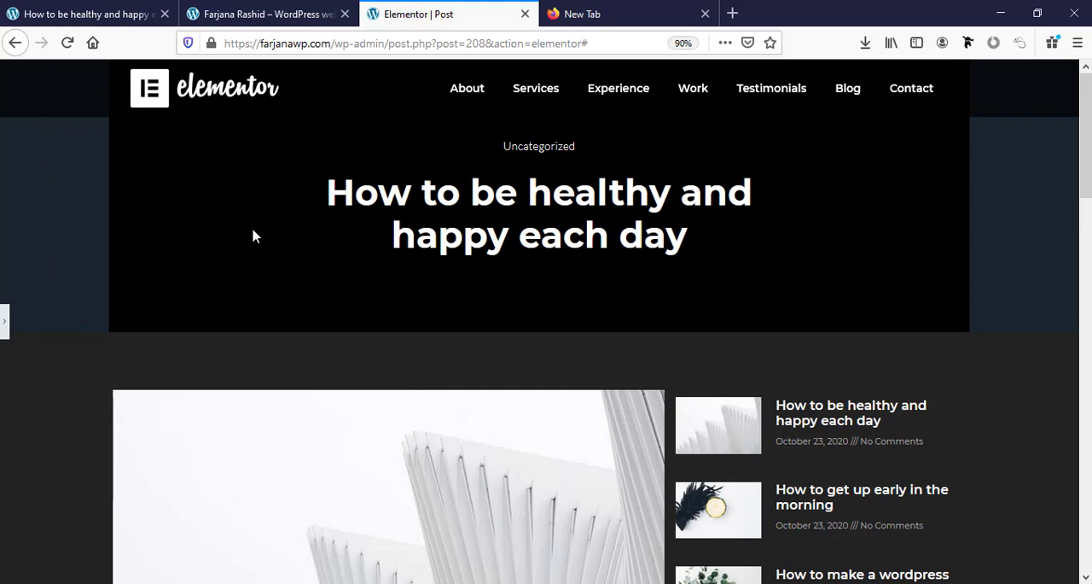
left_click(5, 325)
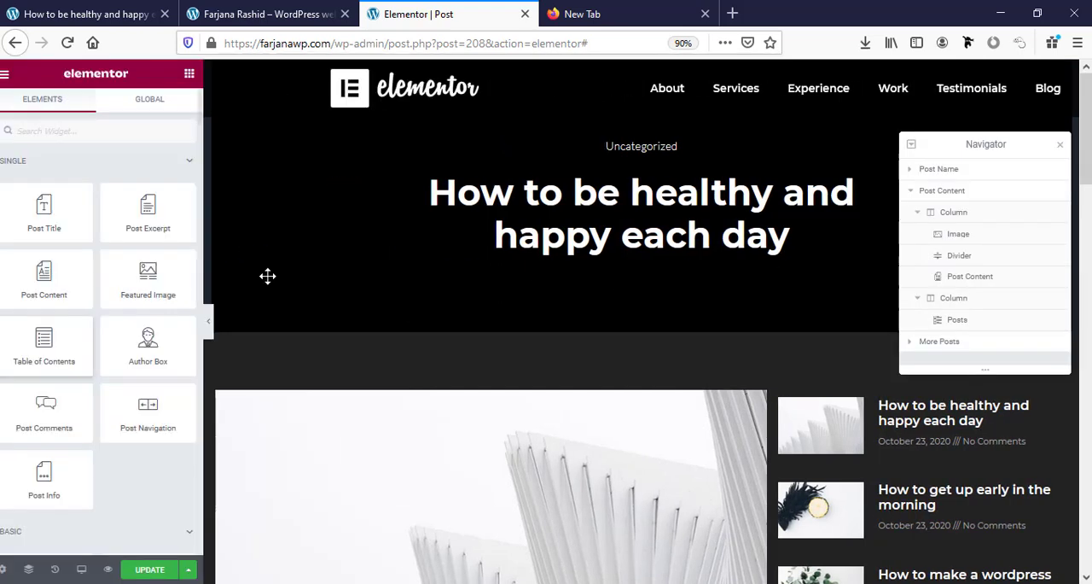
Set the Post Name section's content width to Full Width and preview the template.
left_click(921, 169)
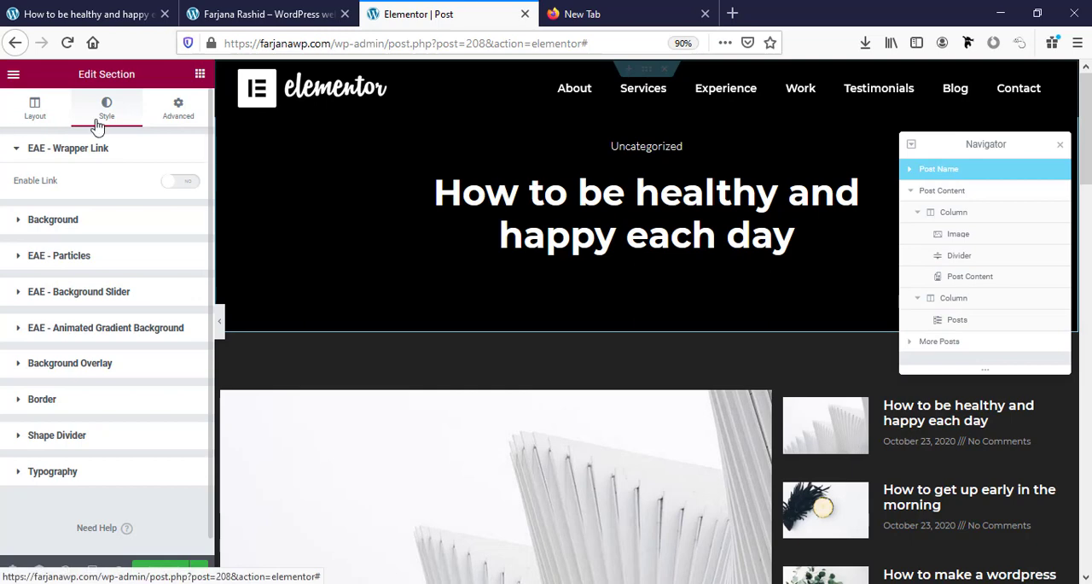
left_click(32, 116)
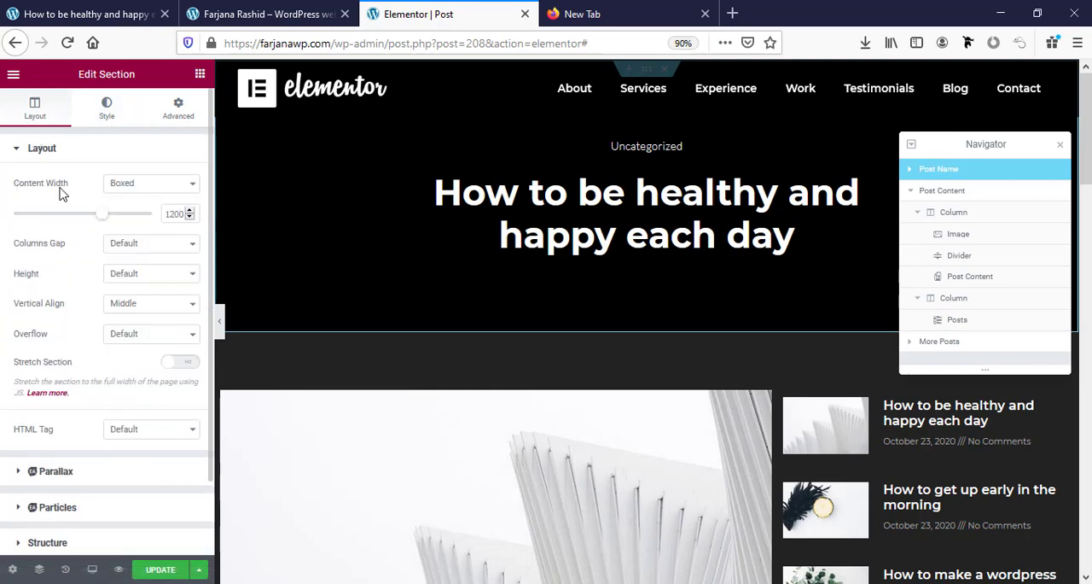
left_click(119, 183)
left_click(130, 216)
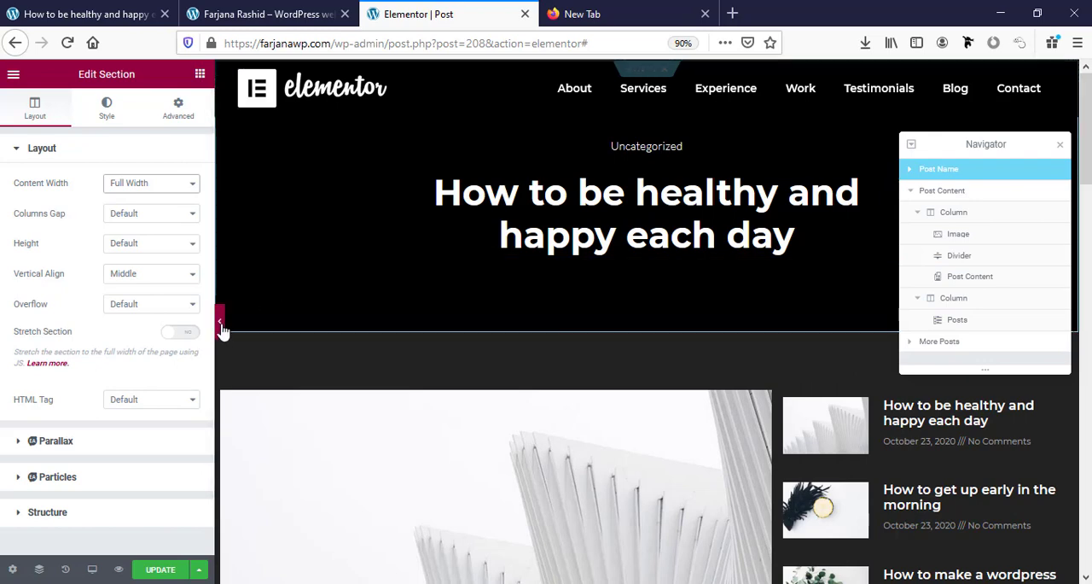
left_click(221, 328)
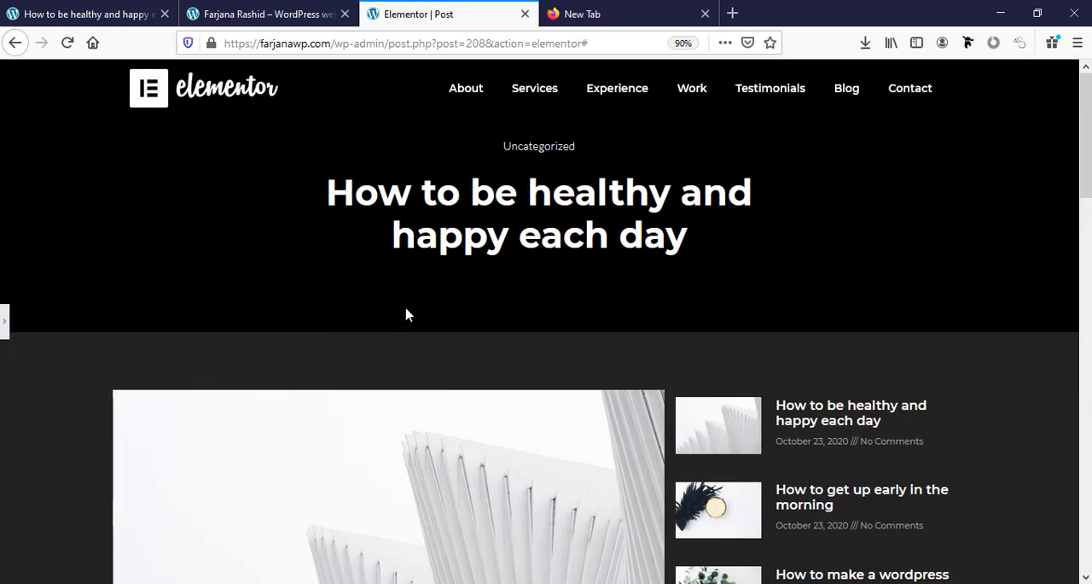
left_click(4, 321)
Update the template and check the post's title section on the live site.
left_click(160, 570)
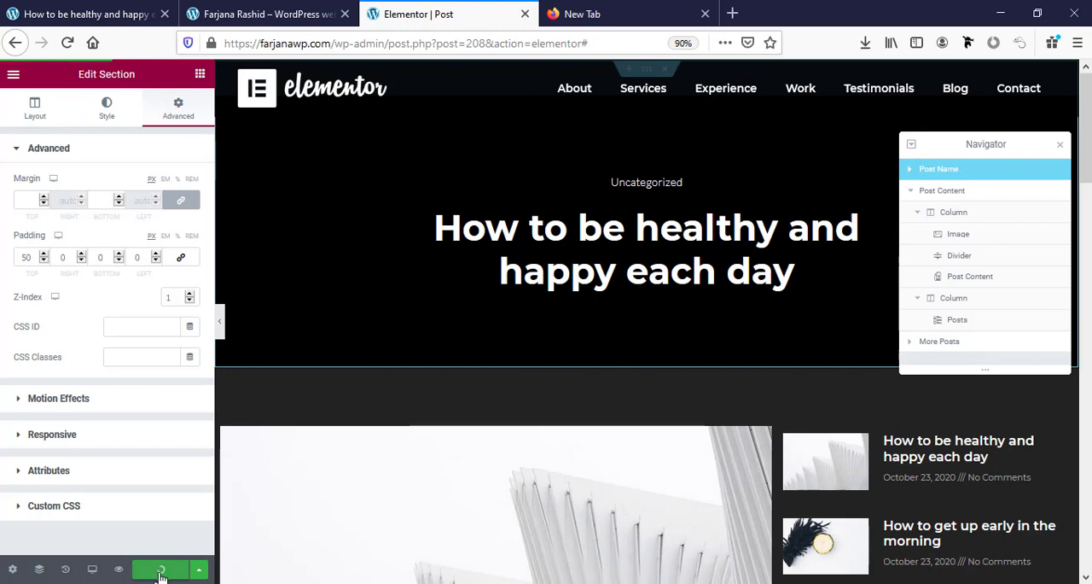
left_click(60, 7)
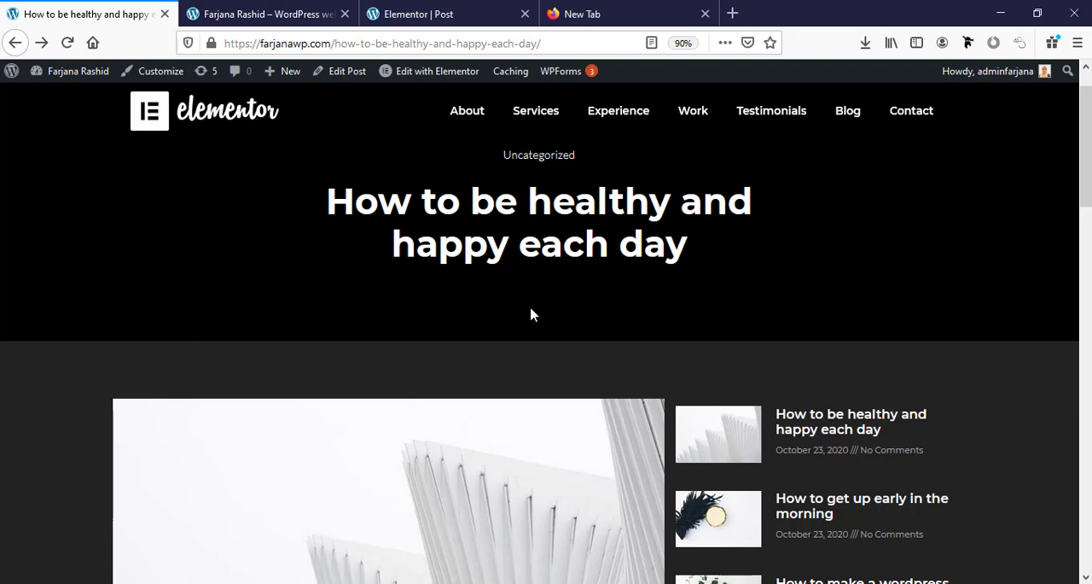
key("ctrl+Tab")
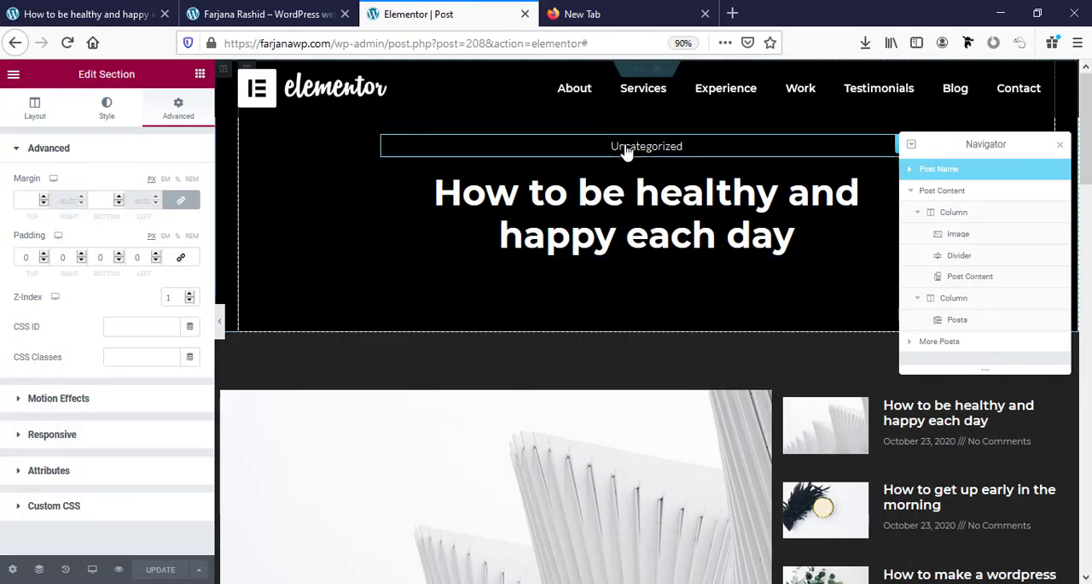
Unlink the padding values of the Post Info widget above the post title and set its top padding to 50 px.
left_click(572, 150)
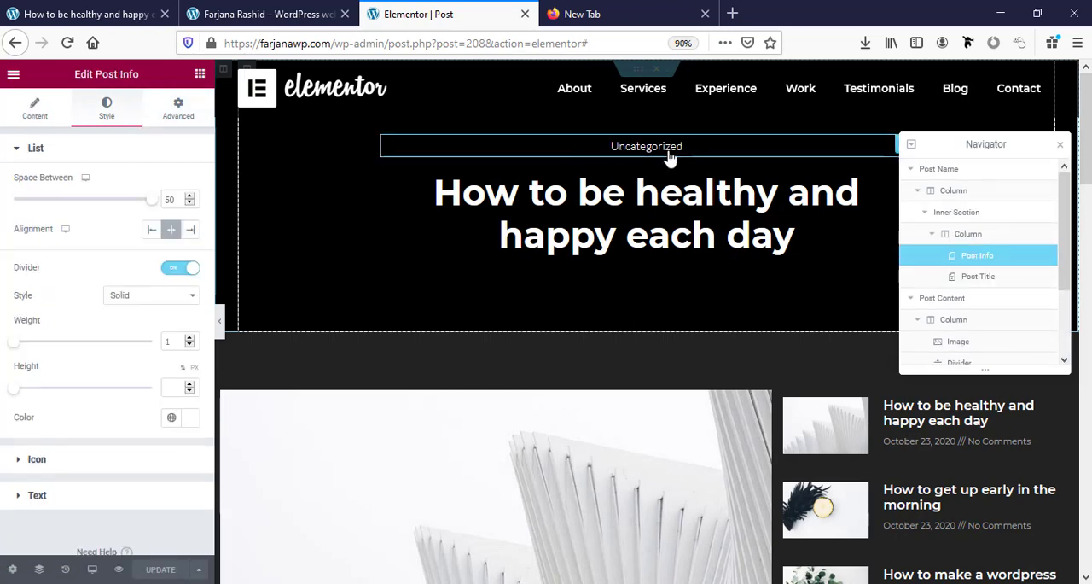
left_click(180, 113)
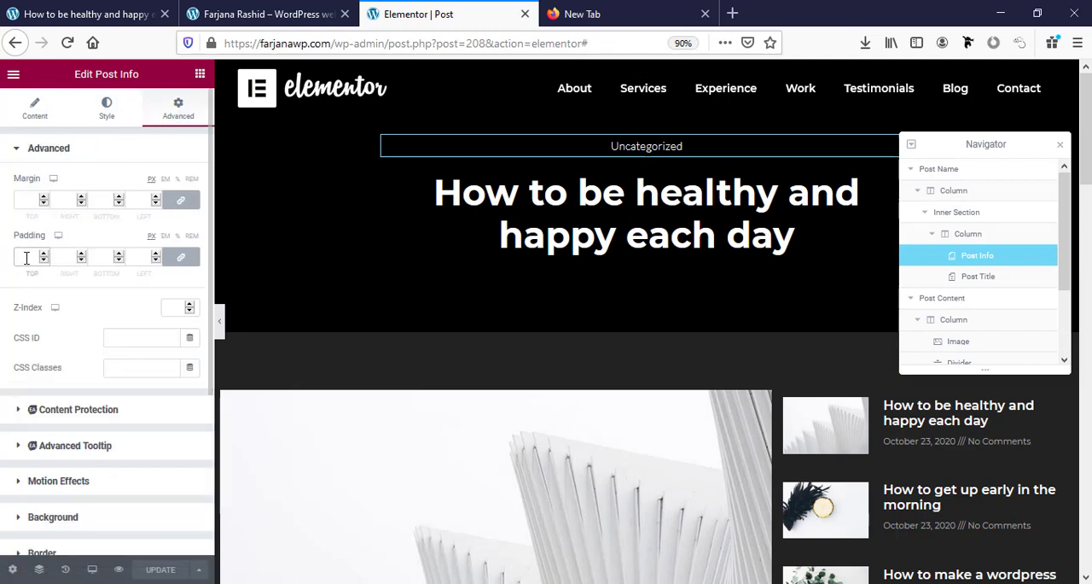
left_click(180, 259)
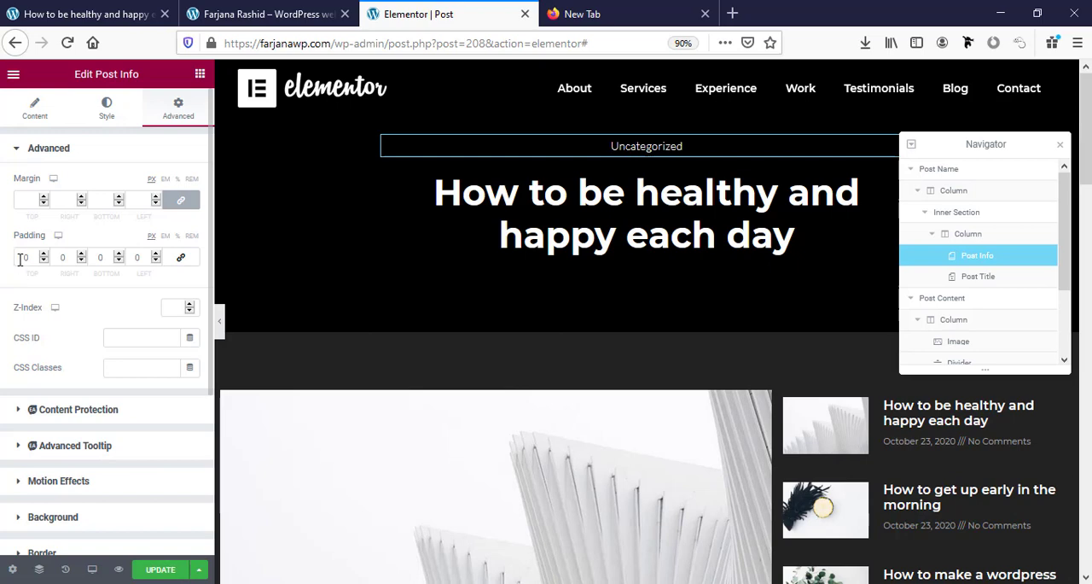
left_click(23, 259)
type("50")
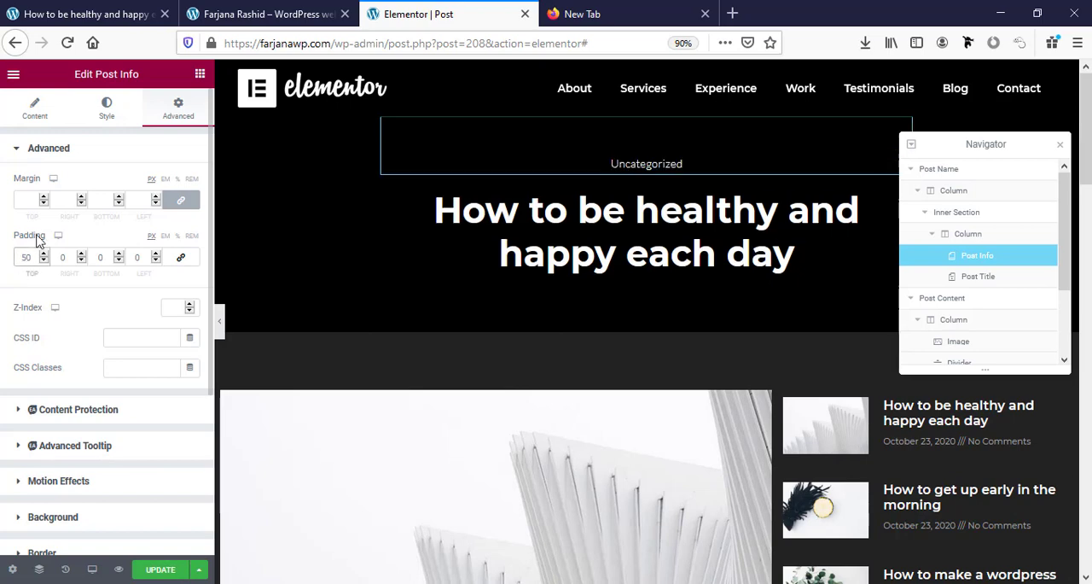
Update the post template and reload the live "How to be healthy and happy each day" post to check the spacing.
left_click(144, 570)
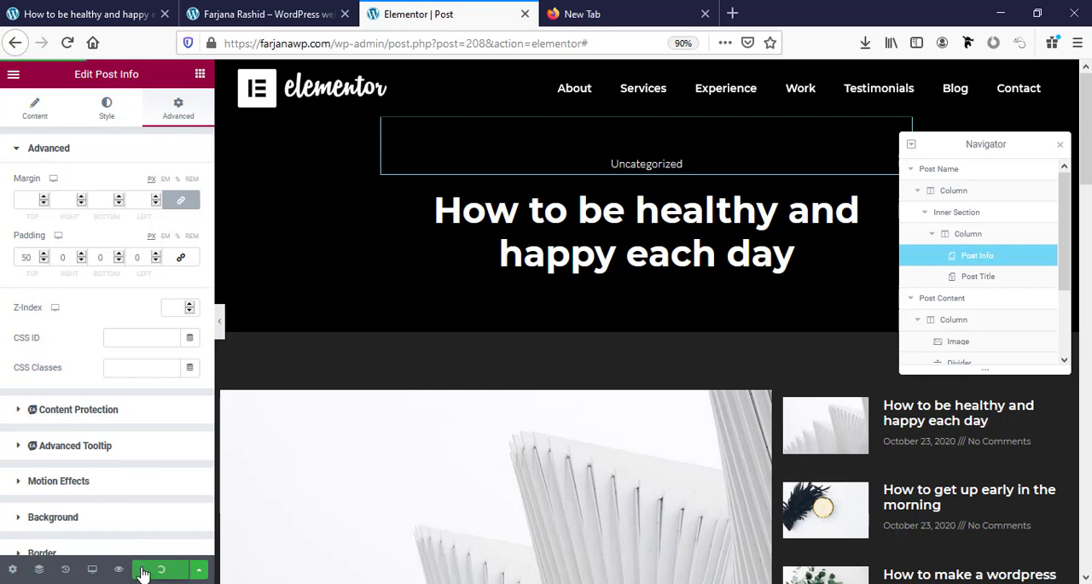
left_click(105, 7)
left_click(66, 42)
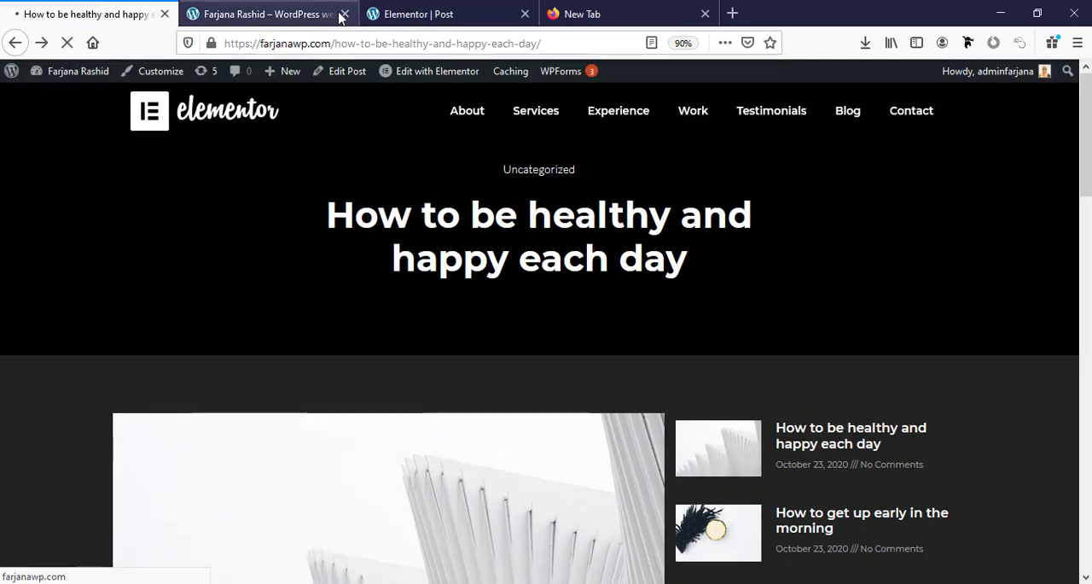